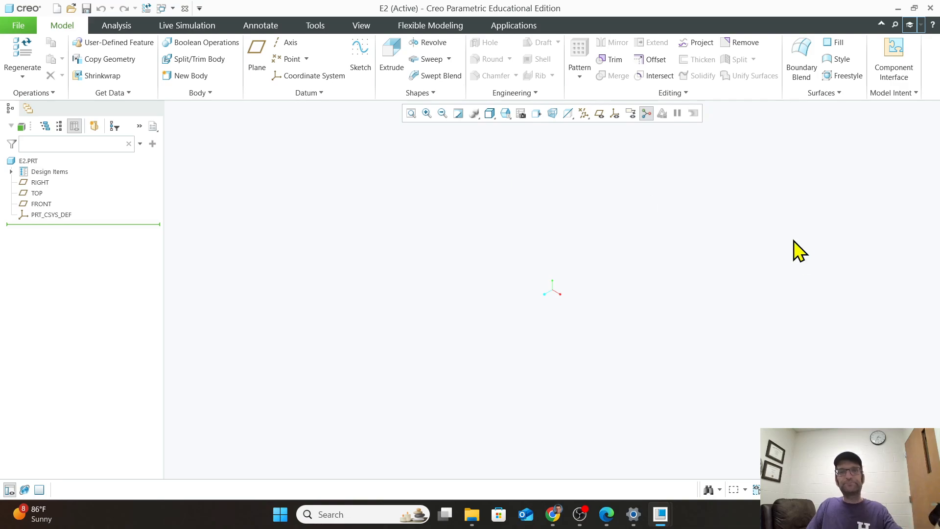
# Turn on the display of coordinate systems and datum planes in the E2 part.
pyautogui.click(631, 113)
pyautogui.click(618, 116)
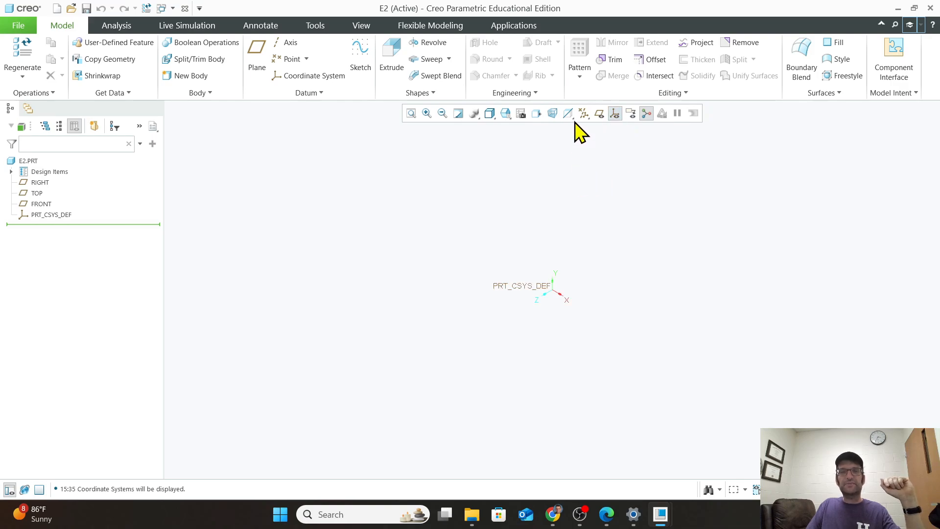
pyautogui.click(599, 114)
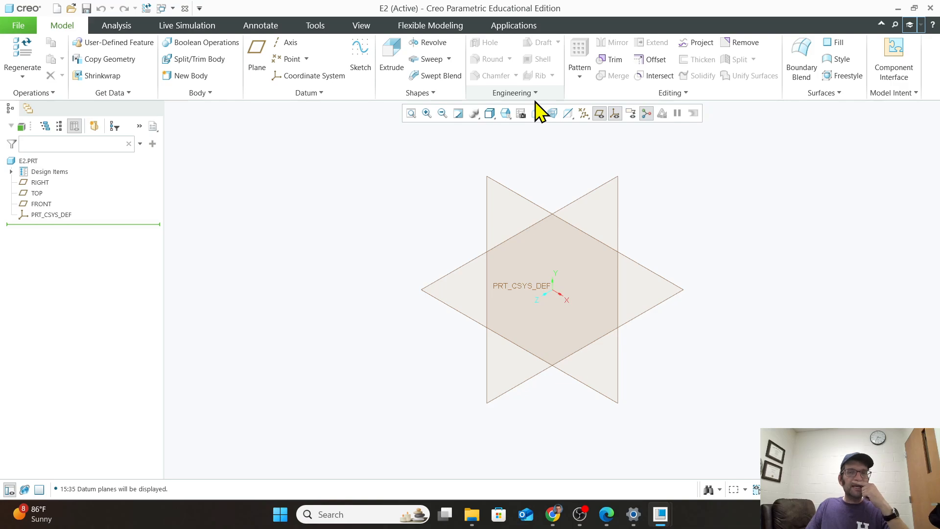
# Start a Revolve feature with its sketch on the FRONT datum plane and orient the view to FRONT.
pyautogui.click(430, 44)
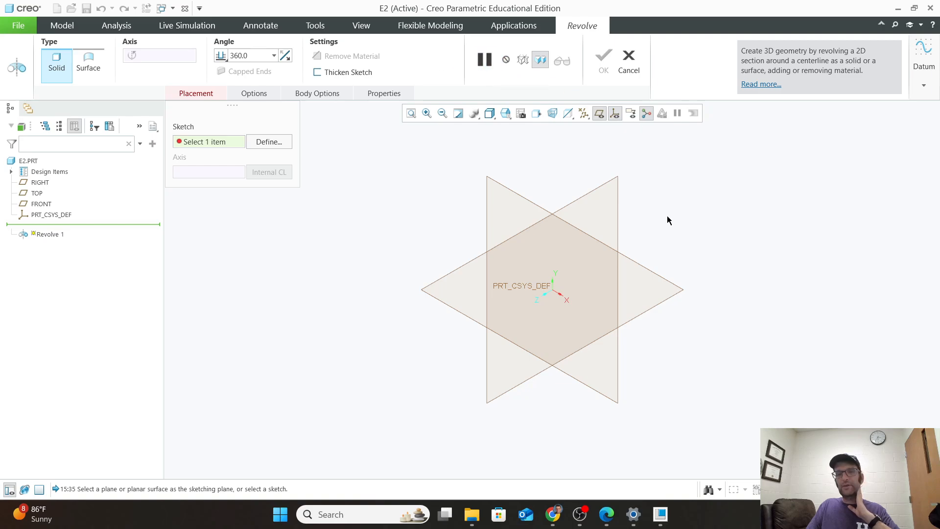
pyautogui.click(505, 191)
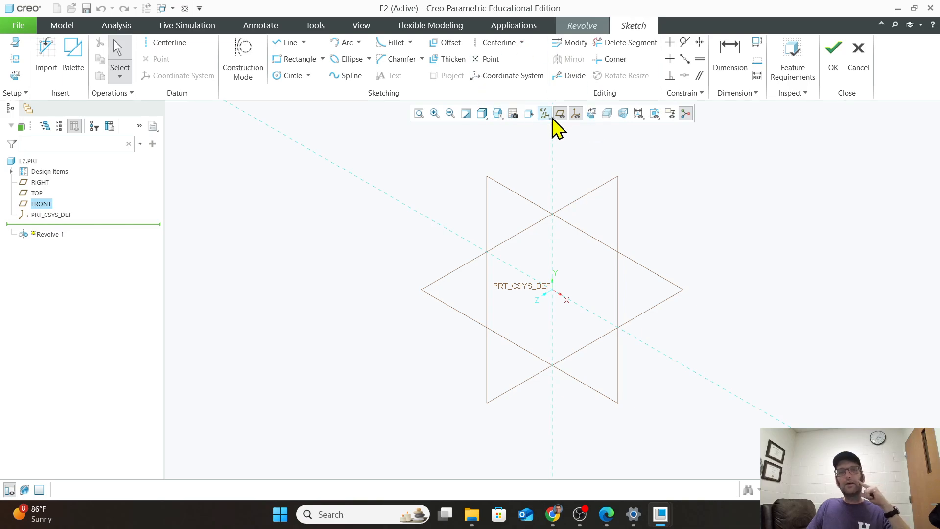
pyautogui.click(498, 115)
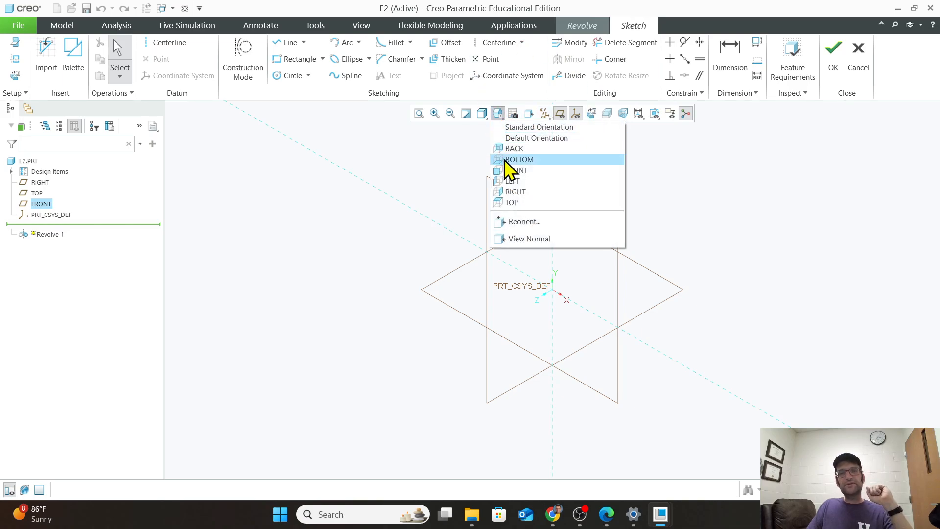
pyautogui.click(512, 172)
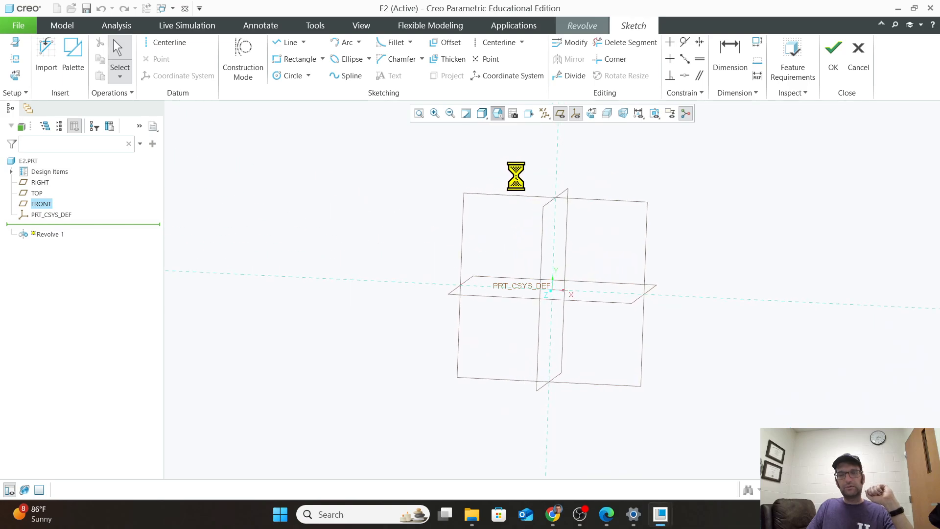
# Add a vertical datum centerline through the origin along the vertical reference as the axis of revolution.
pyautogui.scroll(-3, 580, 306)
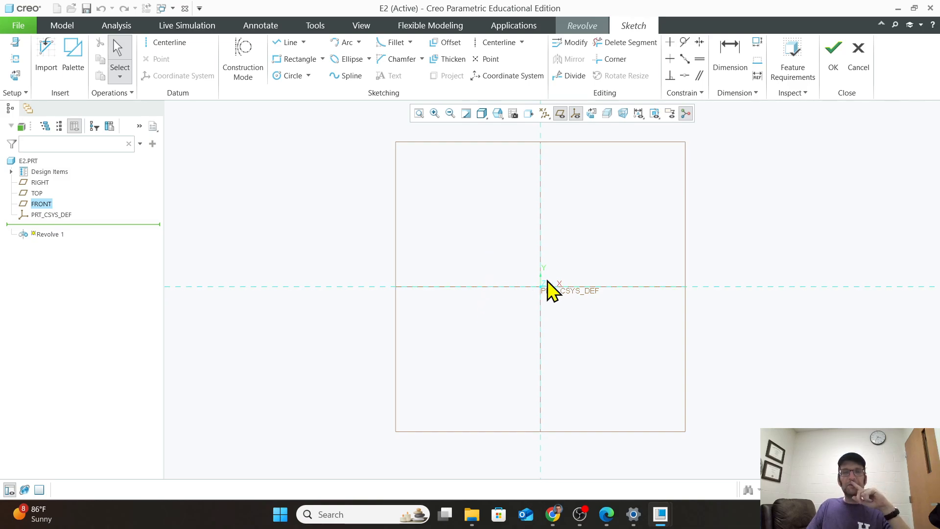
pyautogui.scroll(-1, 547, 282)
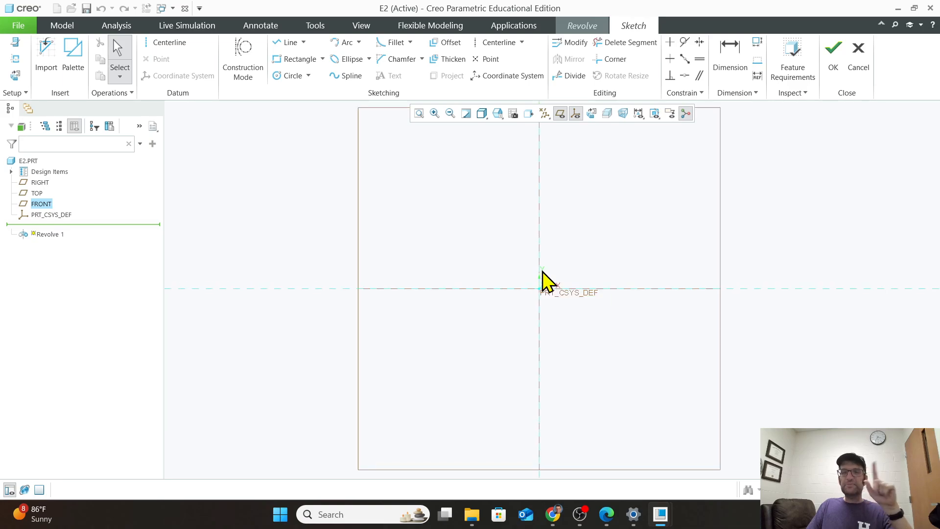
pyautogui.scroll(1, 542, 269)
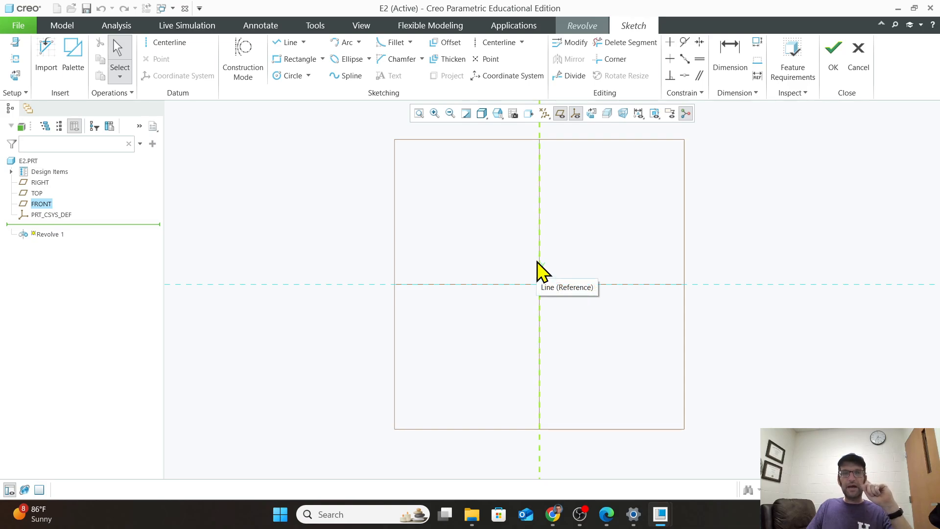
pyautogui.scroll(-1, 544, 256)
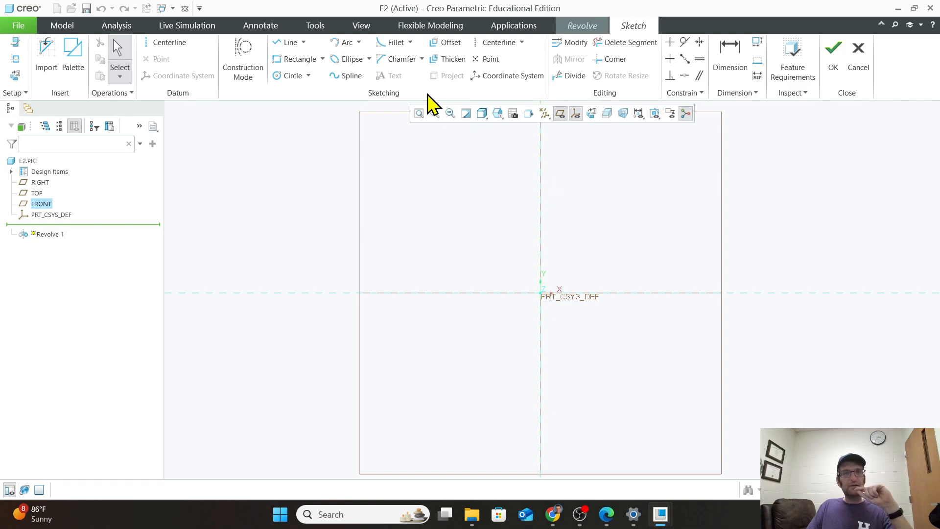
pyautogui.click(179, 44)
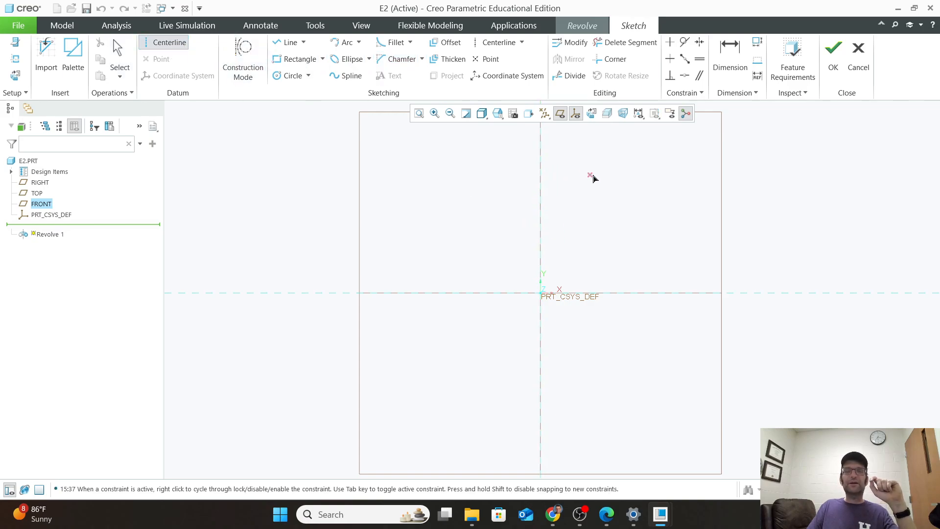
pyautogui.click(538, 160)
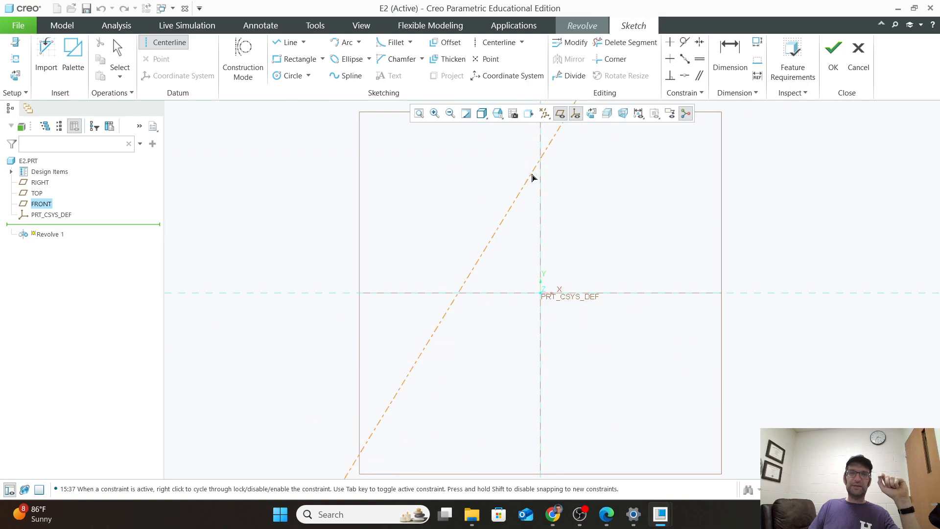
pyautogui.click(541, 415)
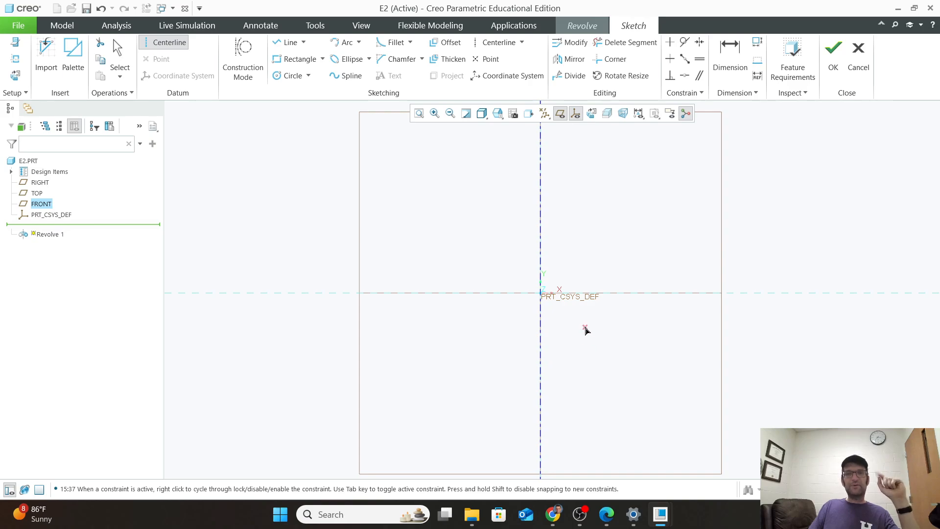
# Sketch a horizontal line from the origin leftward along the horizontal reference, giving a diameter of about 40.2.
pyautogui.scroll(5, 530, 272)
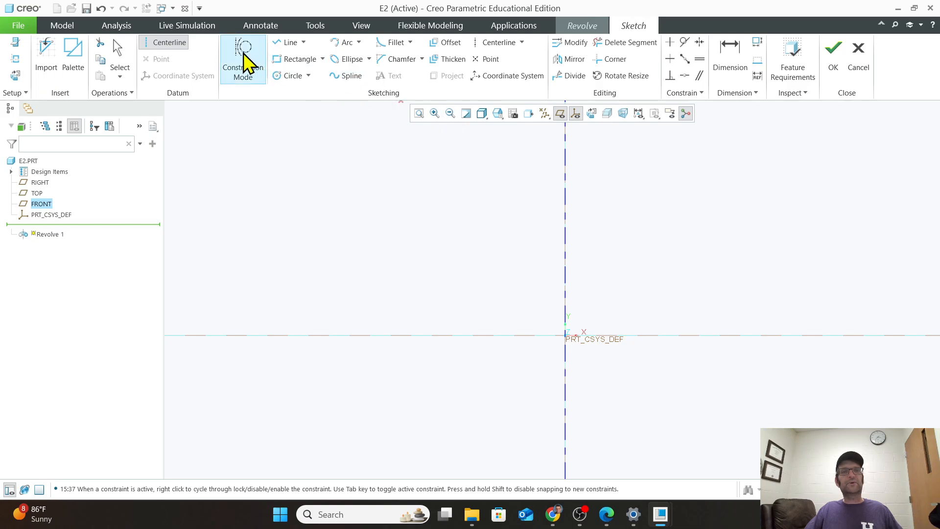
pyautogui.click(288, 42)
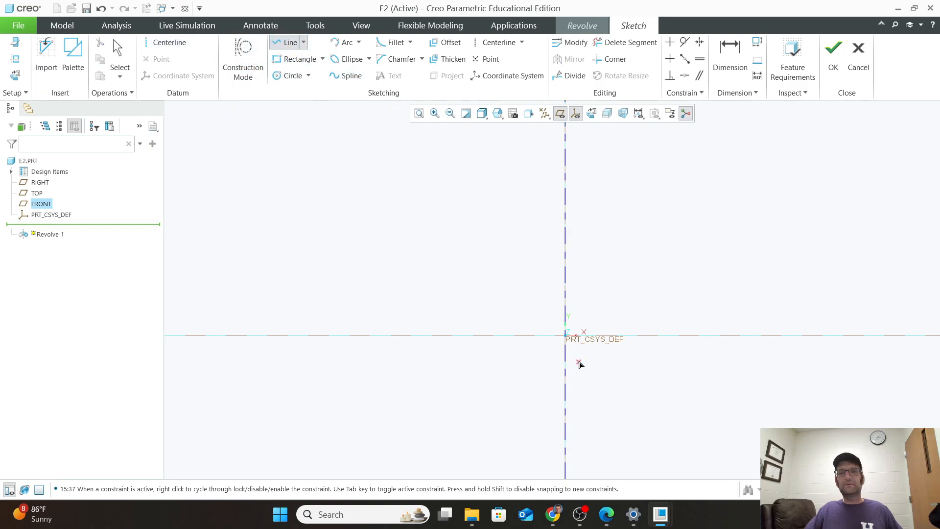
pyautogui.click(565, 335)
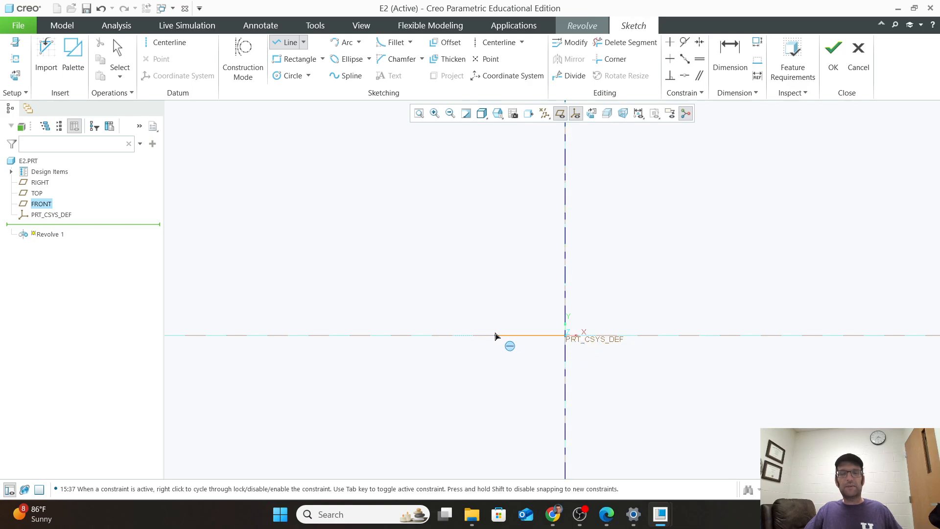
pyautogui.click(522, 335)
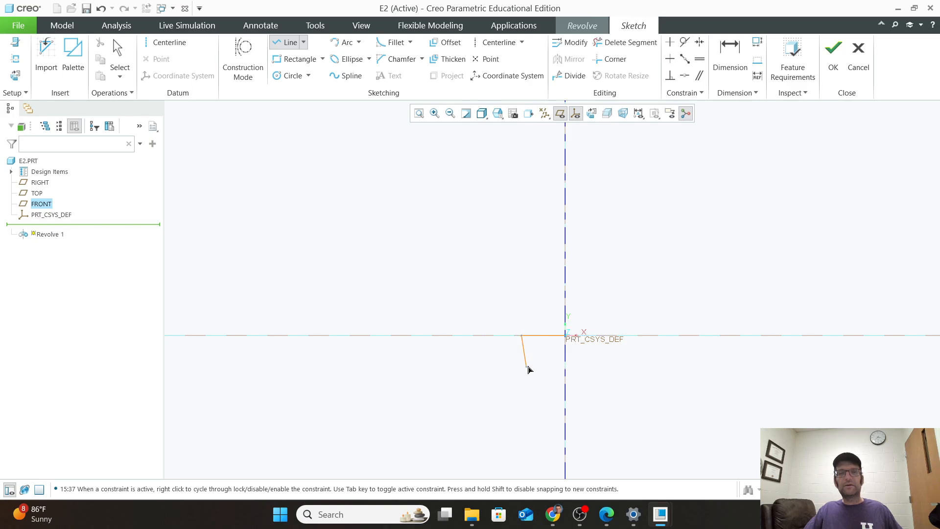
pyautogui.middleClick(511, 303)
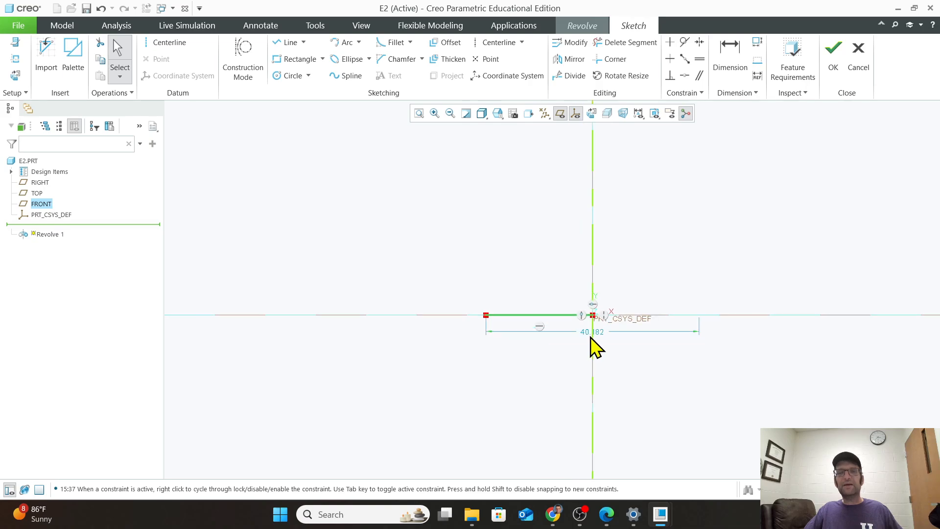
# Set the horizontal line's diameter dimension about the vertical centerline to 0.75.
pyautogui.scroll(4, 585, 347)
pyautogui.scroll(-2, 586, 348)
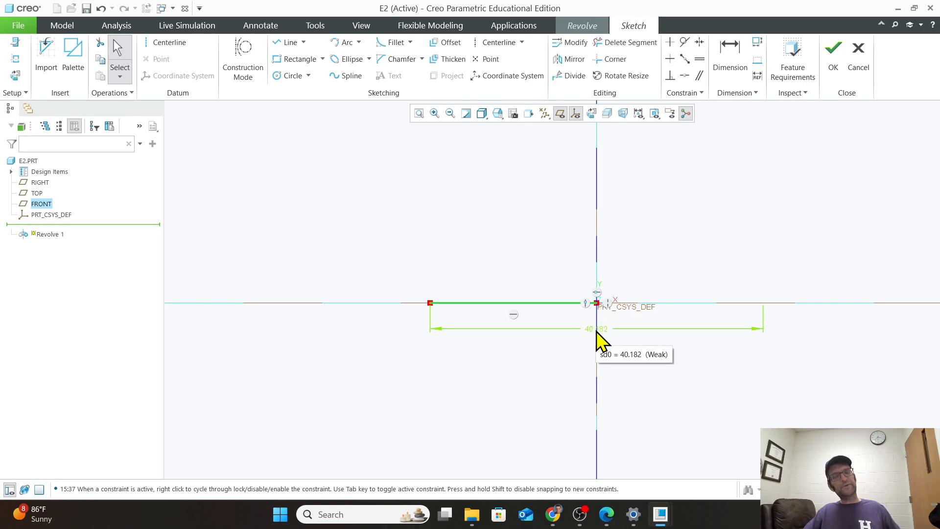
pyautogui.scroll(5, 628, 221)
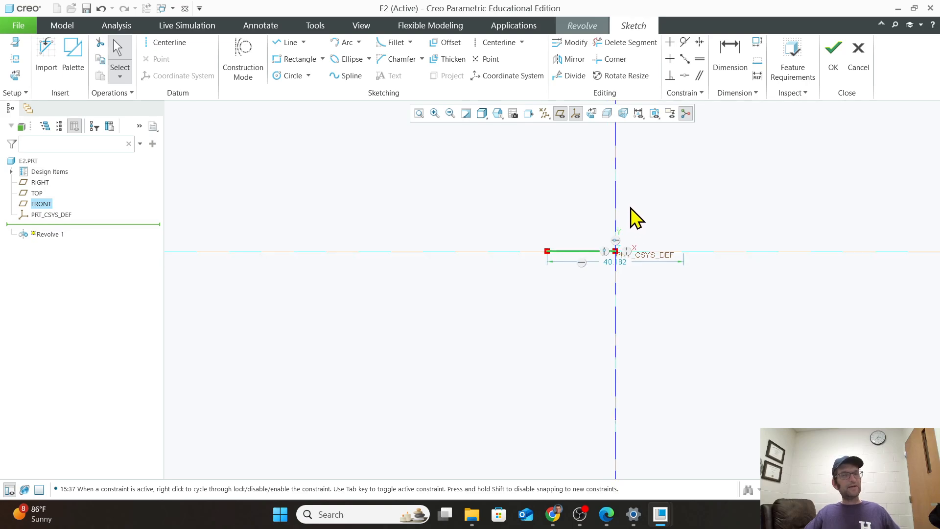
pyautogui.scroll(-2, 630, 208)
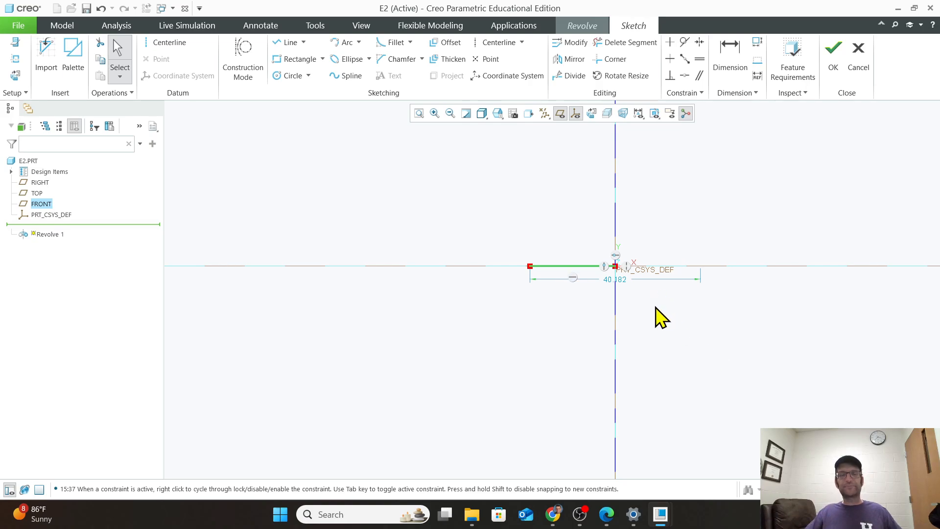
pyautogui.doubleClick(615, 279)
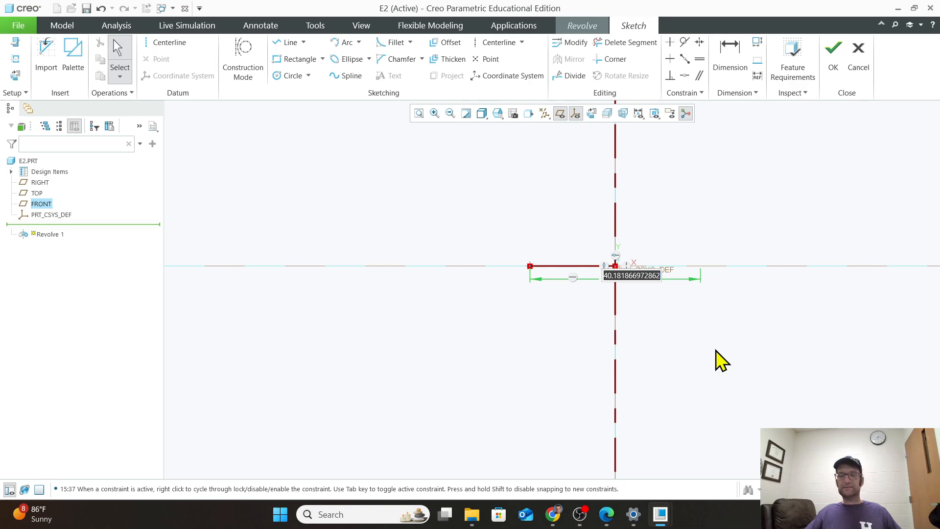
pyautogui.press('BackSpace')
pyautogui.write('.75')
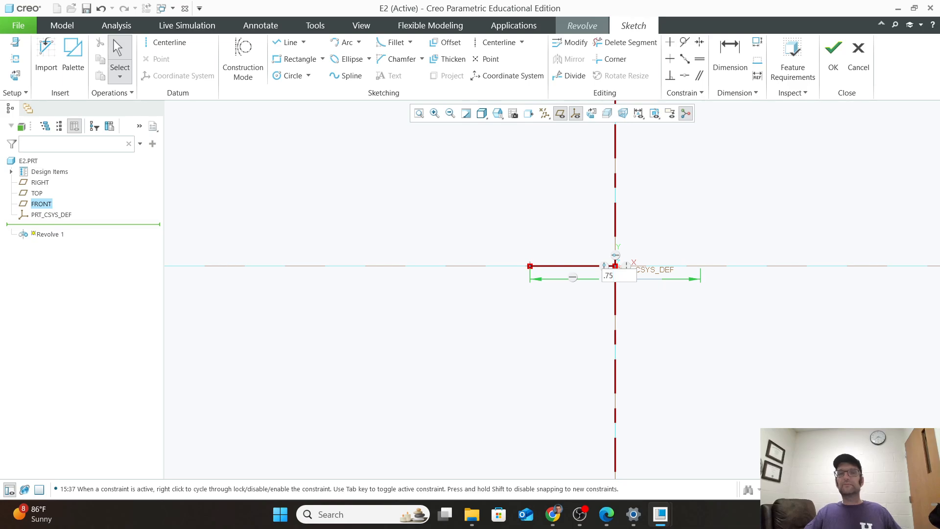
pyautogui.press('Return')
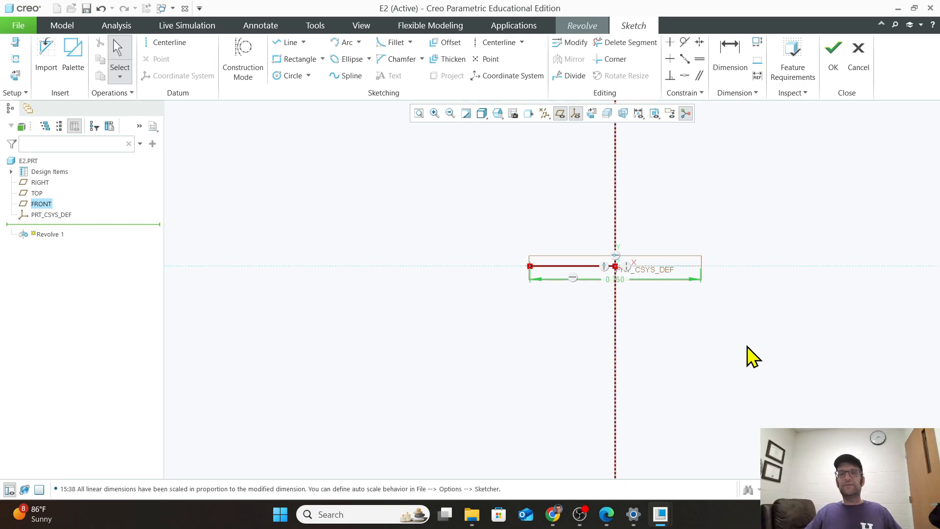
pyautogui.scroll(-2, 631, 299)
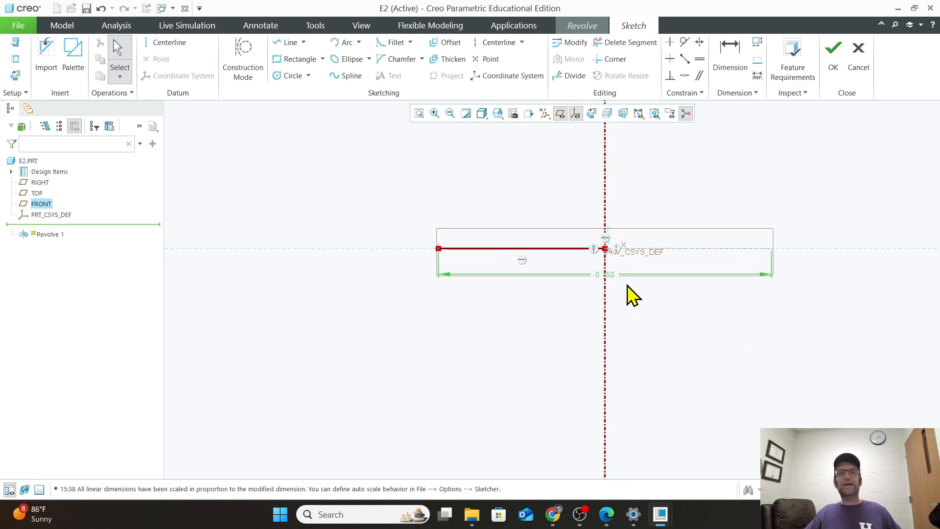
pyautogui.scroll(4, 626, 284)
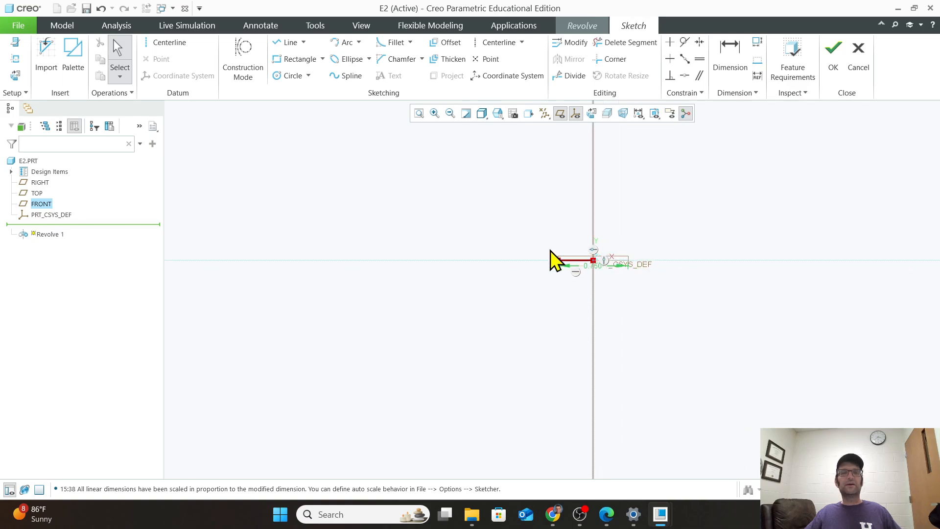
pyautogui.scroll(-3, 558, 265)
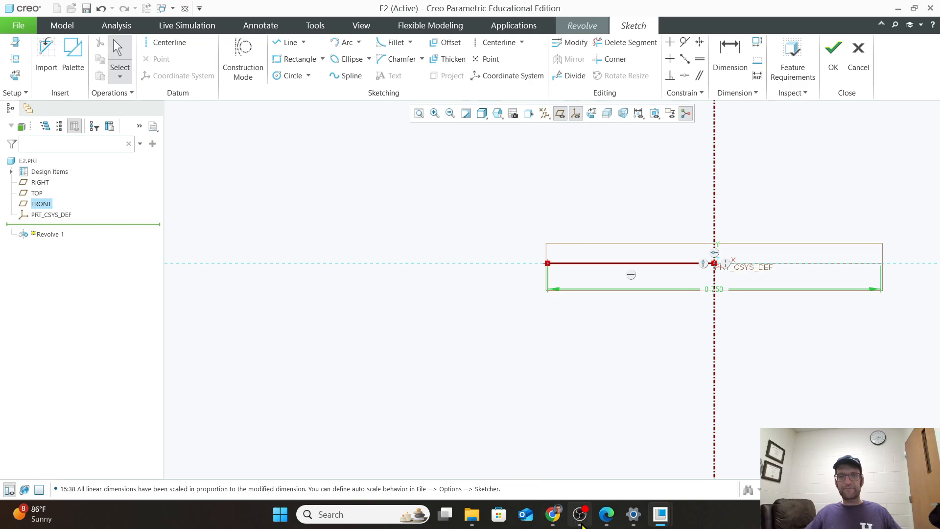
# Switch to the Creo manual PDF in Chrome, examine the dimensioned profile sketch on page 27, and return to the E2 part.
pyautogui.click(552, 514)
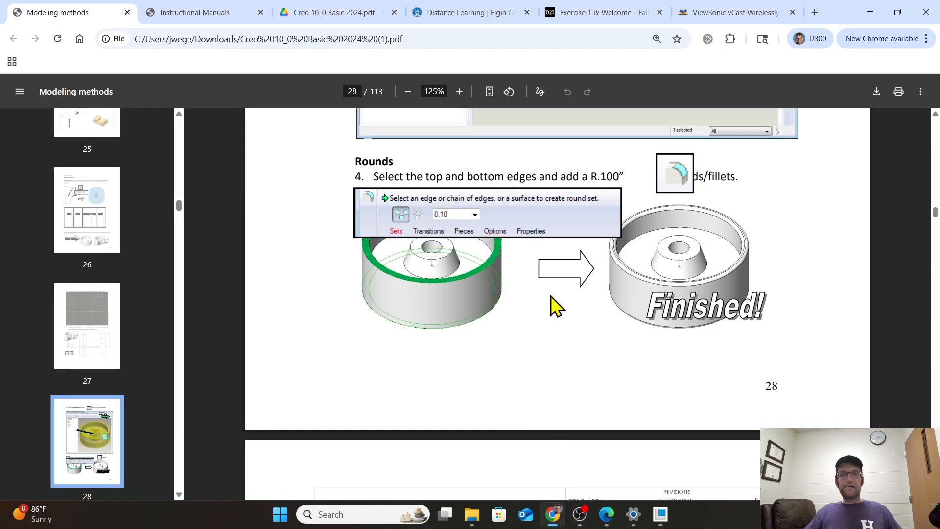
pyautogui.scroll(10, 550, 304)
pyautogui.scroll(6, 552, 302)
pyautogui.scroll(-2, 537, 348)
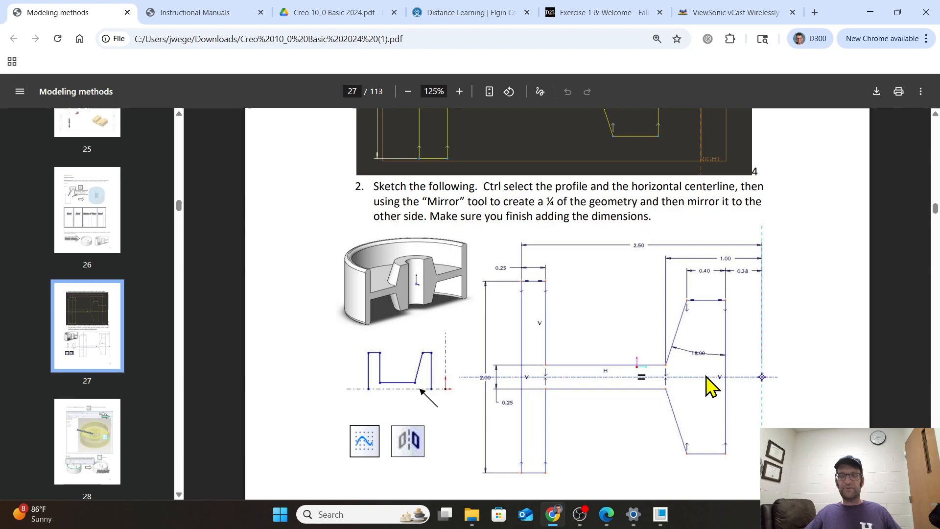
pyautogui.moveTo(664, 509)
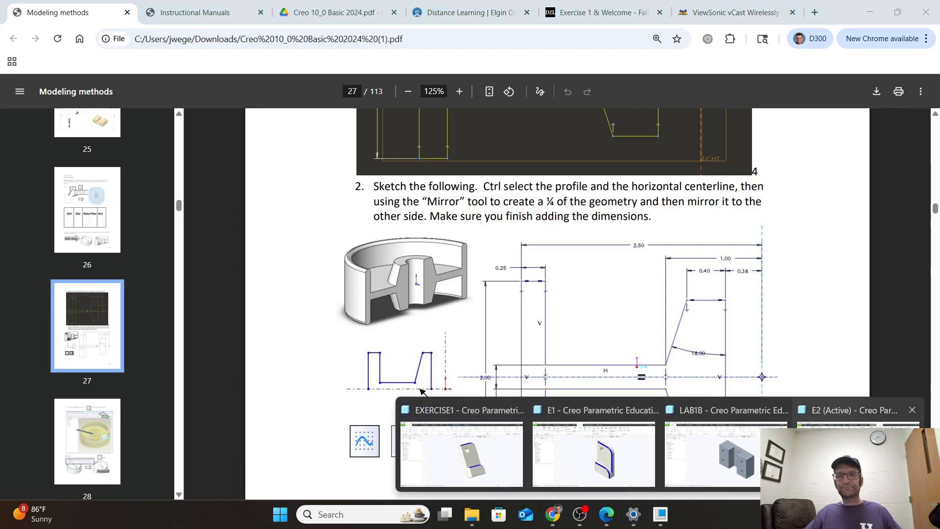
pyautogui.click(857, 410)
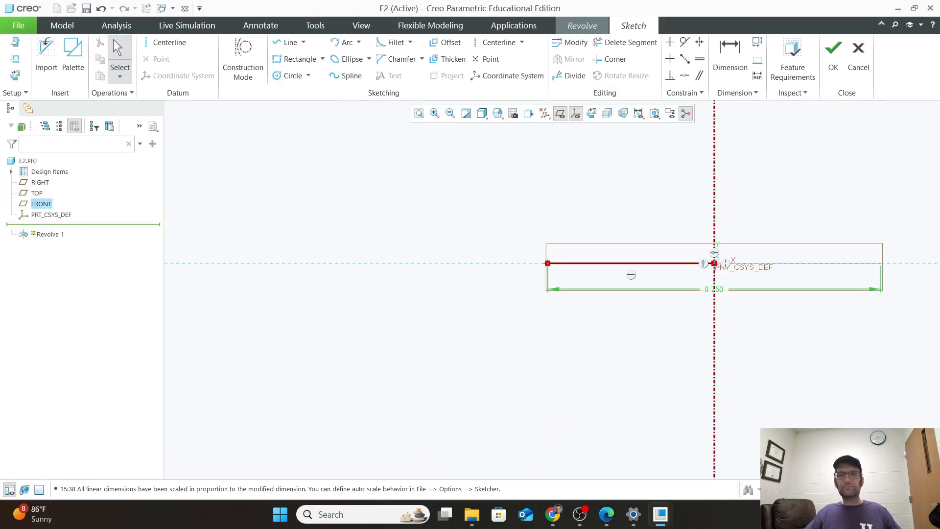
# Add a horizontal datum centerline through the origin along the horizontal reference.
pyautogui.click(167, 44)
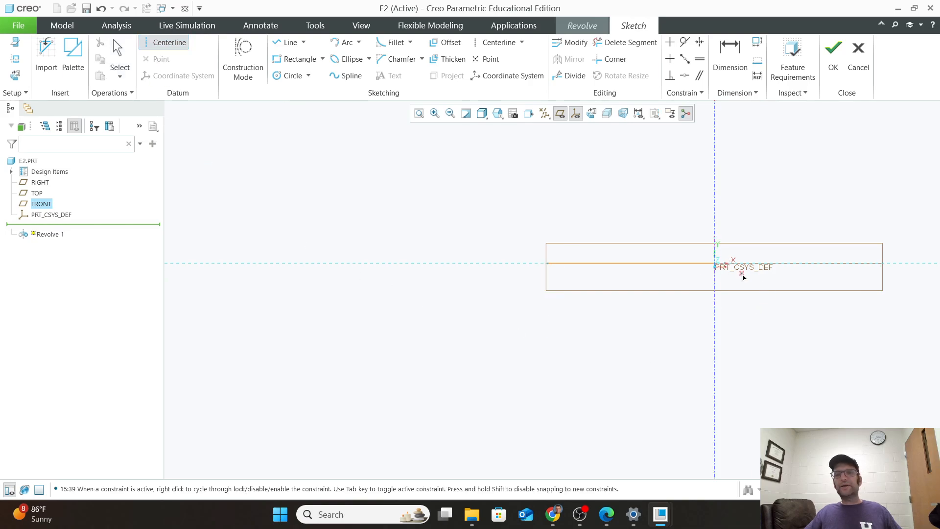
pyautogui.click(718, 268)
pyautogui.click(262, 265)
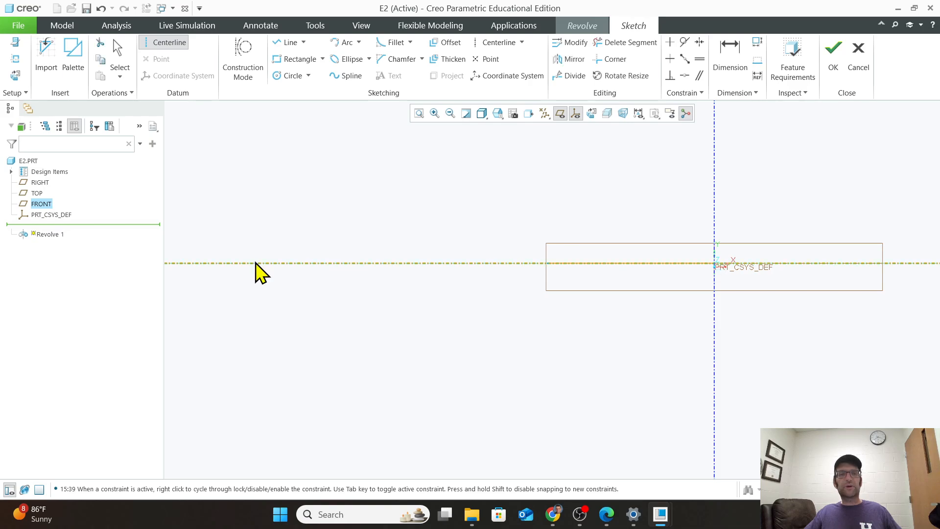
# Sketch the hub outline from the horizontal line's outer end: a vertical line about 0.26 high, a short outward horizontal line, and an outward-sloping line down.
pyautogui.scroll(-1, 433, 366)
pyautogui.scroll(2, 581, 359)
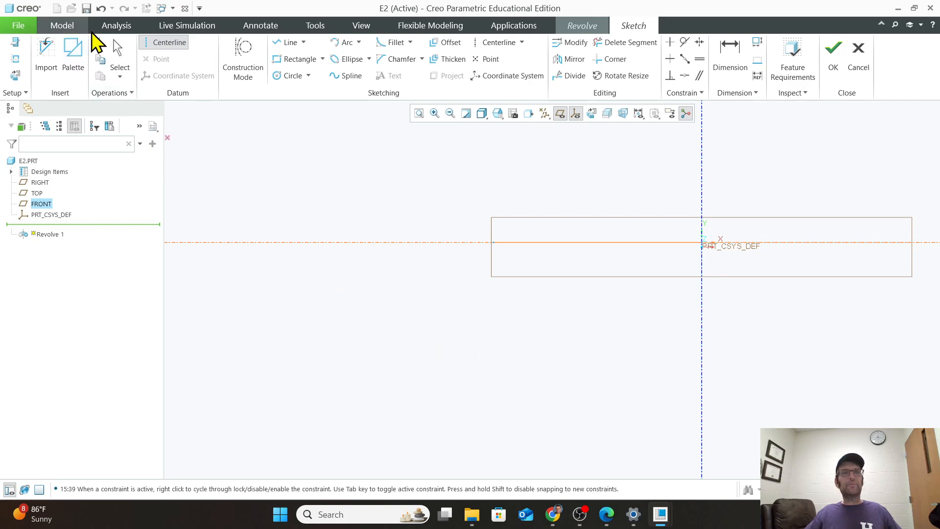
pyautogui.click(282, 43)
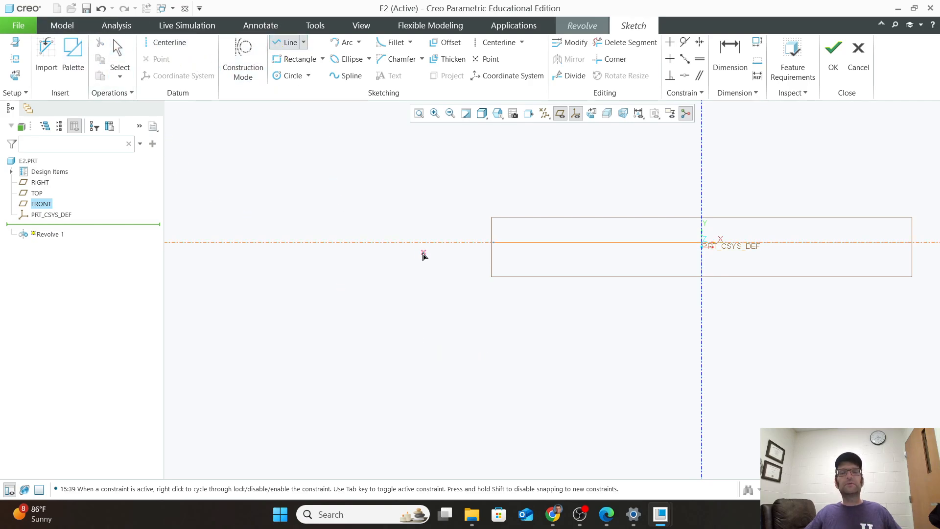
pyautogui.click(491, 243)
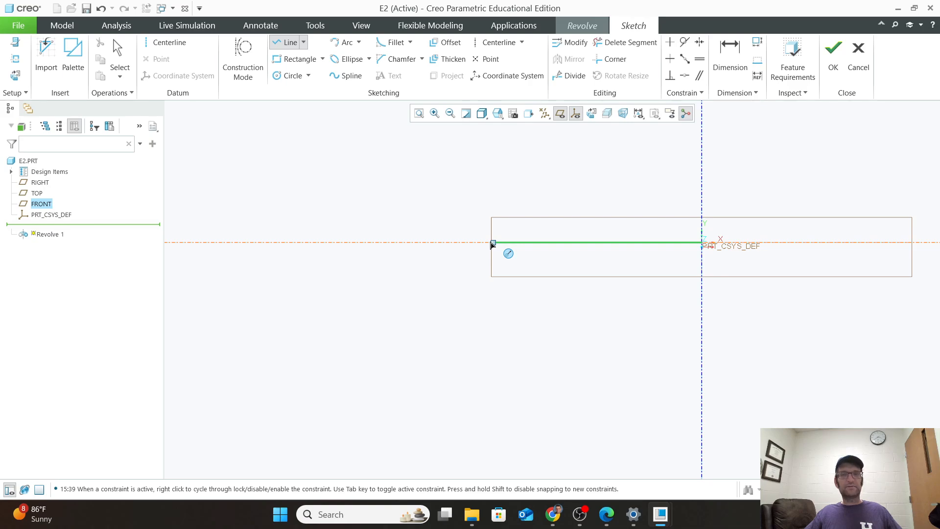
pyautogui.scroll(2, 492, 244)
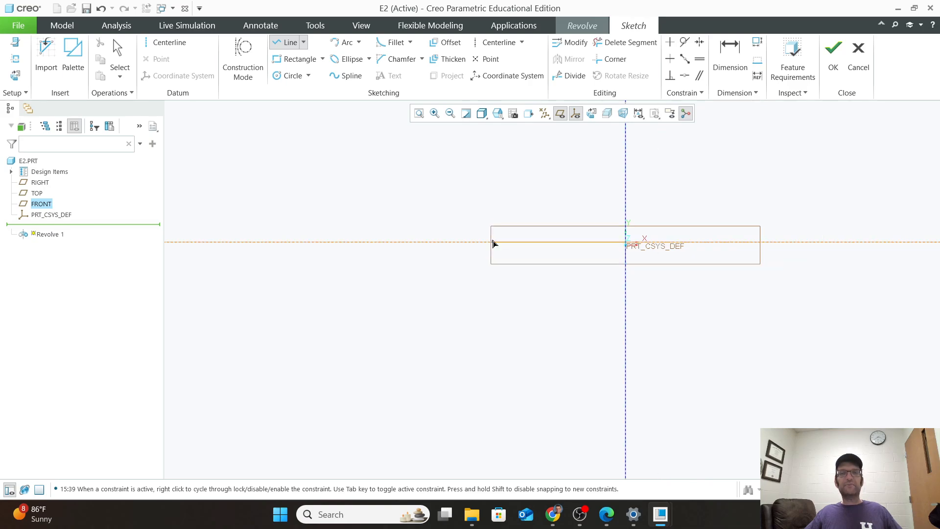
pyautogui.click(493, 151)
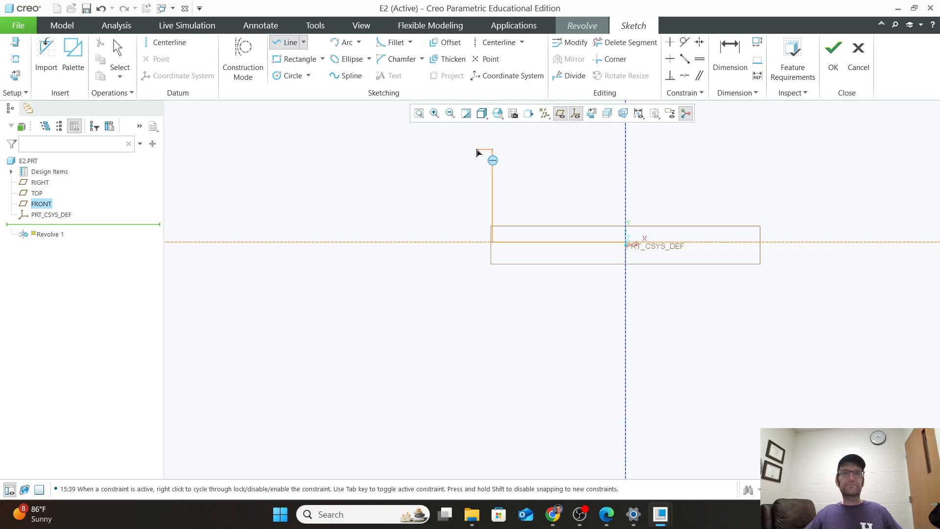
pyautogui.click(447, 149)
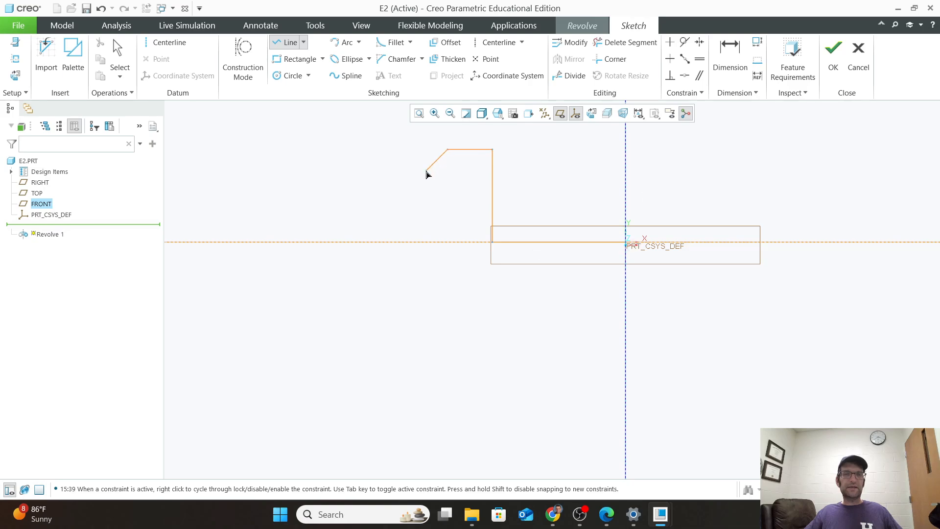
pyautogui.click(417, 217)
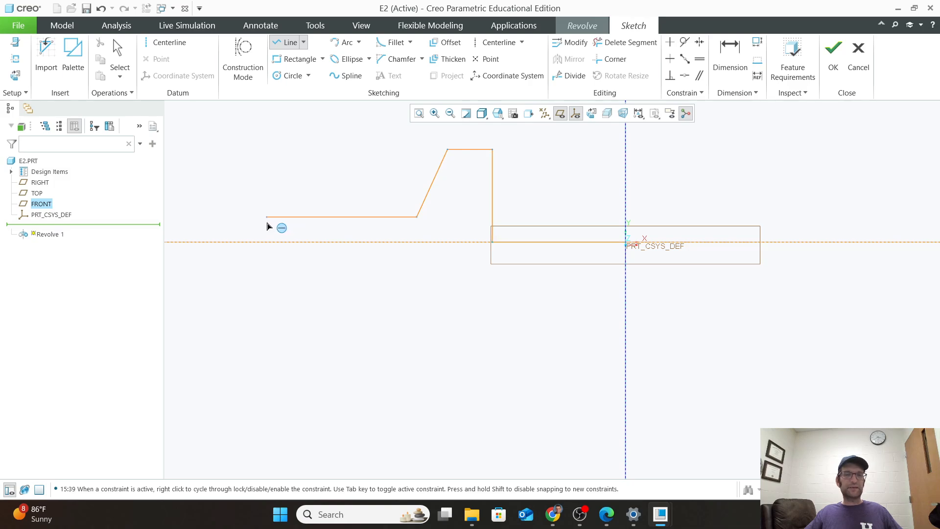
# Continue the profile with a horizontal web line, a rim edge rising about 0.318, a short top line, and a vertical line down to the horizontal centerline.
pyautogui.click(267, 217)
pyautogui.click(266, 104)
pyautogui.click(246, 104)
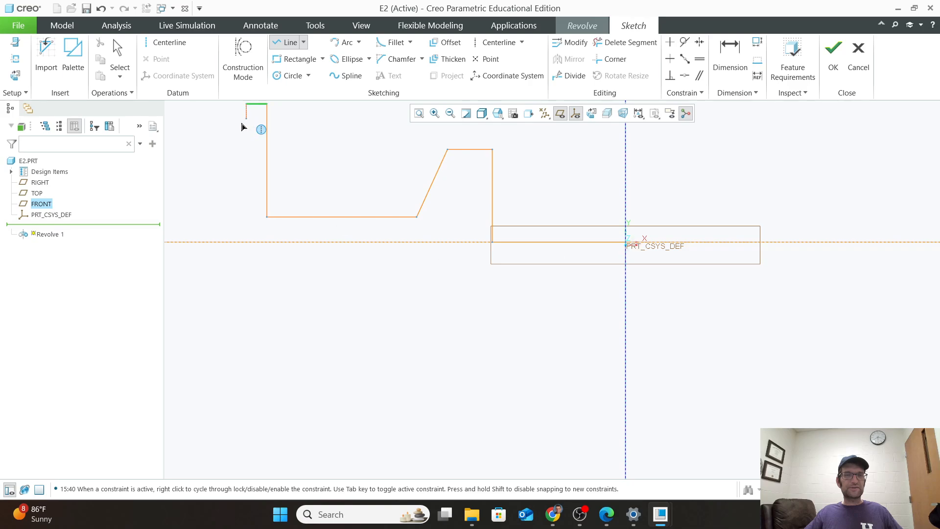
pyautogui.click(246, 241)
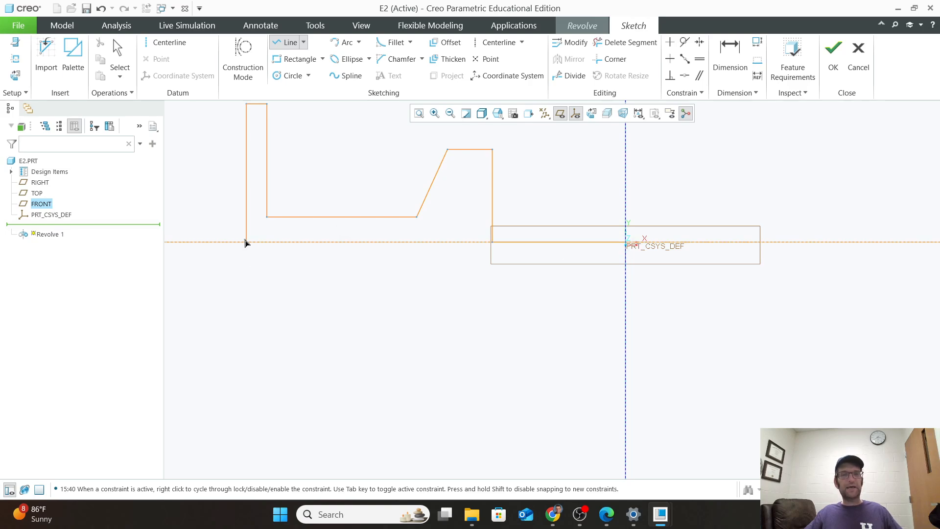
pyautogui.middleClick(401, 309)
pyautogui.middleClick(401, 314)
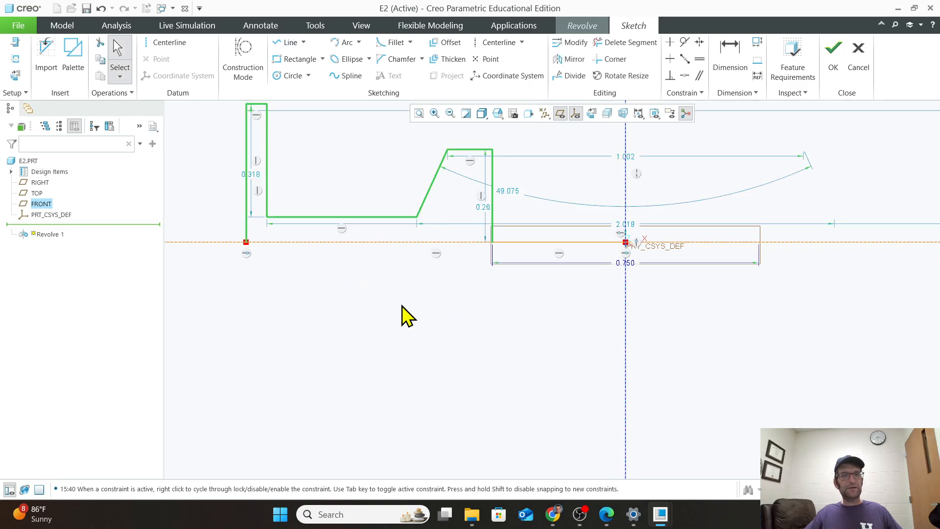
pyautogui.scroll(-3, 496, 176)
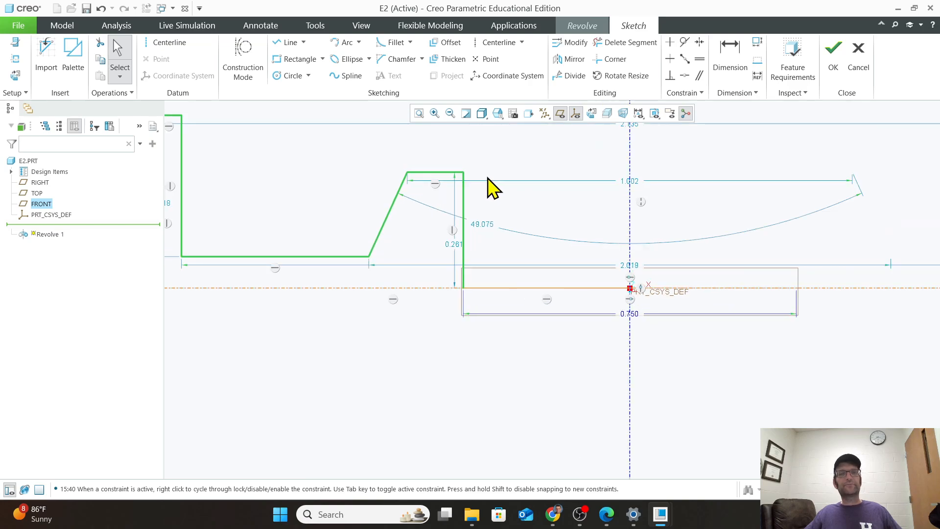
pyautogui.scroll(3, 426, 282)
pyautogui.scroll(-2, 360, 308)
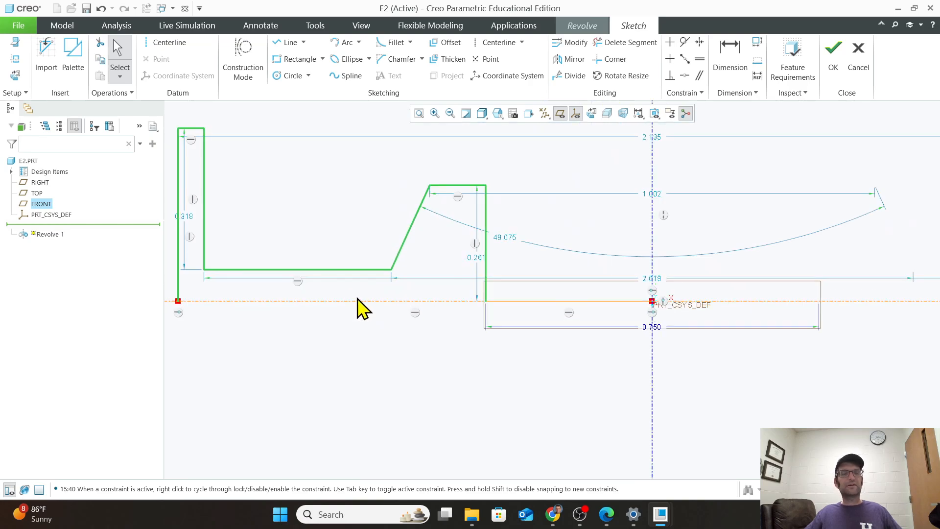
pyautogui.scroll(2, 430, 300)
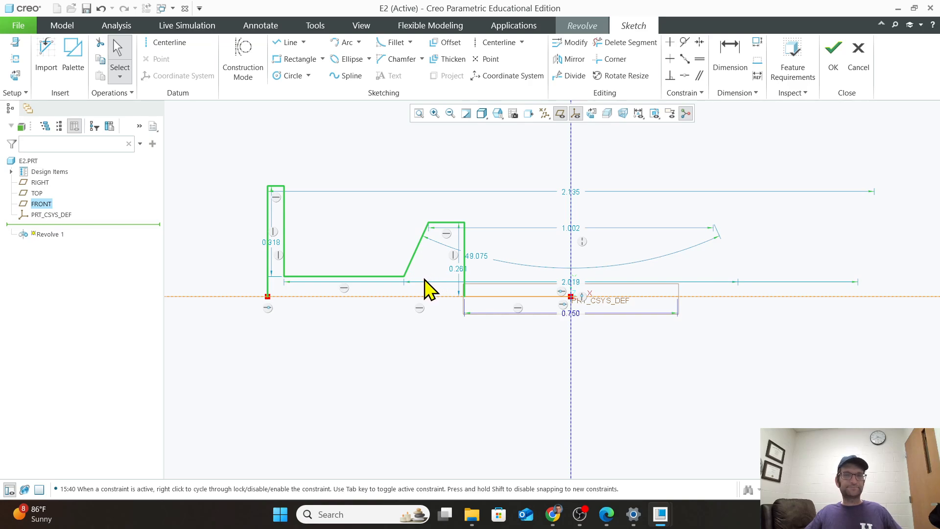
pyautogui.scroll(2, 424, 287)
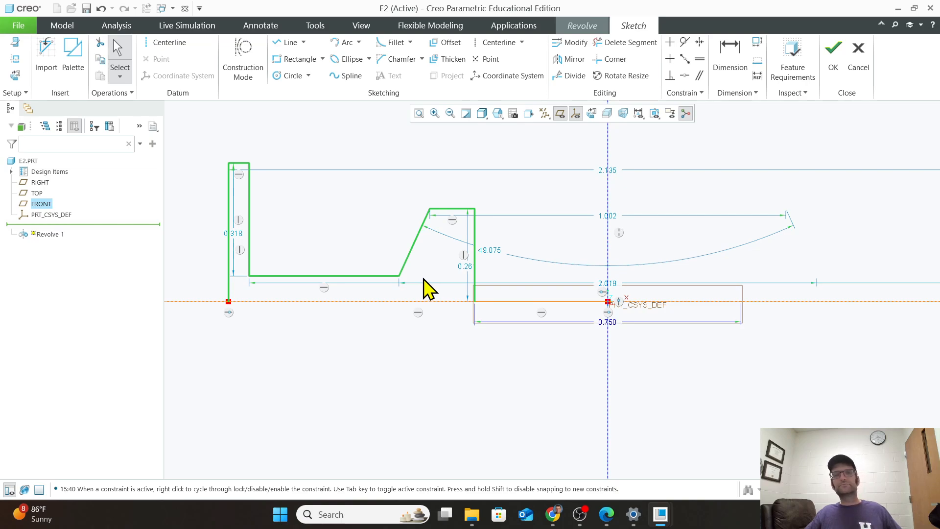
pyautogui.scroll(-1, 424, 287)
pyautogui.scroll(2, 424, 287)
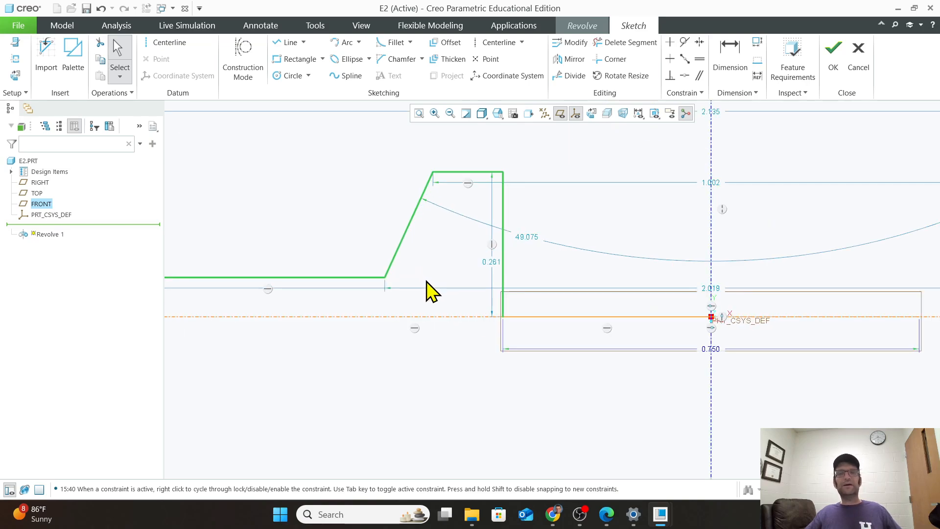
pyautogui.scroll(-1, 430, 292)
pyautogui.scroll(1, 430, 292)
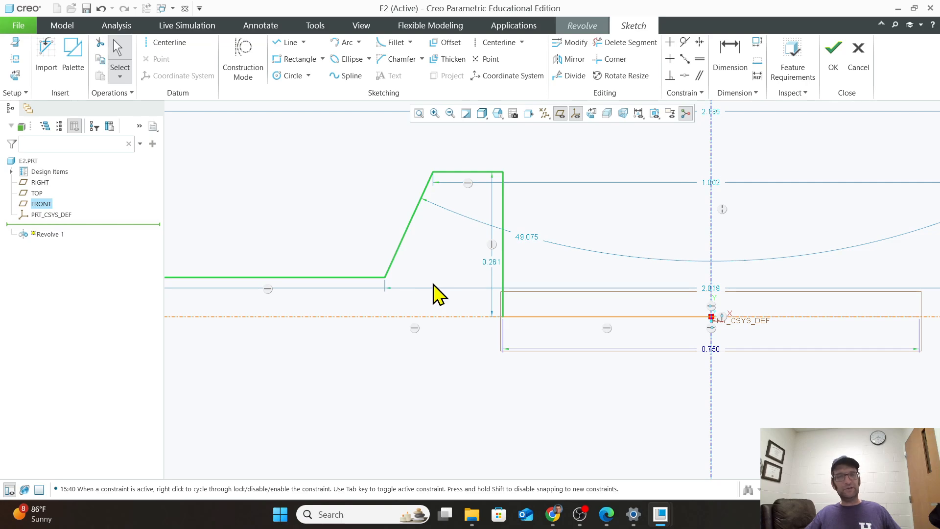
pyautogui.scroll(-1, 514, 332)
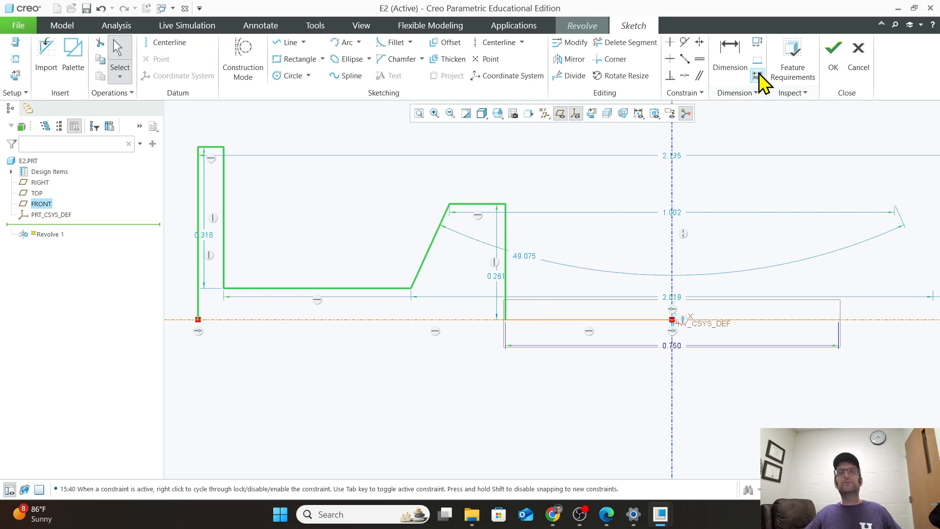
# Dimension the horizontal line's outer end to the origin as 0.38, deleting the conflicting 0.750 diameter dimension.
pyautogui.click(731, 55)
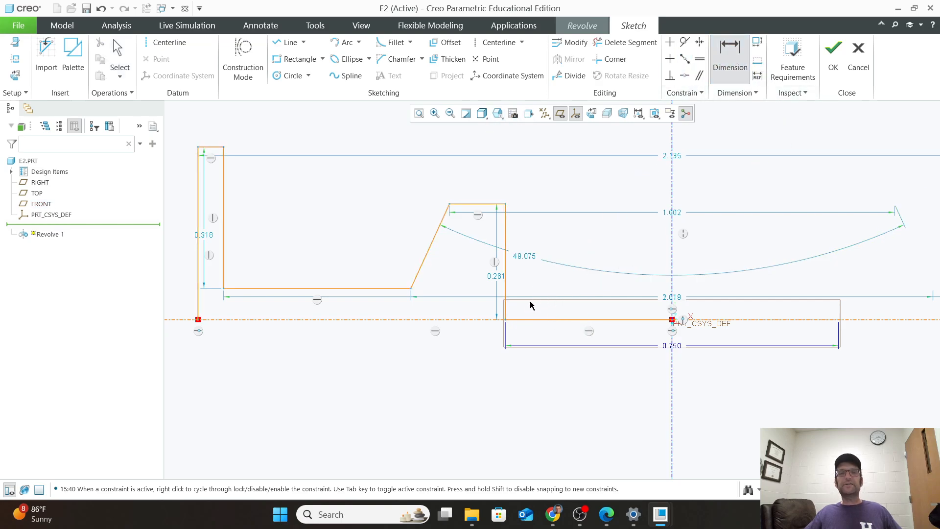
pyautogui.click(505, 319)
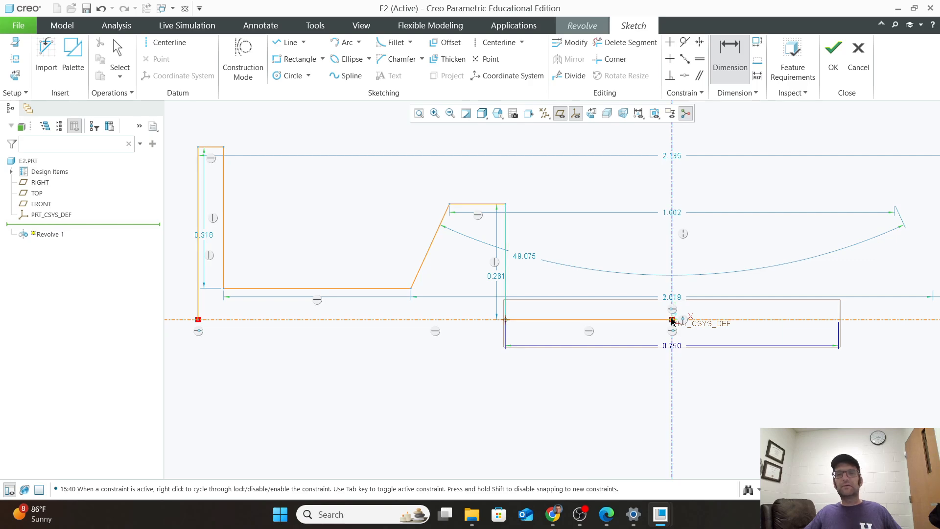
pyautogui.middleClick(584, 382)
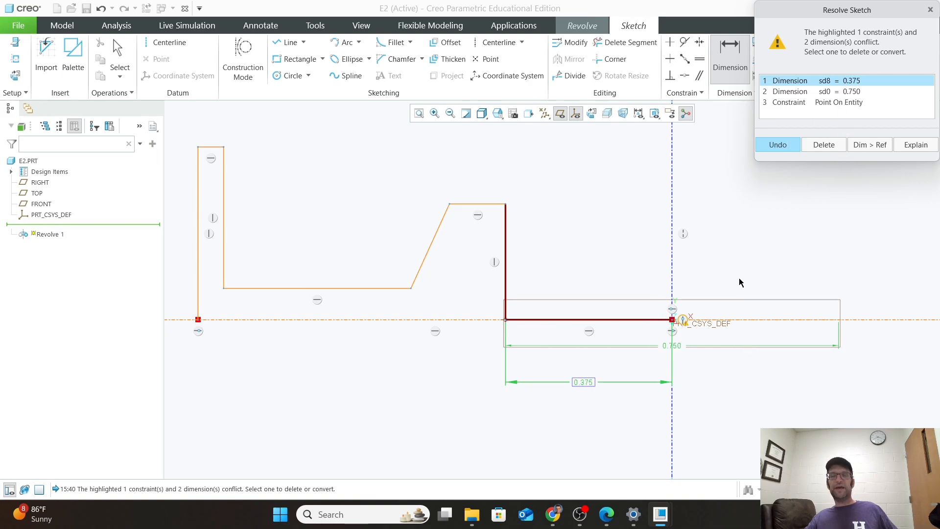
pyautogui.click(836, 92)
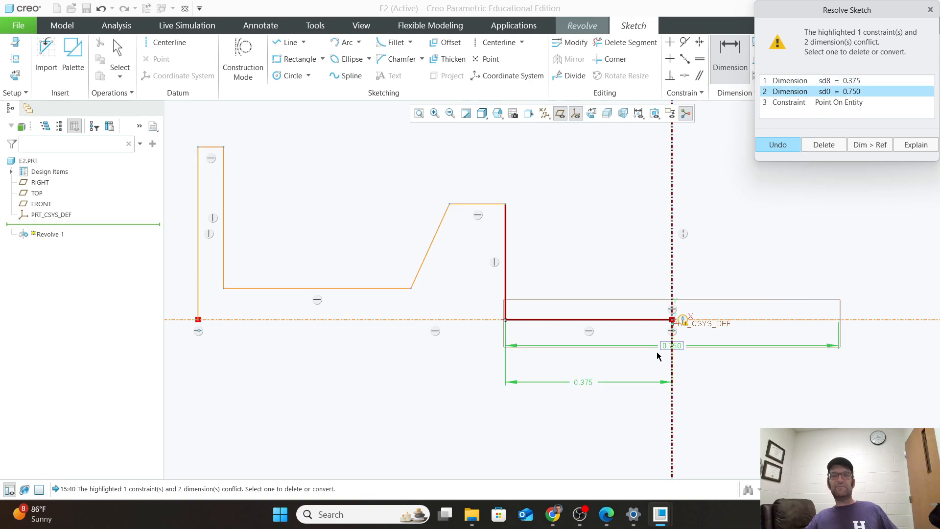
pyautogui.click(796, 147)
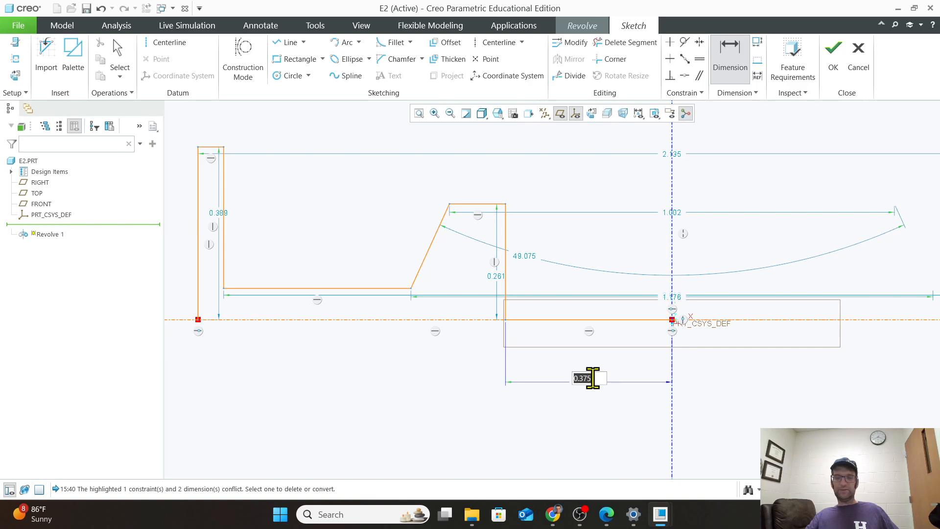
pyautogui.write('.38')
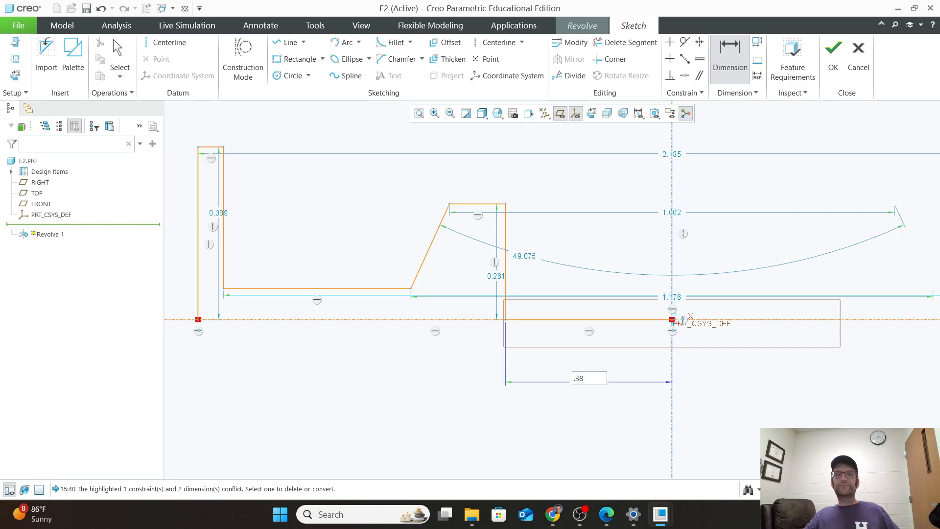
pyautogui.press('Return')
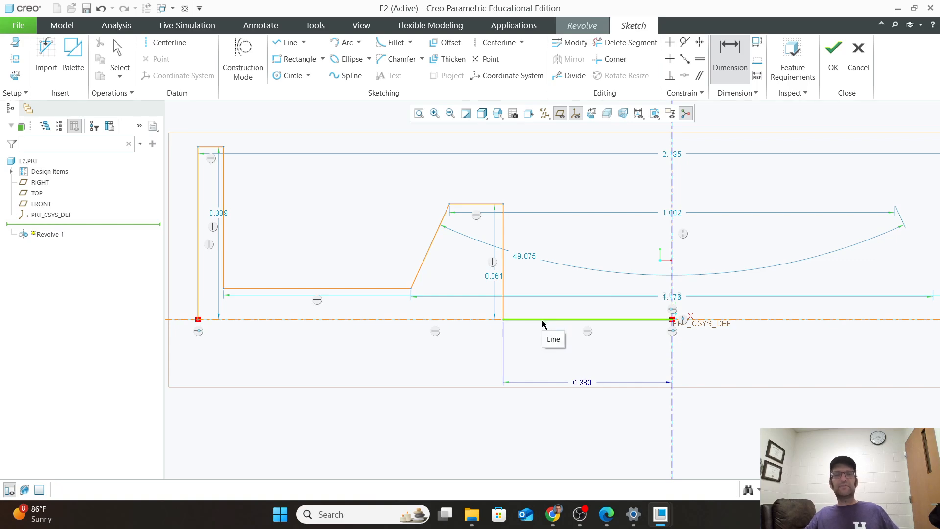
# Delete the horizontal line segment between the origin and the hub's inner vertical line.
pyautogui.click(555, 319)
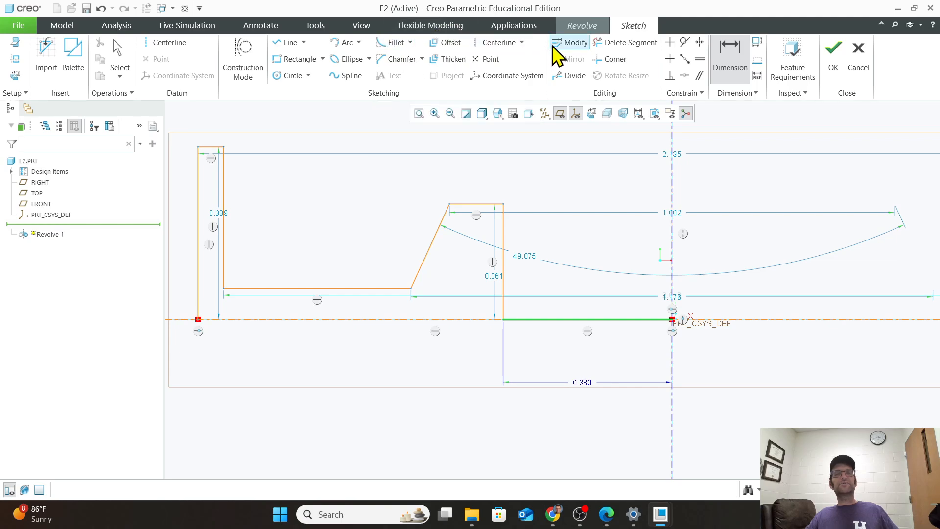
pyautogui.click(621, 44)
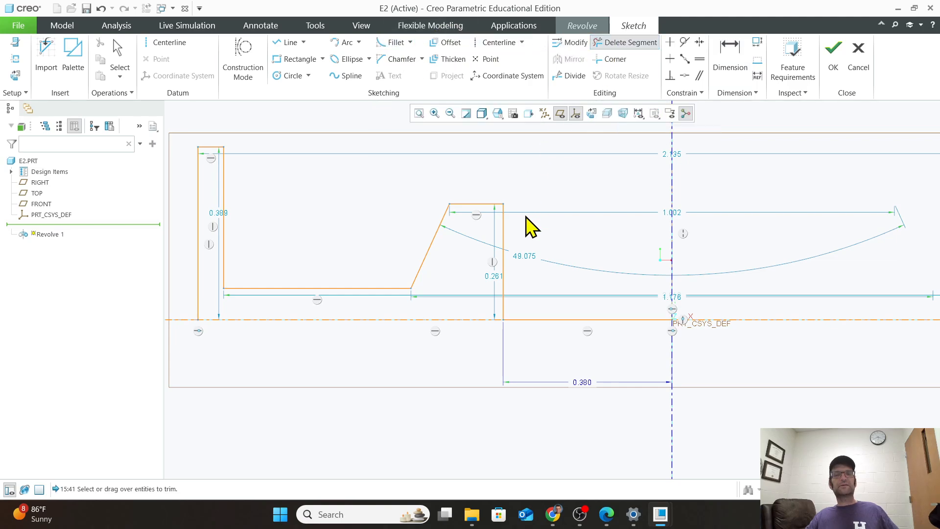
pyautogui.click(535, 320)
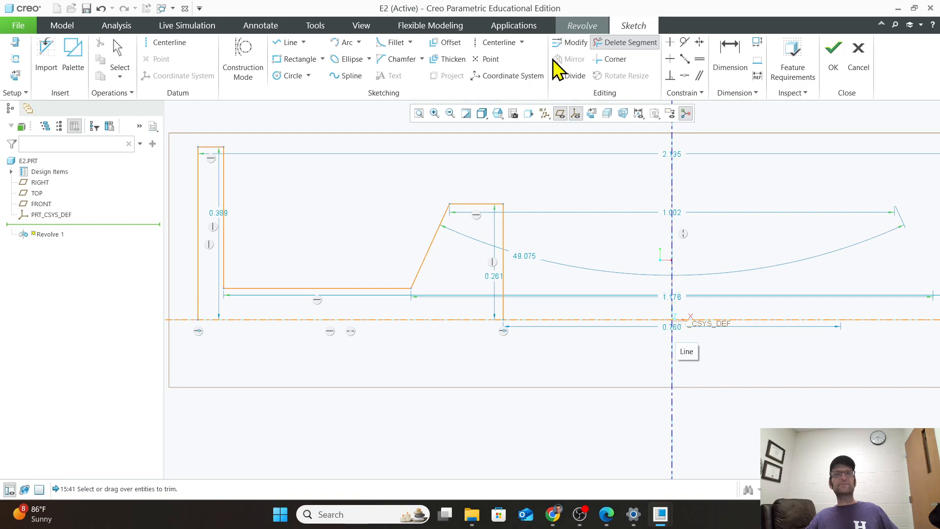
# Dimension the lower endpoint of the hub's inner vertical line to the vertical centerline at 0.380.
pyautogui.click(729, 59)
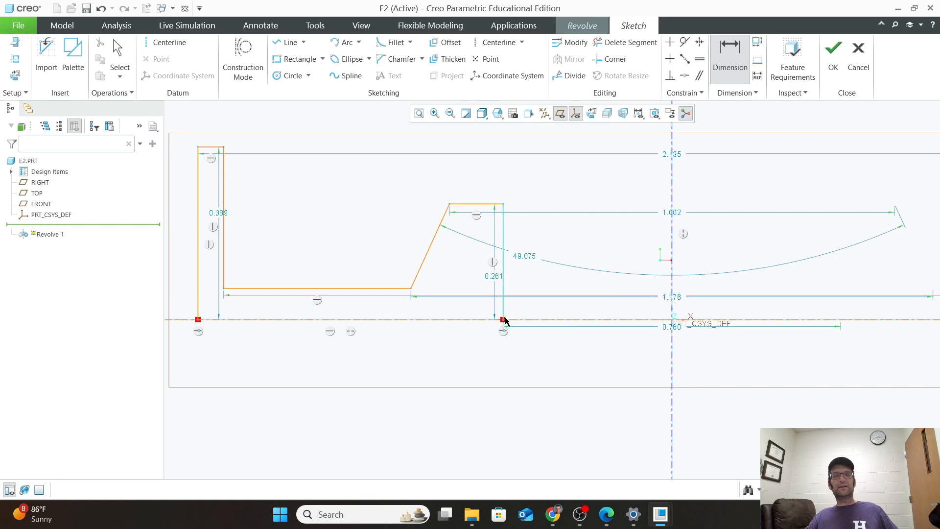
pyautogui.click(672, 320)
pyautogui.middleClick(591, 357)
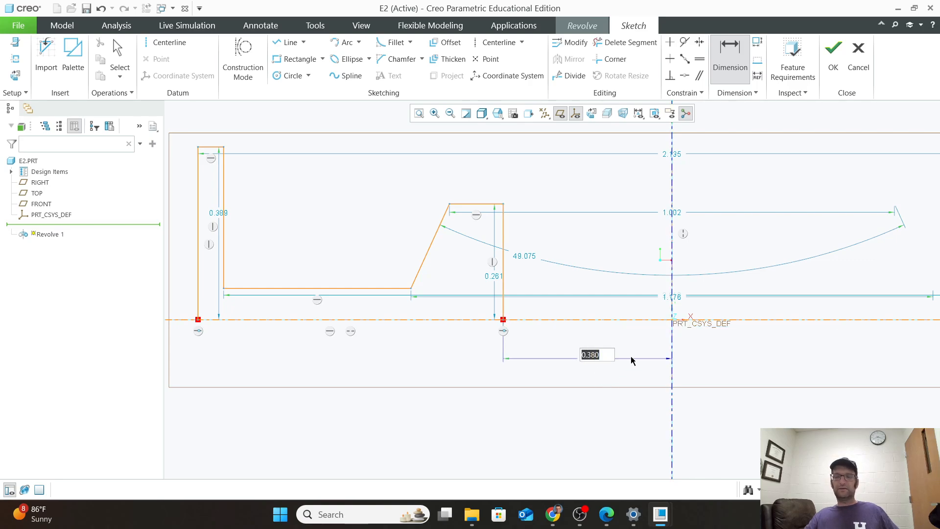
pyautogui.press('Return')
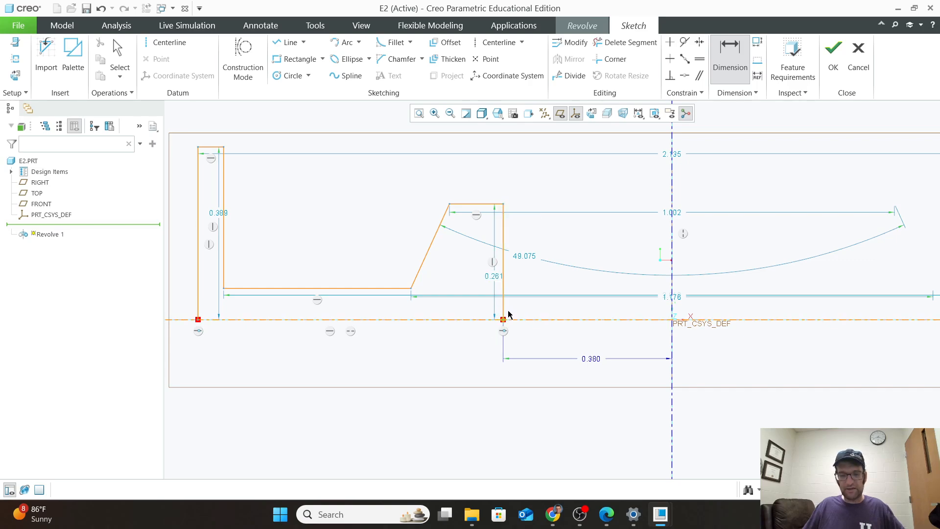
# Try to delete the height dimension of the hub's inner vertical line.
pyautogui.click(494, 277)
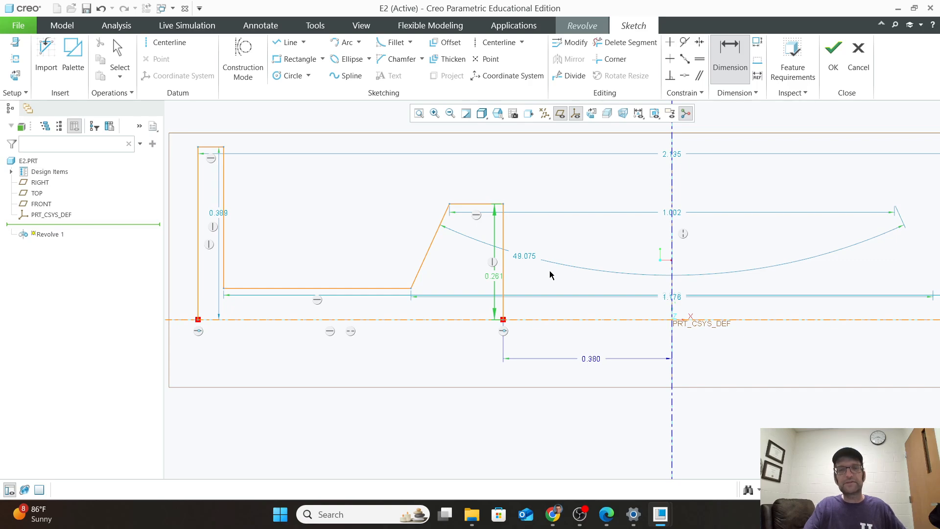
pyautogui.doubleClick(494, 276)
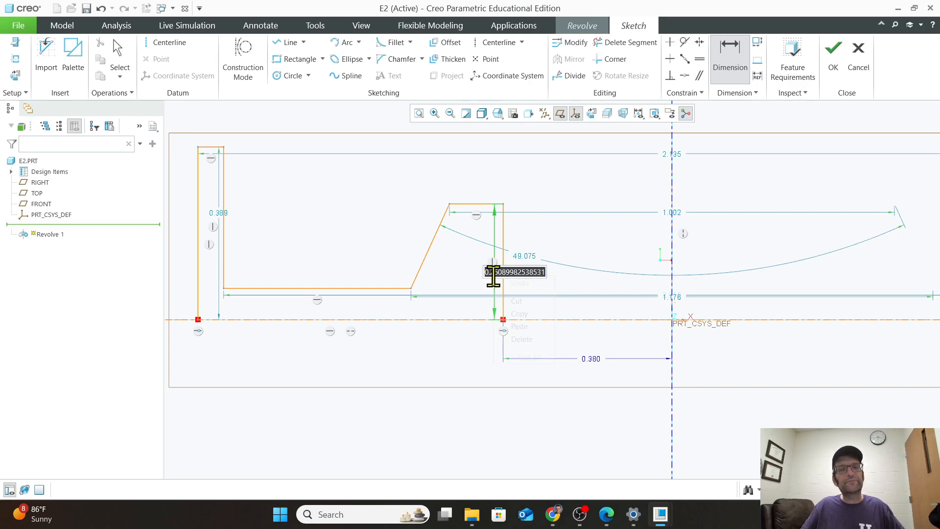
pyautogui.rightClick(493, 277)
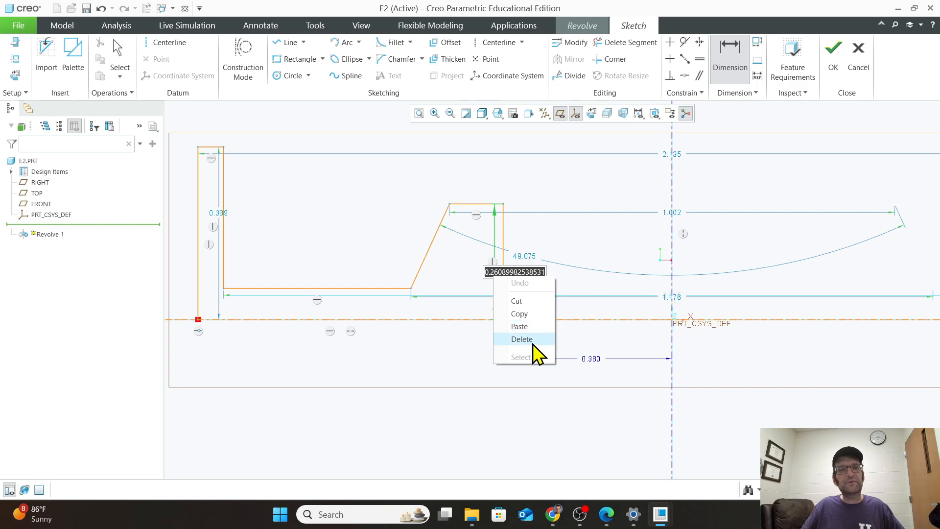
pyautogui.click(530, 342)
pyautogui.click(477, 286)
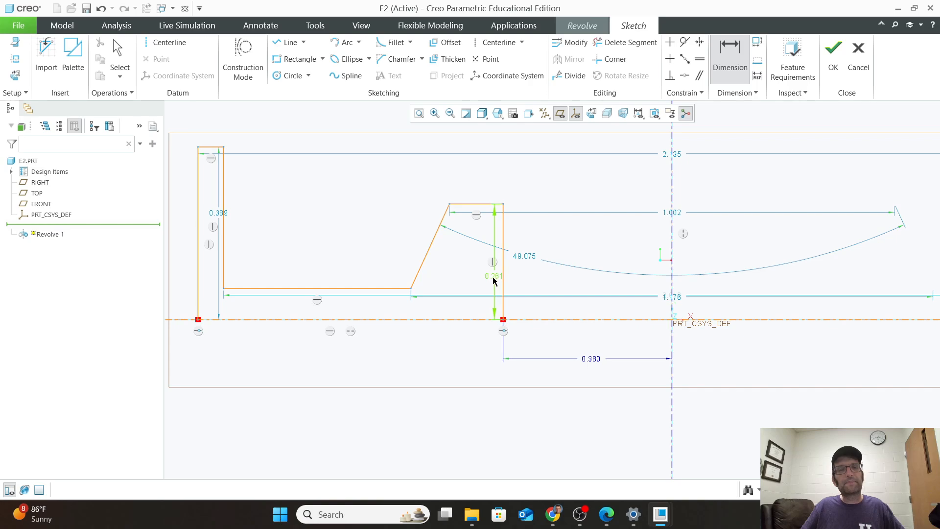
pyautogui.middleClick(489, 278)
# Set the height of the hub's inner vertical line to 0.261 and leave that dimension unlocked.
pyautogui.click(491, 278)
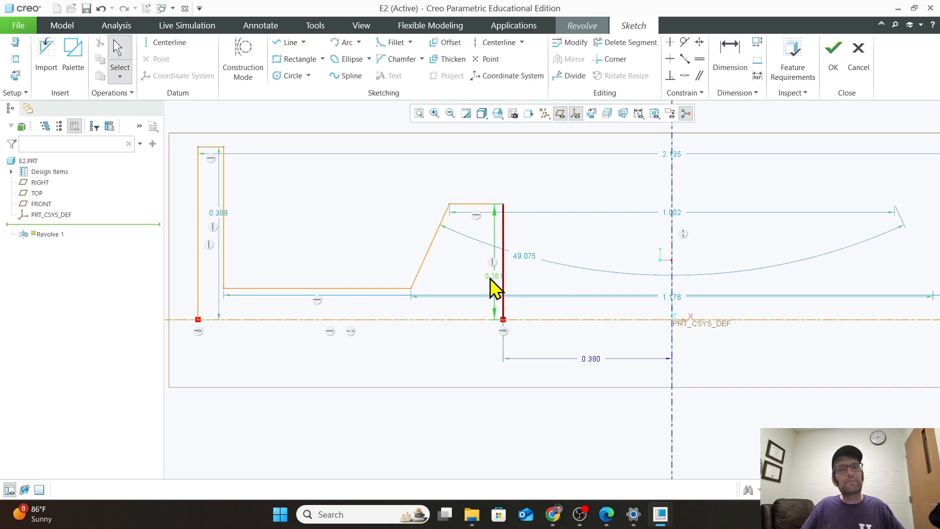
pyautogui.doubleClick(498, 252)
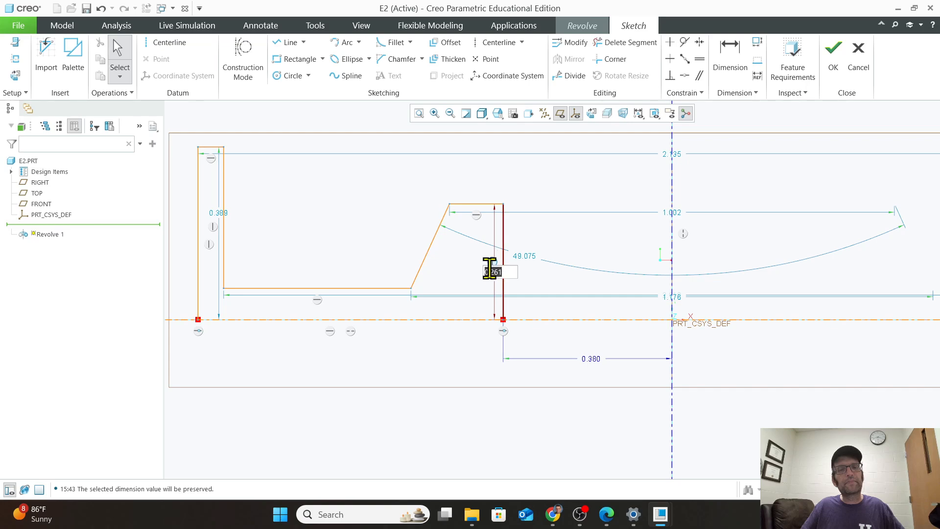
pyautogui.click(491, 286)
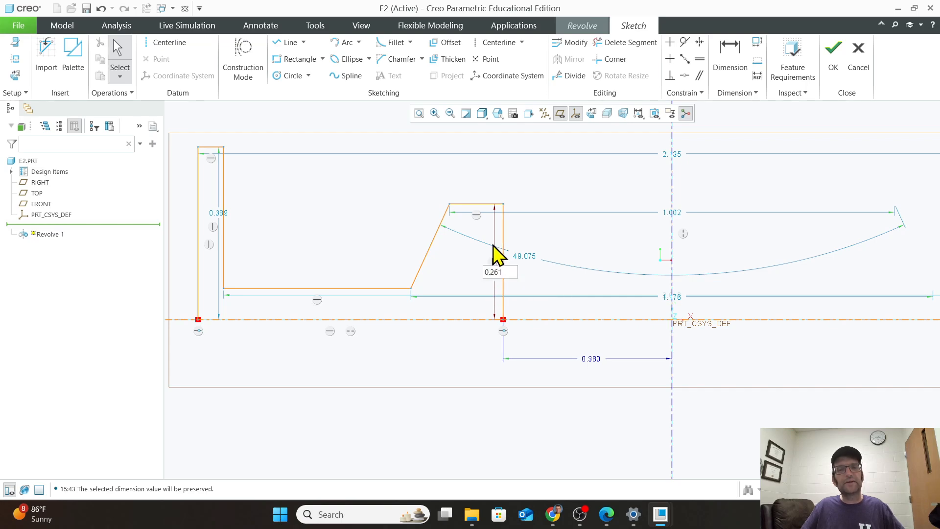
pyautogui.press('BackSpace')
pyautogui.press('BackSpace')
pyautogui.write('61')
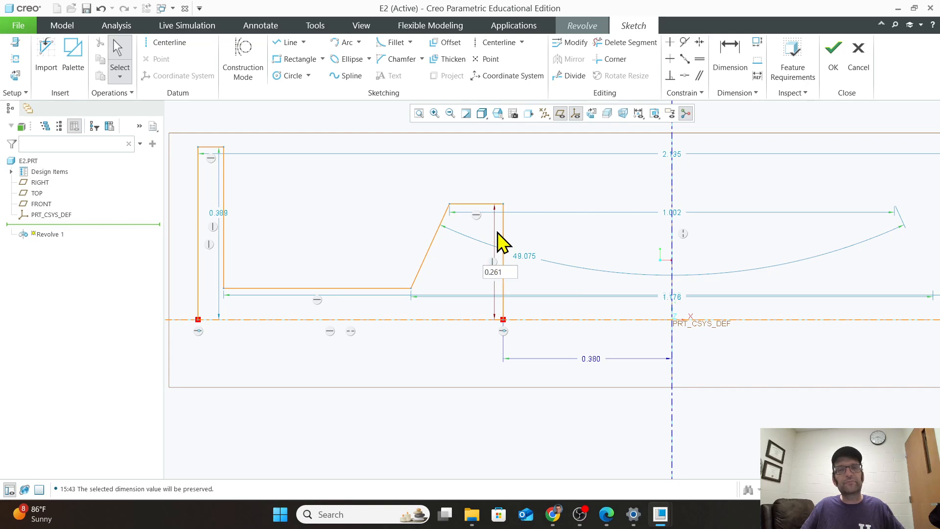
pyautogui.press('Return')
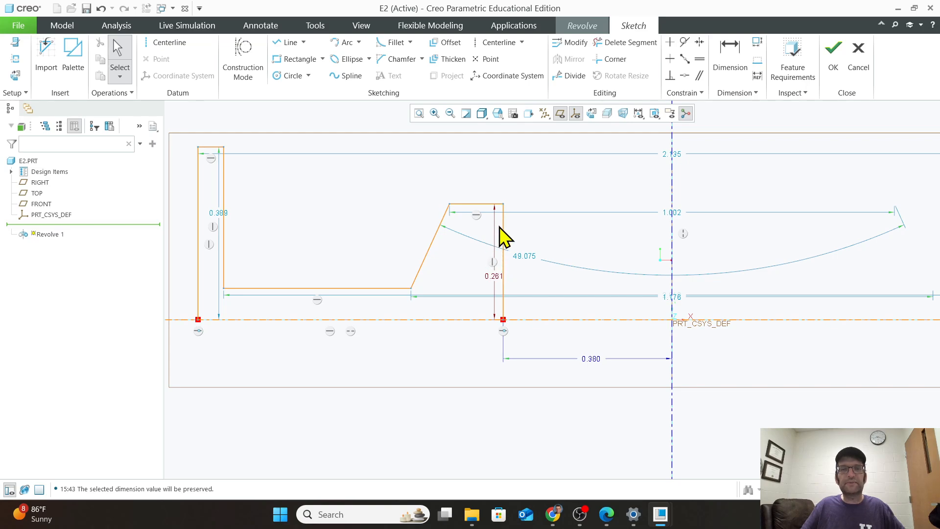
pyautogui.click(495, 277)
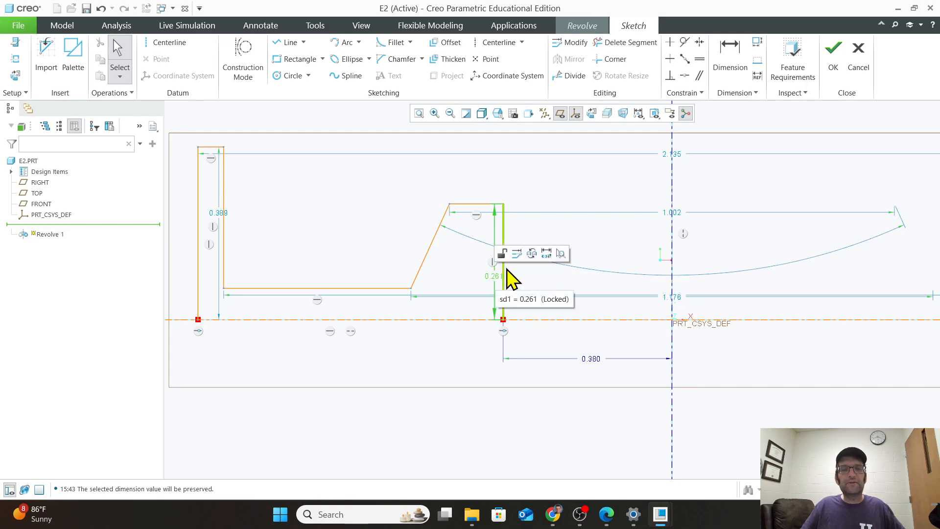
pyautogui.click(516, 253)
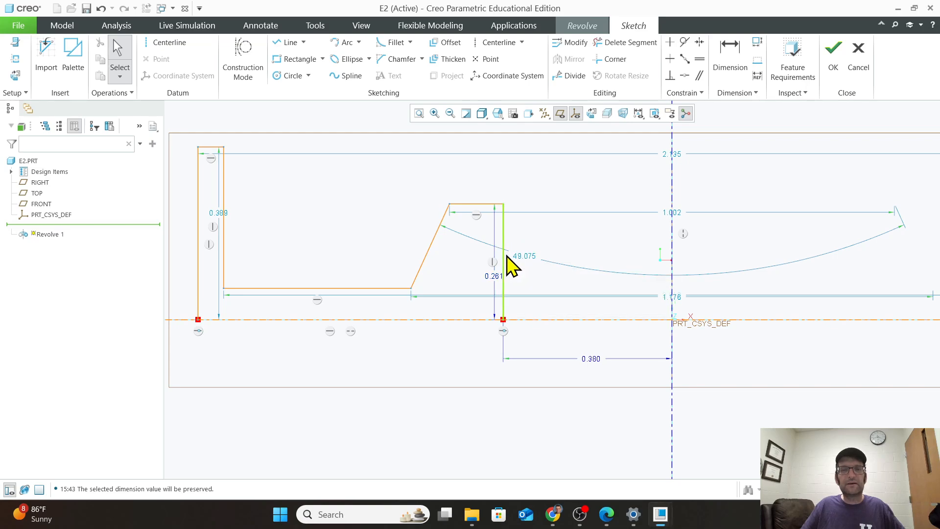
# Try to replace the hub's height dimension with an equivalent one.
pyautogui.click(494, 283)
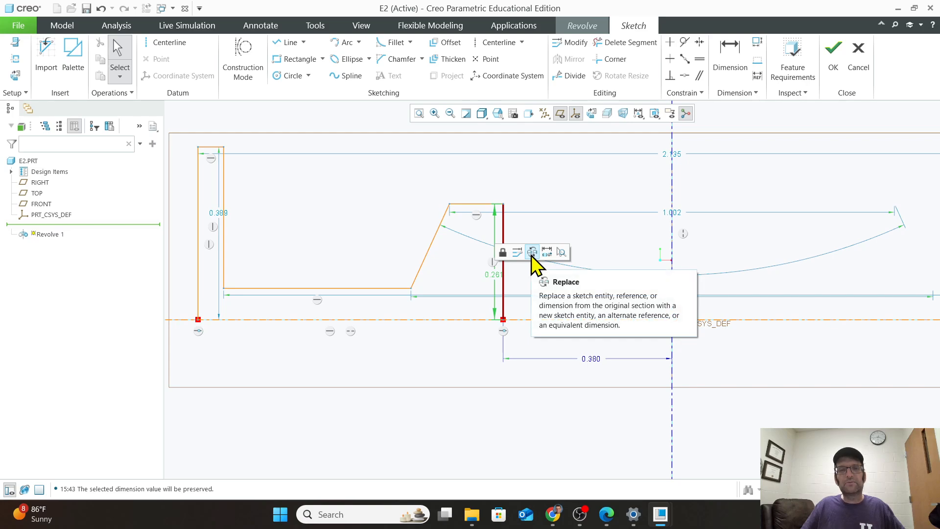
pyautogui.click(532, 253)
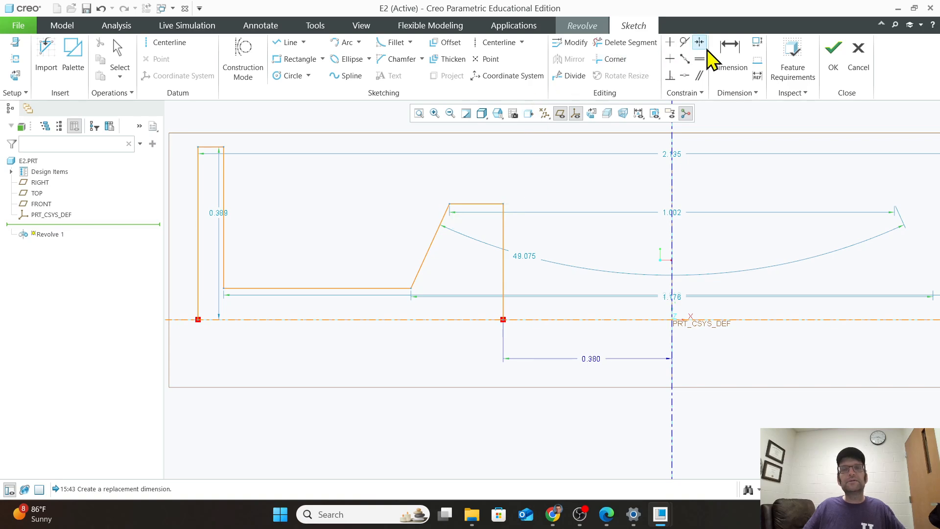
# Dimension the hub's short top line, try a length of 0.4, and undo that value change.
pyautogui.click(728, 48)
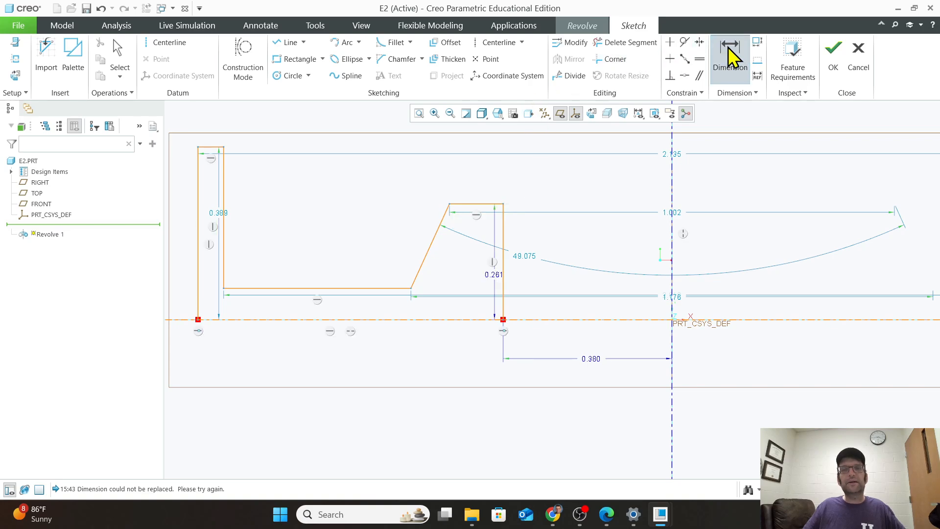
pyautogui.click(455, 204)
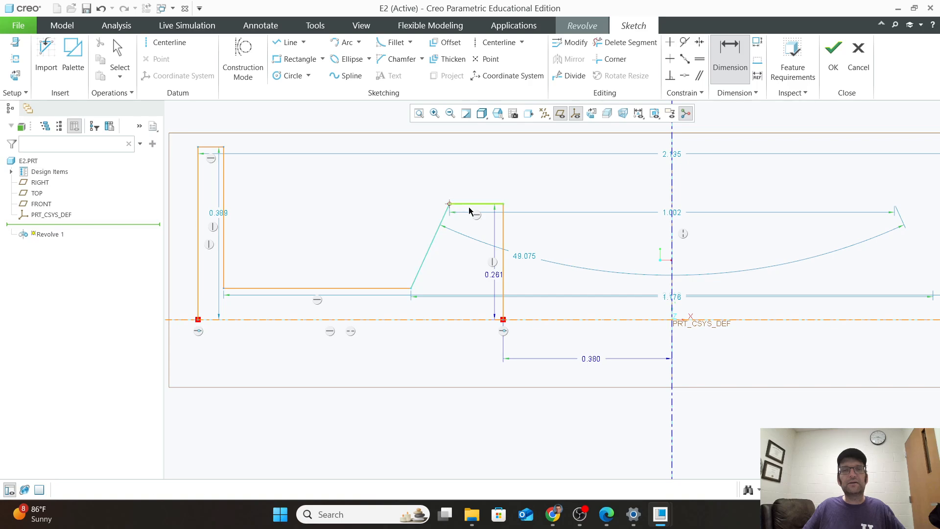
pyautogui.click(503, 203)
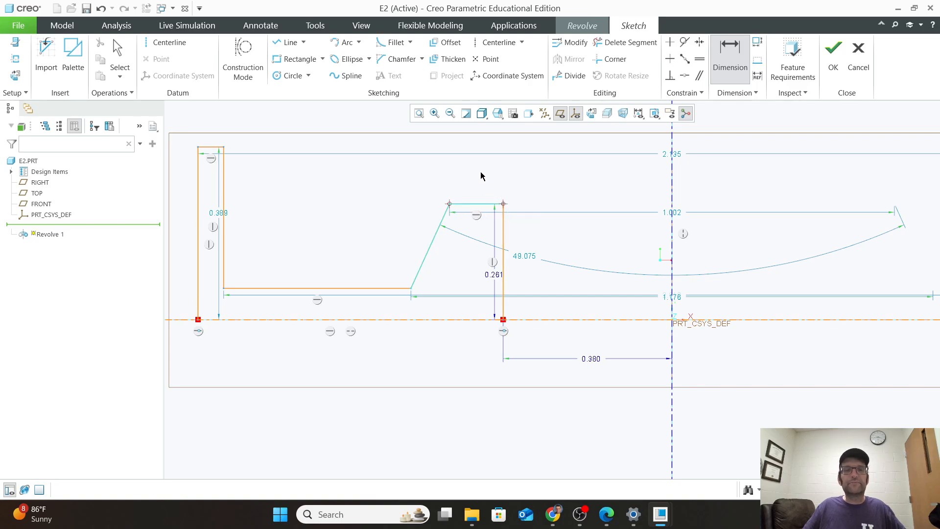
pyautogui.middleClick(480, 177)
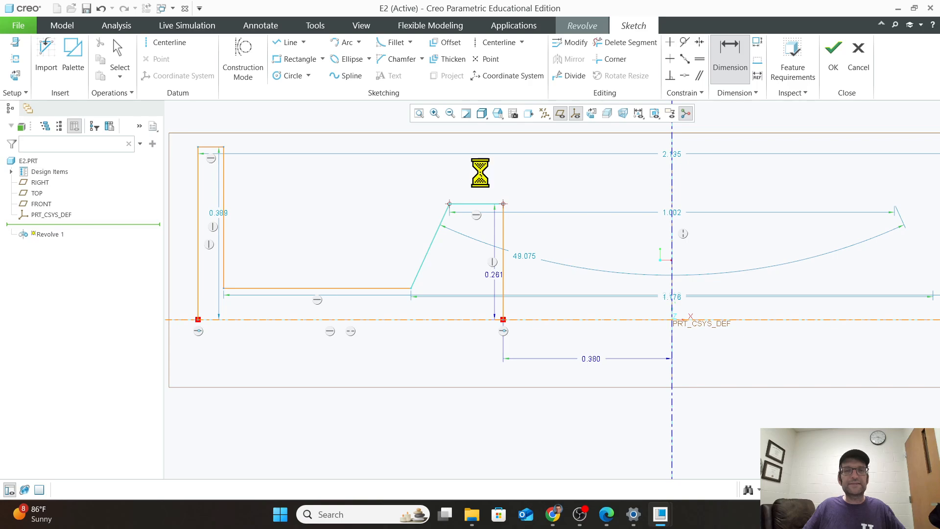
pyautogui.press('BackSpace')
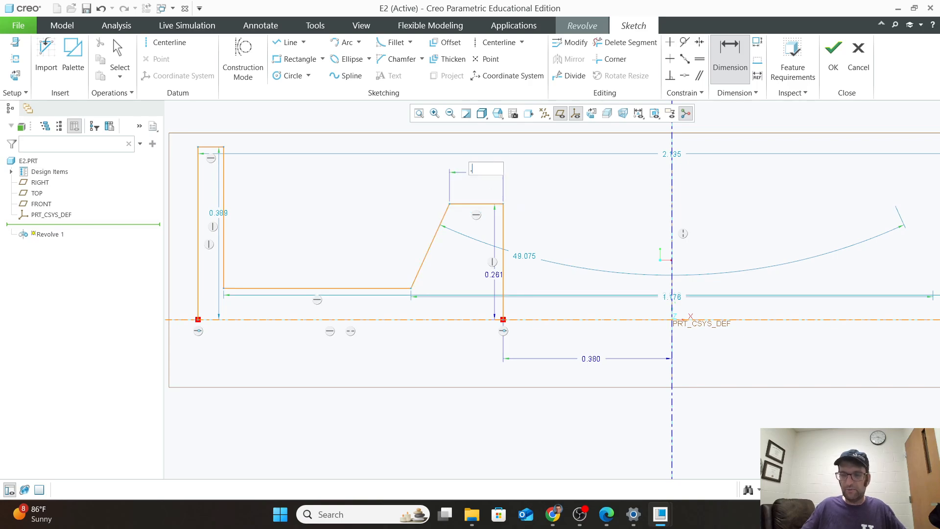
pyautogui.write('.4')
pyautogui.press('Return')
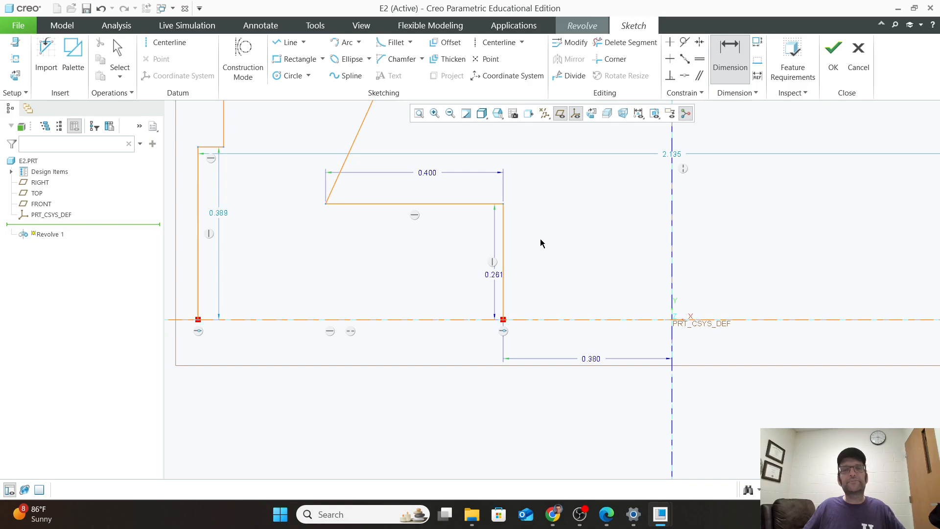
pyautogui.scroll(-3, 538, 248)
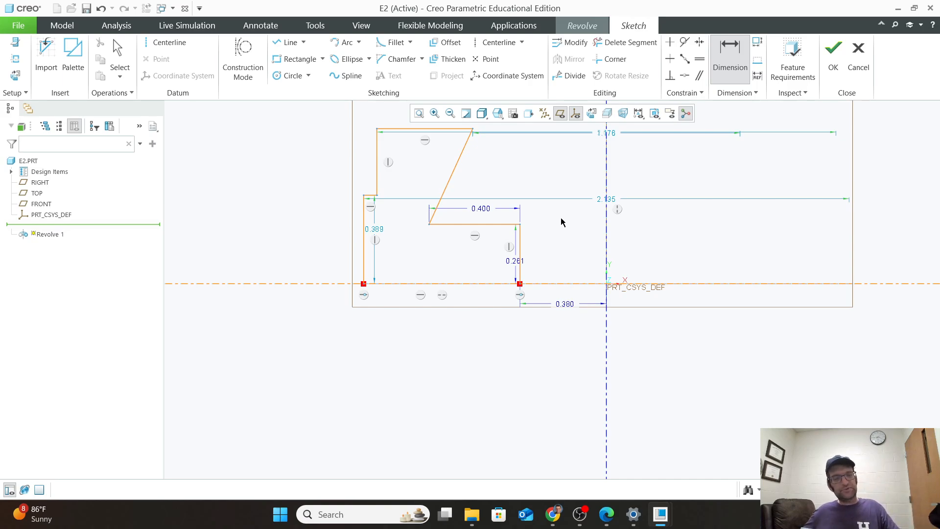
pyautogui.hotkey('ctrl', 'z')
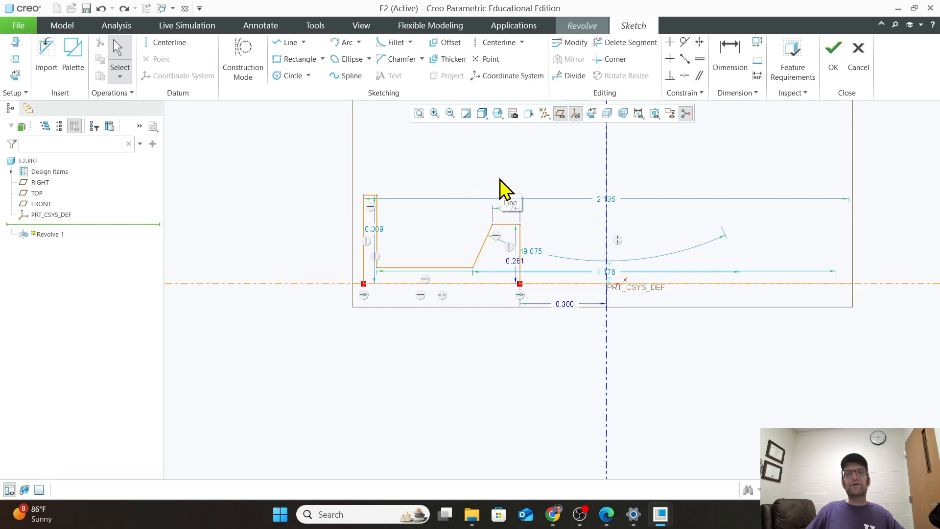
# Dimension the rim's upper outer corner to the vertical centerline at 2.5.
pyautogui.scroll(1, 504, 189)
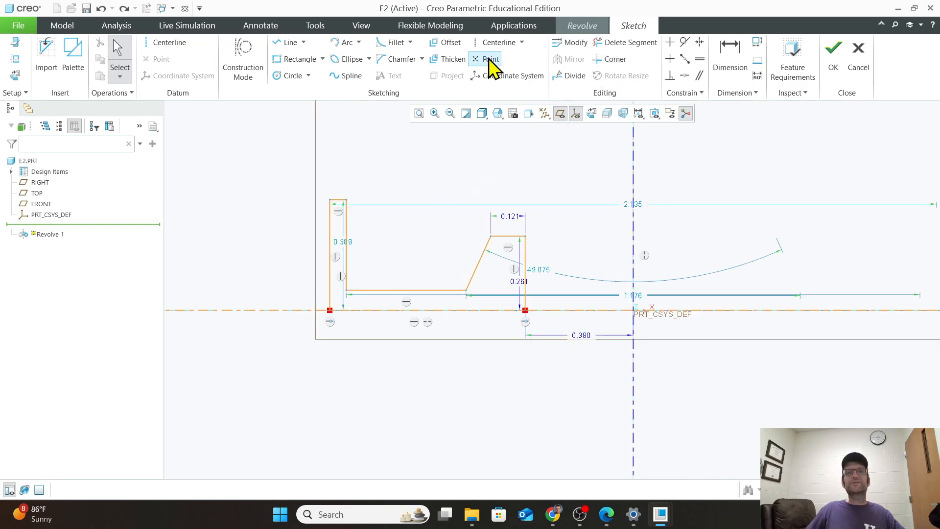
pyautogui.click(729, 52)
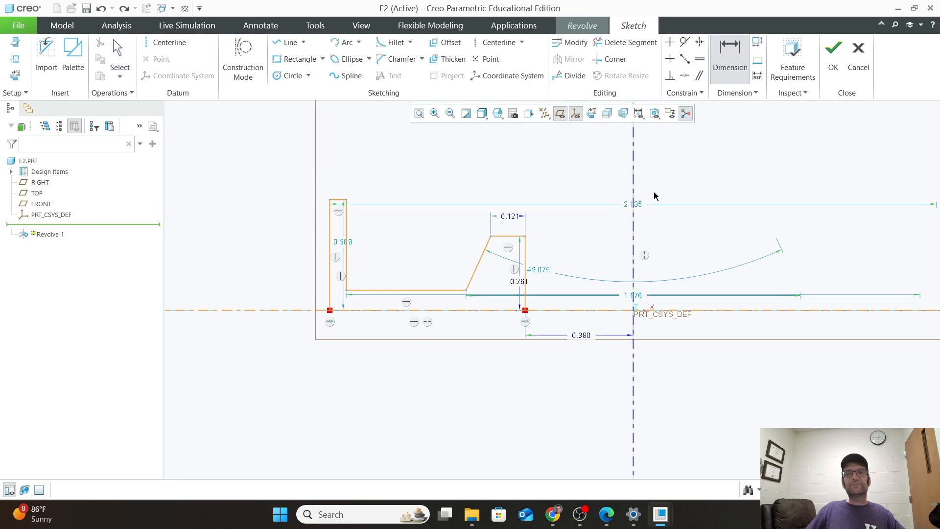
pyautogui.click(634, 174)
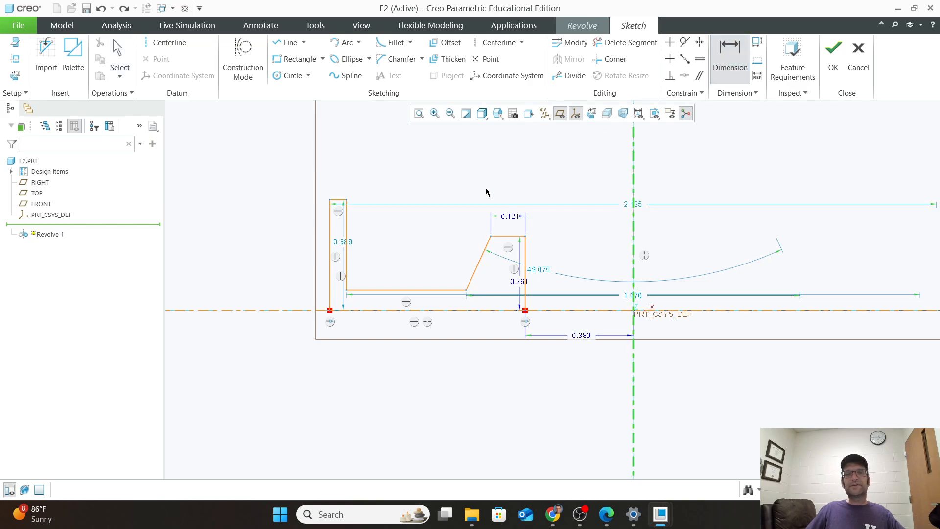
pyautogui.click(330, 200)
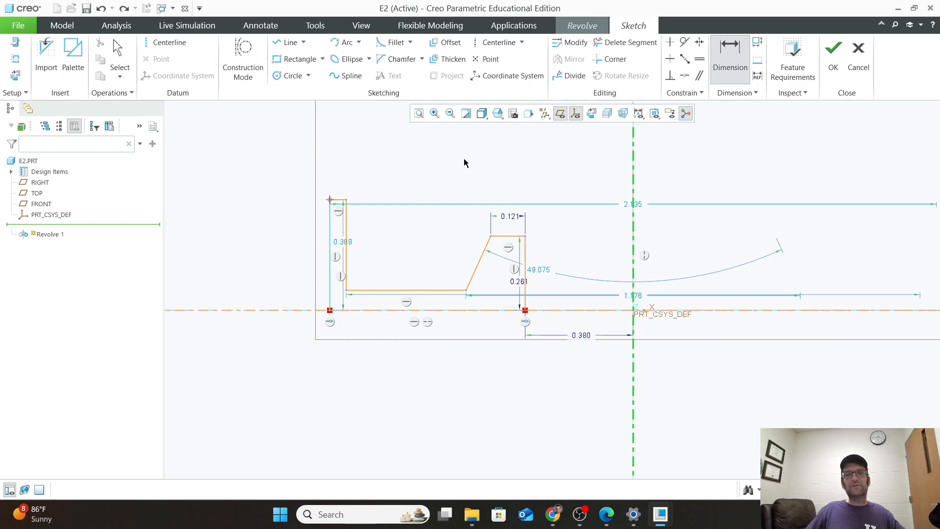
pyautogui.middleClick(446, 156)
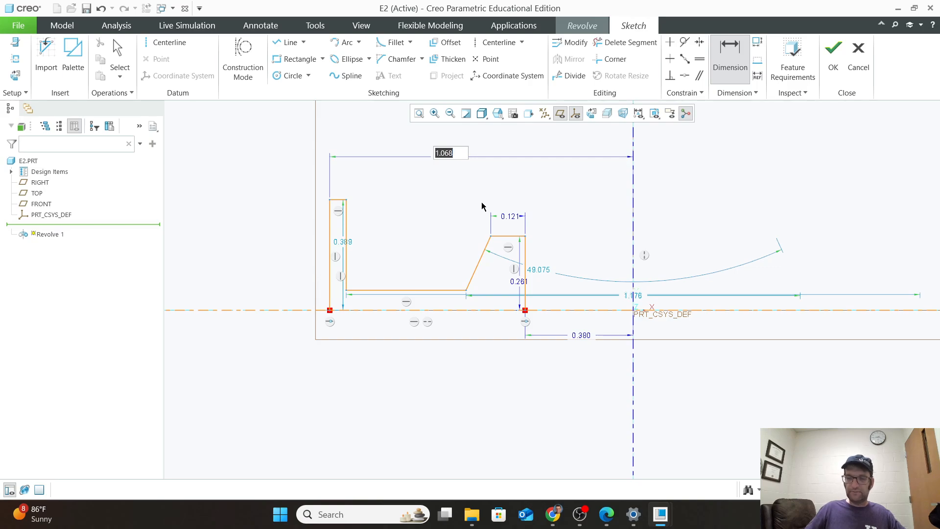
pyautogui.write('2.5')
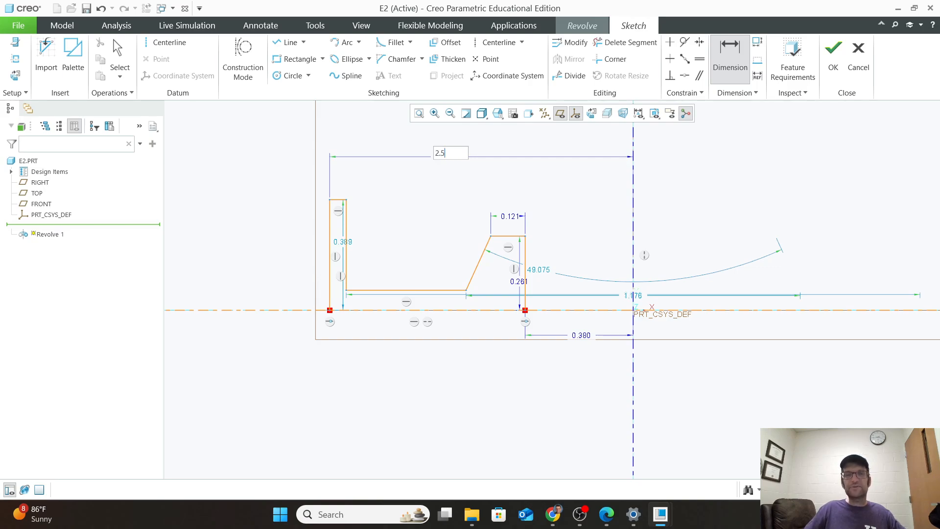
pyautogui.press('Return')
# Set the height of the rim's outer vertical line to 1.
pyautogui.scroll(-3, 393, 349)
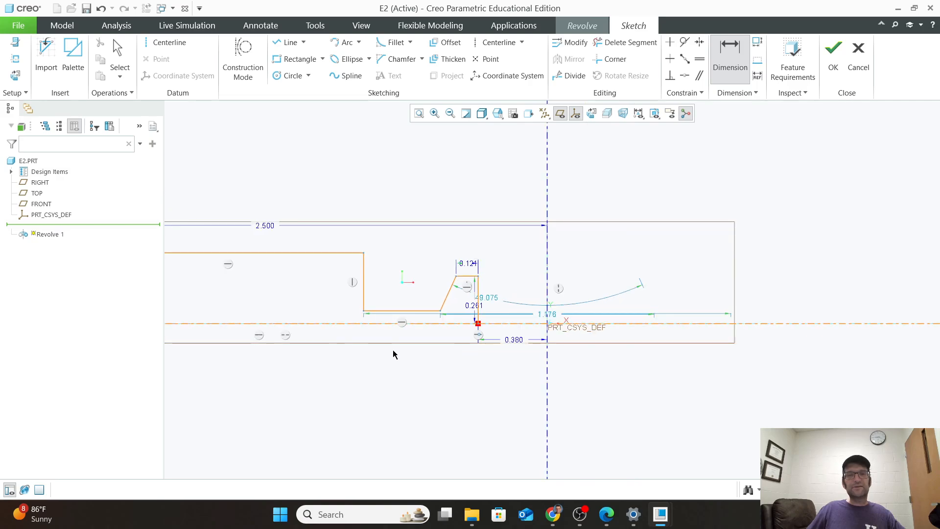
pyautogui.scroll(-1, 317, 388)
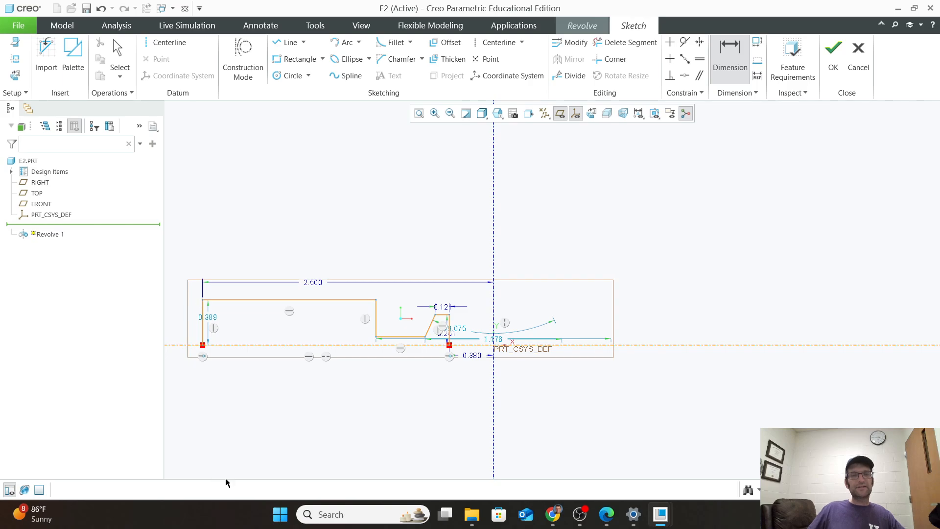
pyautogui.scroll(-2, 261, 427)
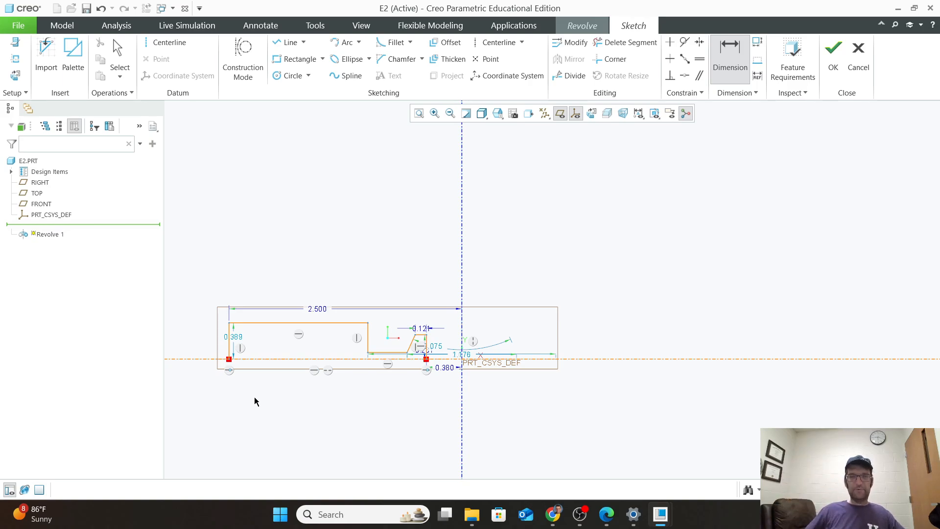
pyautogui.scroll(2, 260, 372)
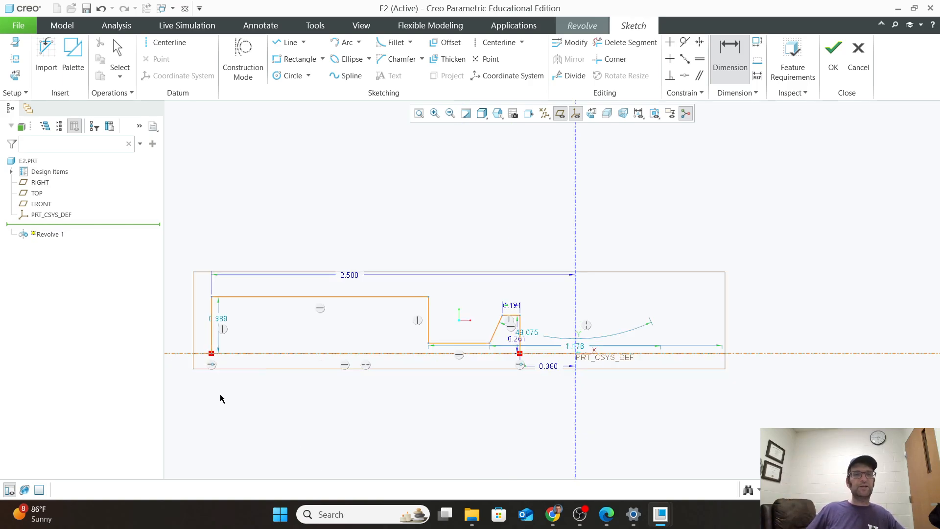
pyautogui.scroll(1, 220, 398)
pyautogui.doubleClick(220, 301)
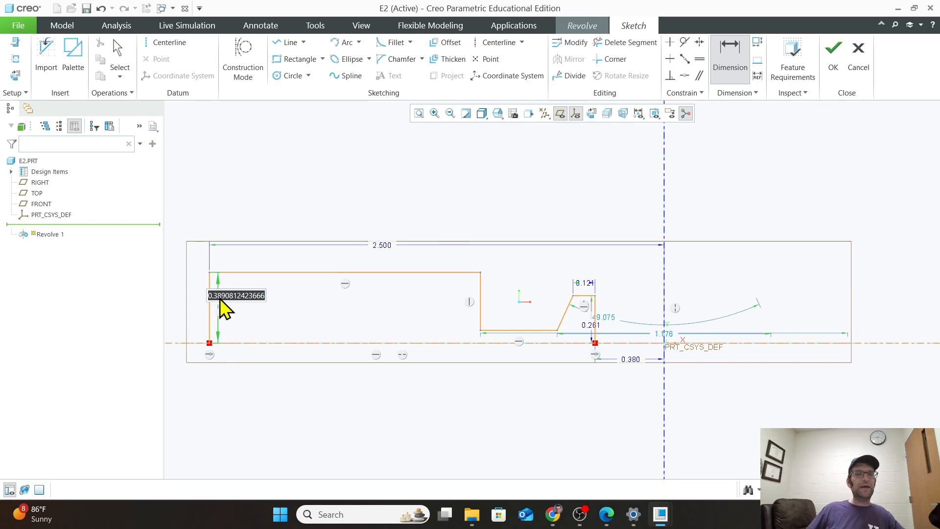
pyautogui.write('1')
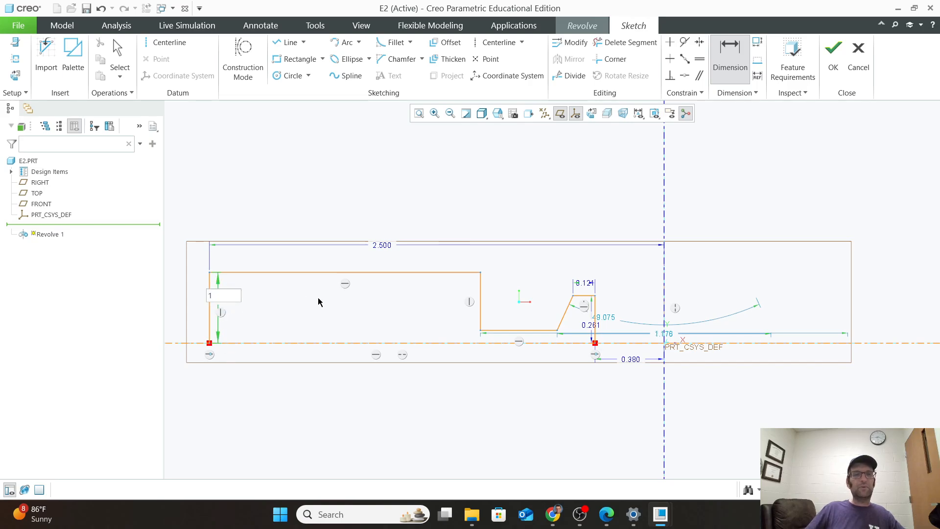
pyautogui.press('Return')
pyautogui.scroll(-1, 548, 344)
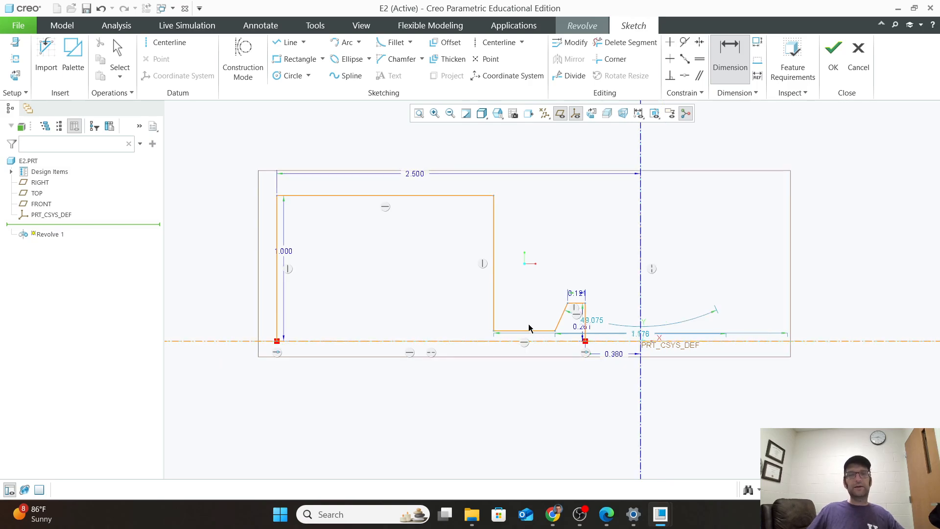
pyautogui.scroll(1, 493, 304)
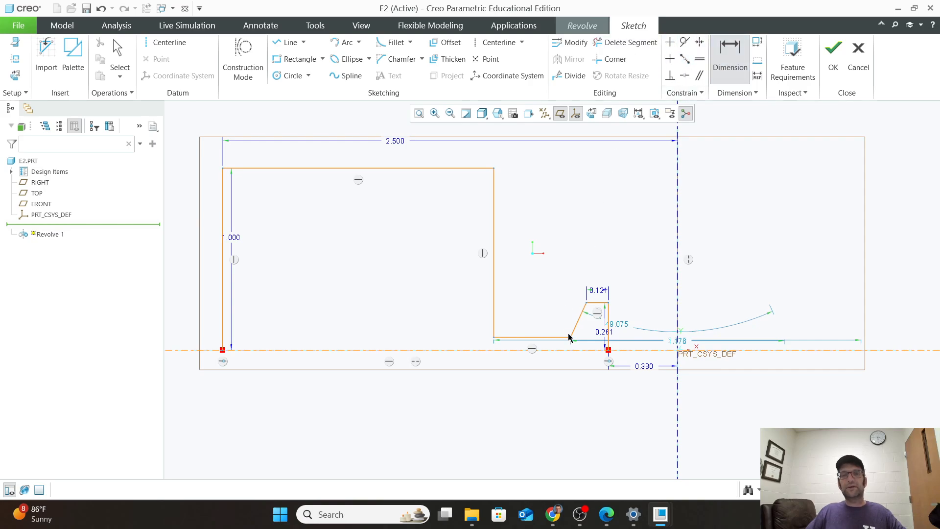
# Dimension the slanted line's lower end to the vertical centerline, try a distance of 1, and undo that value change.
pyautogui.click(675, 223)
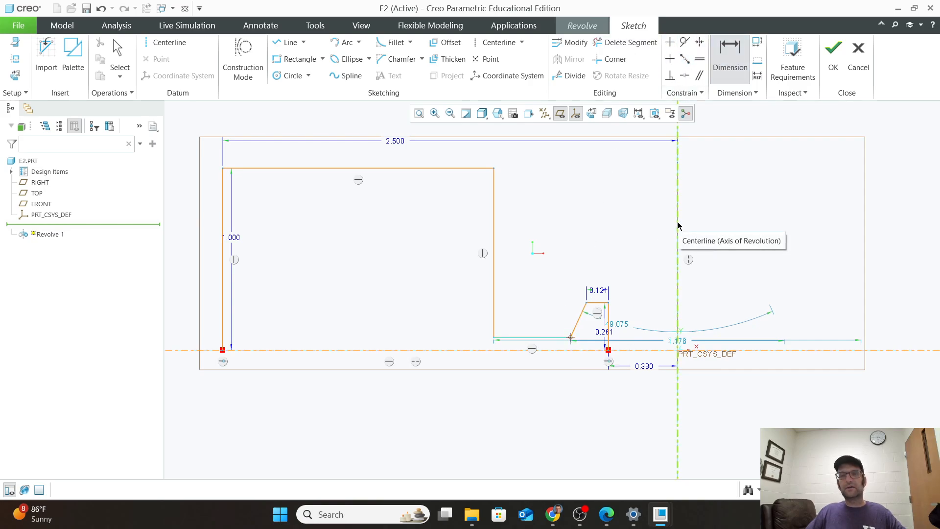
pyautogui.middleClick(608, 251)
pyautogui.write('1')
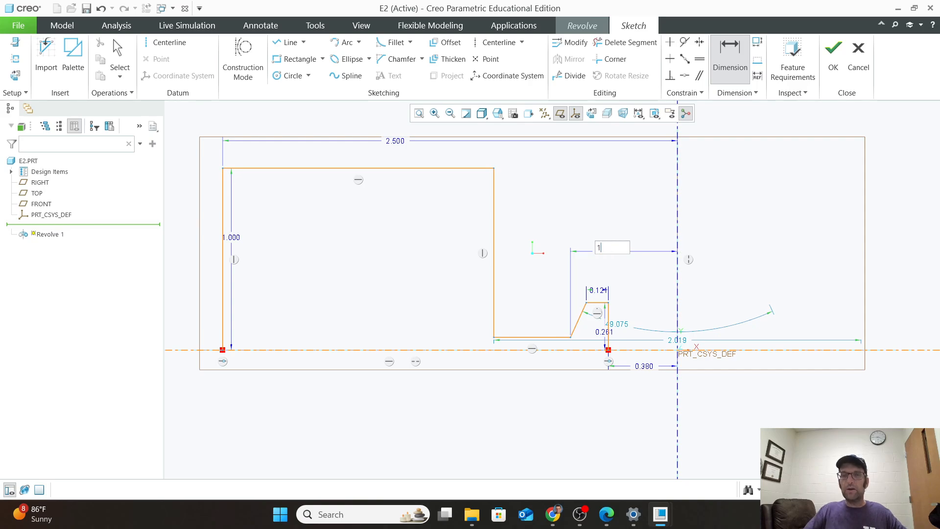
pyautogui.press('Return')
pyautogui.scroll(3, 671, 341)
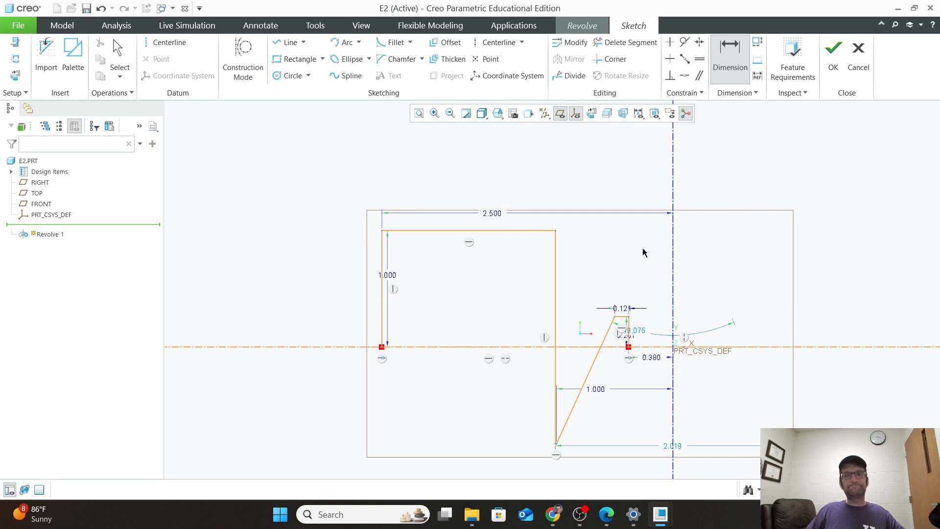
pyautogui.hotkey('ctrl', 'z')
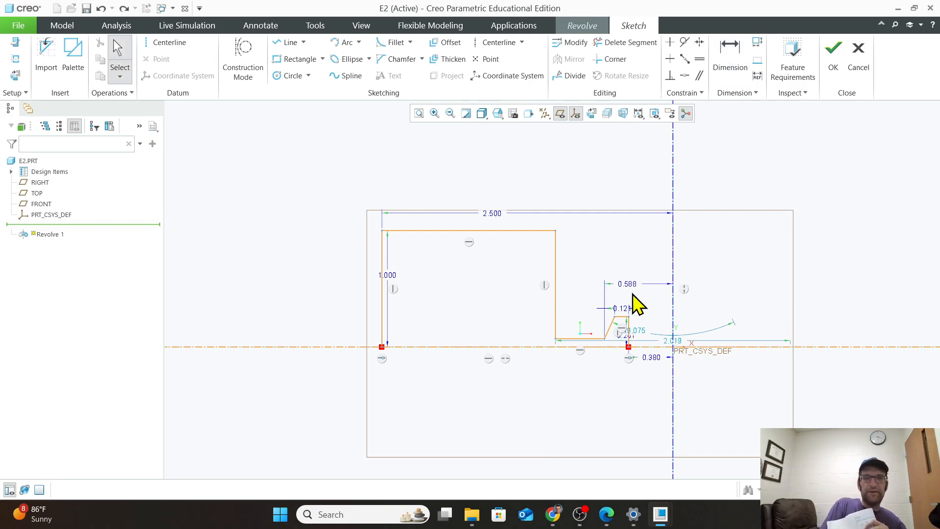
# Dimension the web's horizontal line to the horizontal centerline at a height of 0.125.
pyautogui.scroll(5, 583, 370)
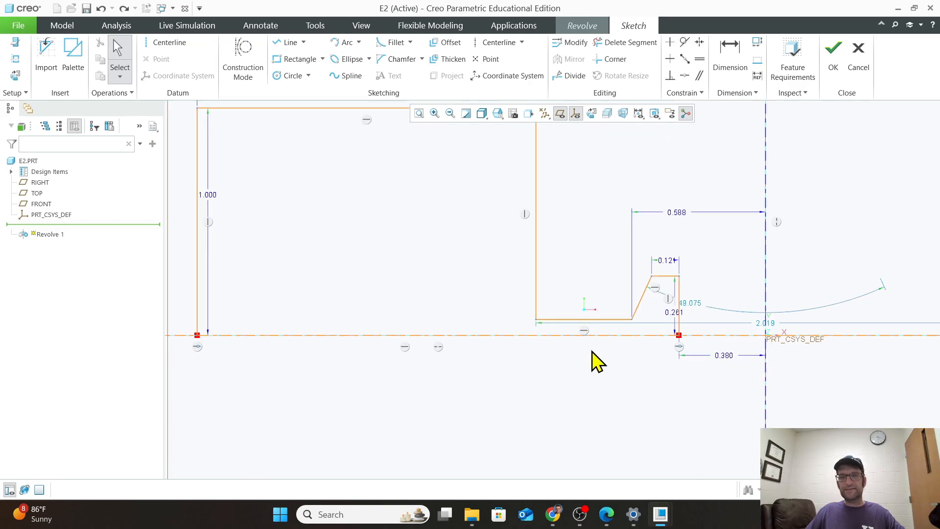
pyautogui.scroll(1, 575, 356)
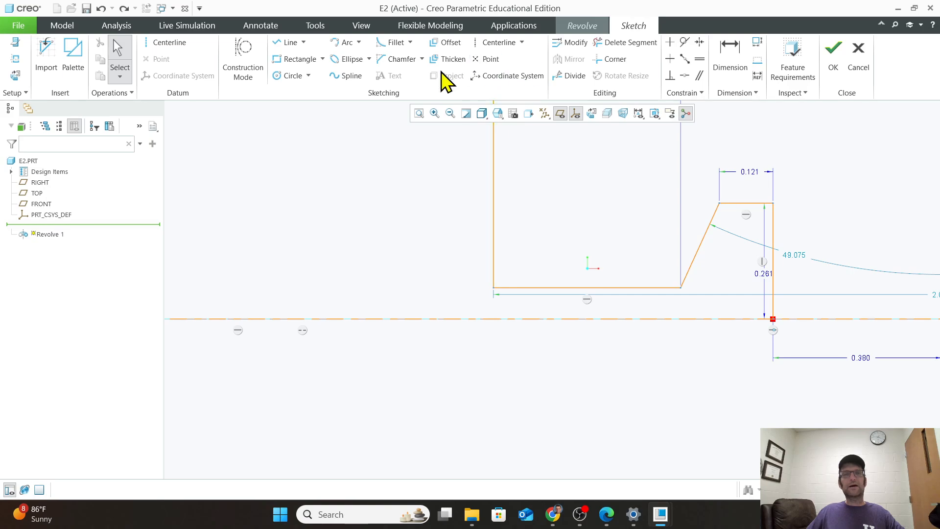
pyautogui.click(727, 49)
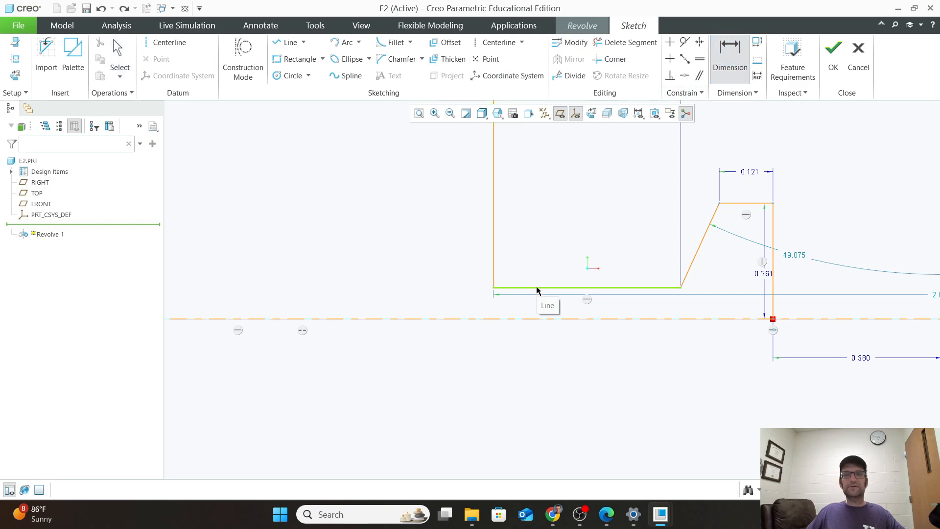
pyautogui.click(536, 287)
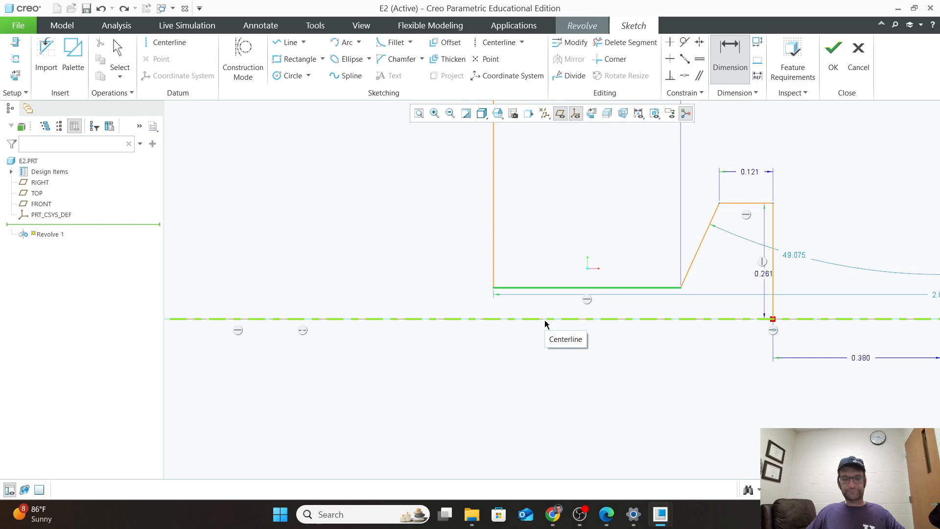
pyautogui.scroll(-4, 401, 320)
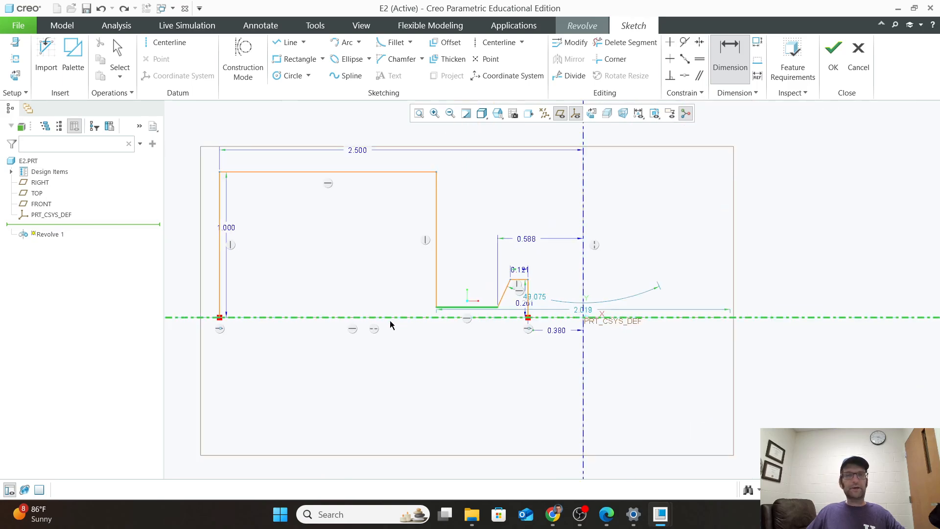
pyautogui.middleClick(254, 311)
pyautogui.write('.')
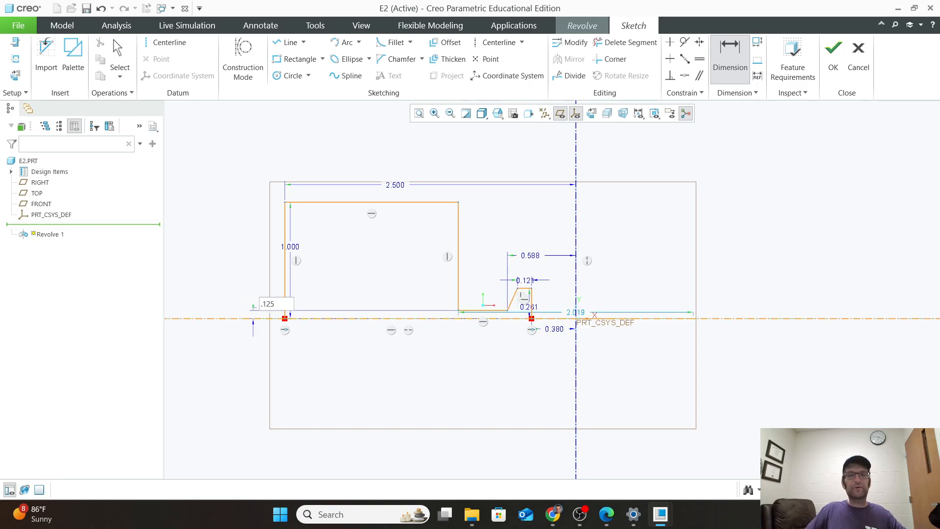
pyautogui.write('125')
pyautogui.press('Return')
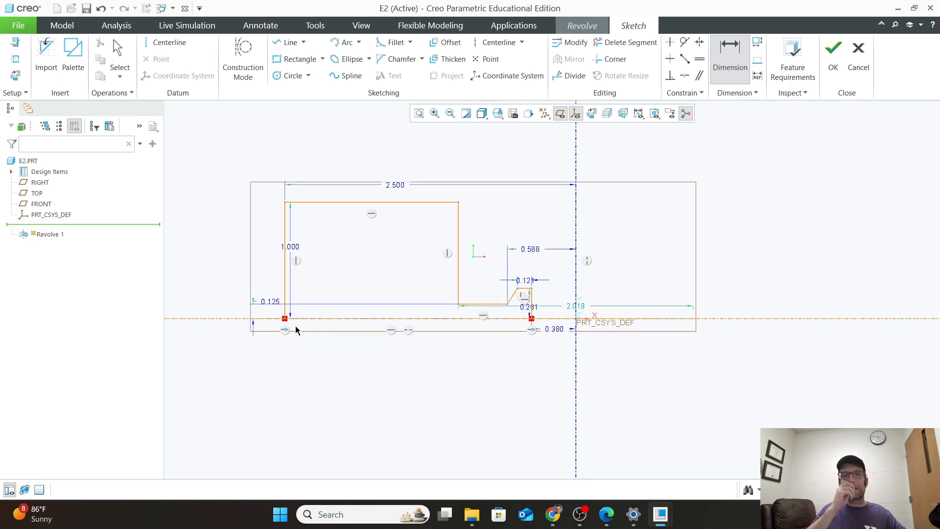
# Try to dimension the angle between the hub's slanted line and its inner vertical line.
pyautogui.scroll(4, 544, 339)
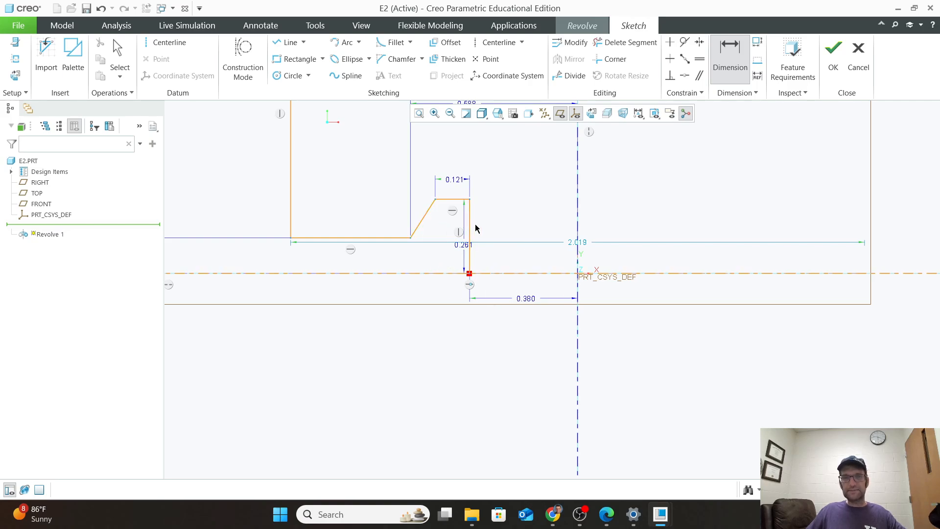
pyautogui.scroll(-1, 486, 229)
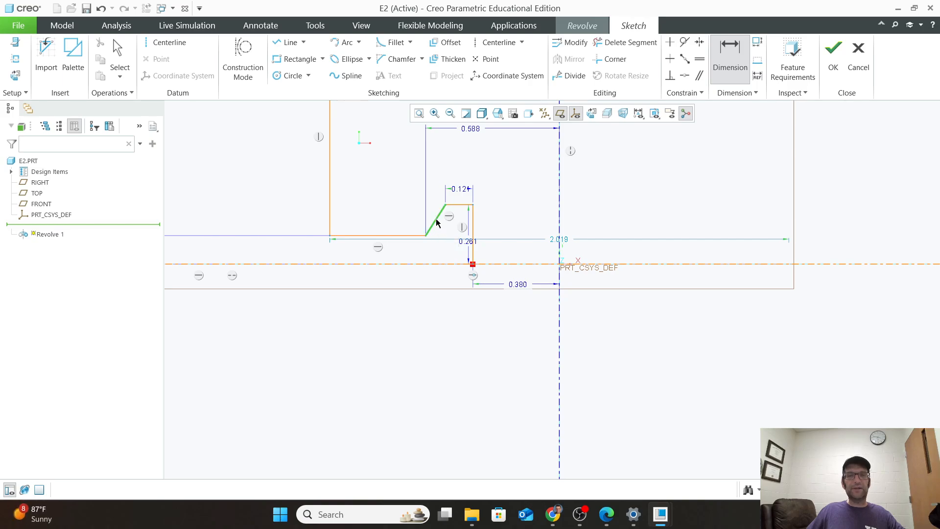
pyautogui.scroll(-1, 492, 240)
pyautogui.scroll(2, 480, 236)
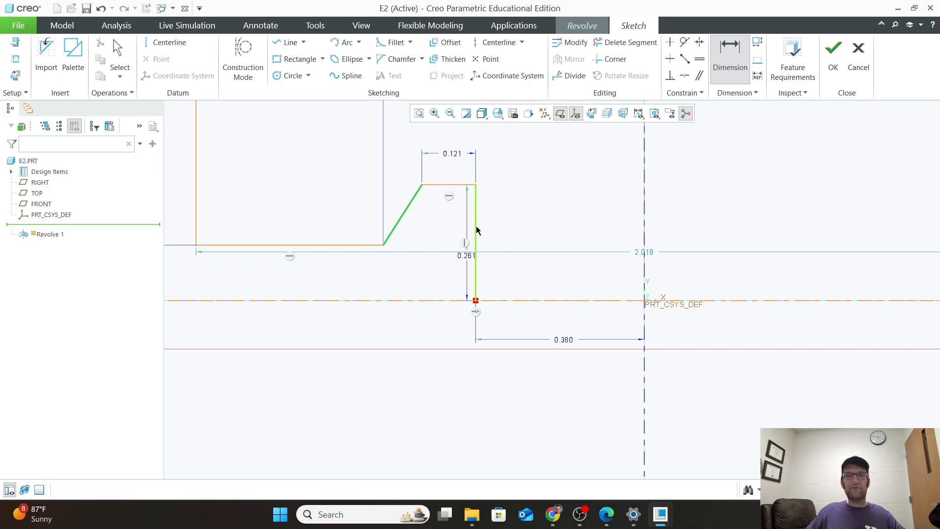
pyautogui.scroll(-2, 489, 175)
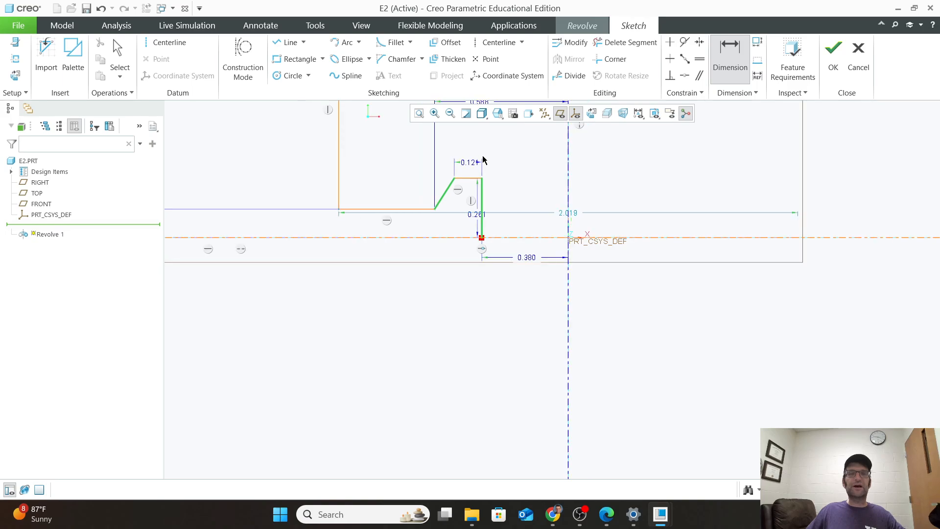
pyautogui.click(419, 114)
pyautogui.scroll(3, 596, 309)
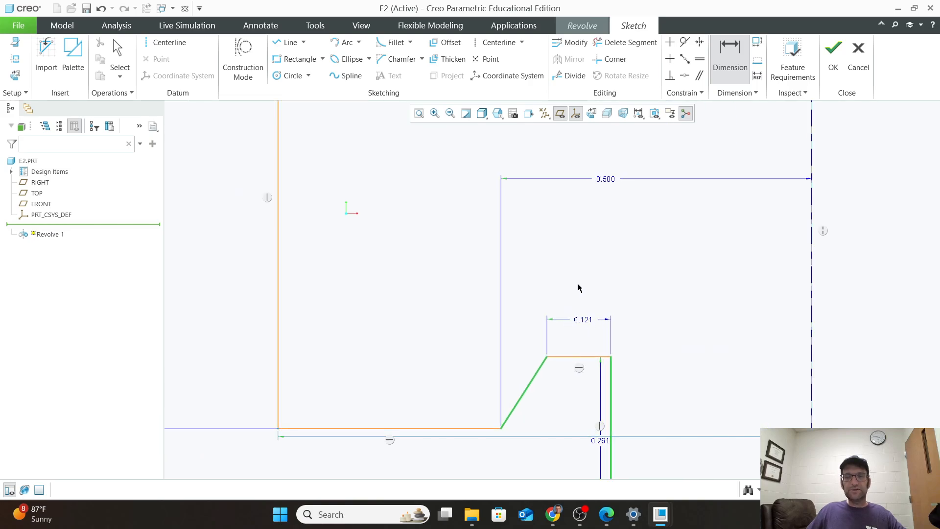
pyautogui.middleClick(576, 338)
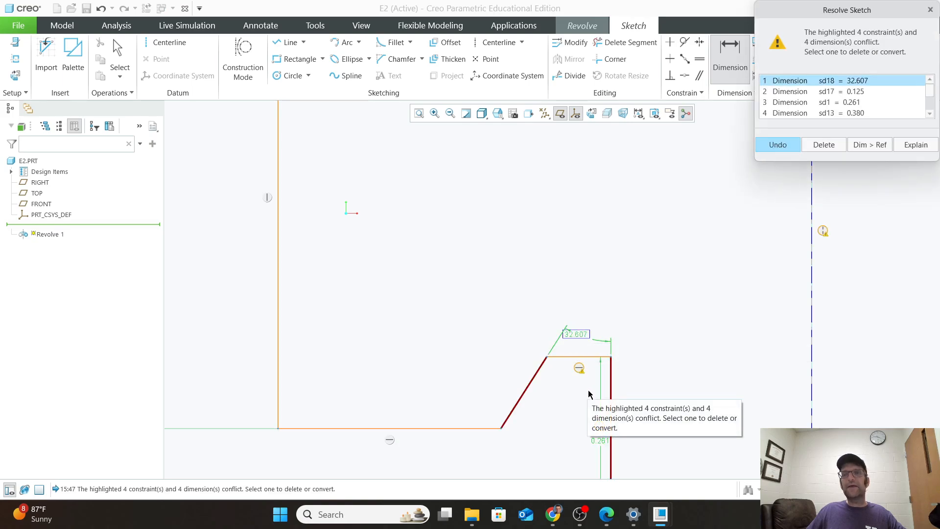
# Review the dimensions and constraints that conflict with the new angle, and delete the angle dimension.
pyautogui.scroll(4, 587, 390)
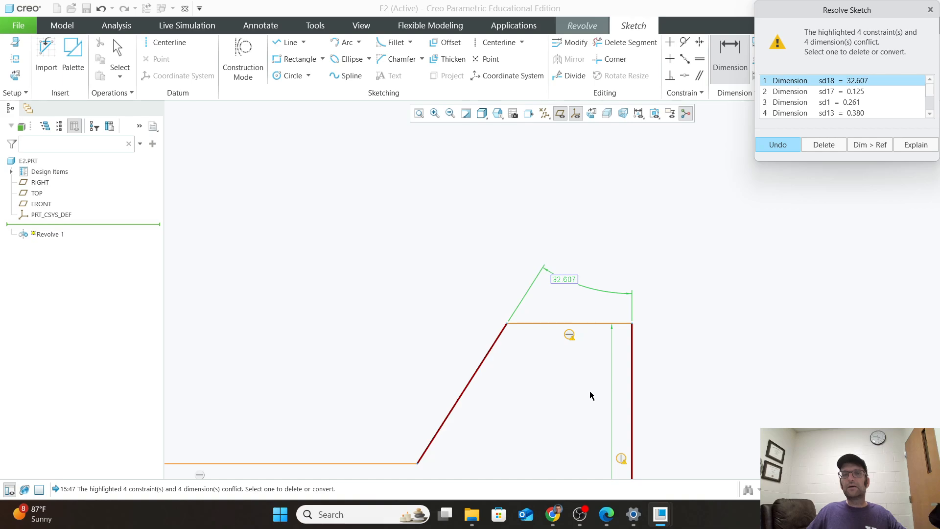
pyautogui.scroll(-1, 590, 391)
pyautogui.scroll(-1, 861, 100)
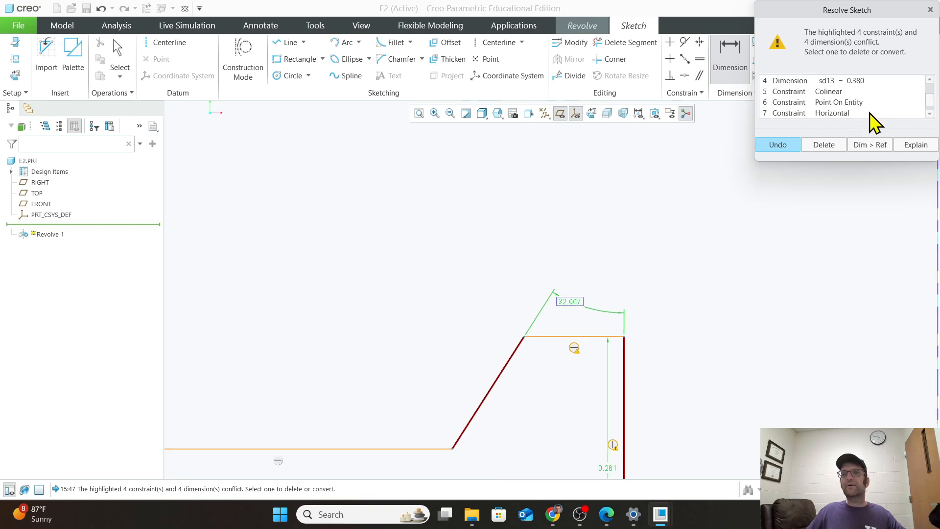
pyautogui.scroll(1, 870, 115)
pyautogui.scroll(-2, 887, 115)
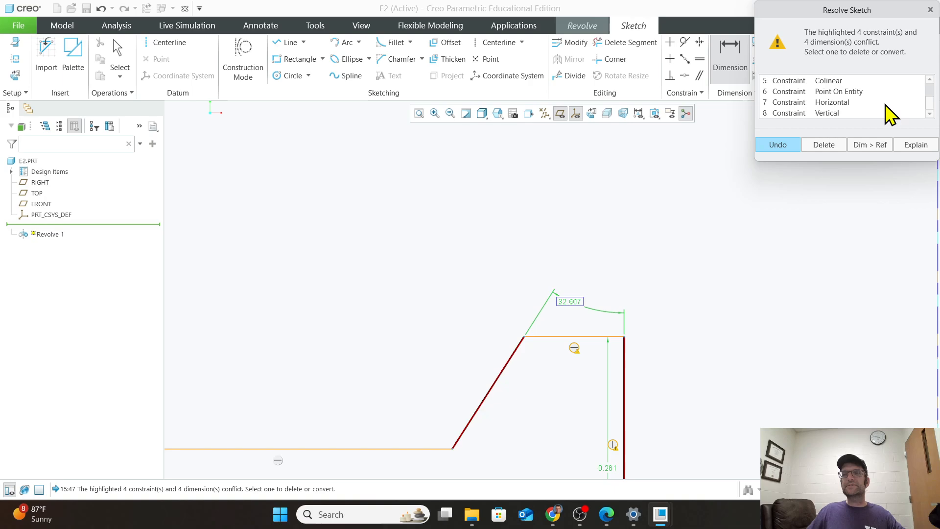
pyautogui.scroll(2, 886, 115)
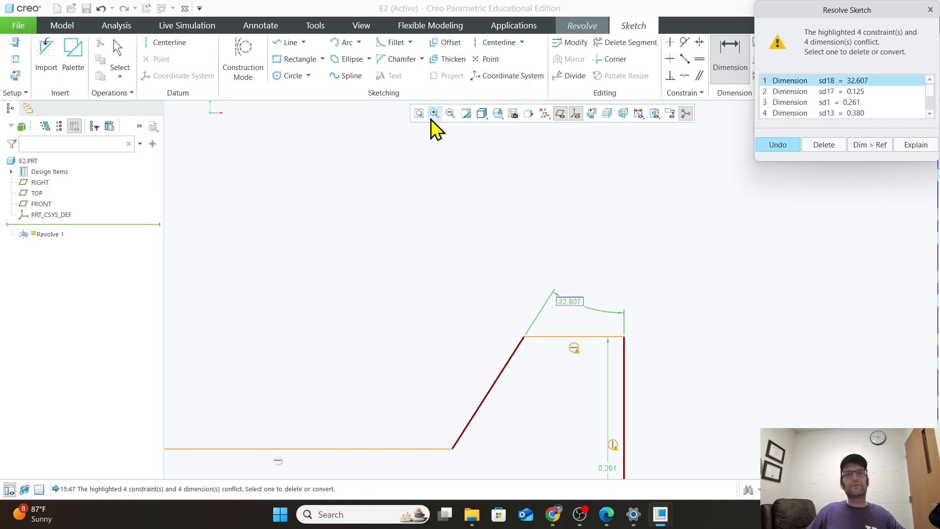
pyautogui.click(419, 113)
pyautogui.scroll(-6, 654, 347)
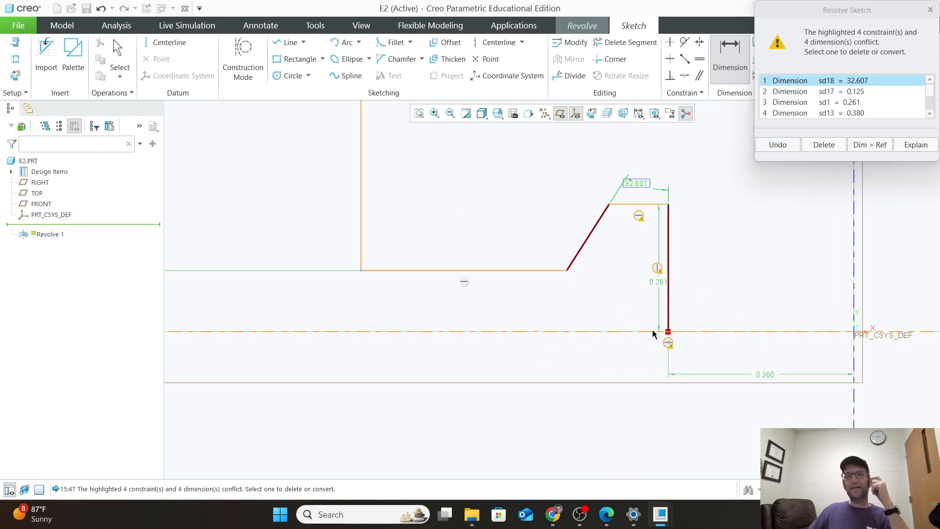
pyautogui.scroll(2, 673, 220)
pyautogui.scroll(-1, 700, 193)
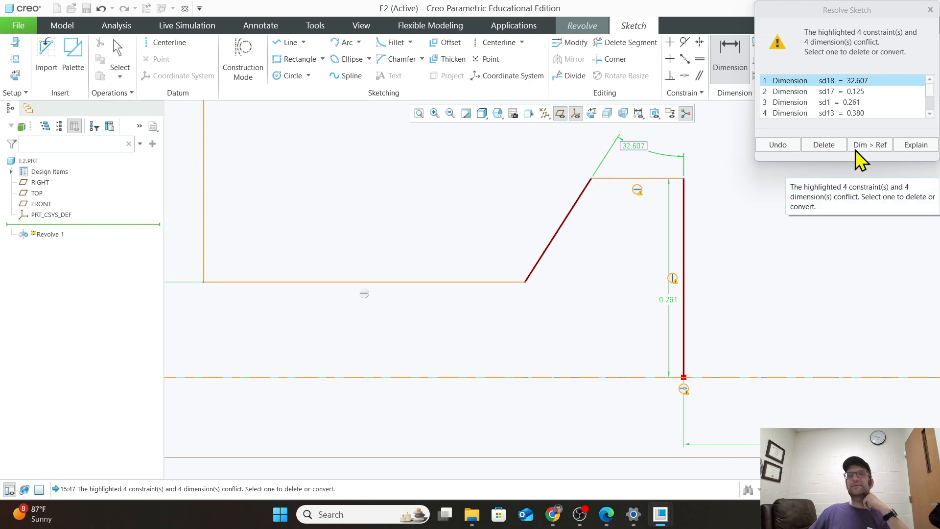
pyautogui.click(823, 144)
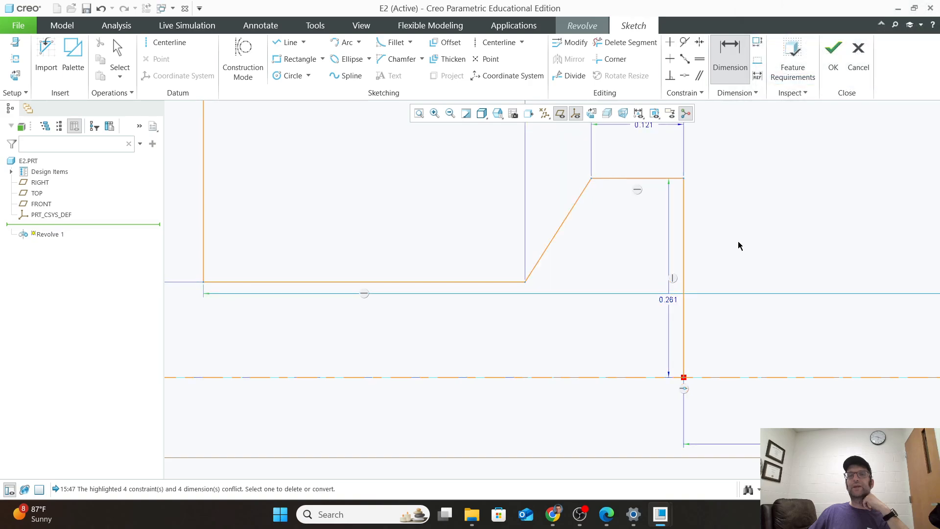
# Try again to add the angle dimension between the hub's slanted and vertical lines, check the conflict list, and dismiss it.
pyautogui.scroll(-4, 738, 242)
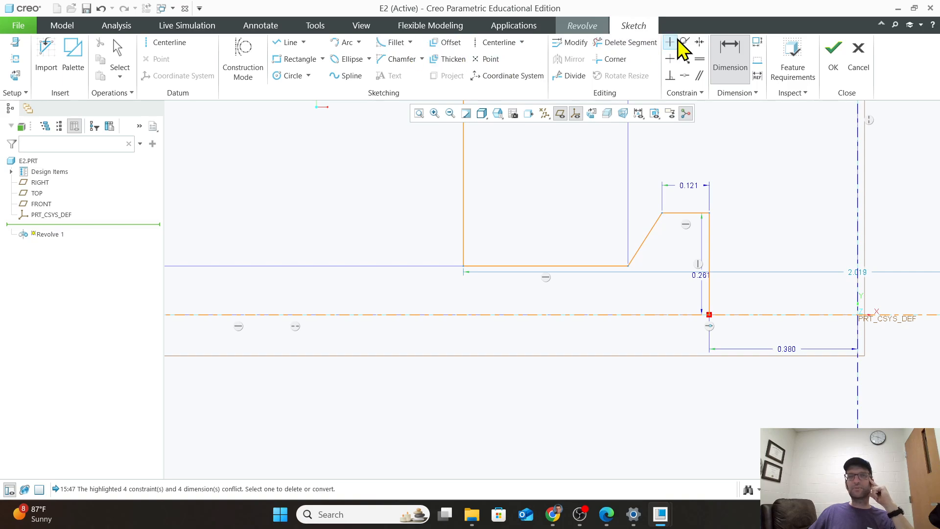
pyautogui.click(722, 54)
pyautogui.click(644, 241)
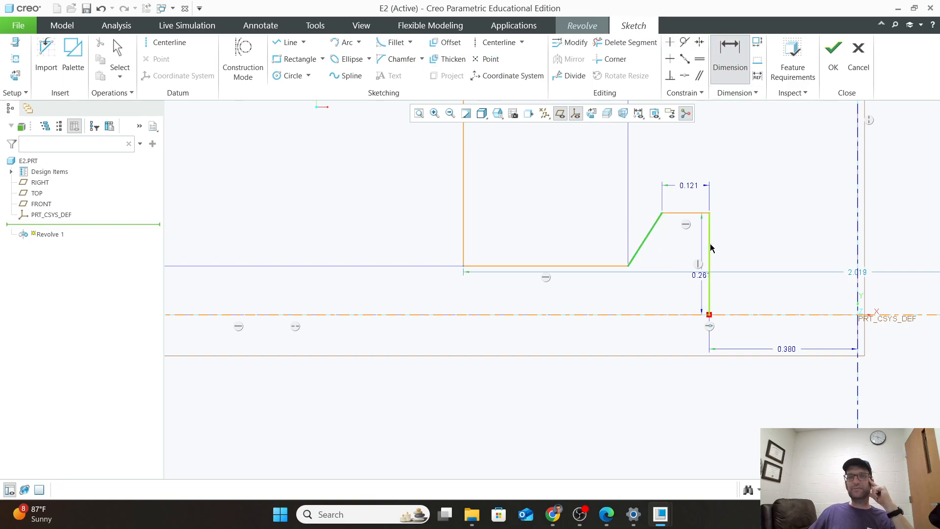
pyautogui.click(710, 246)
pyautogui.middleClick(711, 157)
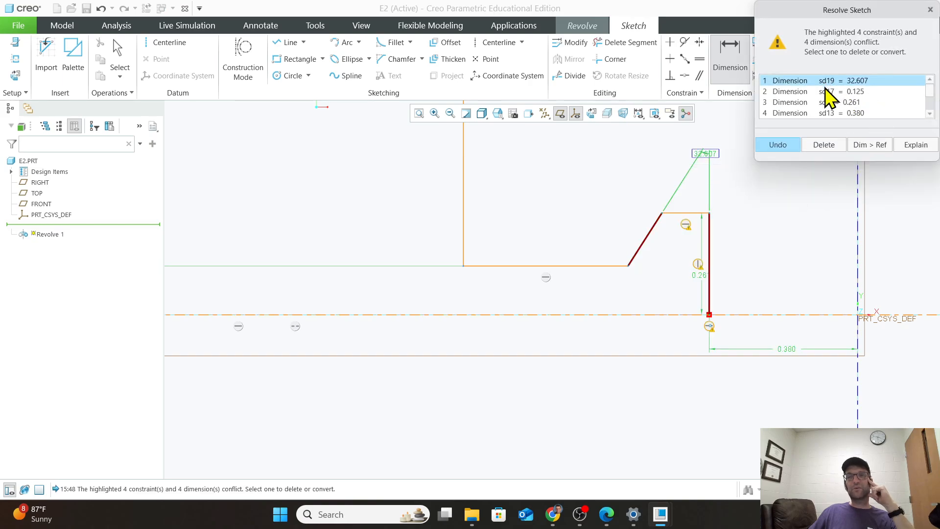
pyautogui.scroll(-1, 827, 96)
pyautogui.scroll(1, 828, 107)
pyautogui.scroll(-1, 833, 113)
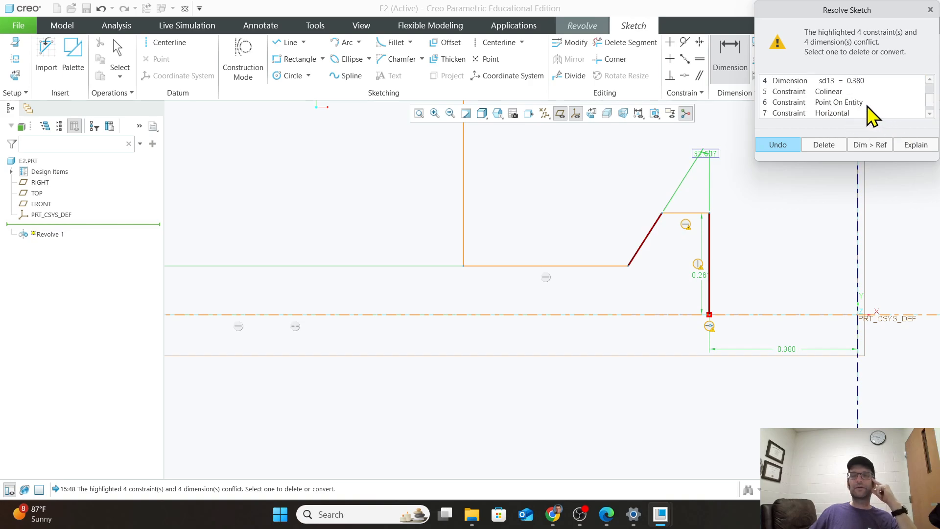
pyautogui.scroll(-1, 873, 117)
pyautogui.scroll(3, 871, 115)
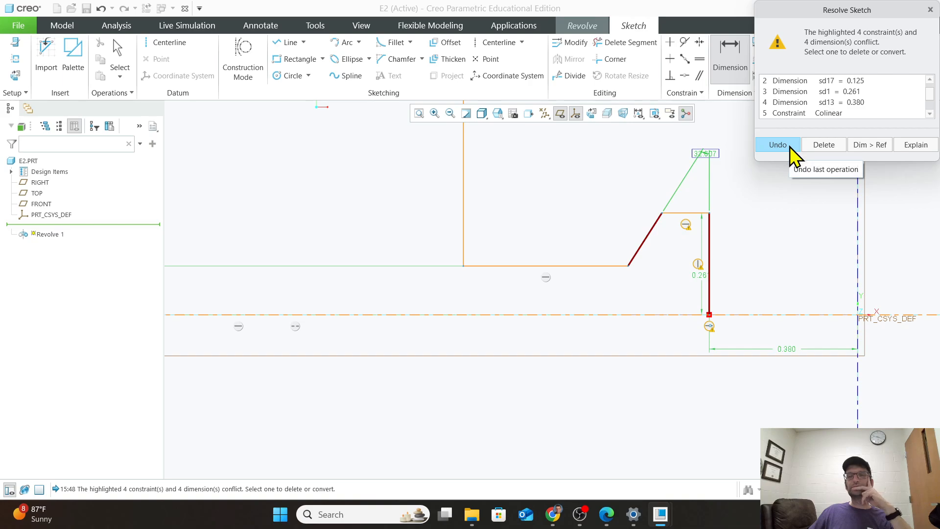
pyautogui.click(931, 9)
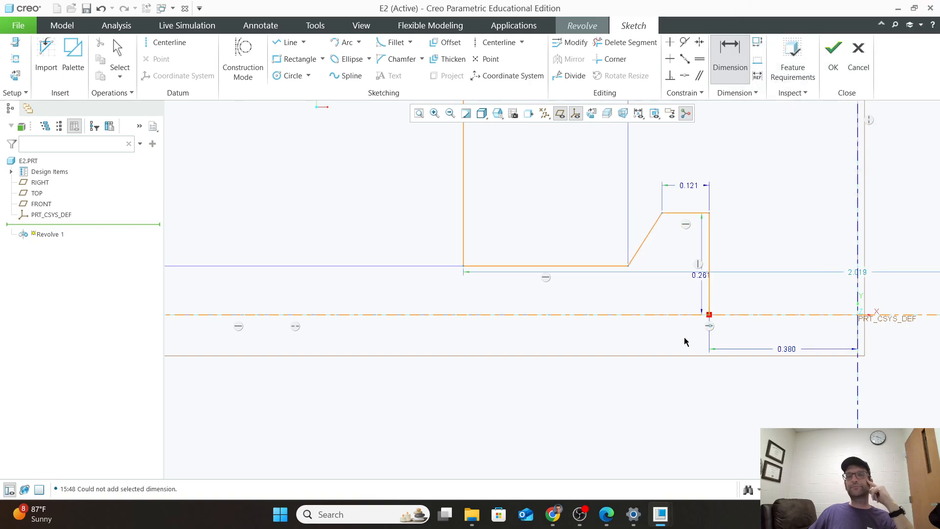
# Set the length of the hub's upper horizontal line to 0.4.
pyautogui.scroll(-2, 682, 338)
pyautogui.scroll(5, 713, 215)
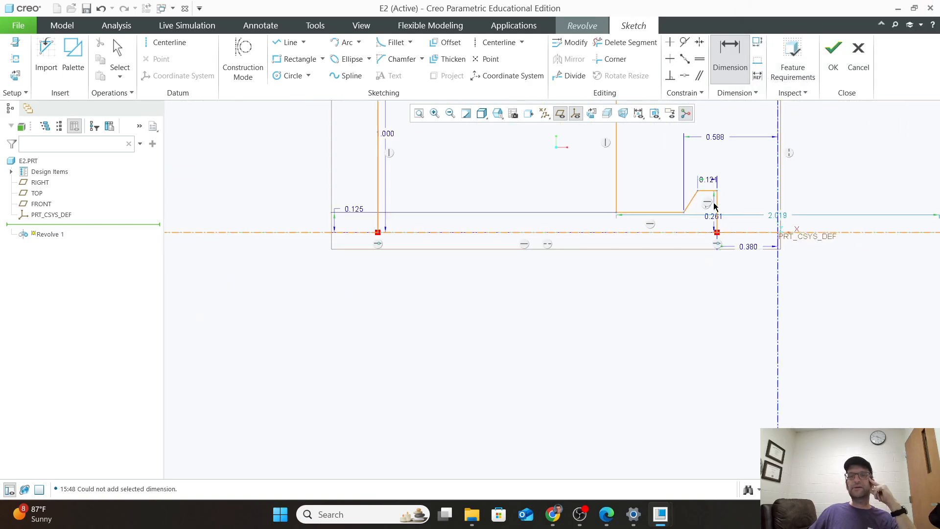
pyautogui.scroll(-4, 730, 196)
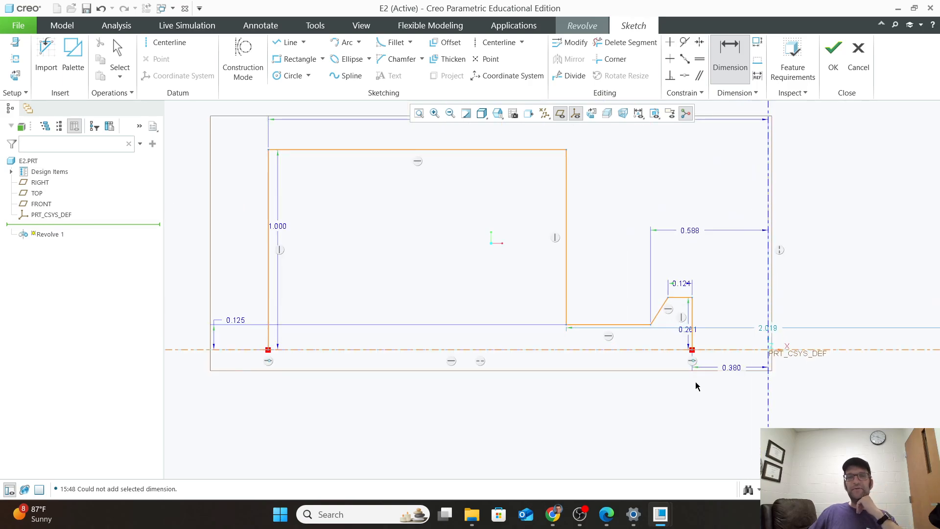
pyautogui.scroll(-1, 719, 205)
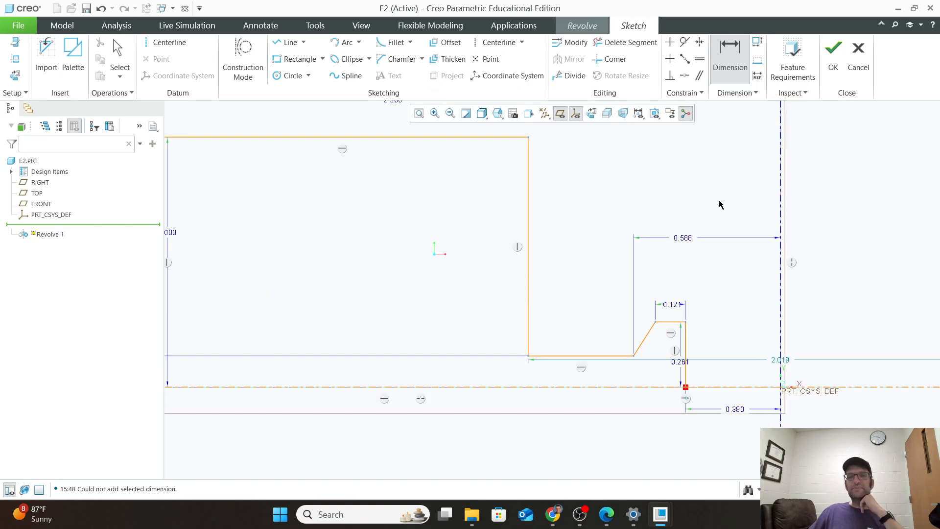
pyautogui.scroll(-1, 697, 297)
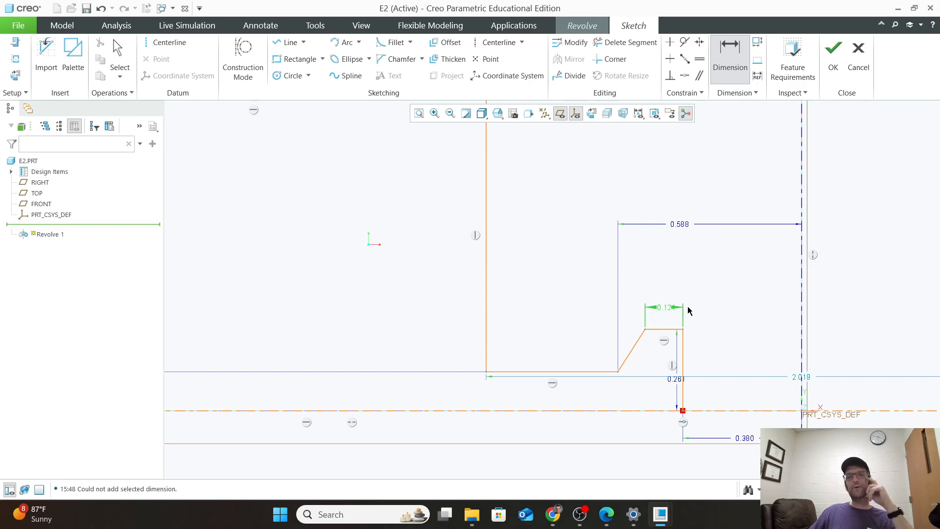
pyautogui.doubleClick(666, 309)
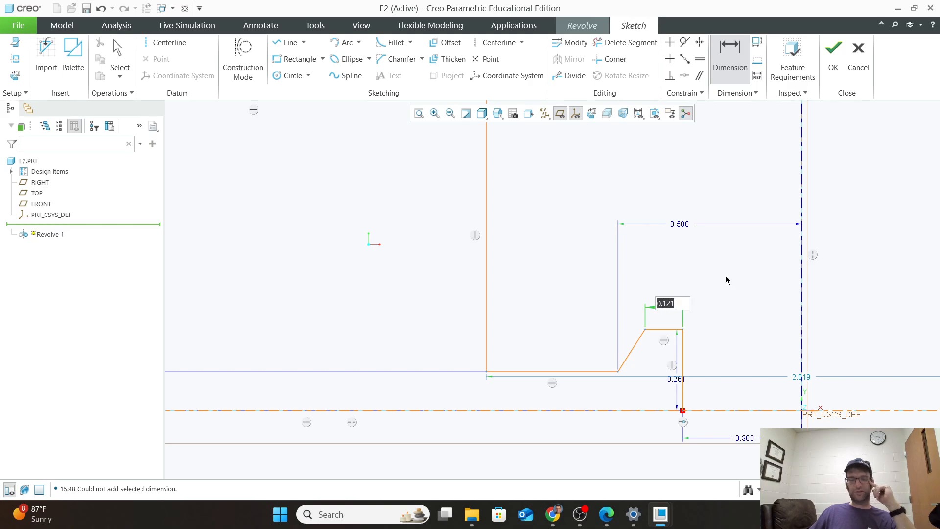
pyautogui.write('.4')
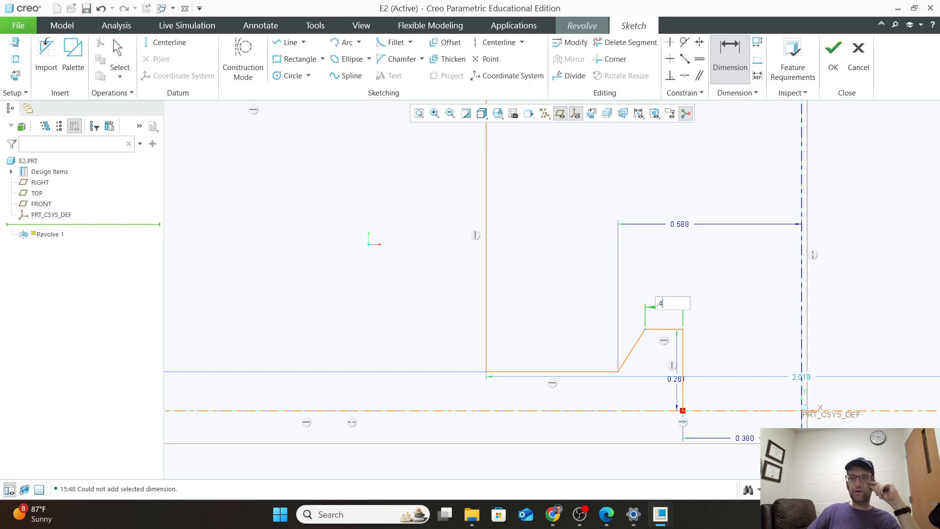
pyautogui.press('Return')
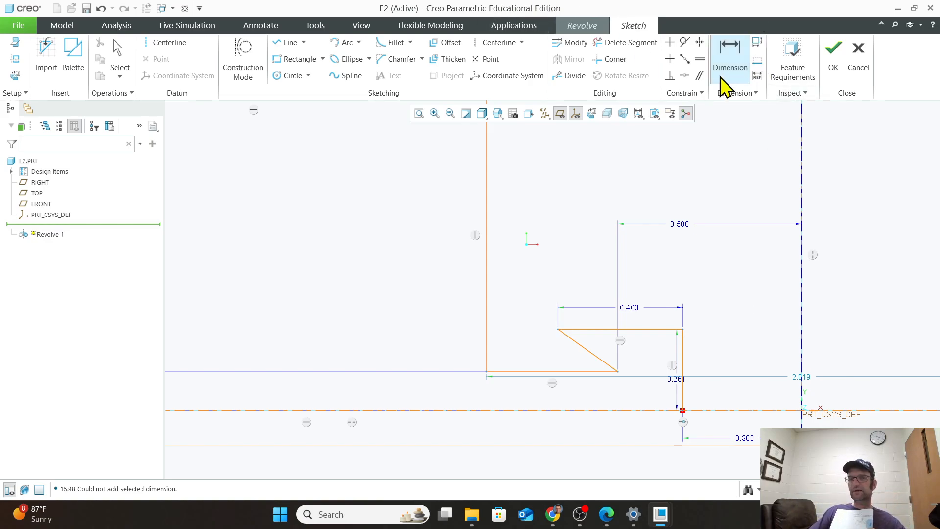
# Add an angle dimension between the hub's slanted line and its inner vertical line.
pyautogui.click(582, 349)
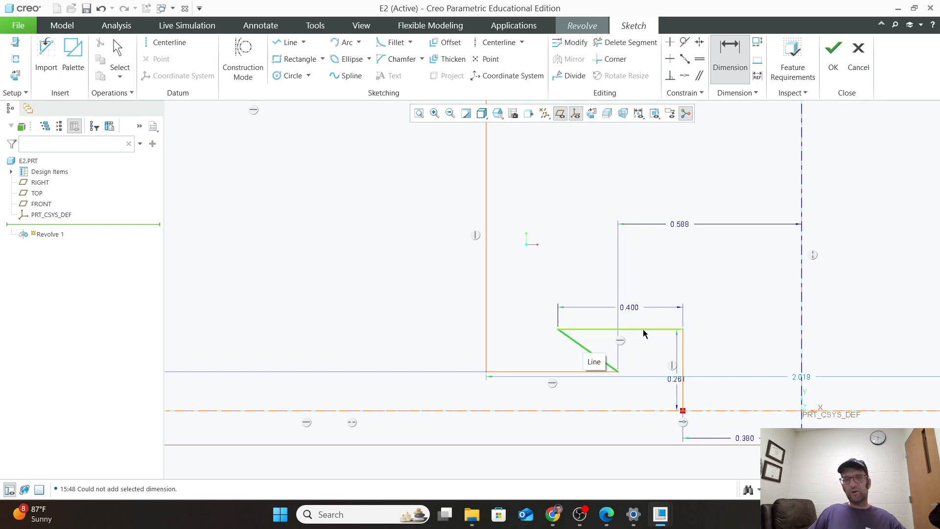
pyautogui.click(682, 352)
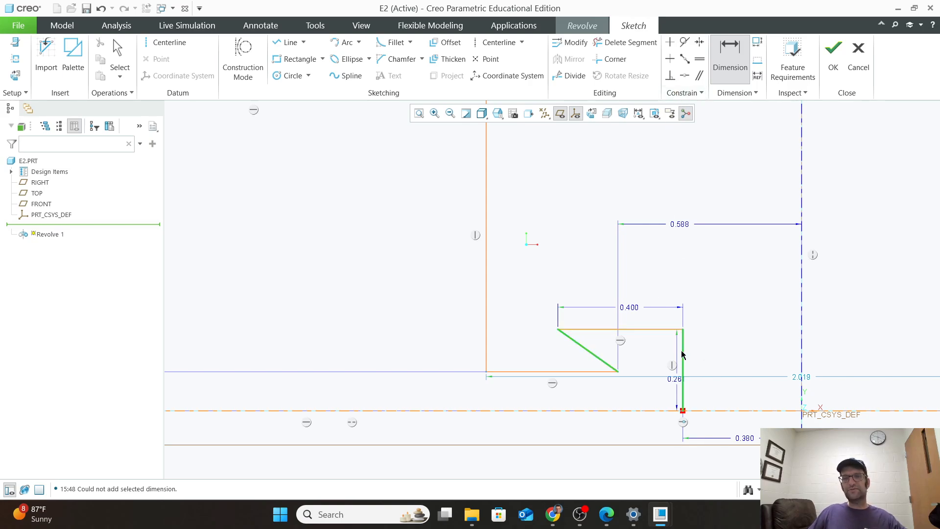
pyautogui.middleClick(648, 262)
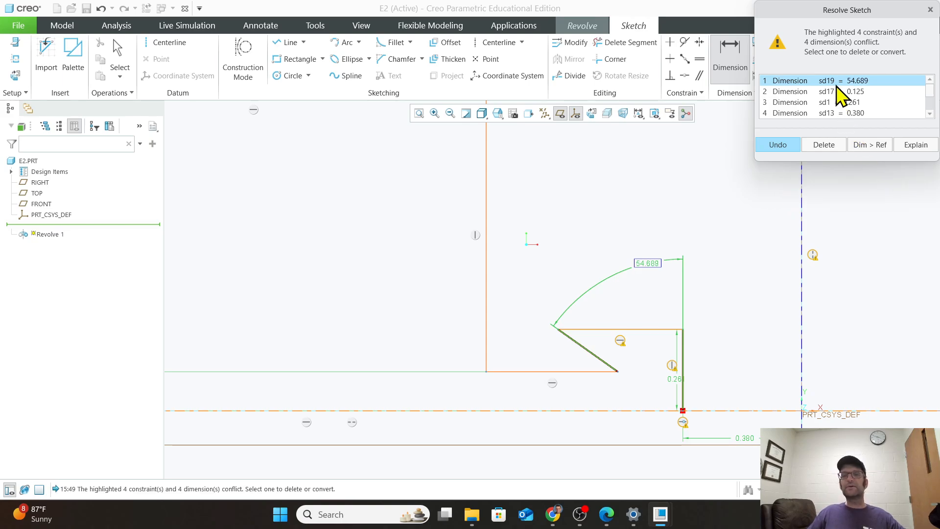
# Review the constraints and dimensions that conflict with the new angle, and delete the hub's 0.261 height dimension.
pyautogui.scroll(-1, 832, 109)
pyautogui.scroll(-3, 561, 247)
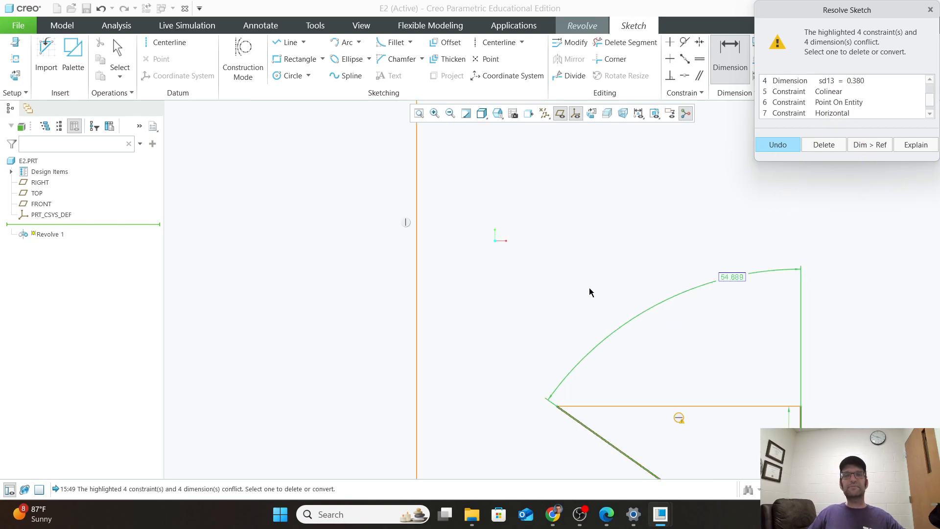
pyautogui.scroll(10, 647, 339)
pyautogui.scroll(-3, 662, 372)
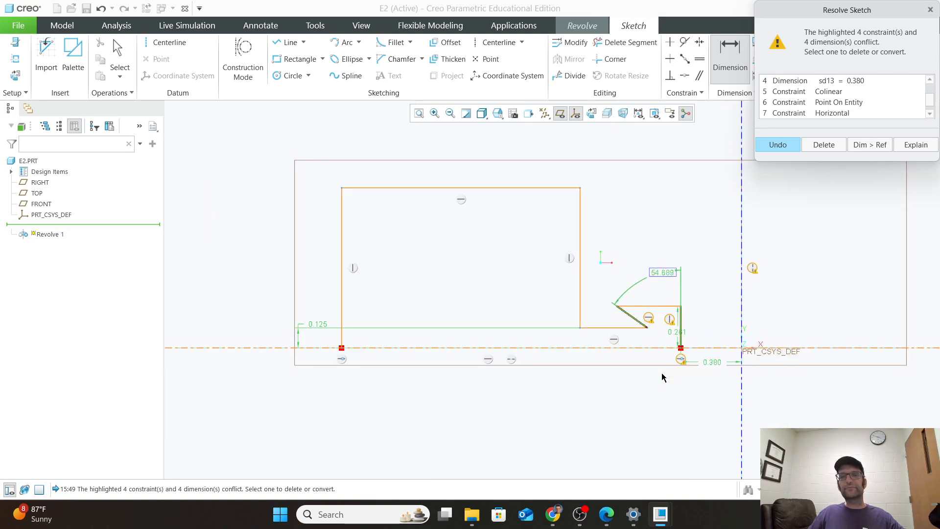
pyautogui.scroll(-3, 662, 367)
pyautogui.scroll(-3, 661, 361)
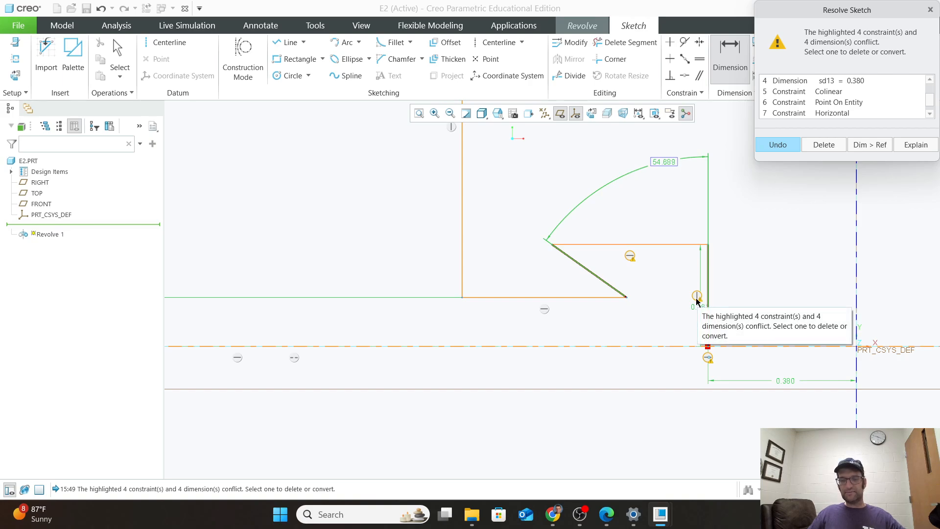
pyautogui.scroll(-1, 728, 354)
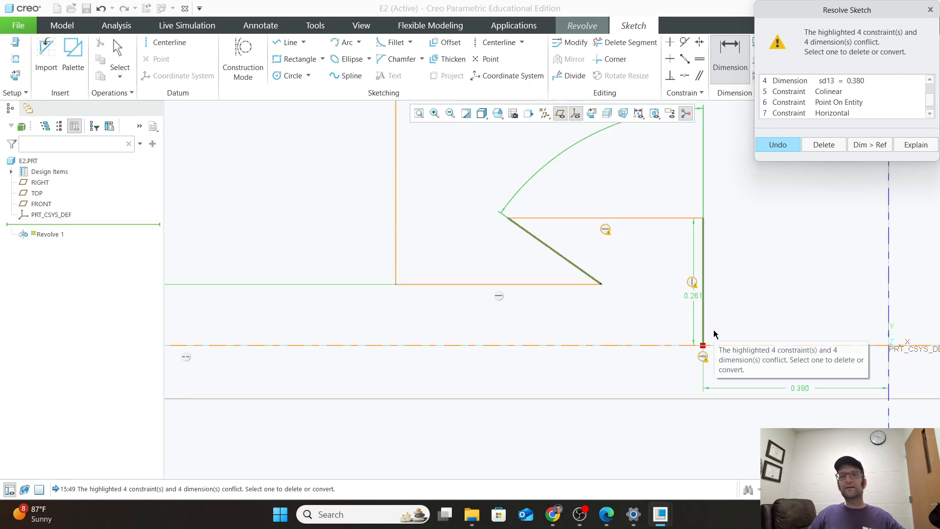
pyautogui.click(692, 282)
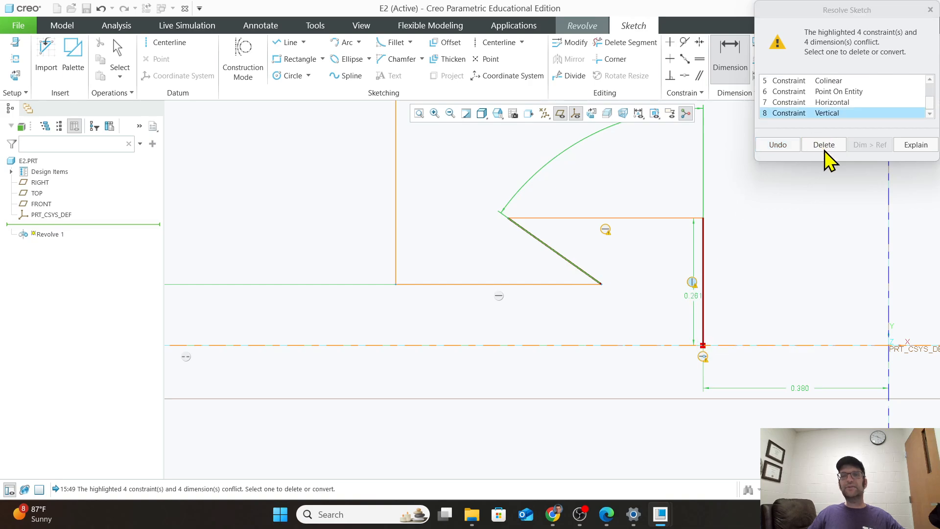
pyautogui.click(694, 296)
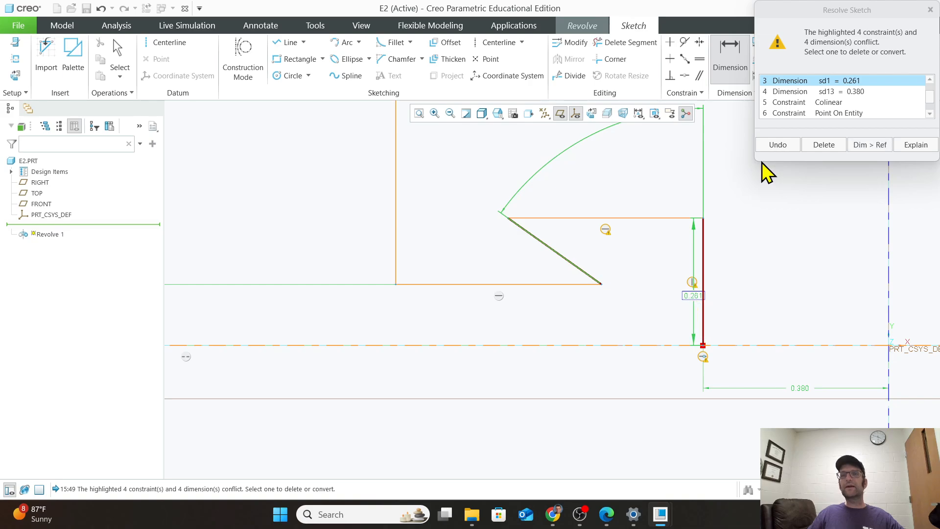
pyautogui.click(824, 146)
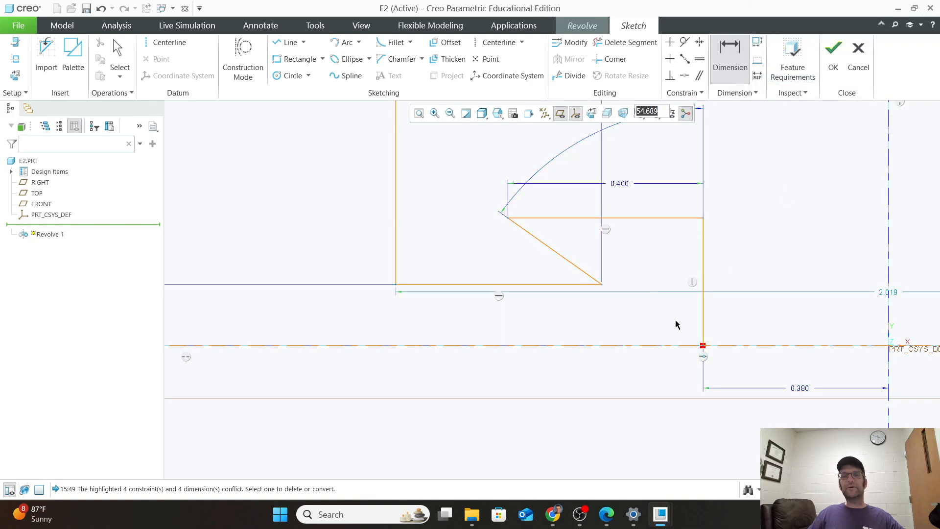
# Set the angle between the hub's slanted line and inner vertical line to 18 degrees.
pyautogui.scroll(1, 680, 319)
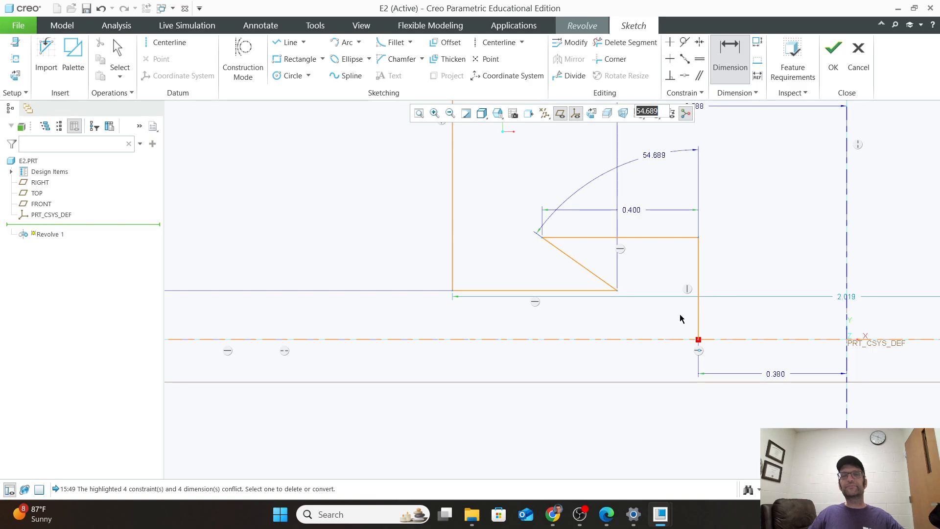
pyautogui.doubleClick(654, 154)
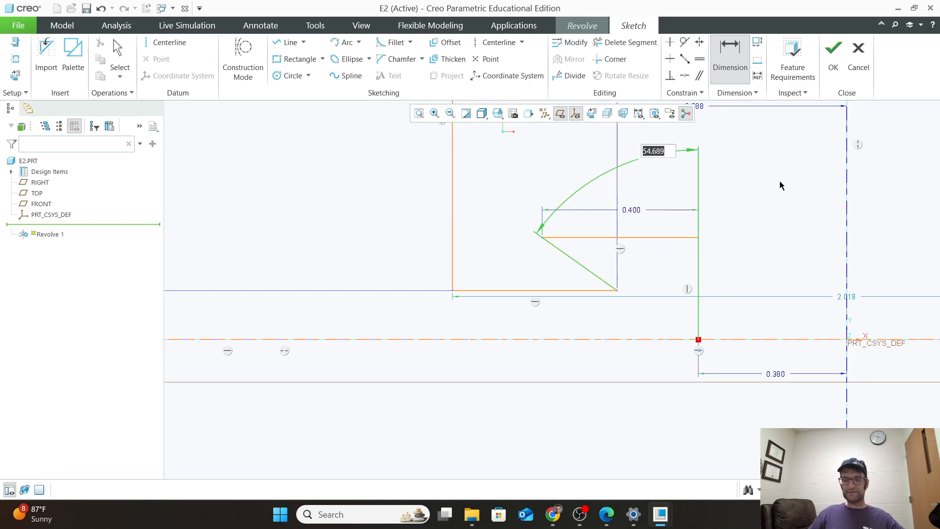
pyautogui.write('1')
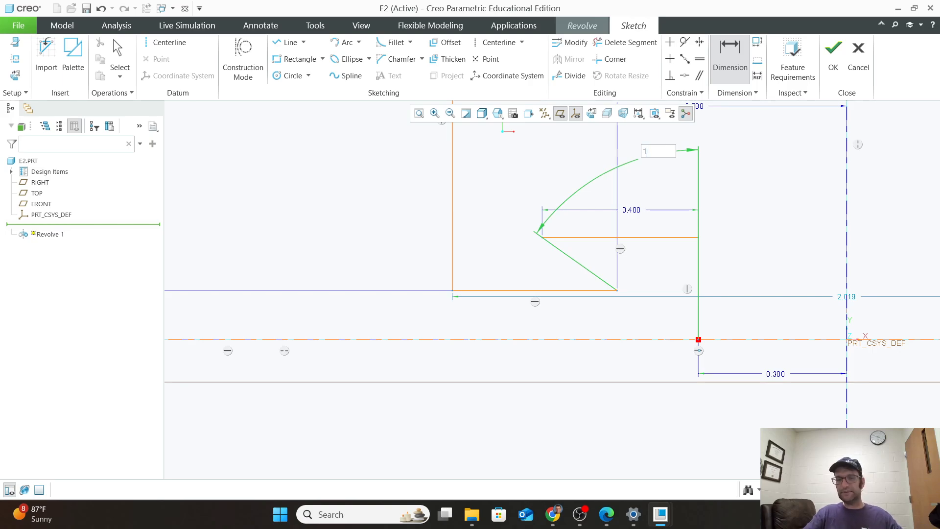
pyautogui.write('8')
pyautogui.press('Return')
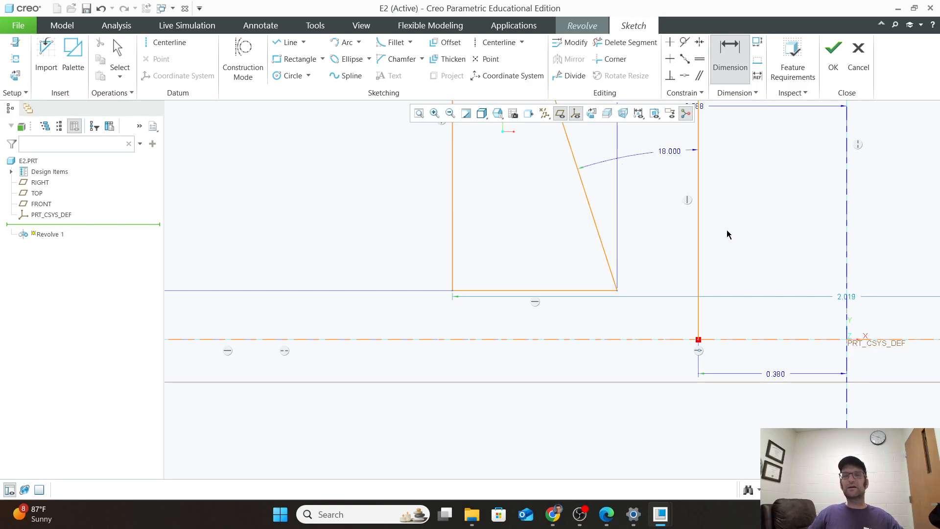
# Dimension the horizontal distance from the slanted line's lower endpoint to the vertical centerline.
pyautogui.scroll(2, 729, 231)
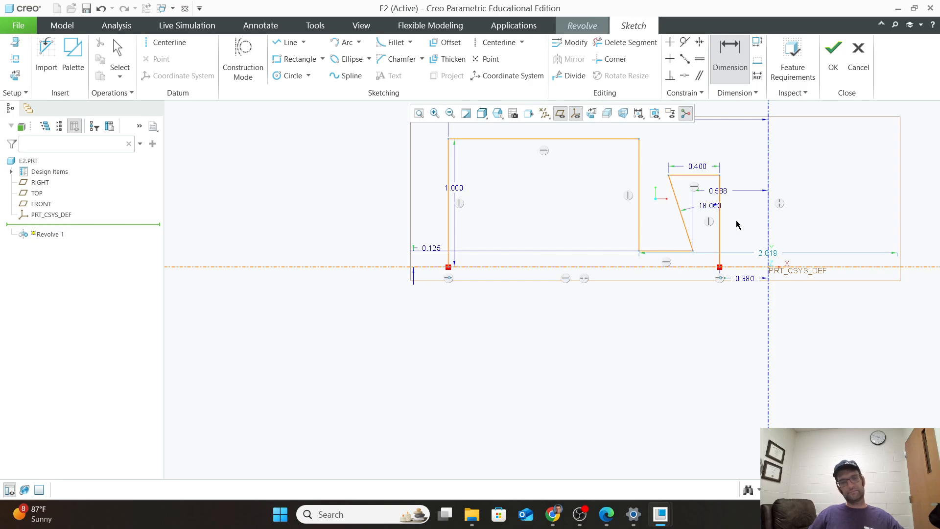
pyautogui.scroll(-1, 734, 206)
pyautogui.scroll(-2, 728, 206)
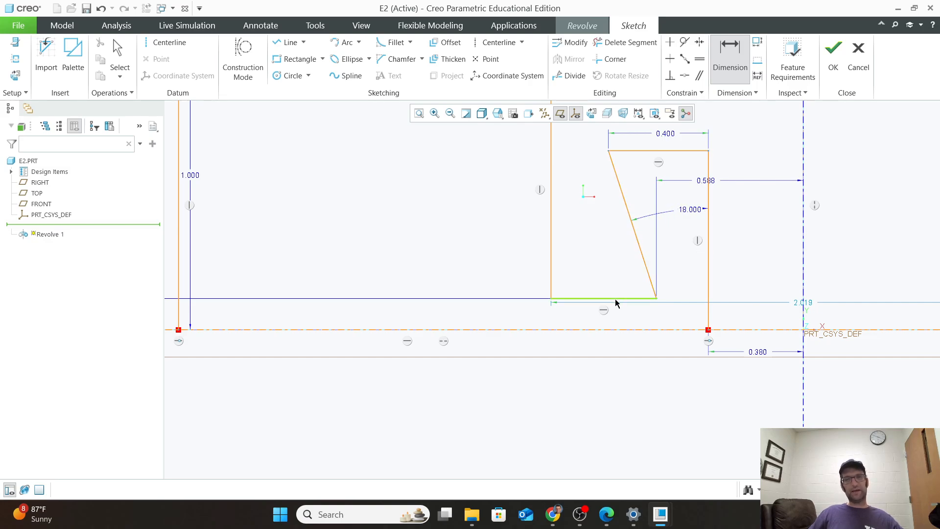
pyautogui.scroll(3, 615, 292)
pyautogui.scroll(-2, 658, 214)
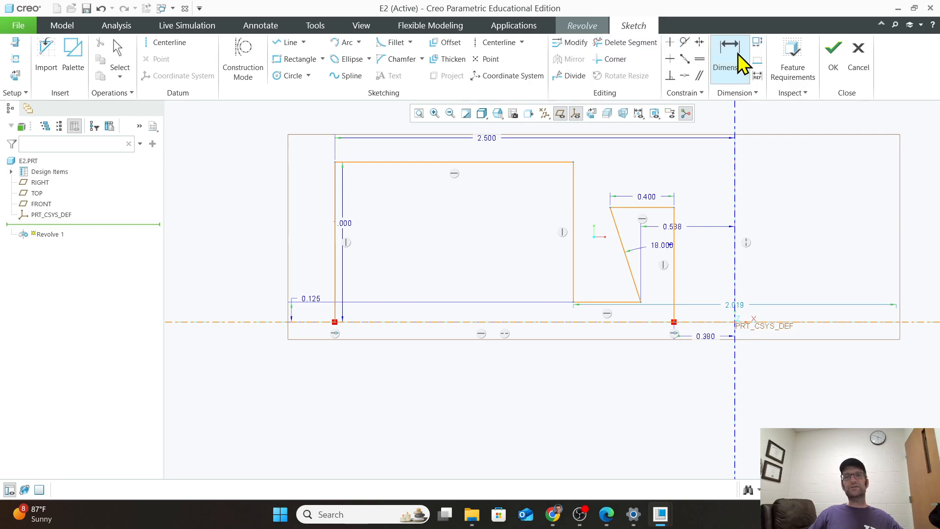
pyautogui.click(642, 302)
pyautogui.click(734, 289)
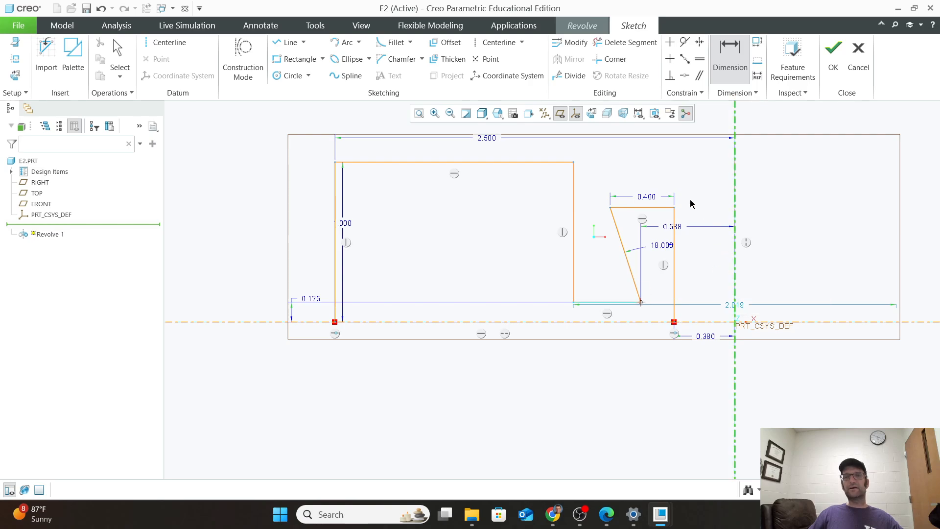
pyautogui.middleClick(650, 164)
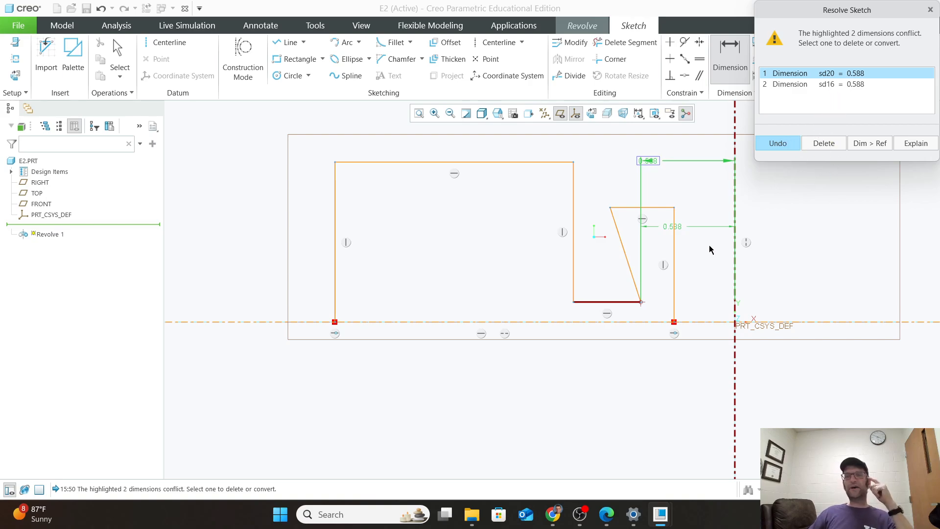
# Resolve the dimension conflict by deleting the older 0.588 dimension, sd16, and keeping the new one.
pyautogui.scroll(-1, 705, 237)
pyautogui.scroll(-1, 705, 236)
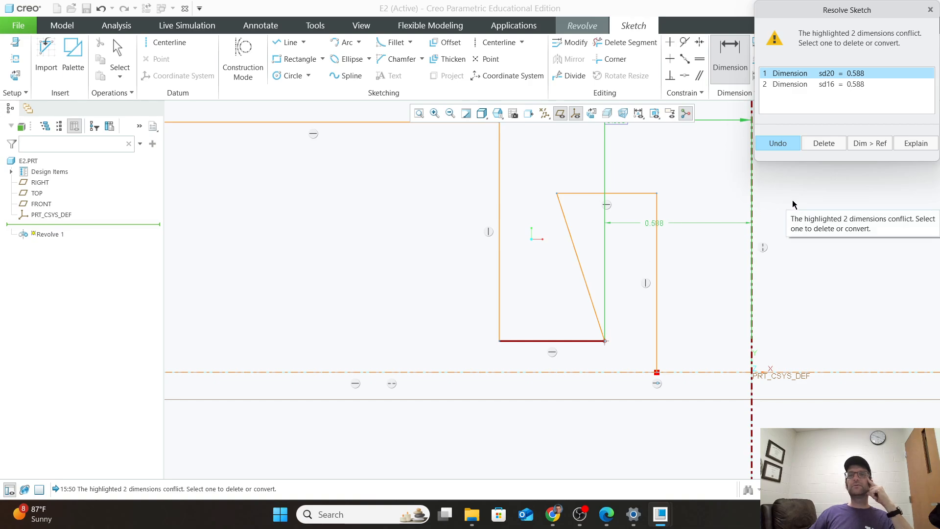
pyautogui.scroll(1, 698, 193)
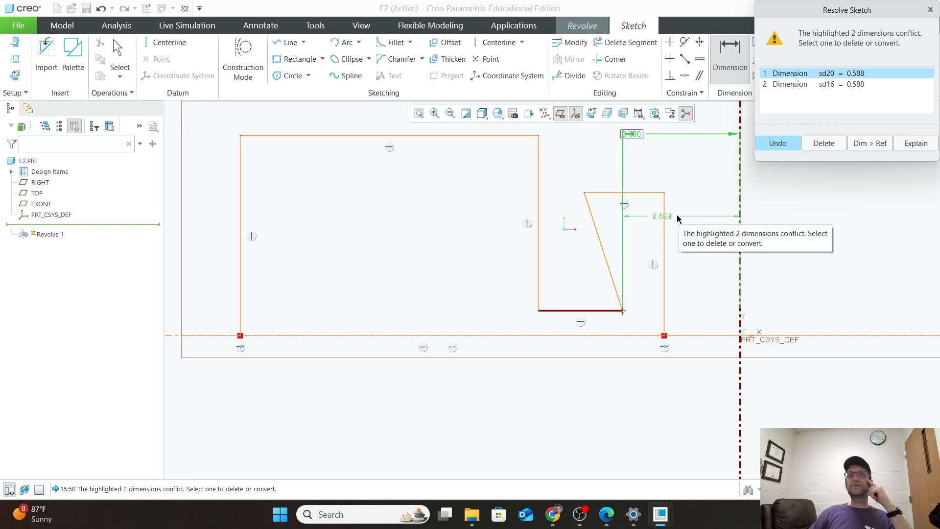
pyautogui.click(823, 87)
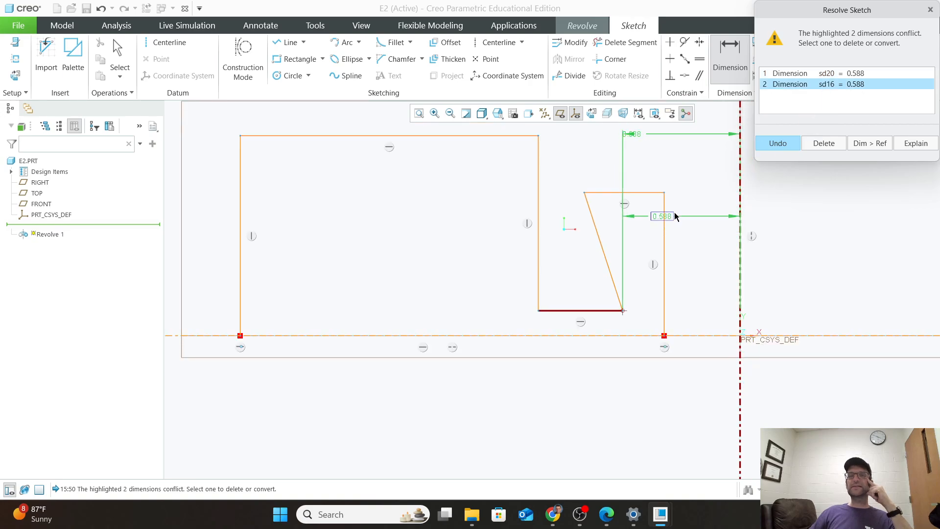
pyautogui.click(831, 145)
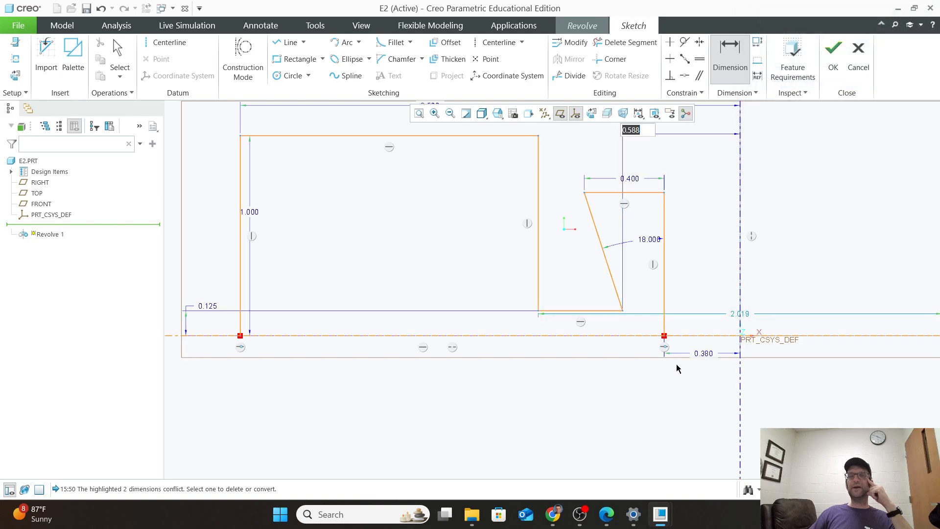
# Set the distance from the slanted line's web endpoint to the vertical centerline to 1.
pyautogui.scroll(1, 702, 257)
pyautogui.scroll(-1, 651, 149)
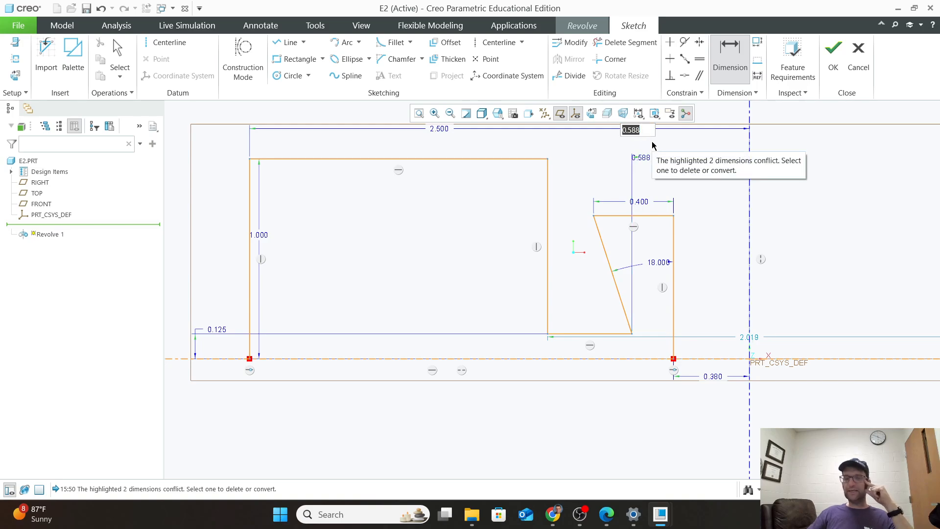
pyautogui.write('1')
pyautogui.press('Return')
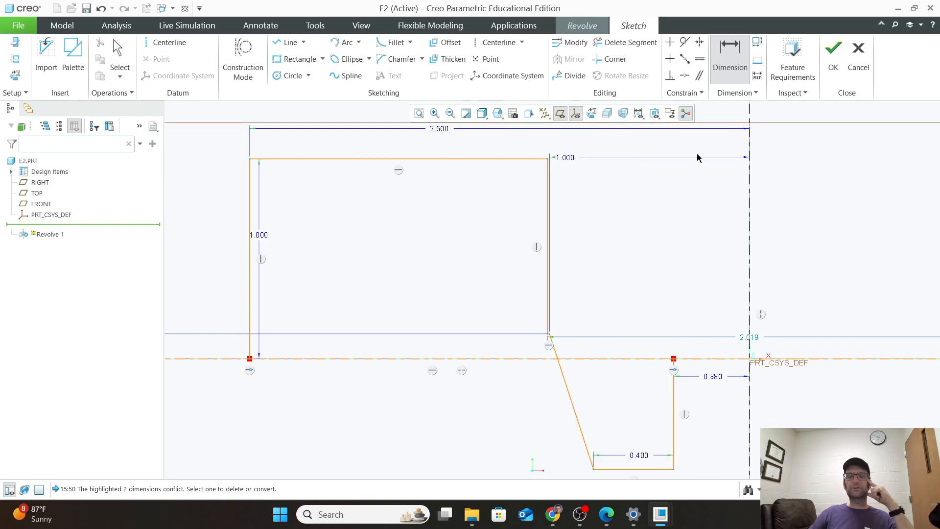
pyautogui.scroll(-1, 668, 354)
pyautogui.scroll(2, 663, 353)
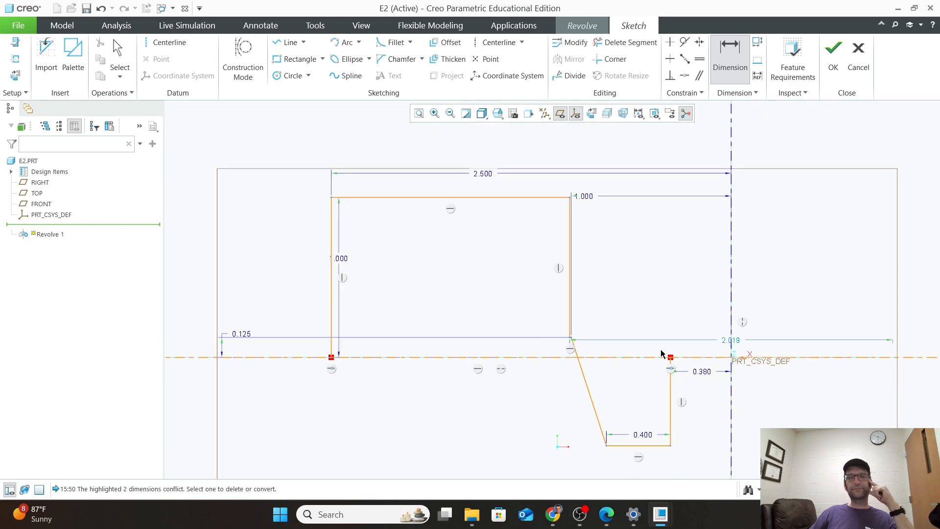
pyautogui.scroll(1, 661, 355)
pyautogui.scroll(1, 663, 343)
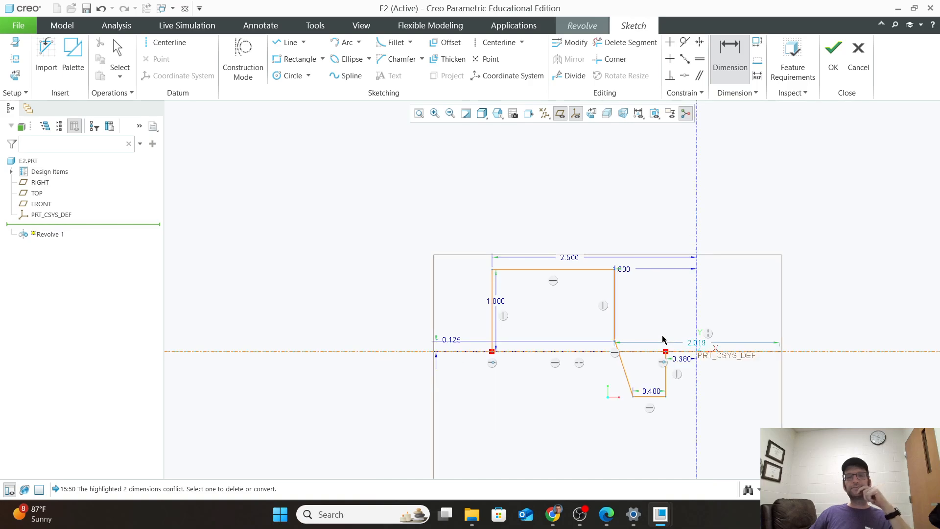
pyautogui.scroll(-1, 666, 351)
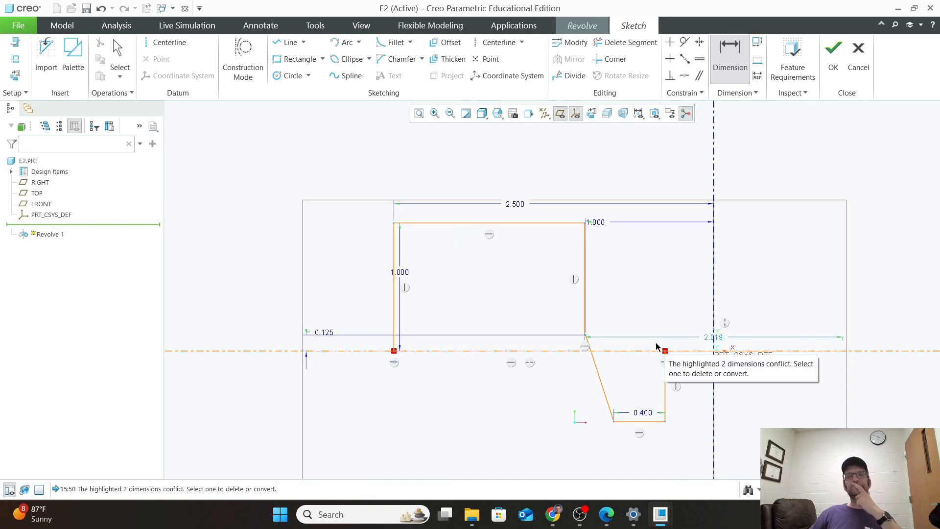
# Undo the last change to the distance from the slanted line's web endpoint to the vertical centerline.
pyautogui.scroll(-1, 647, 345)
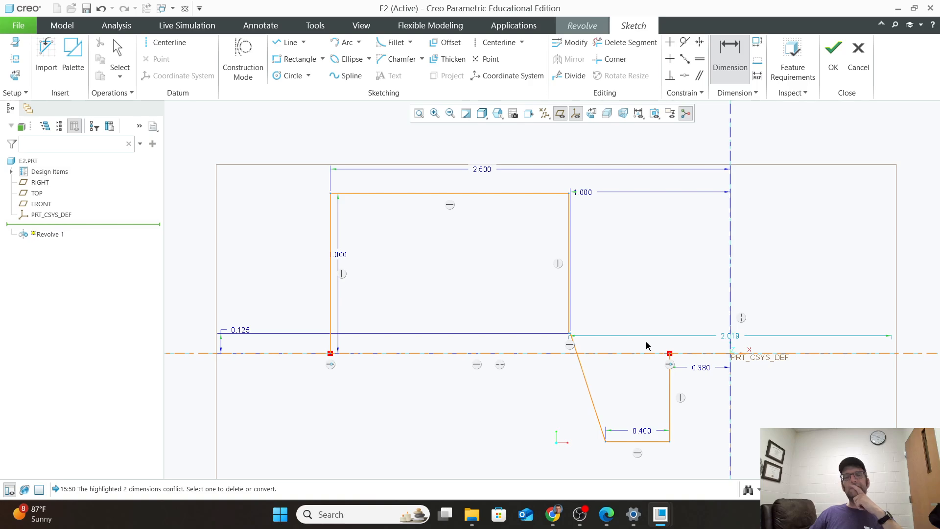
pyautogui.scroll(-1, 645, 346)
pyautogui.scroll(2, 645, 345)
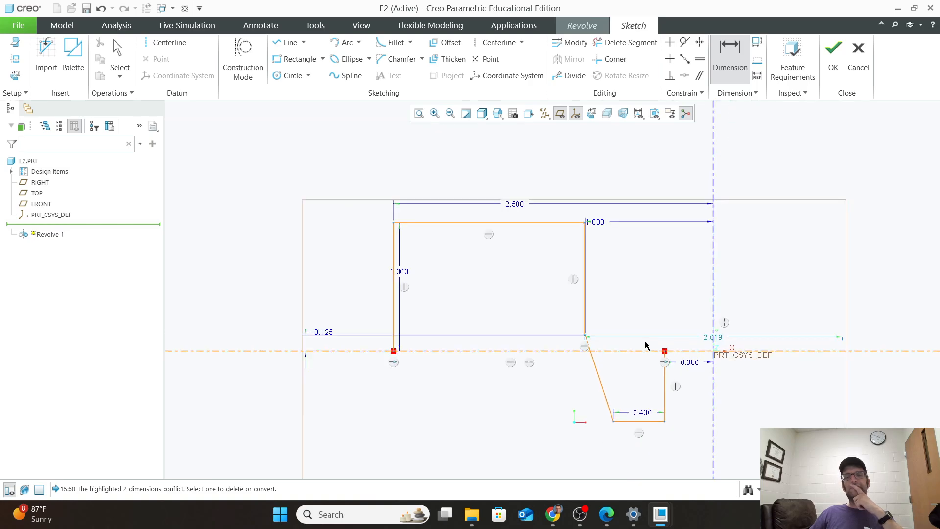
pyautogui.scroll(-2, 653, 337)
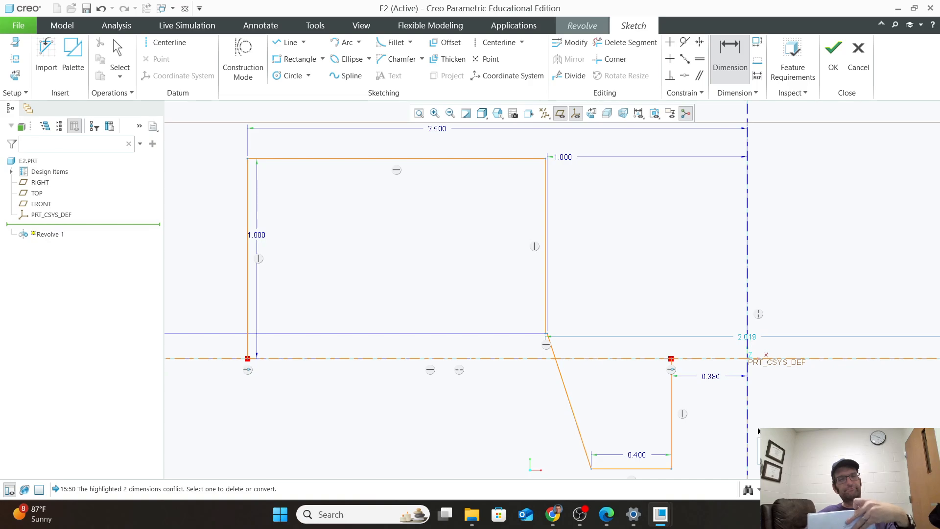
pyautogui.hotkey('ctrl', 'z')
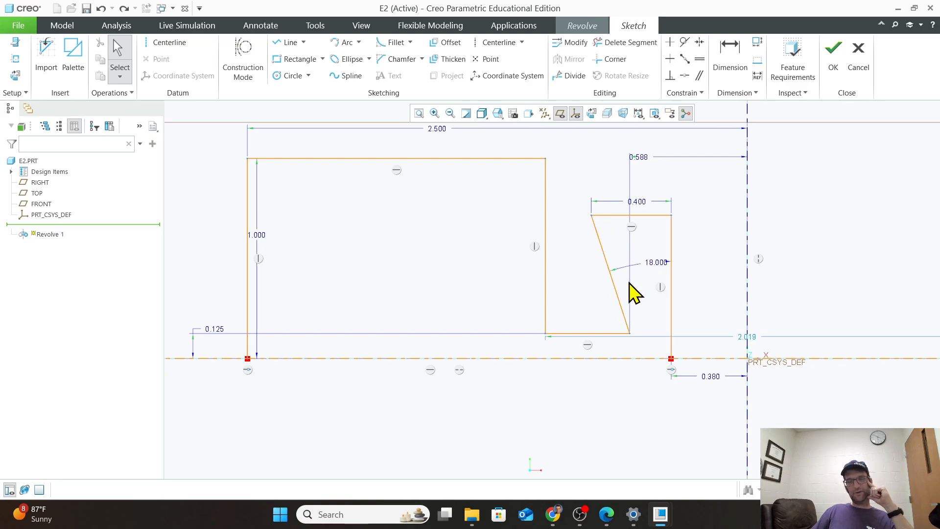
# Try to flip the hub's slanted line by setting its angle to the inner vertical line to 198 degrees.
pyautogui.doubleClick(654, 260)
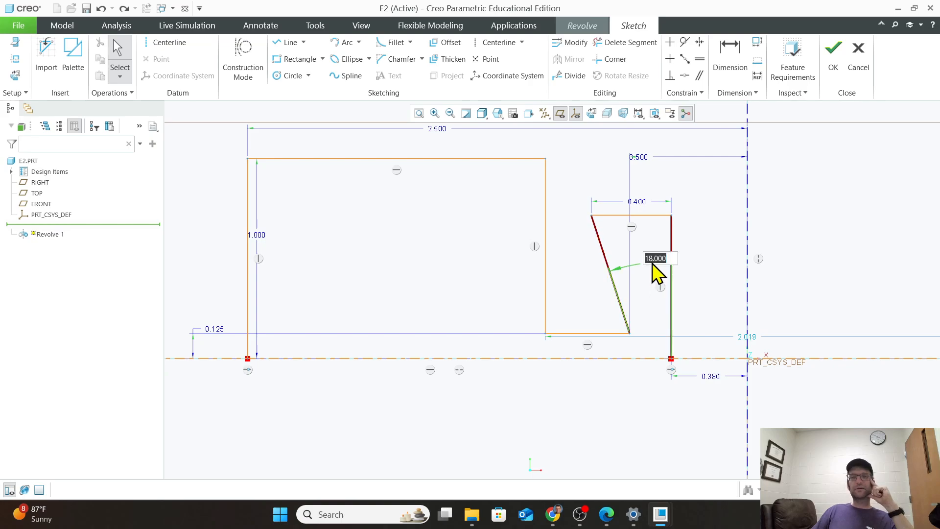
pyautogui.click(648, 257)
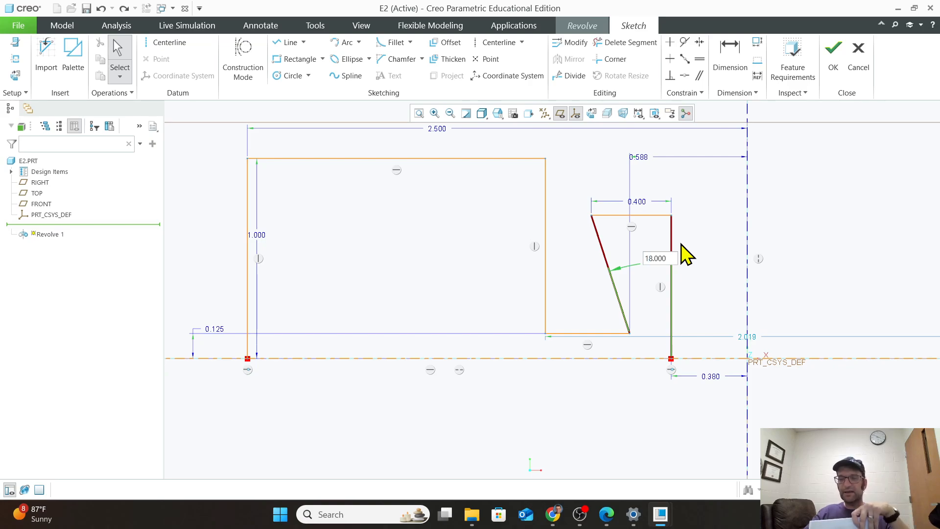
pyautogui.write('-')
pyautogui.press('Return')
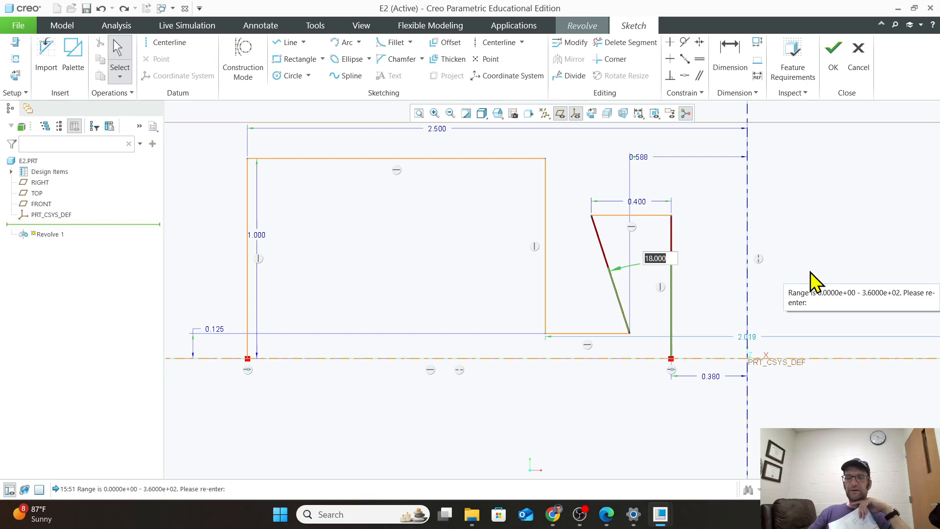
pyautogui.write('198')
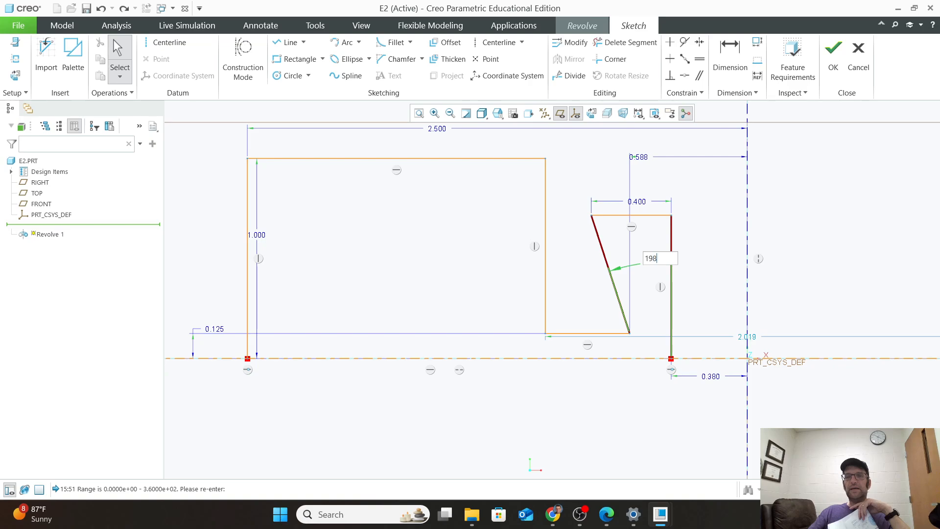
pyautogui.press('Return')
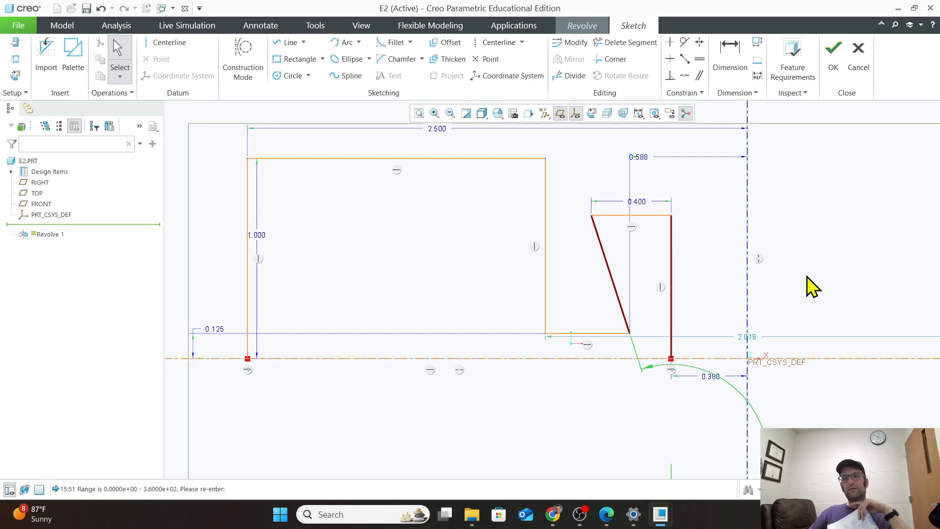
pyautogui.scroll(2, 735, 413)
pyautogui.scroll(-2, 728, 415)
pyautogui.scroll(2, 729, 413)
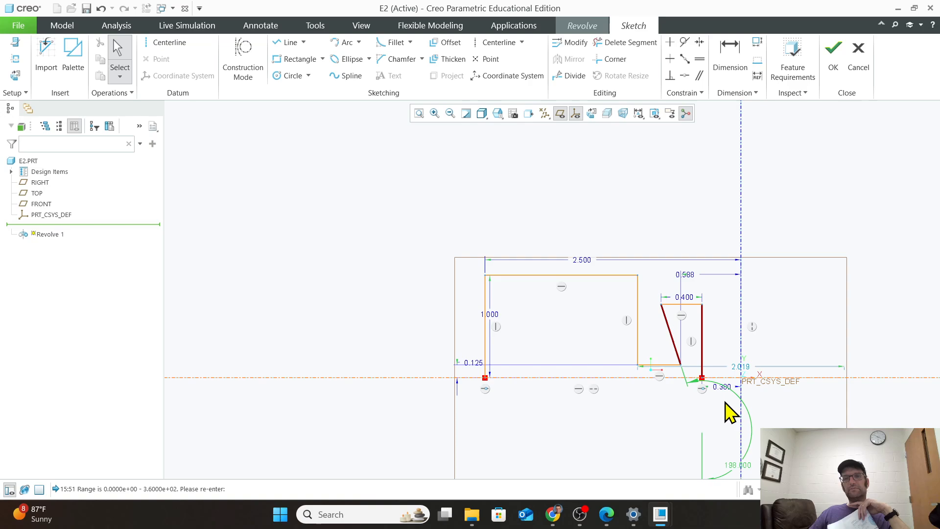
pyautogui.scroll(1, 734, 445)
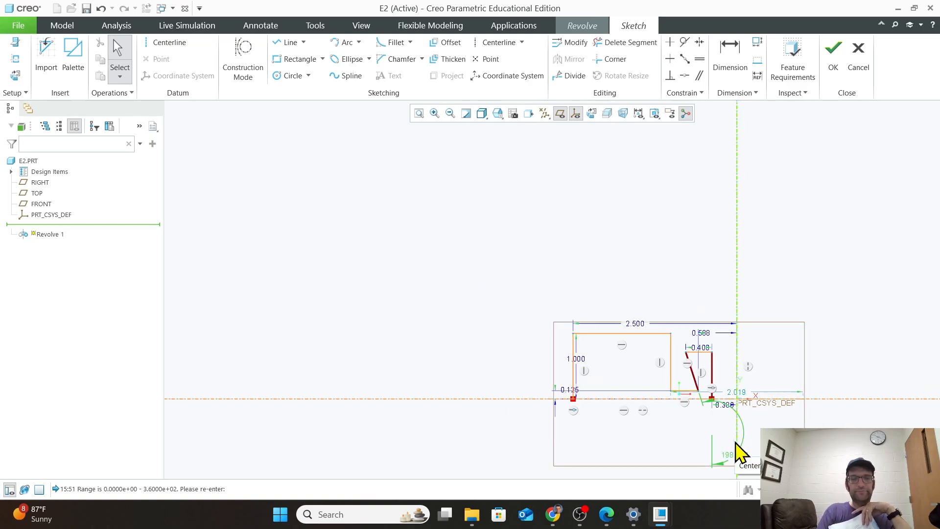
pyautogui.middleClick(739, 452)
pyautogui.scroll(-5, 723, 390)
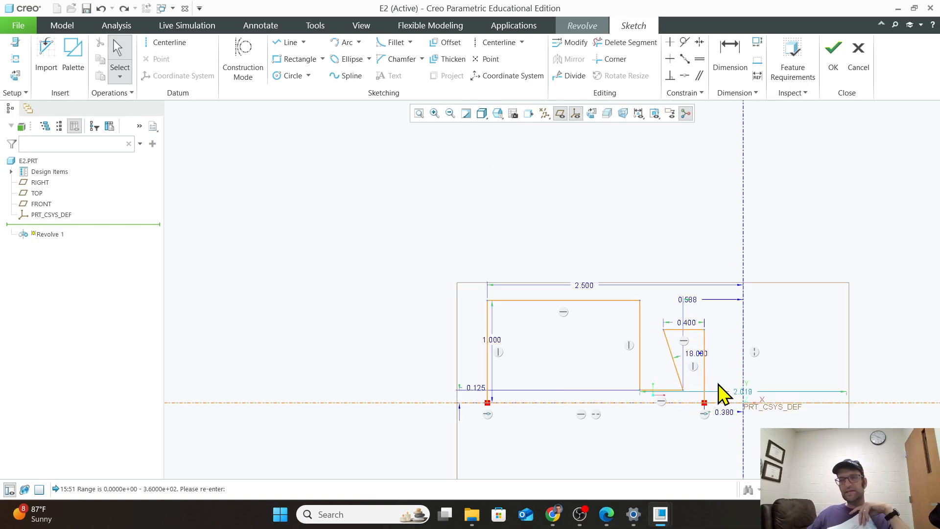
# Set the angle between the hub's slanted line and inner vertical line to 162 degrees.
pyautogui.doubleClick(685, 333)
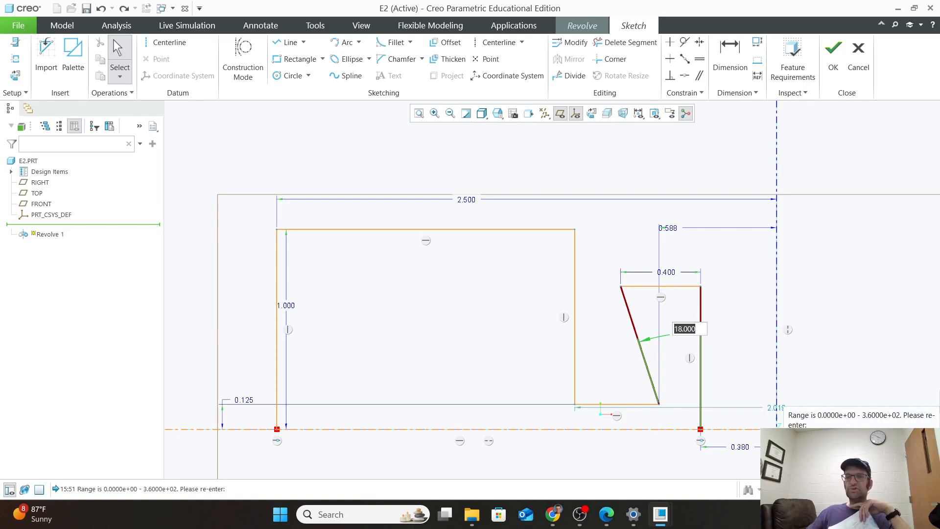
pyautogui.write('16')
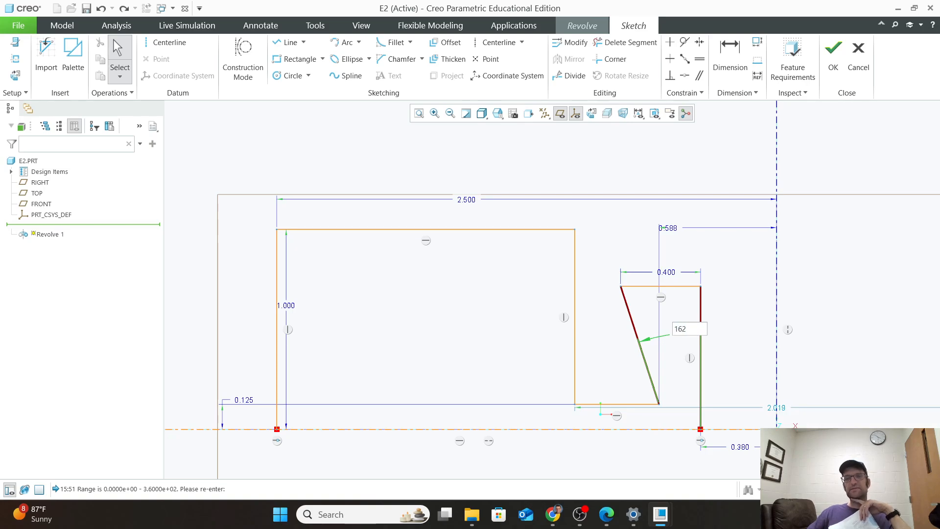
pyautogui.write('2')
pyautogui.press('Return')
pyautogui.scroll(5, 747, 441)
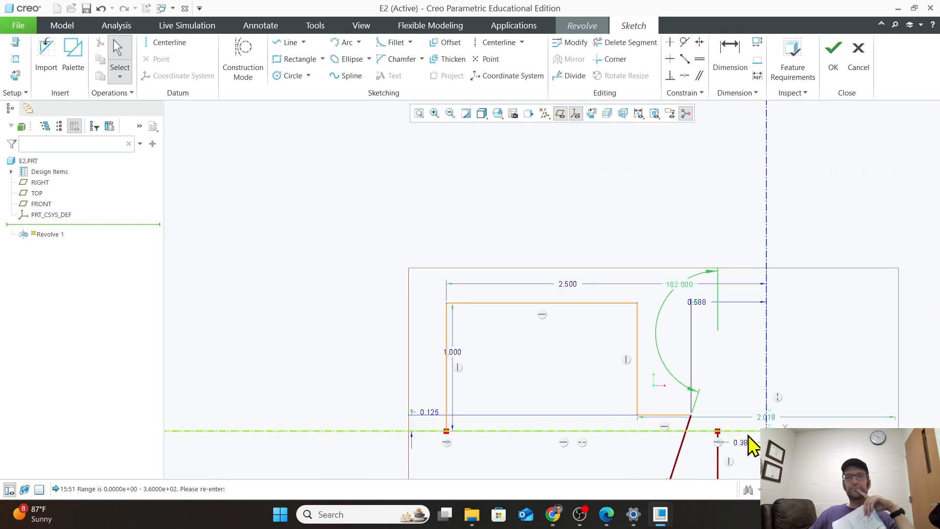
pyautogui.scroll(-5, 715, 450)
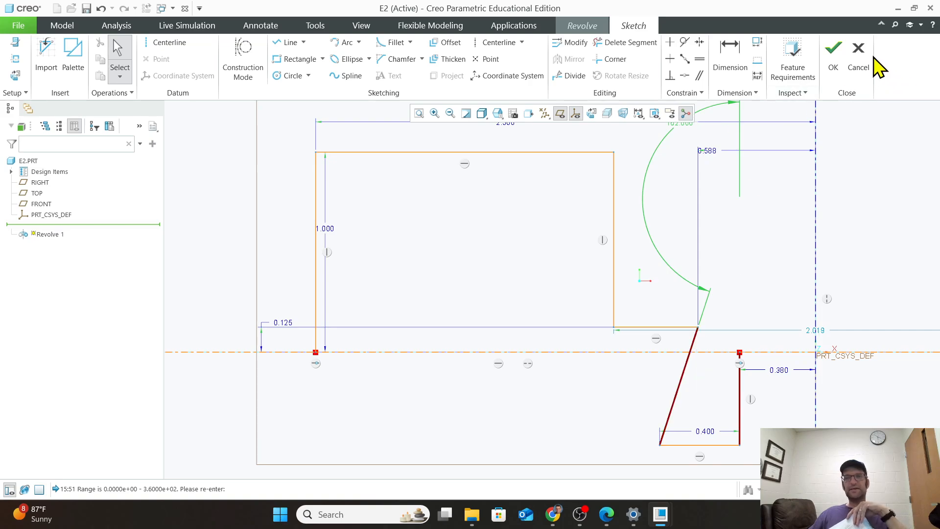
# Discard the half-profile sketch of the revolve feature without saving it.
pyautogui.click(860, 51)
pyautogui.click(513, 278)
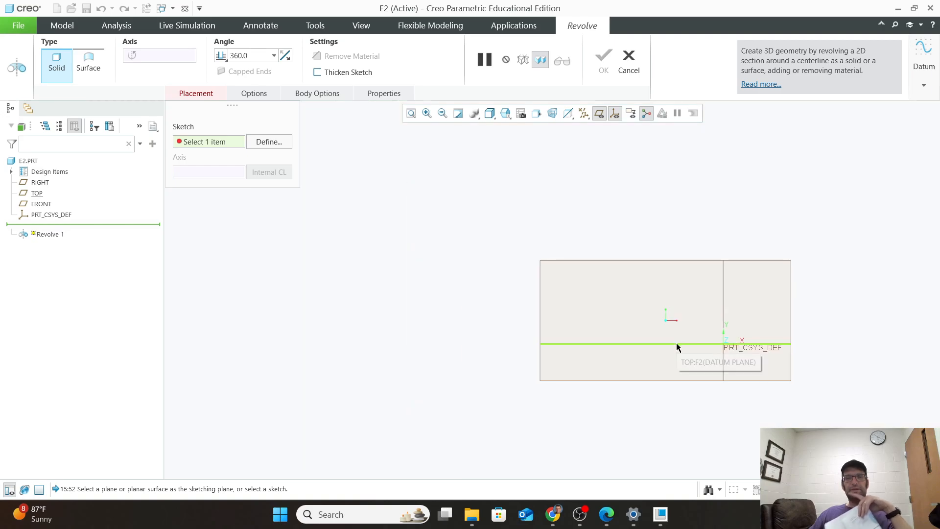
pyautogui.scroll(3, 694, 314)
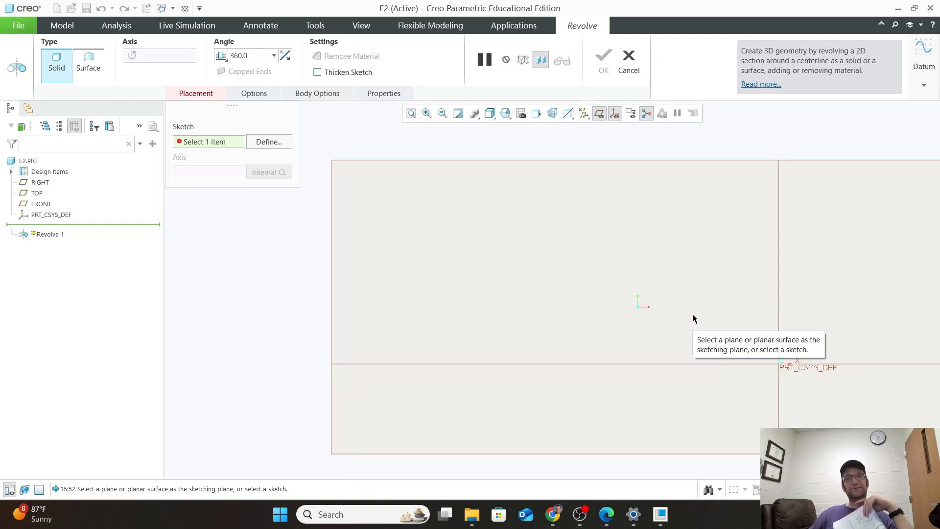
pyautogui.scroll(-1, 692, 317)
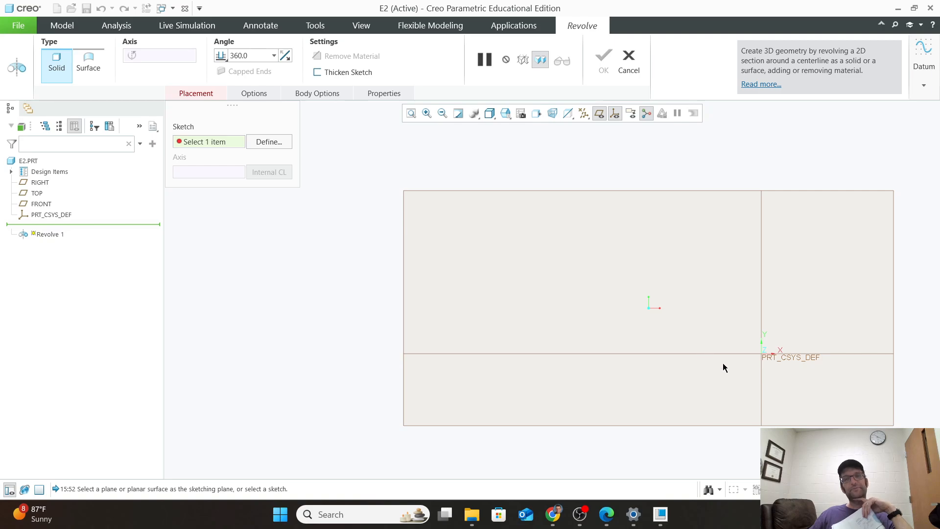
pyautogui.scroll(1, 767, 381)
pyautogui.scroll(1, 768, 380)
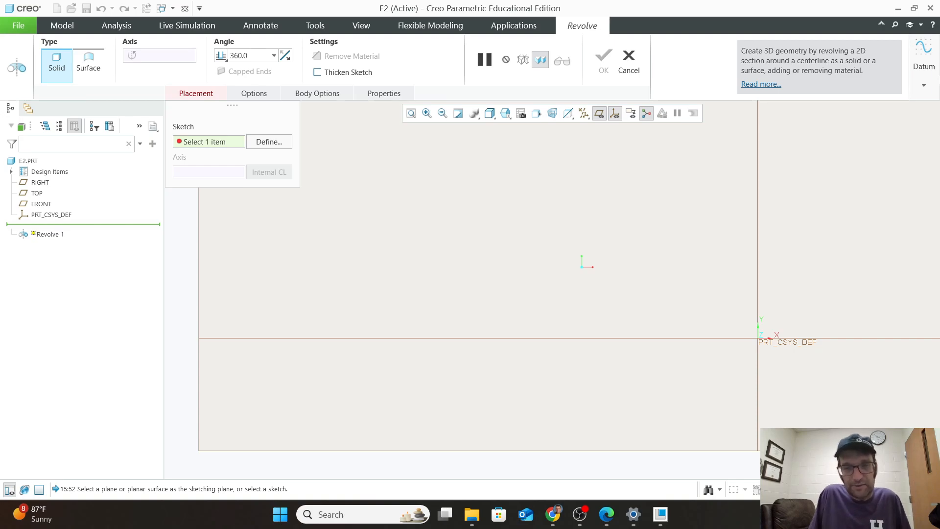
pyautogui.scroll(-1, 587, 226)
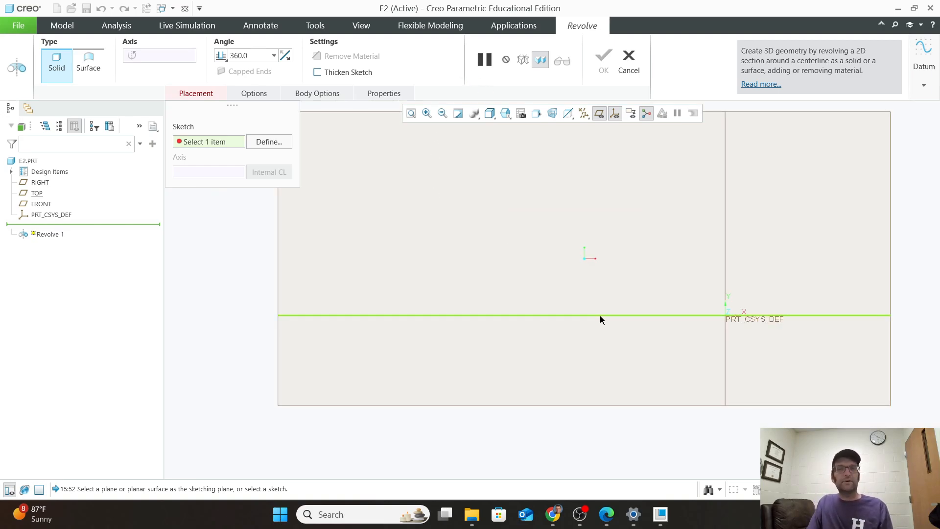
pyautogui.scroll(-1, 649, 208)
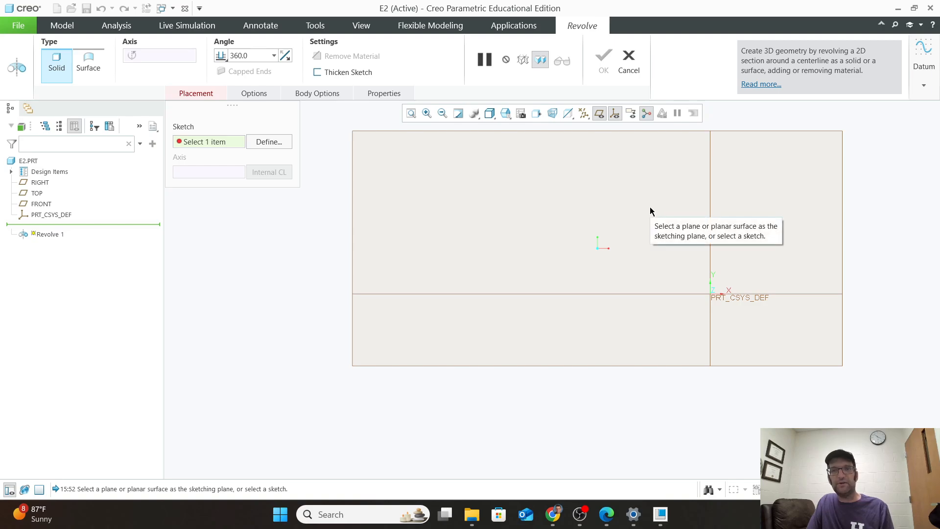
pyautogui.scroll(1, 651, 211)
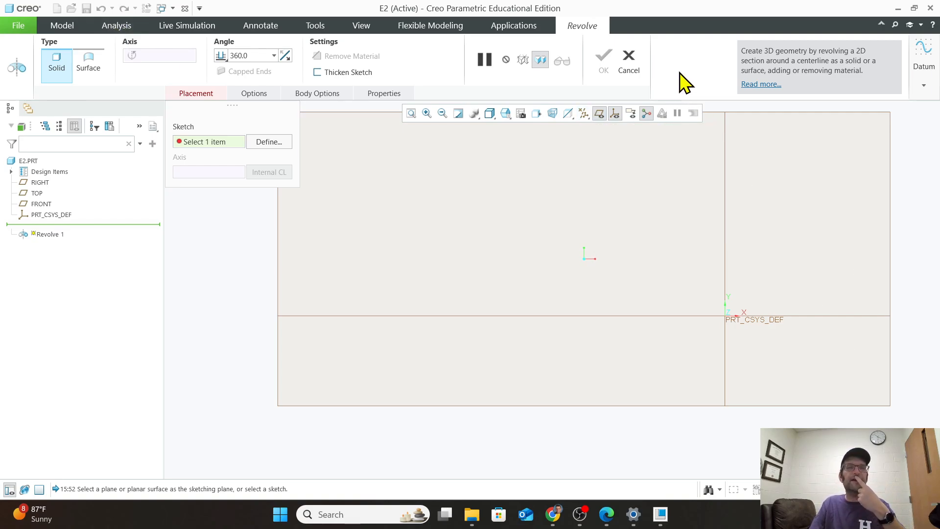
pyautogui.scroll(-2, 719, 324)
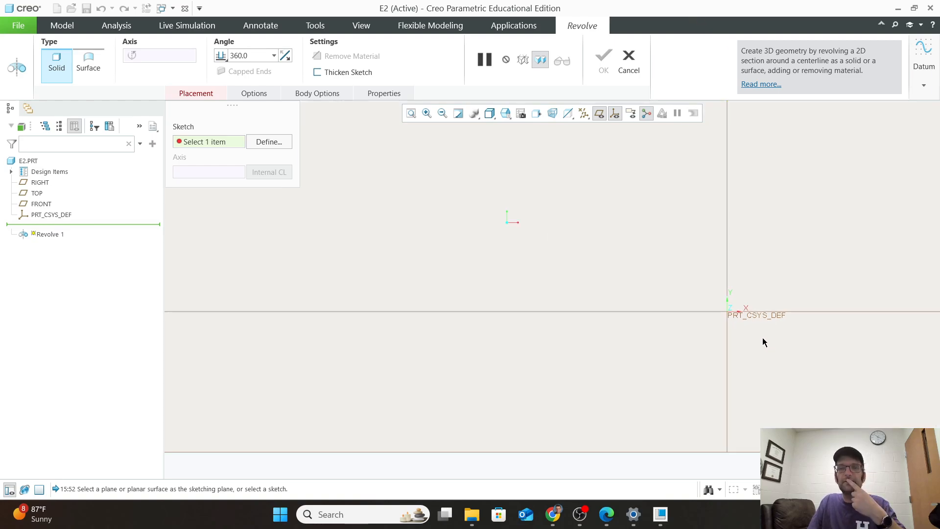
pyautogui.scroll(2, 747, 332)
pyautogui.scroll(1, 744, 329)
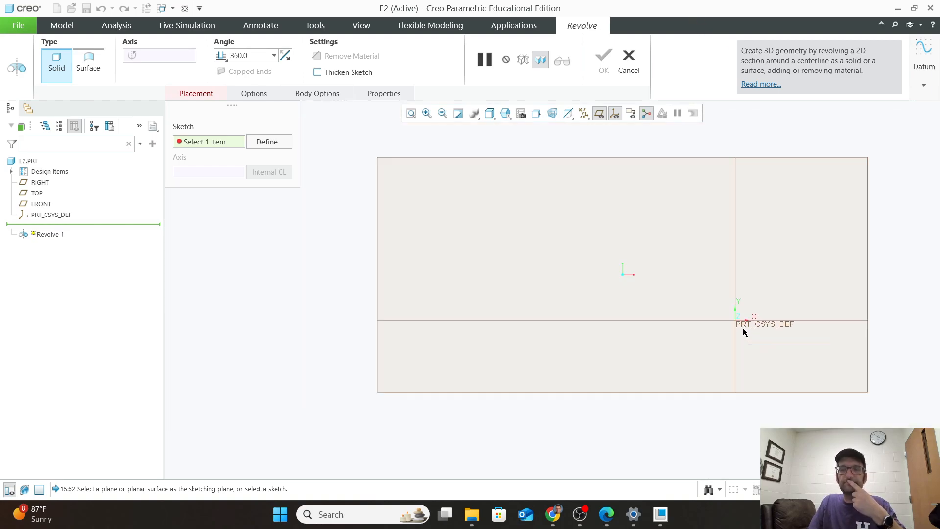
pyautogui.moveTo(579, 522)
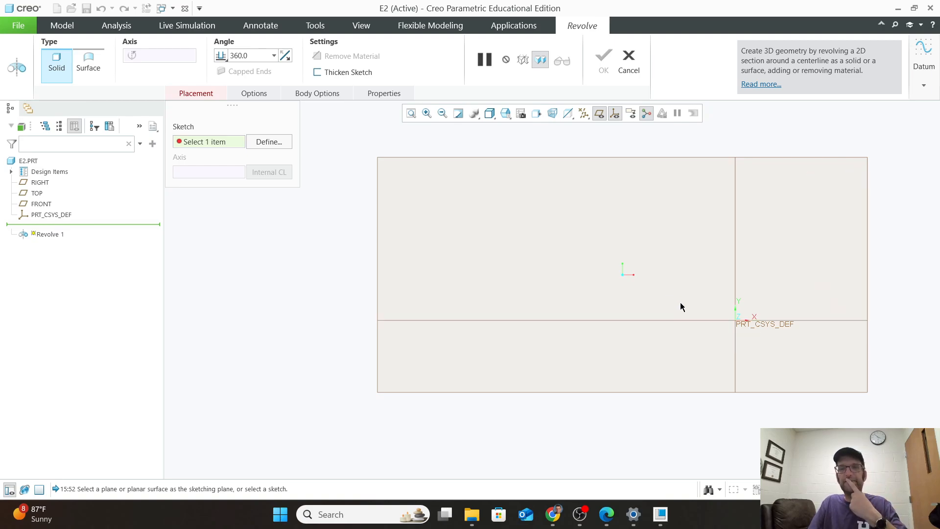
pyautogui.scroll(3, 776, 338)
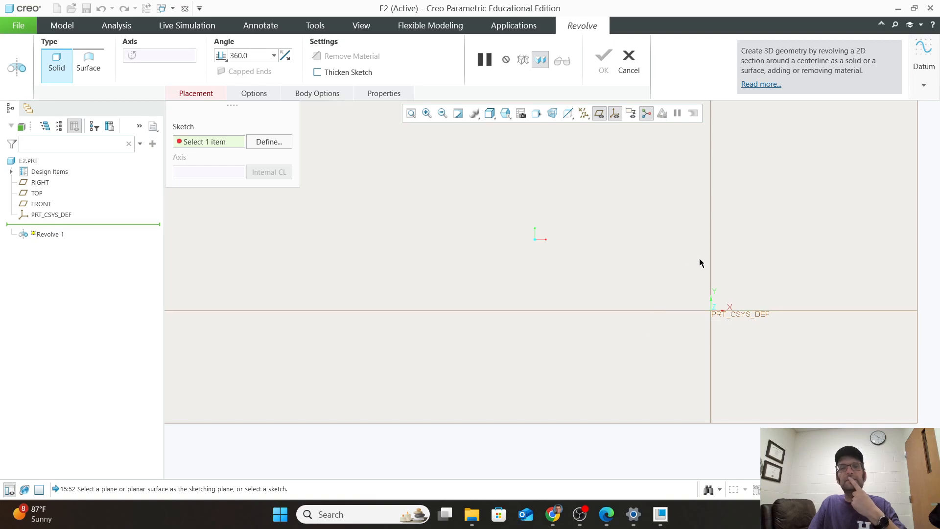
# Cancel the unfinished Revolve feature to clear it from the part.
pyautogui.click(628, 58)
pyautogui.scroll(2, 563, 227)
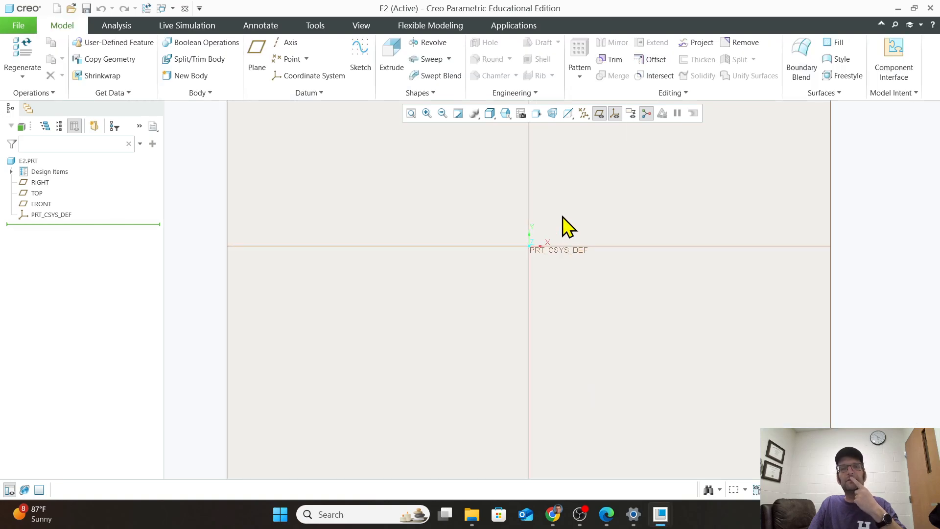
pyautogui.scroll(1, 563, 223)
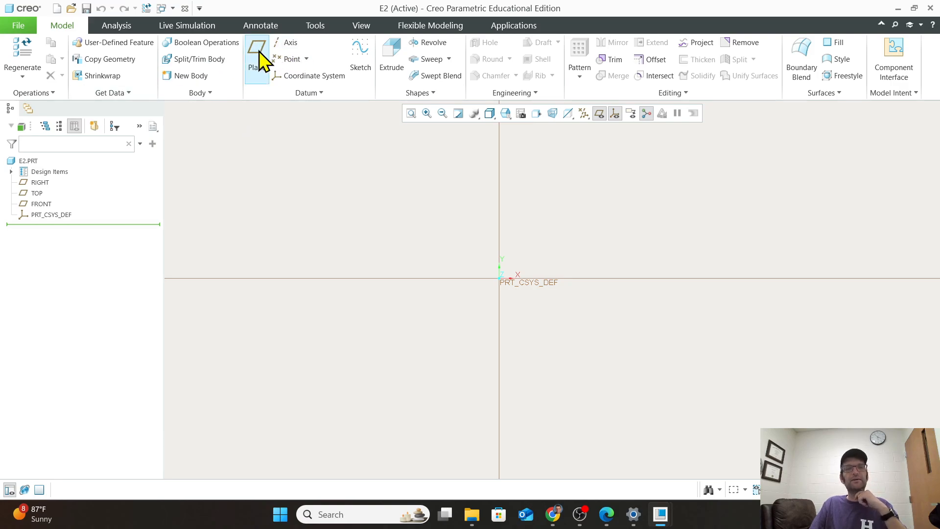
# Start a standalone sketch on the FRONT plane with RIGHT as the reference oriented to the right.
pyautogui.click(358, 55)
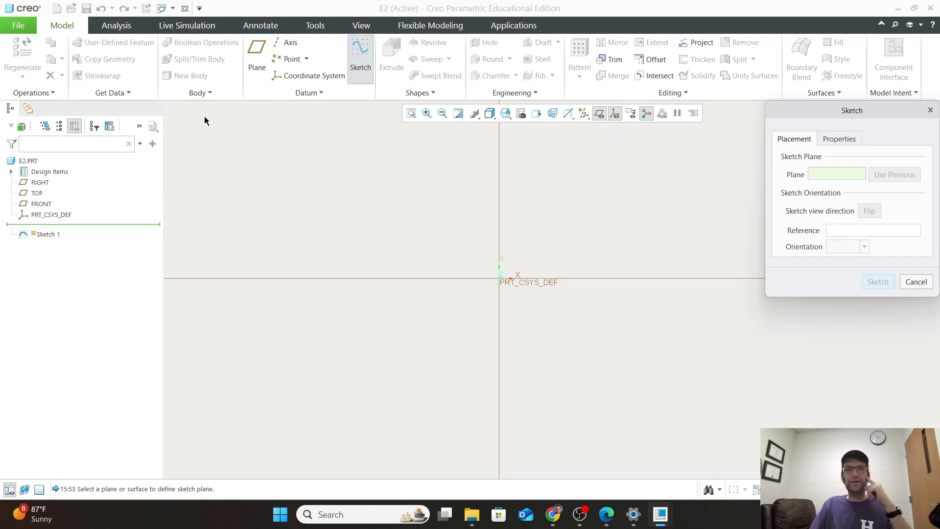
pyautogui.click(41, 204)
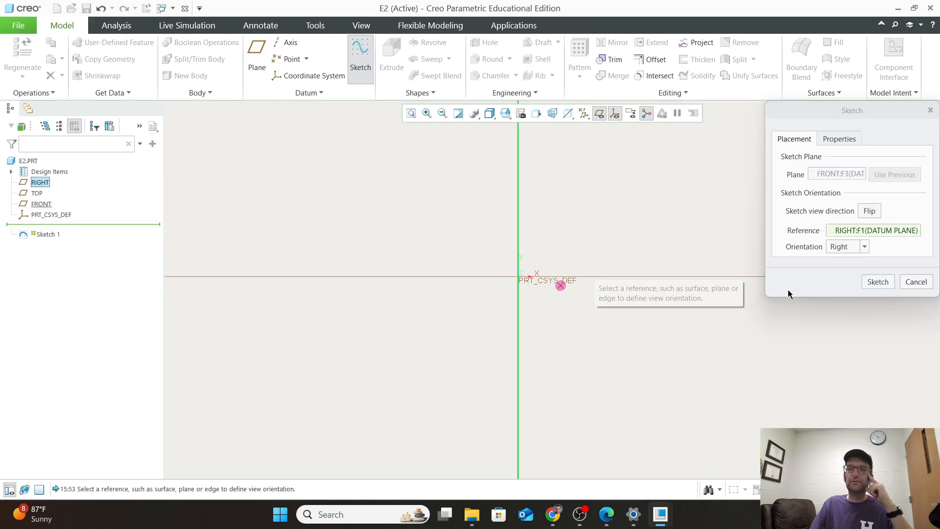
pyautogui.click(879, 282)
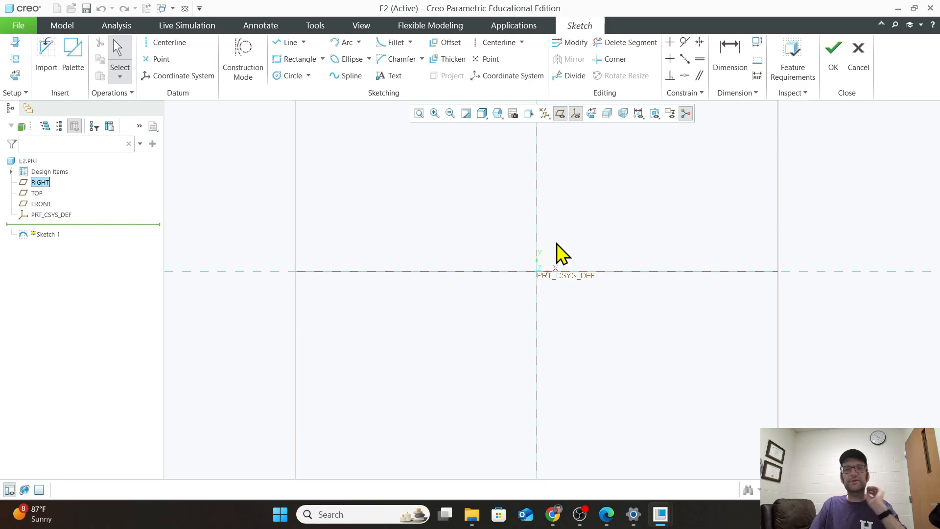
pyautogui.scroll(1, 548, 243)
pyautogui.scroll(-2, 545, 240)
pyautogui.scroll(-6, 541, 242)
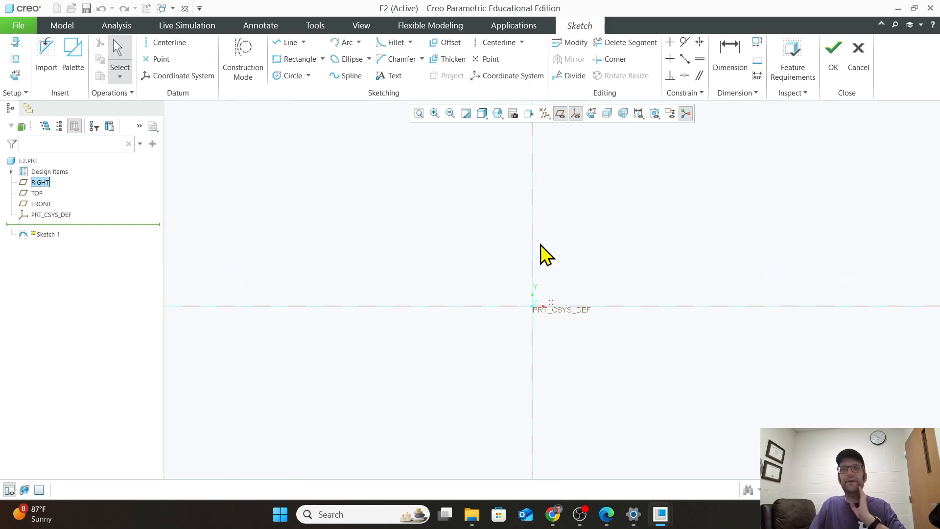
pyautogui.scroll(-2, 529, 385)
pyautogui.scroll(-1, 530, 387)
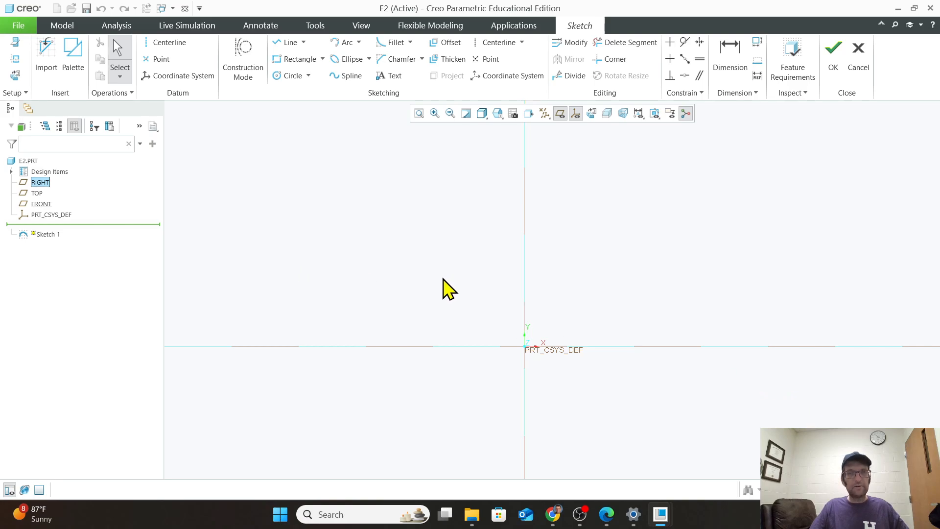
pyautogui.scroll(1, 507, 333)
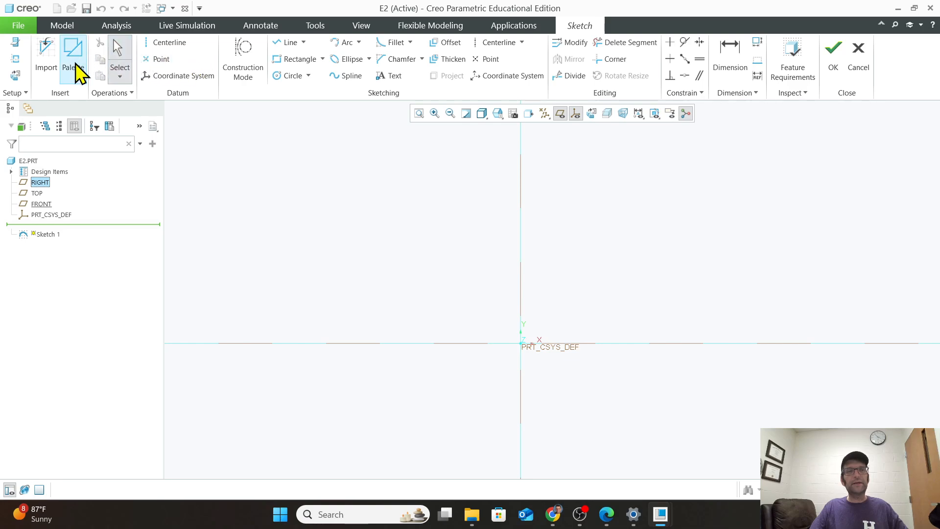
# Sketch a vertical line about 28.4 tall up from the horizontal reference, about 7.45 left of the vertical reference, and a top line about 9.74 leftward.
pyautogui.click(287, 42)
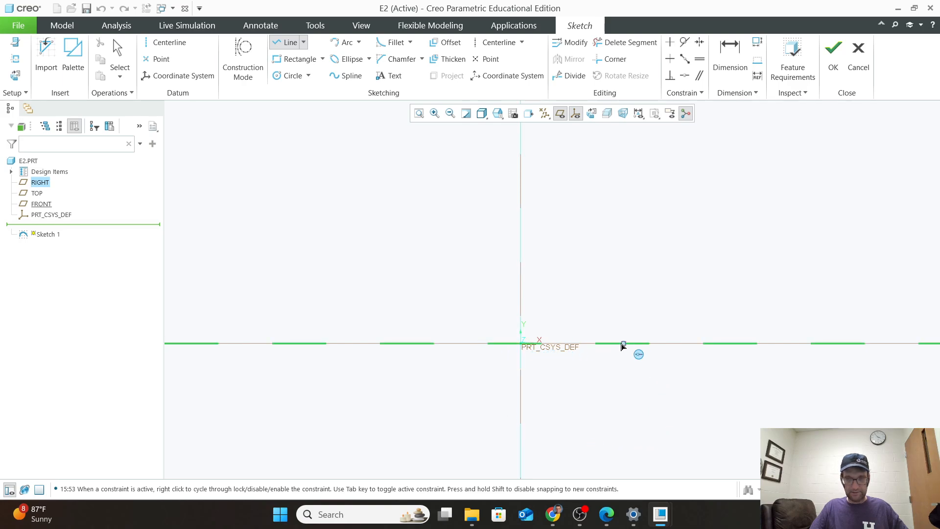
pyautogui.scroll(2, 522, 359)
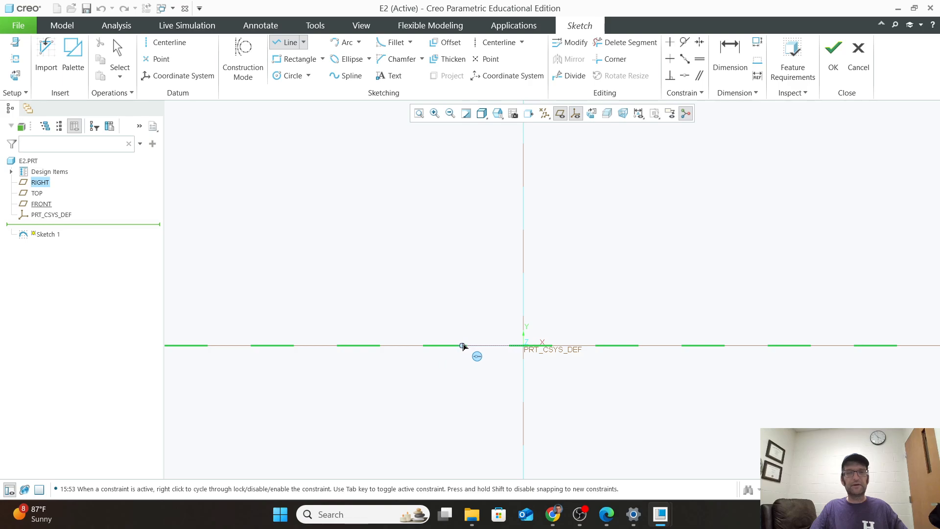
pyautogui.click(489, 345)
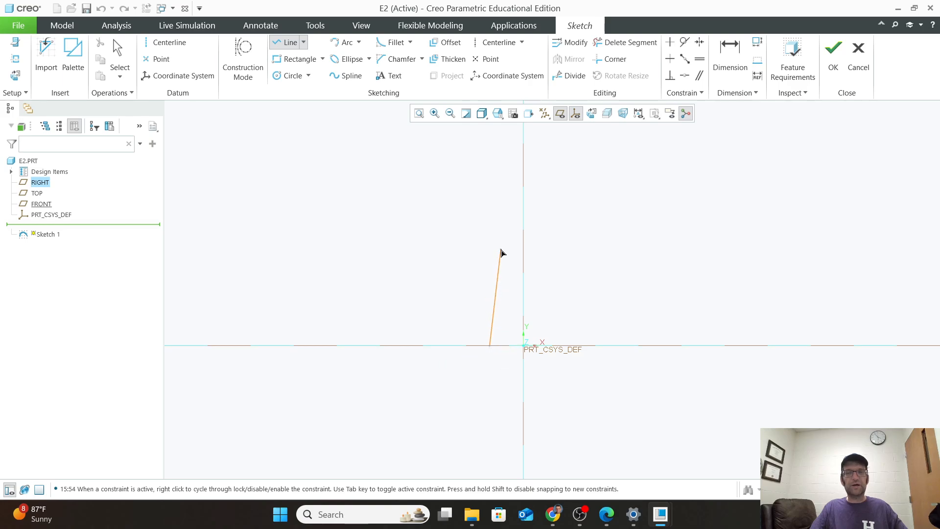
pyautogui.click(492, 220)
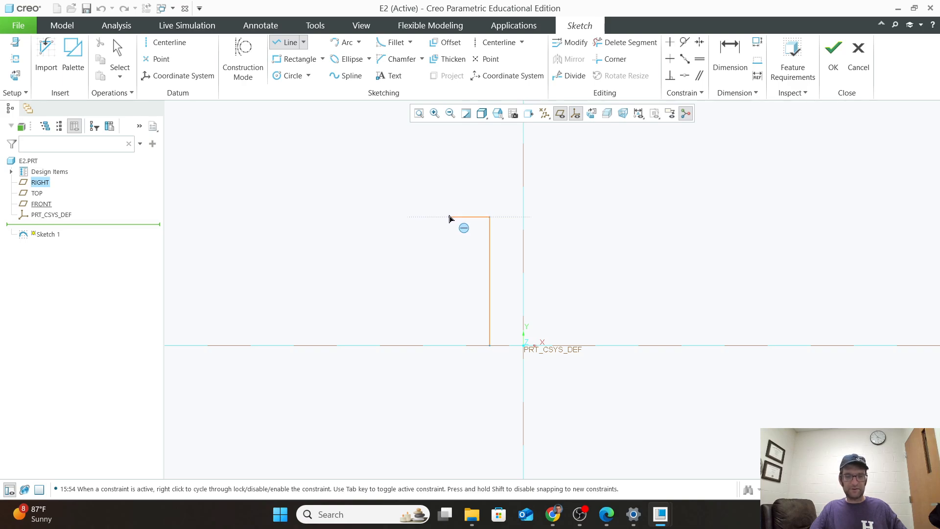
pyautogui.middleClick(407, 238)
# Set the length of the profile's top horizontal line to 0.4.
pyautogui.scroll(2, 474, 239)
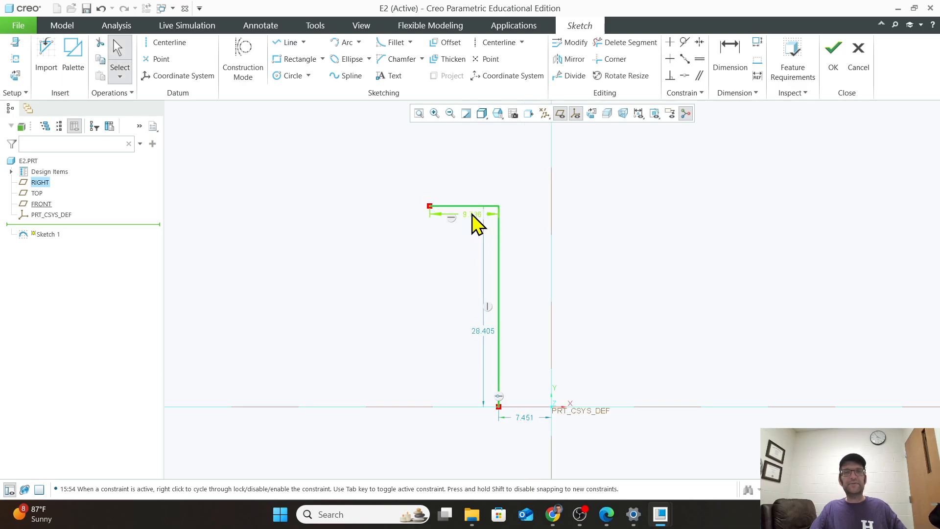
pyautogui.click(472, 213)
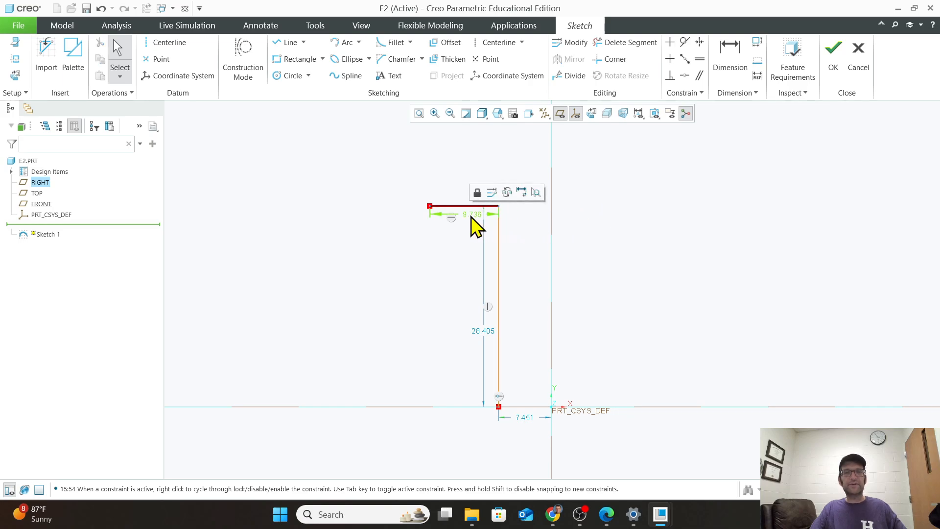
pyautogui.doubleClick(472, 215)
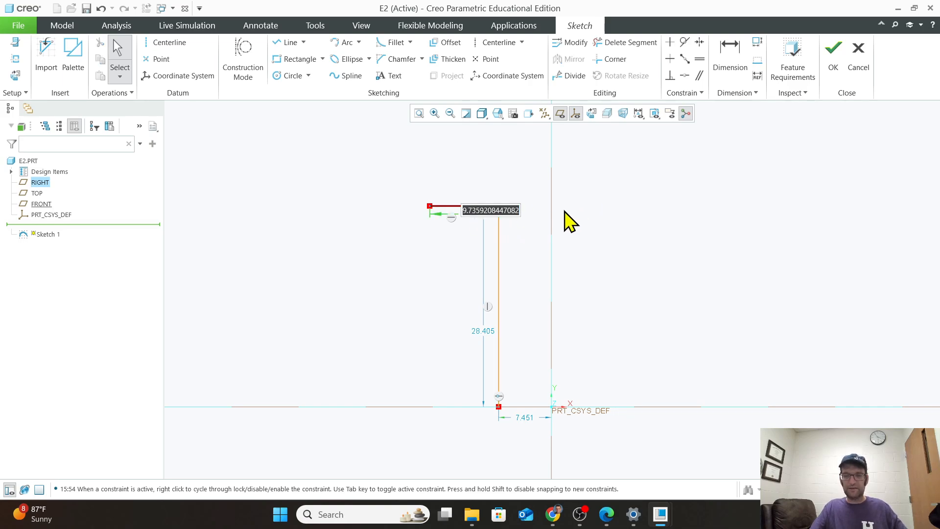
pyautogui.press('BackSpace')
pyautogui.press('Return')
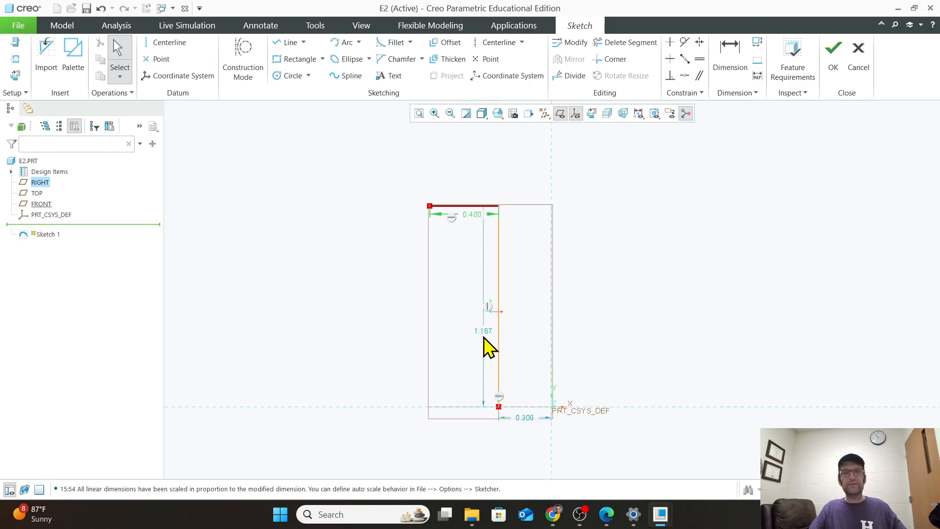
# Set the distance between the profile's vertical line and the vertical reference to 0.38.
pyautogui.scroll(-2, 509, 360)
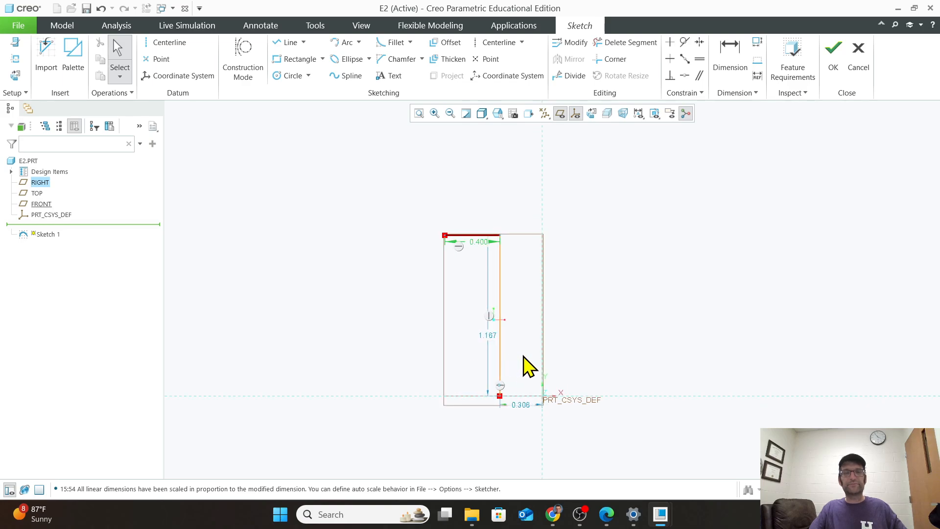
pyautogui.doubleClick(525, 405)
pyautogui.press('BackSpace')
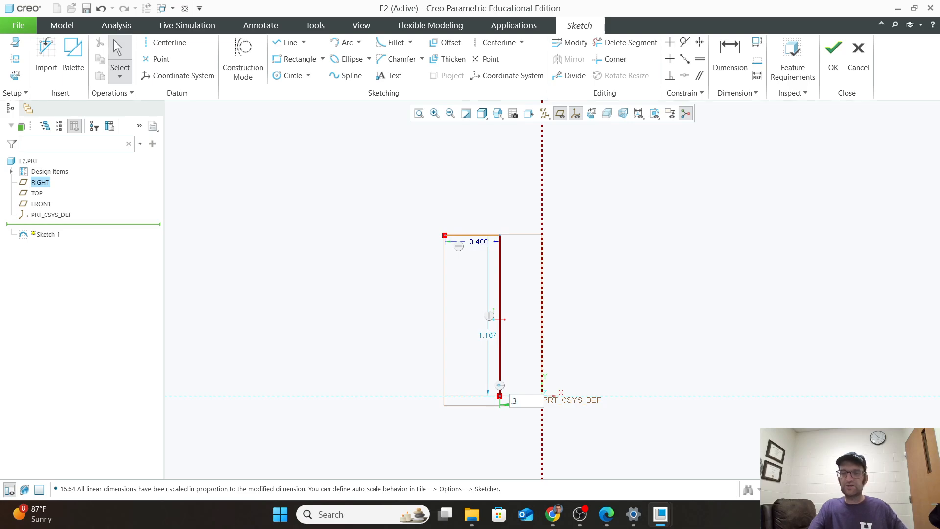
pyautogui.write('.38')
pyautogui.press('Return')
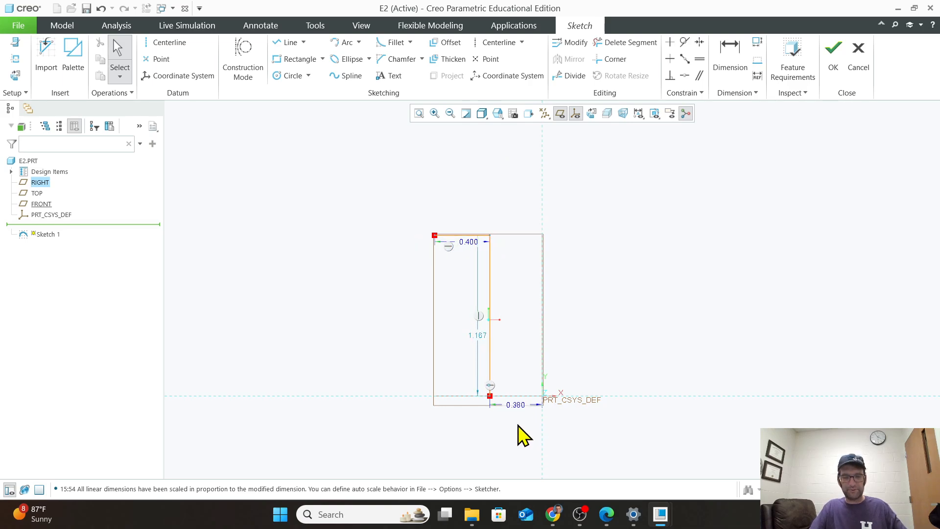
# Continue the wheel's half profile with additional line segments.
pyautogui.click(289, 42)
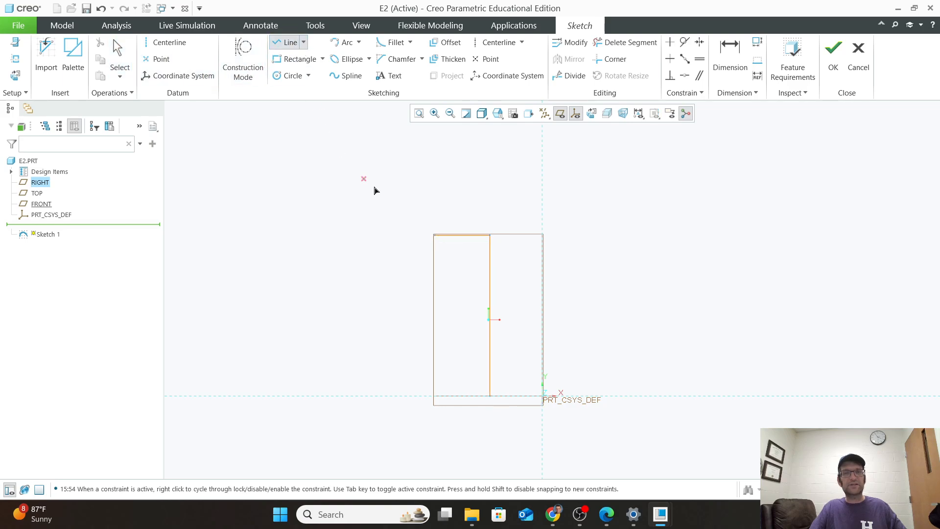
# Continue the line chain with a slanted line down from the short top edge and a horizontal floor line about 1.84 long.
pyautogui.click(434, 240)
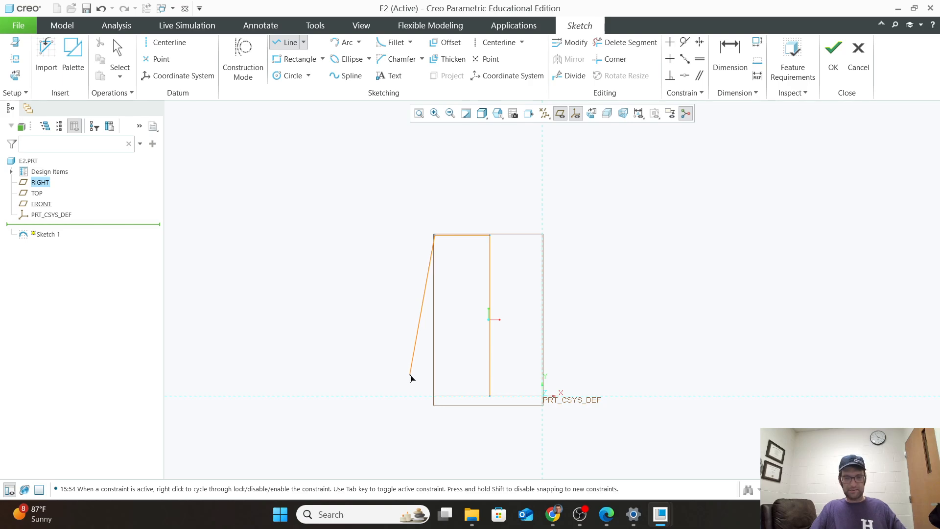
pyautogui.click(409, 375)
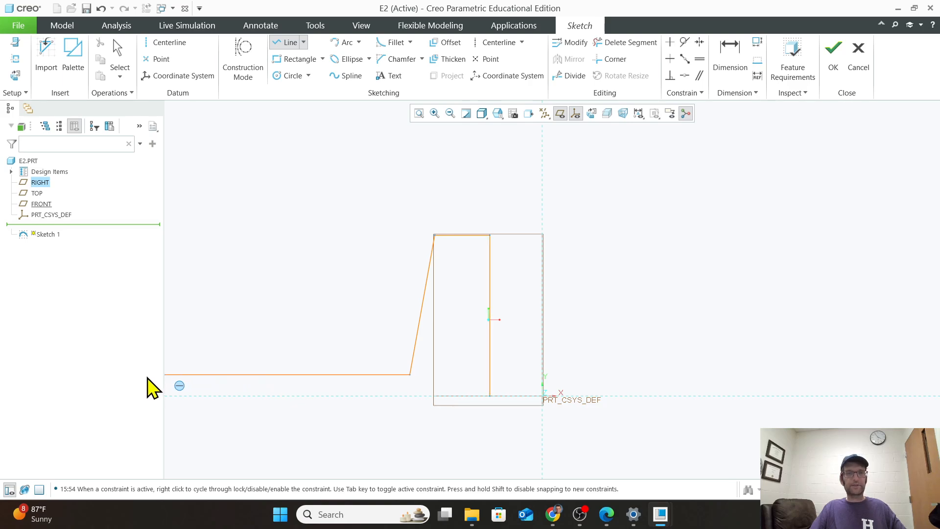
pyautogui.scroll(-3, 174, 379)
pyautogui.scroll(1, 174, 378)
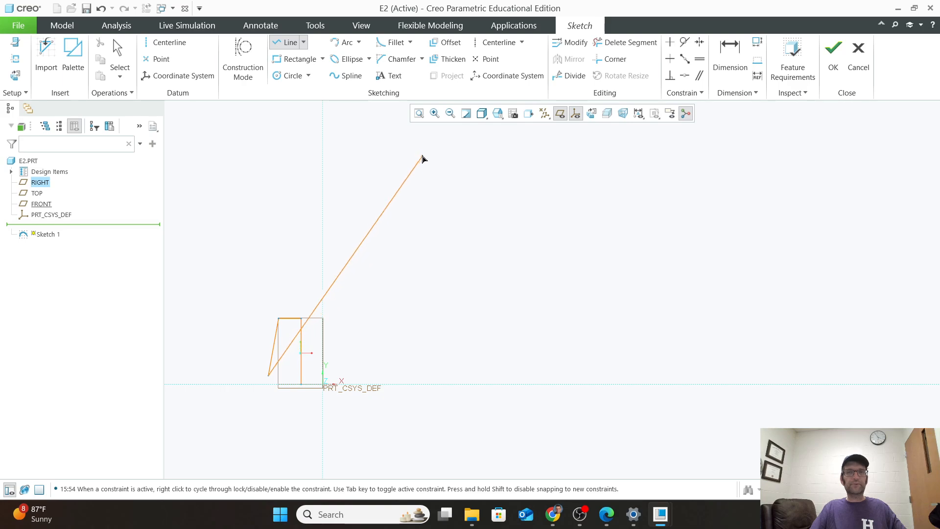
pyautogui.click(422, 116)
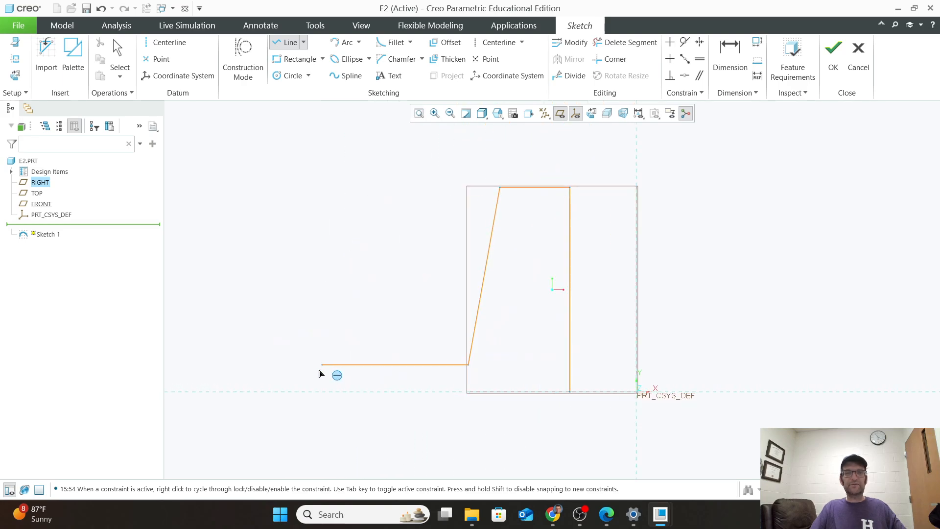
pyautogui.scroll(-1, 319, 377)
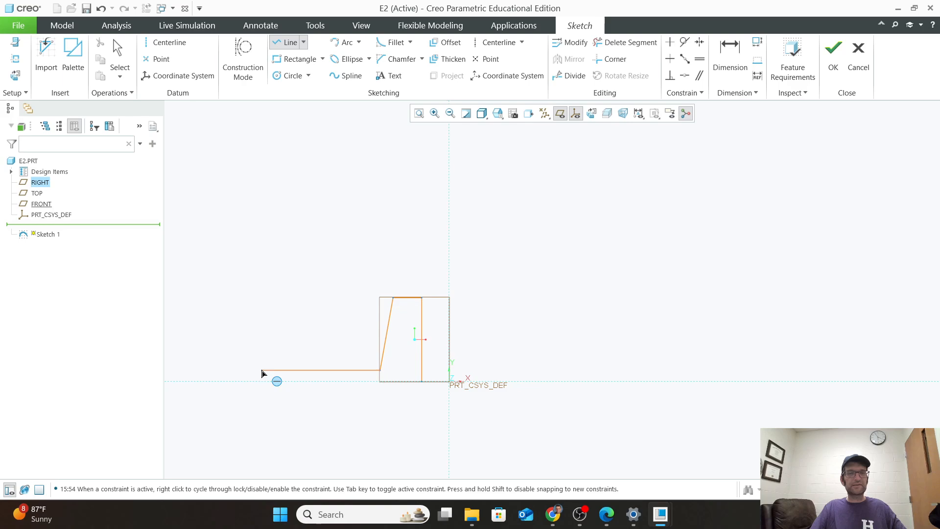
pyautogui.click(248, 370)
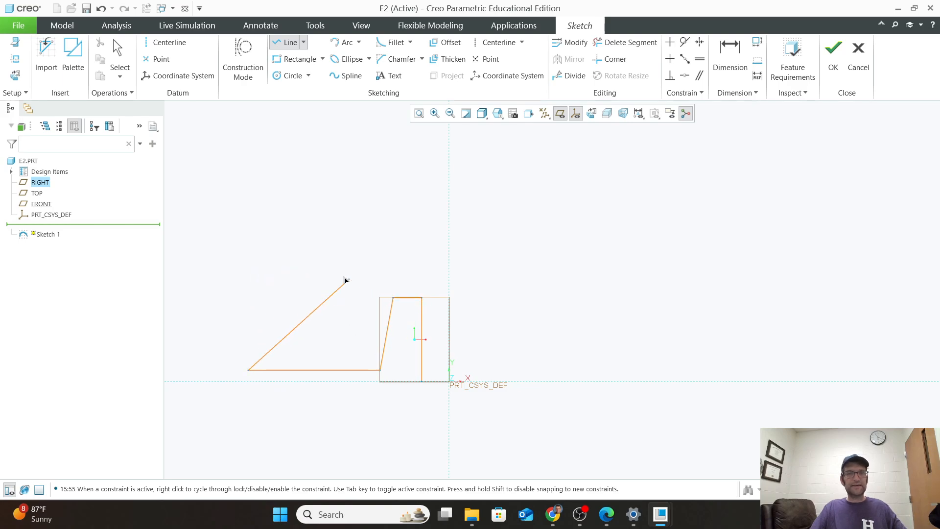
# Draw a wall about 1.93 up from the floor, about 0.30 across, and about 2.08 down to the horizontal reference, ending the chain.
pyautogui.click(252, 234)
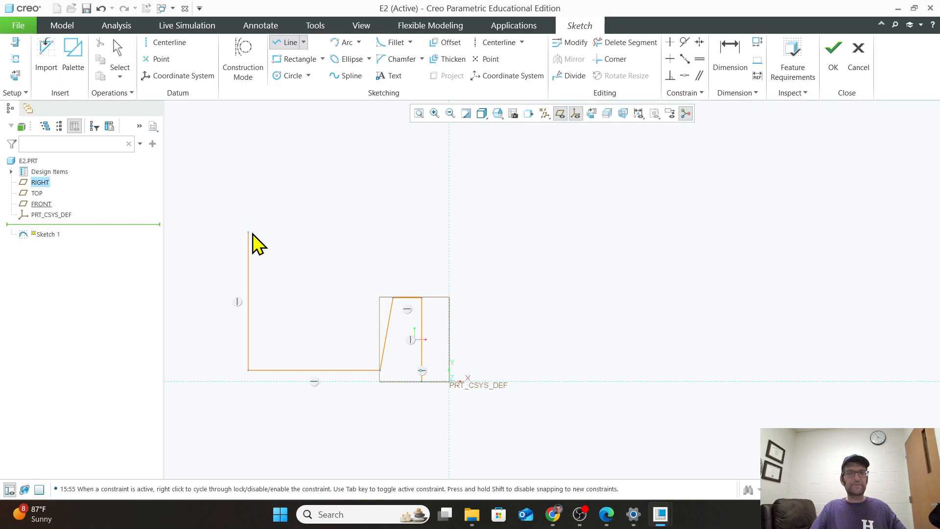
pyautogui.click(227, 237)
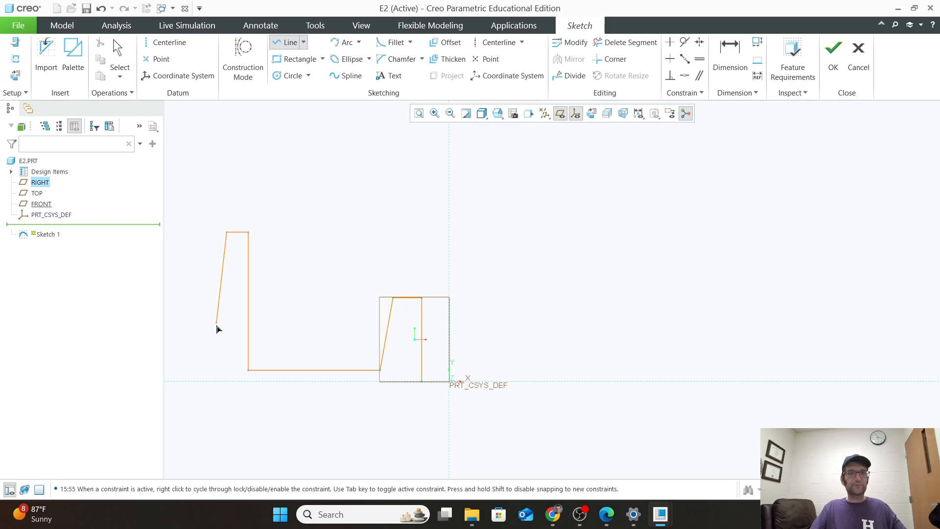
pyautogui.click(225, 381)
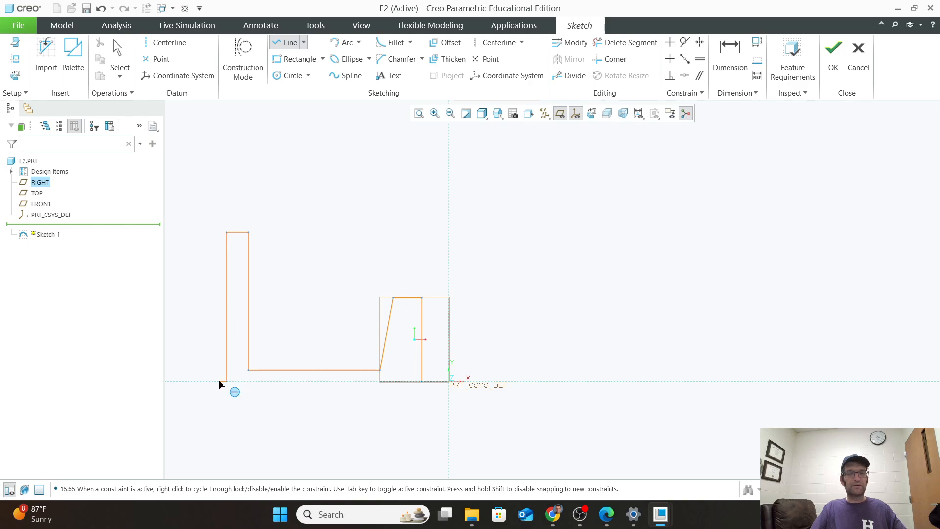
pyautogui.middleClick(245, 398)
pyautogui.scroll(-2, 441, 388)
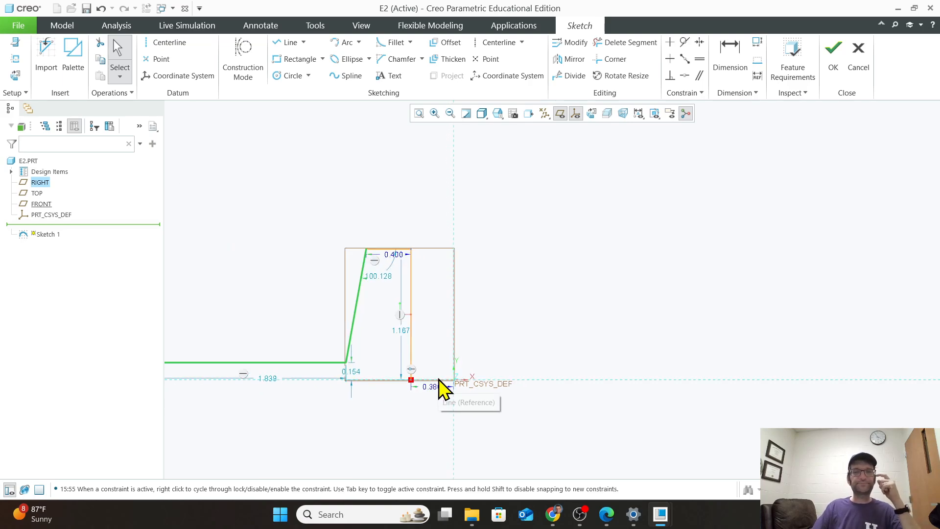
pyautogui.scroll(-2, 511, 350)
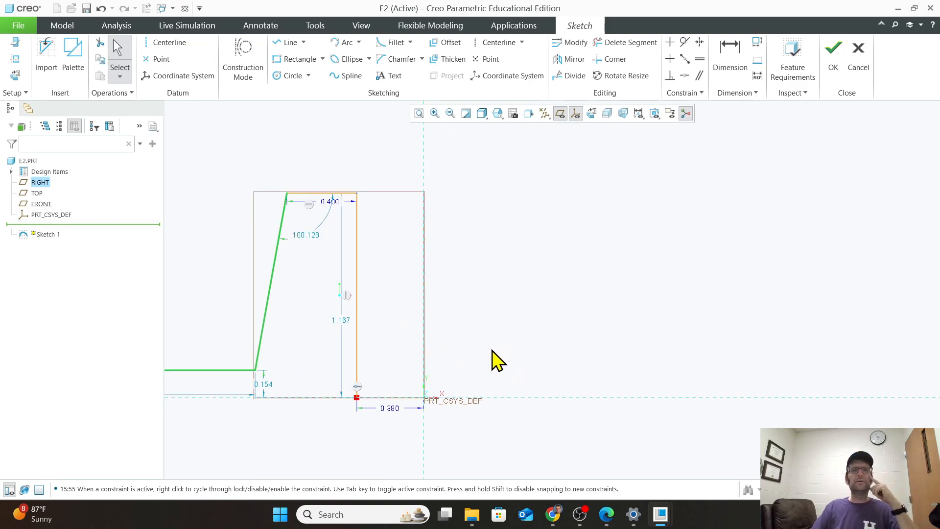
pyautogui.scroll(2, 496, 358)
pyautogui.scroll(-1, 496, 358)
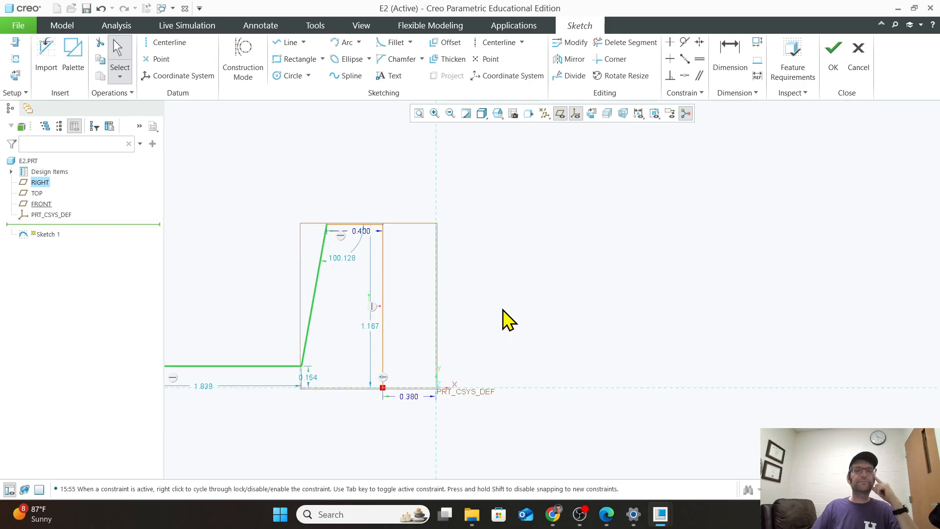
pyautogui.scroll(3, 331, 340)
pyautogui.scroll(-2, 341, 338)
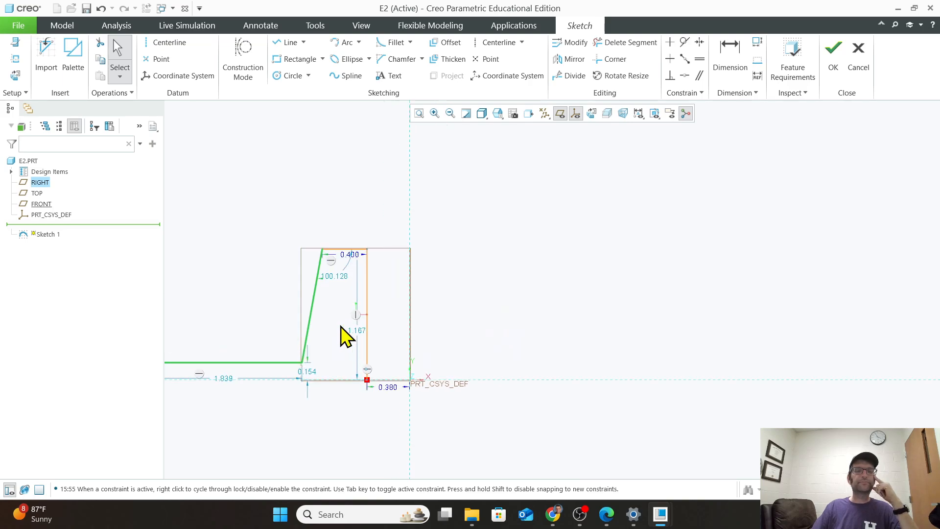
pyautogui.scroll(-1, 350, 333)
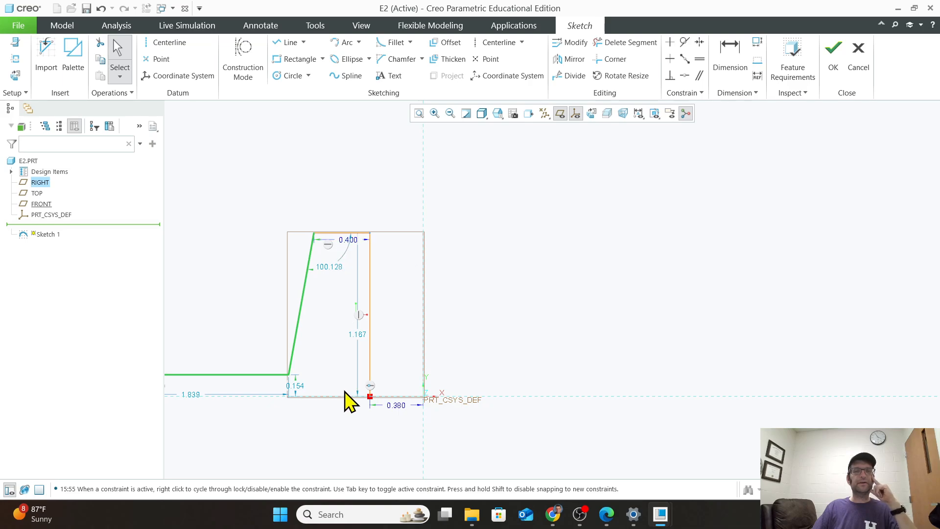
# Replace the slanted line's angle dimension with one between that line and the vertical line near the origin, and set it to 18 degrees.
pyautogui.click(329, 267)
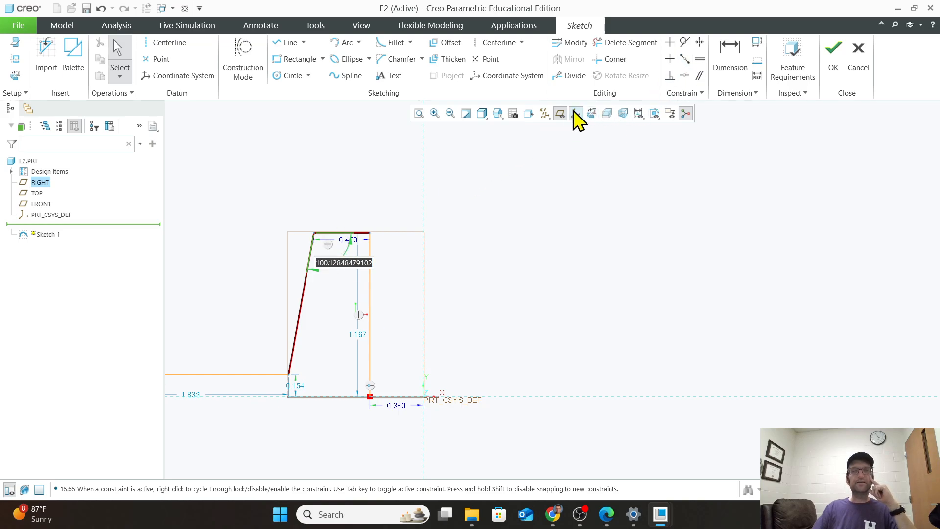
pyautogui.click(503, 273)
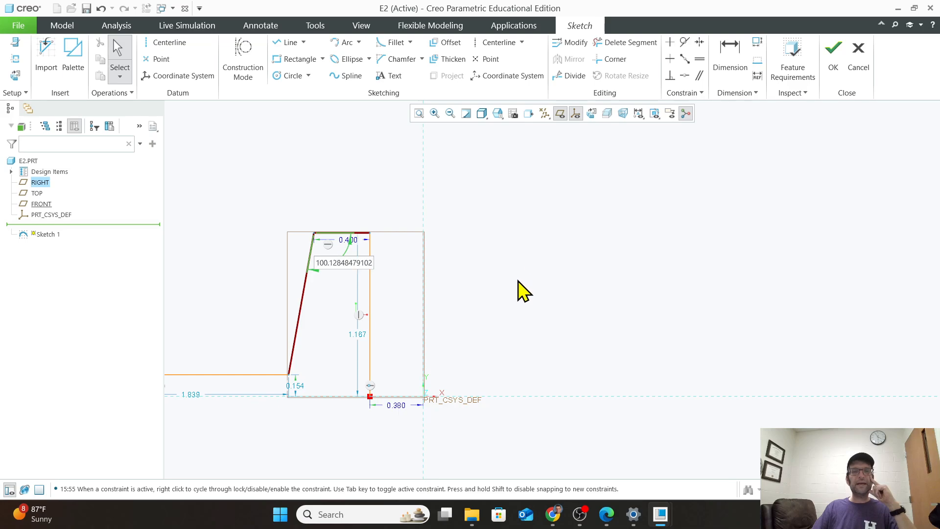
pyautogui.click(623, 259)
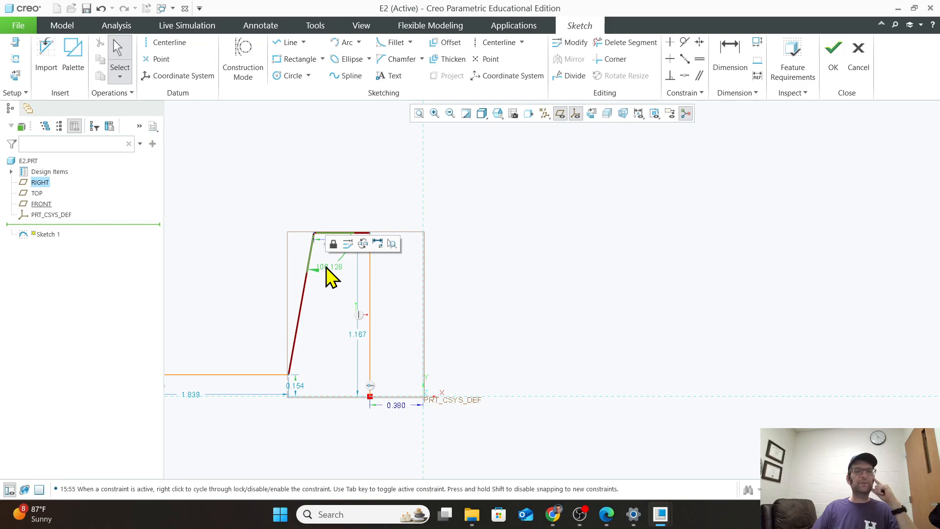
pyautogui.click(362, 243)
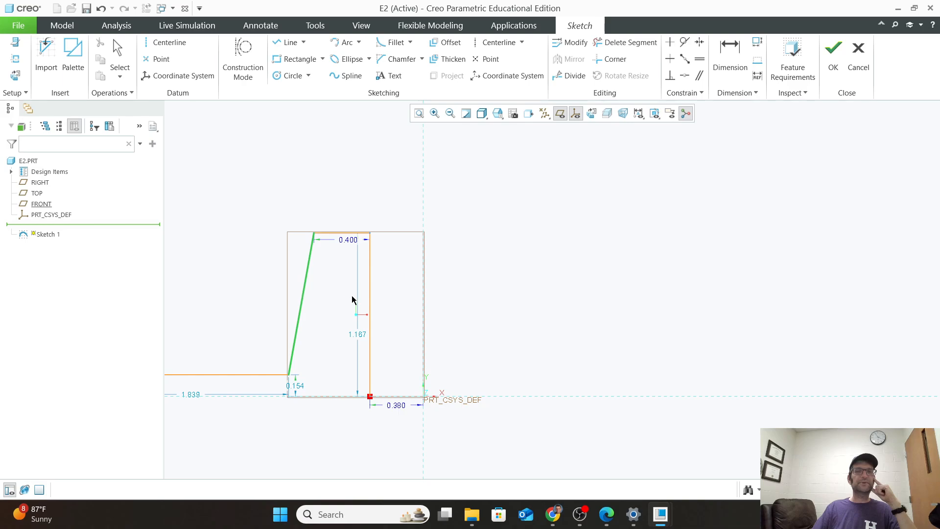
pyautogui.click(371, 302)
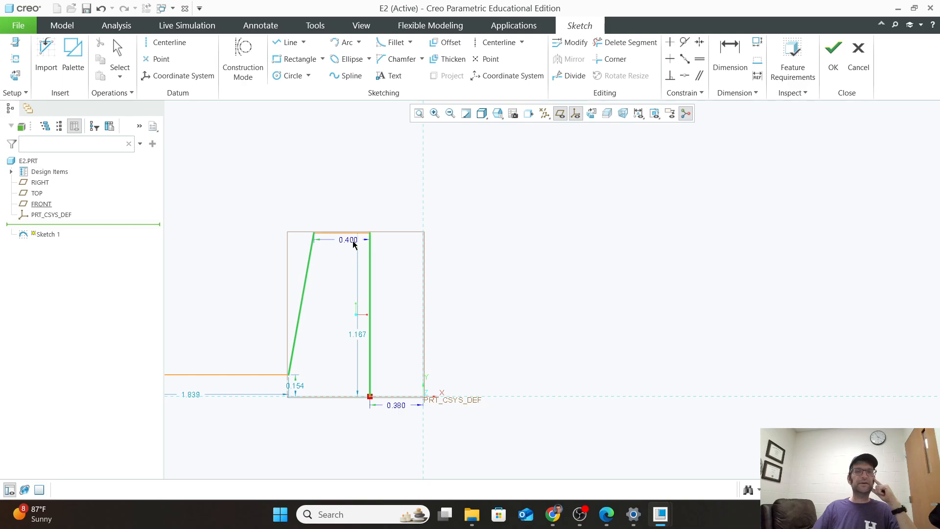
pyautogui.middleClick(340, 204)
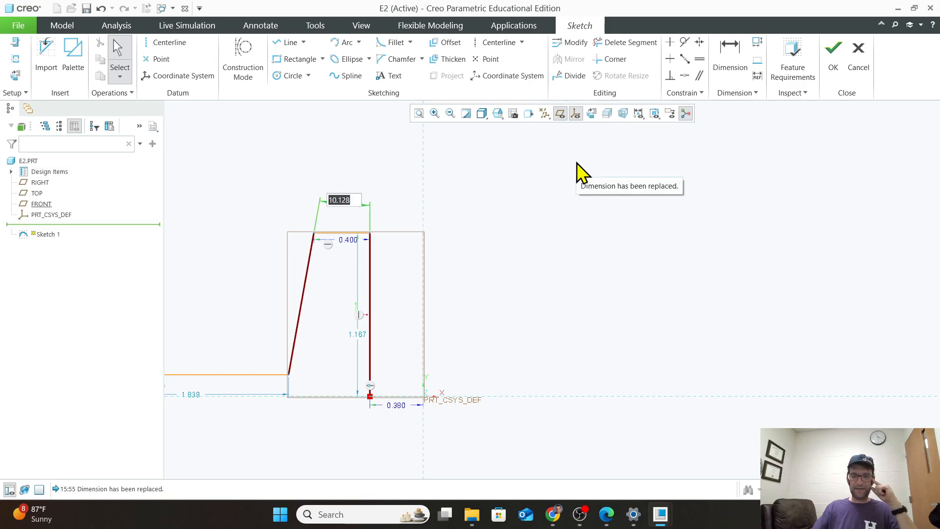
pyautogui.write('18')
pyautogui.press('Return')
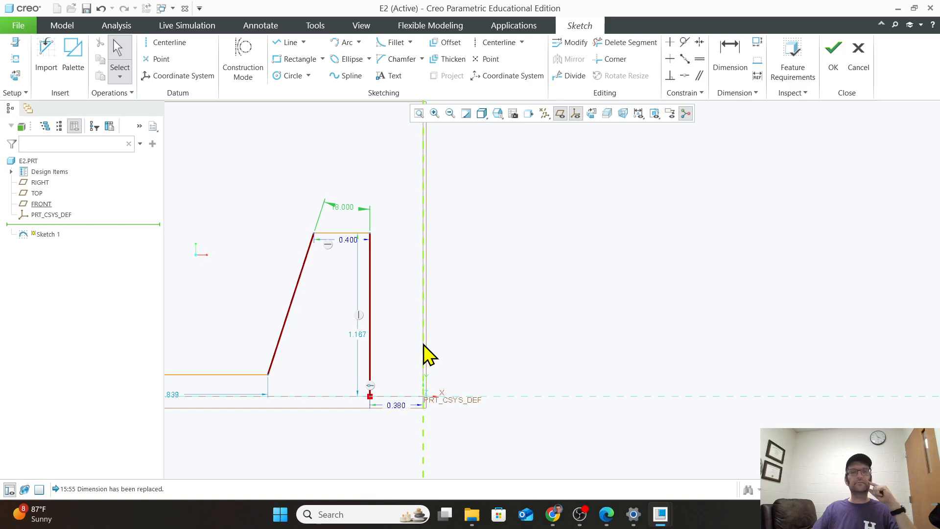
pyautogui.scroll(6, 422, 344)
pyautogui.scroll(-6, 327, 443)
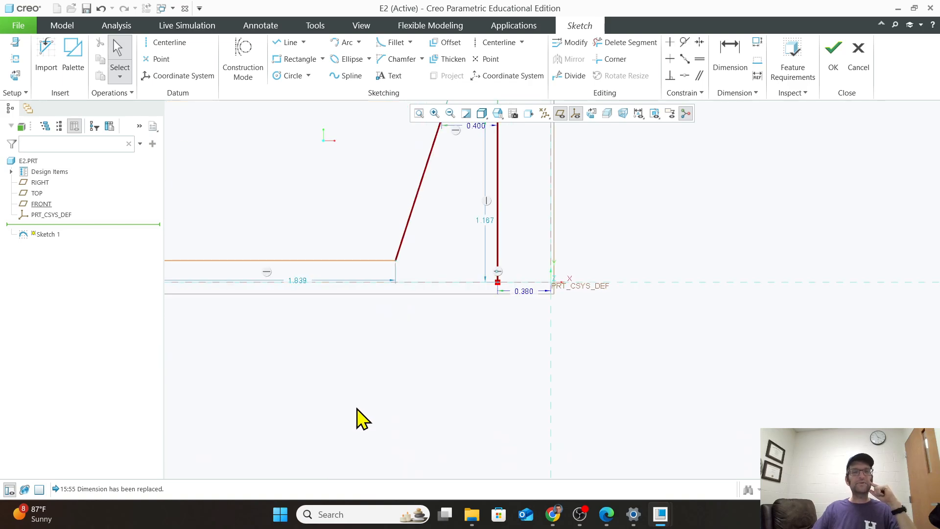
pyautogui.scroll(5, 383, 403)
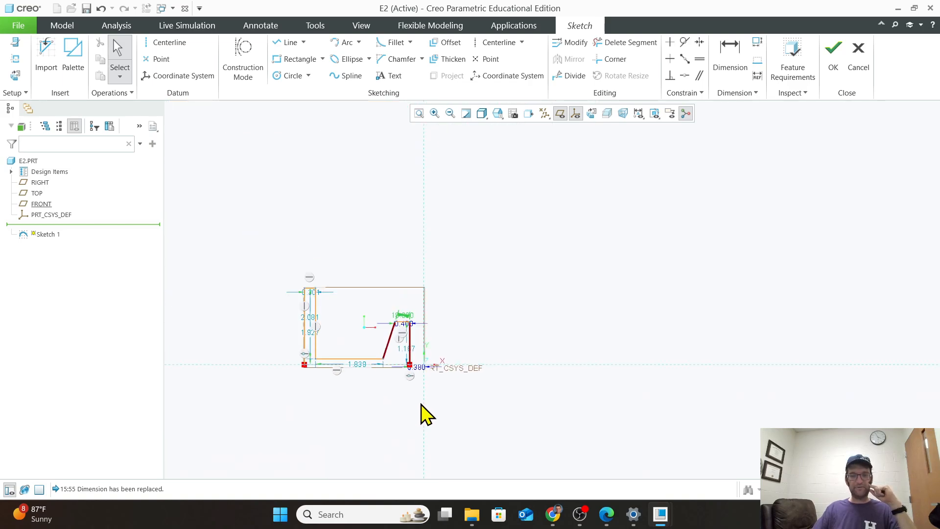
pyautogui.scroll(-5, 383, 367)
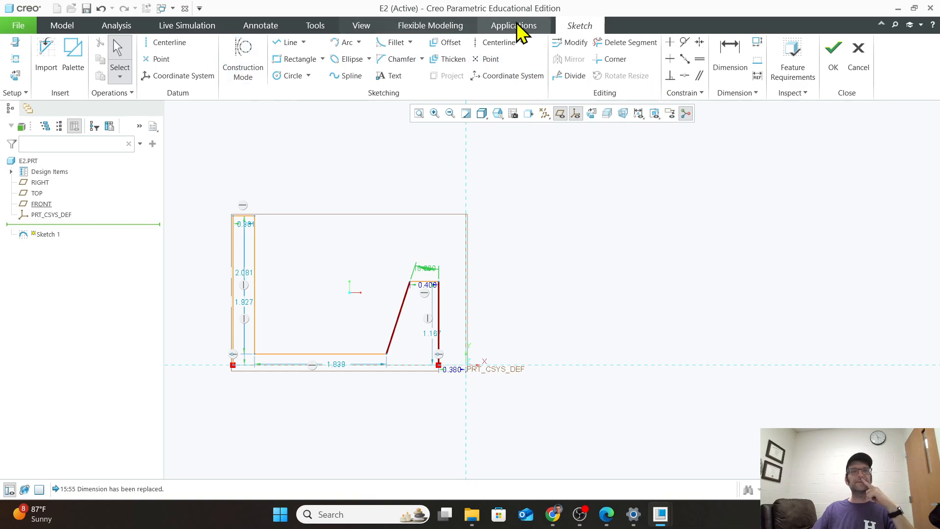
# Hide the datum planes and dimension the slanted line's lower endpoint horizontally from the vertical reference at 1.
pyautogui.click(733, 48)
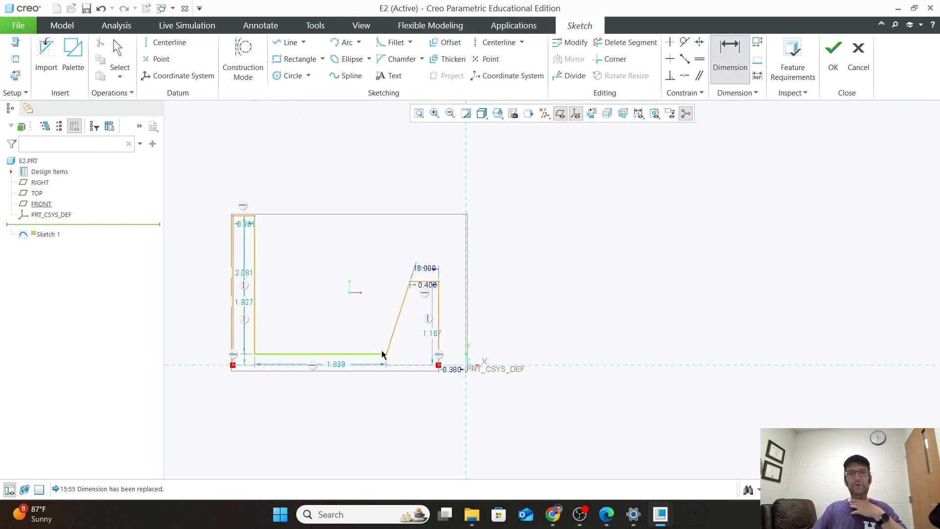
pyautogui.scroll(-3, 385, 354)
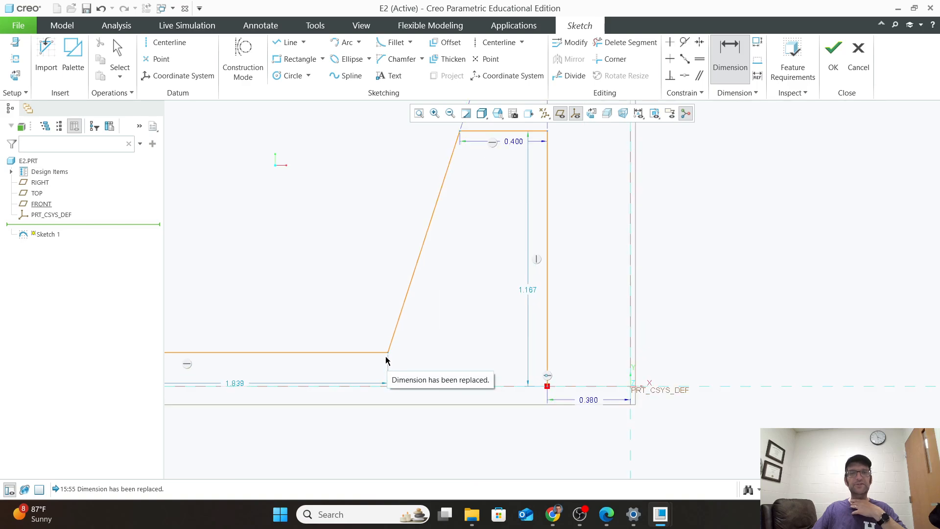
pyautogui.click(384, 352)
pyautogui.scroll(2, 561, 291)
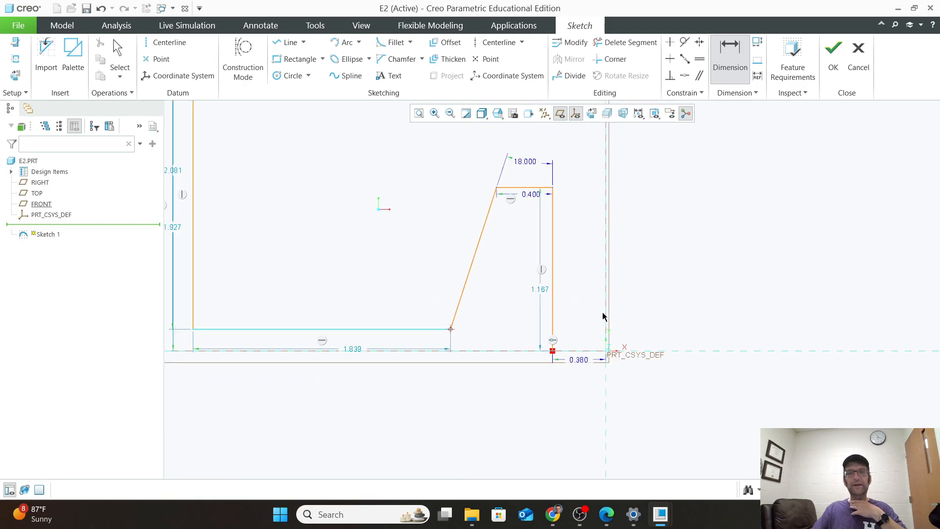
pyautogui.scroll(-4, 617, 331)
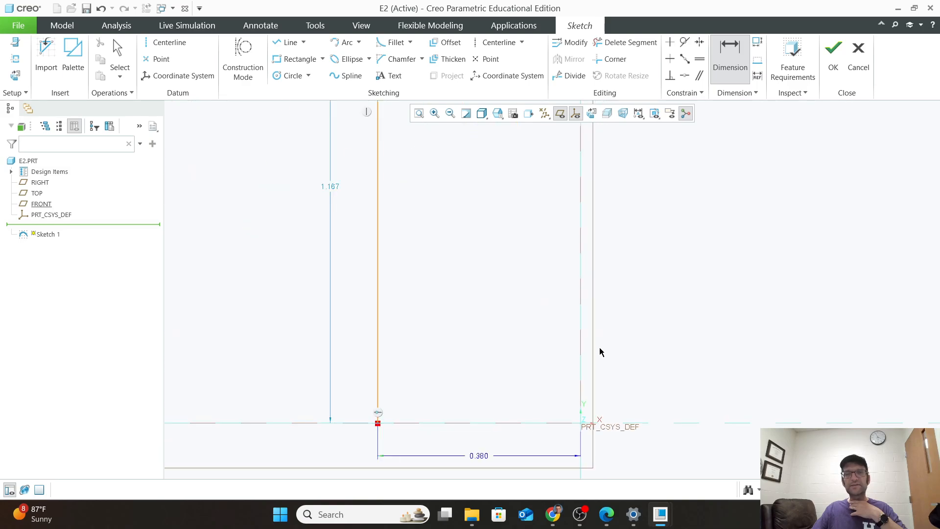
pyautogui.scroll(1, 612, 400)
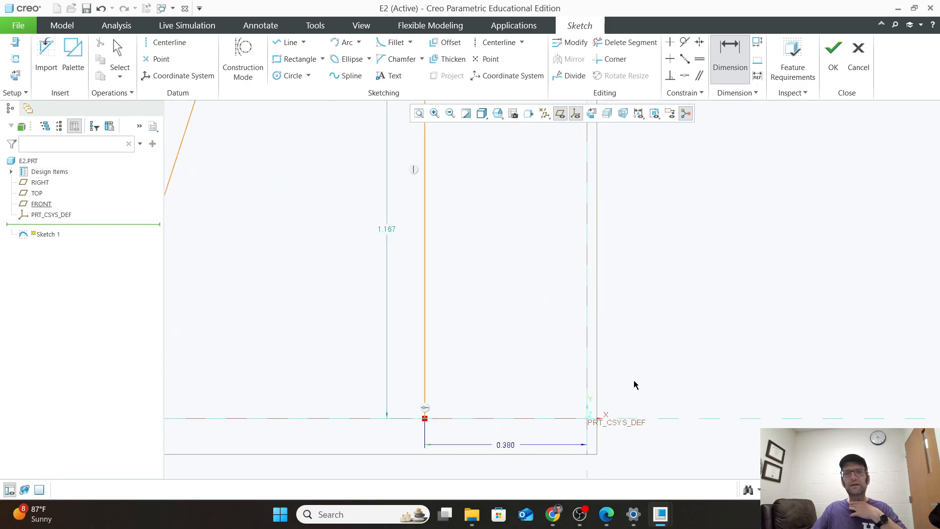
pyautogui.scroll(6, 637, 380)
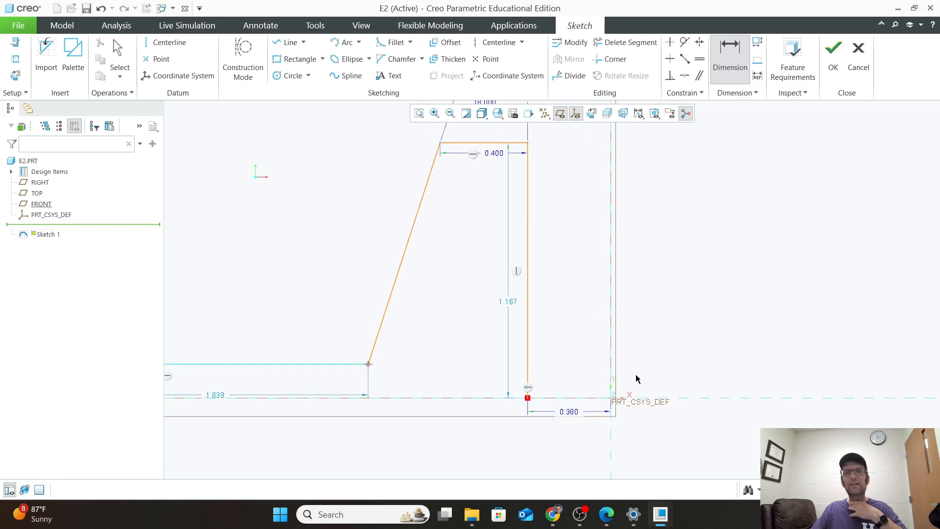
pyautogui.scroll(-3, 636, 377)
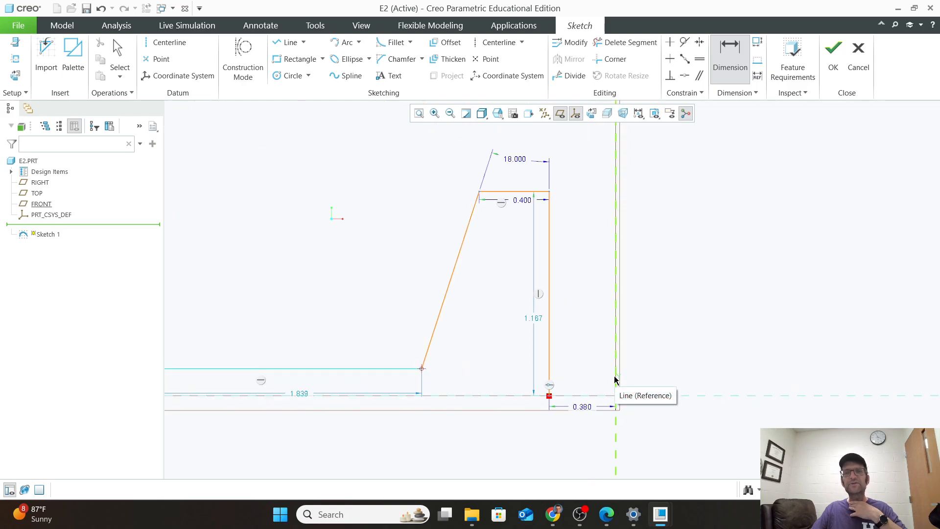
pyautogui.click(616, 381)
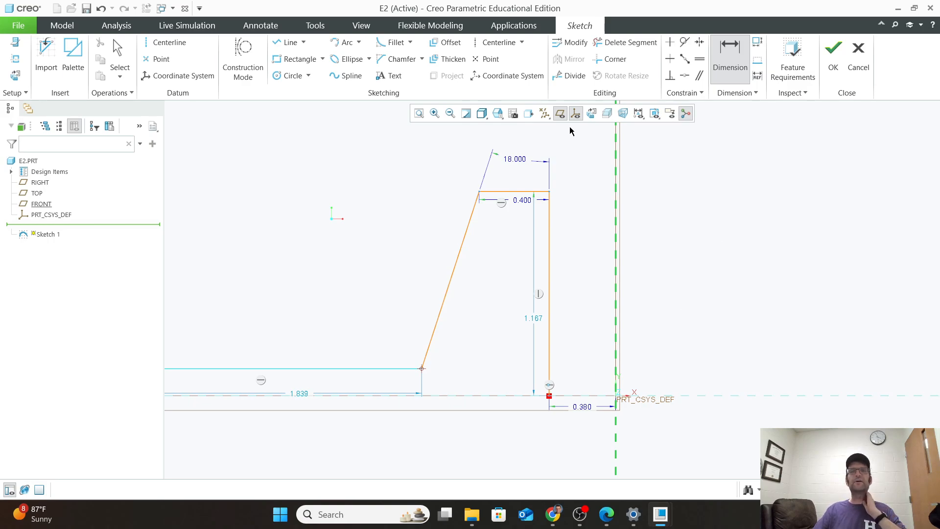
pyautogui.click(560, 115)
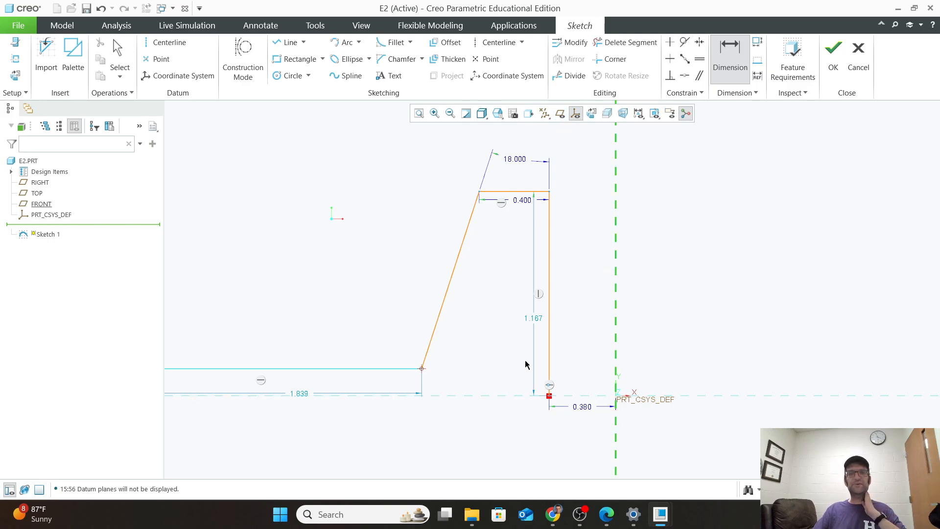
pyautogui.scroll(3, 525, 364)
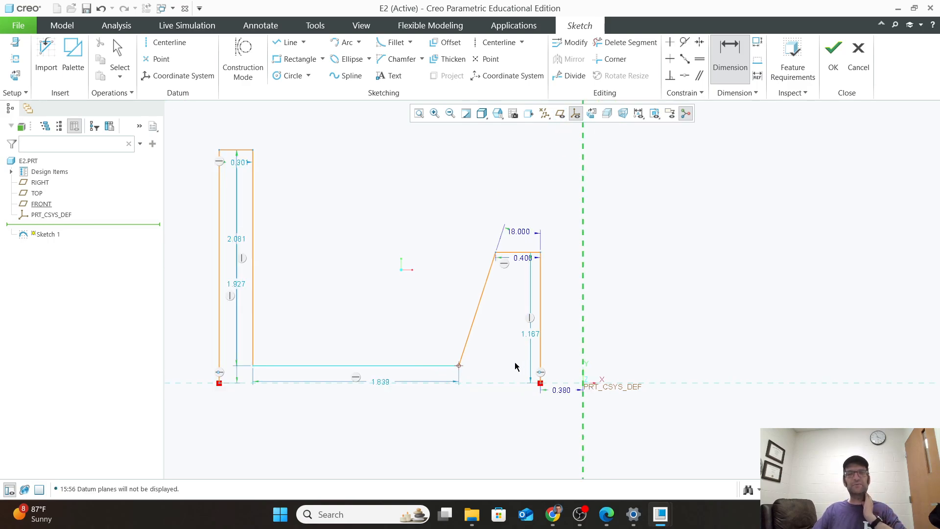
pyautogui.click(459, 365)
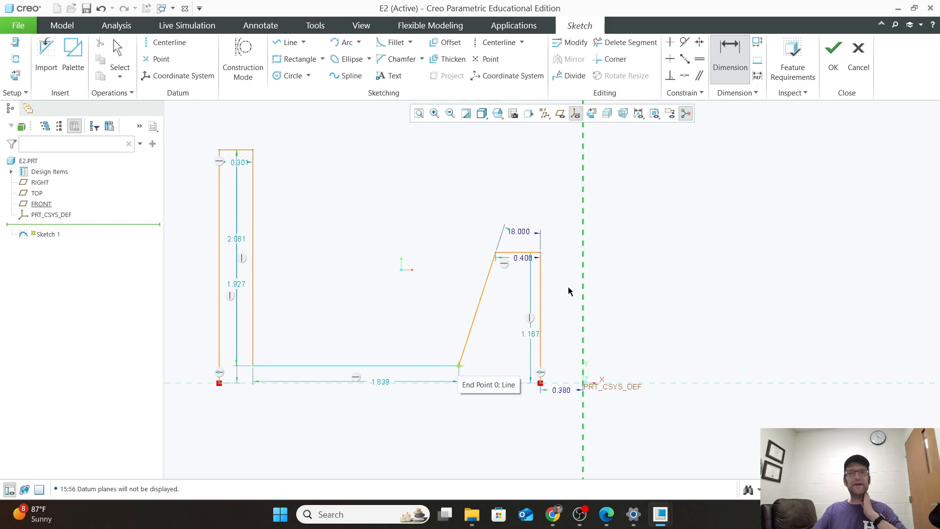
pyautogui.middleClick(536, 182)
pyautogui.write('1')
pyautogui.press('Return')
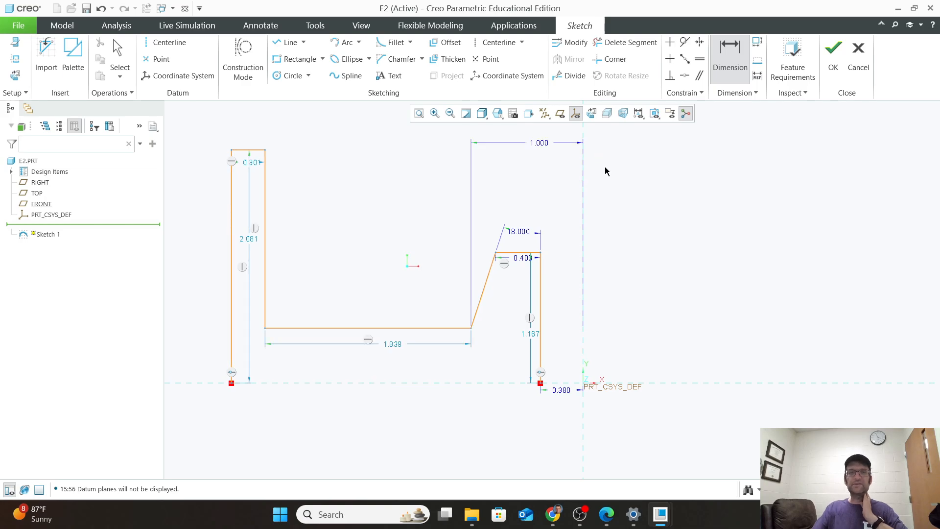
# Try to dimension the horizontal distance between the vertical reference and the tall wall's outer top corner.
pyautogui.scroll(-1, 413, 370)
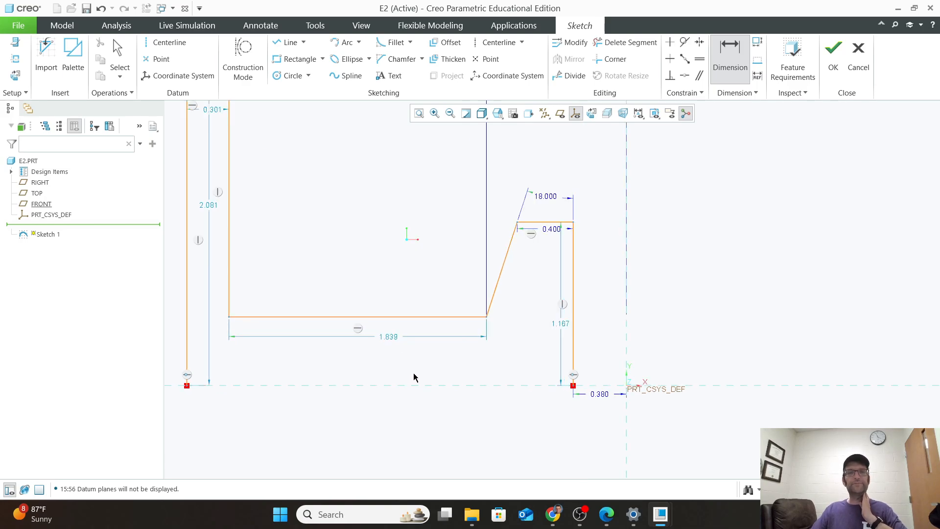
pyautogui.scroll(2, 421, 371)
pyautogui.scroll(2, 430, 369)
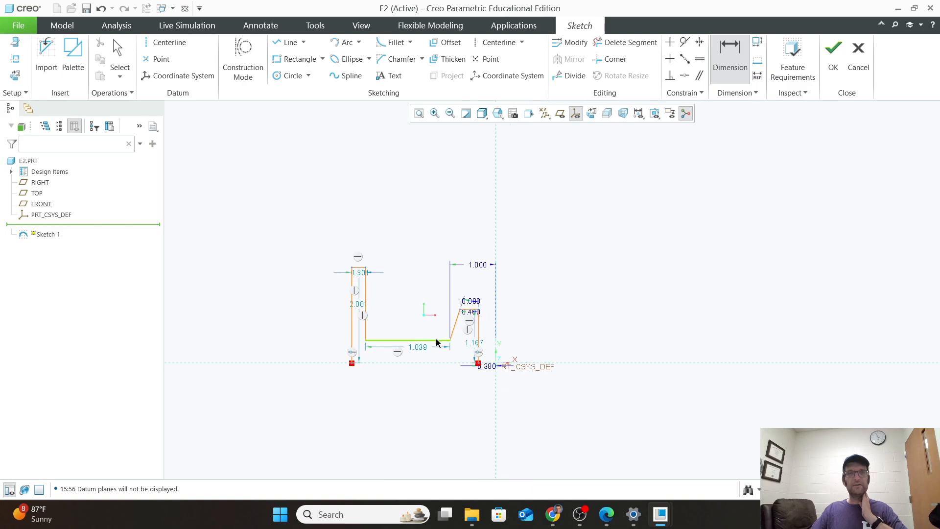
pyautogui.scroll(-1, 413, 276)
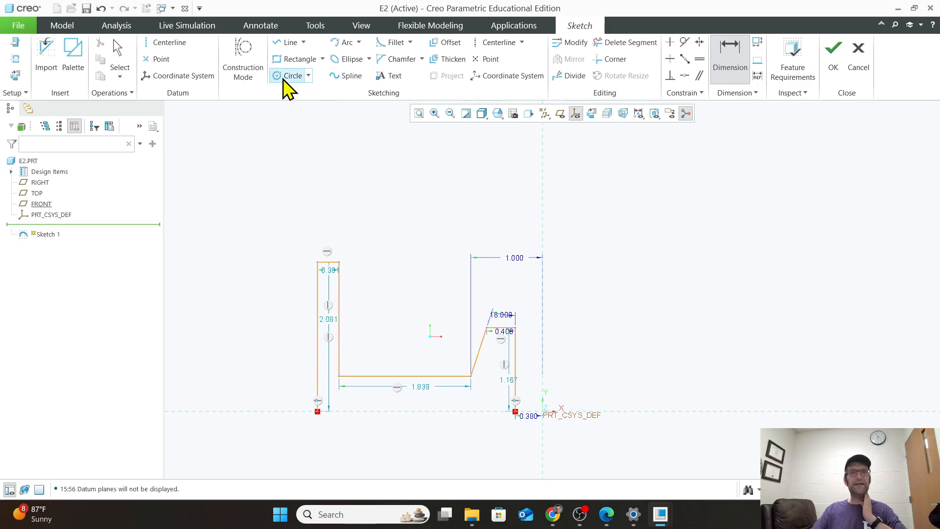
pyautogui.click(722, 47)
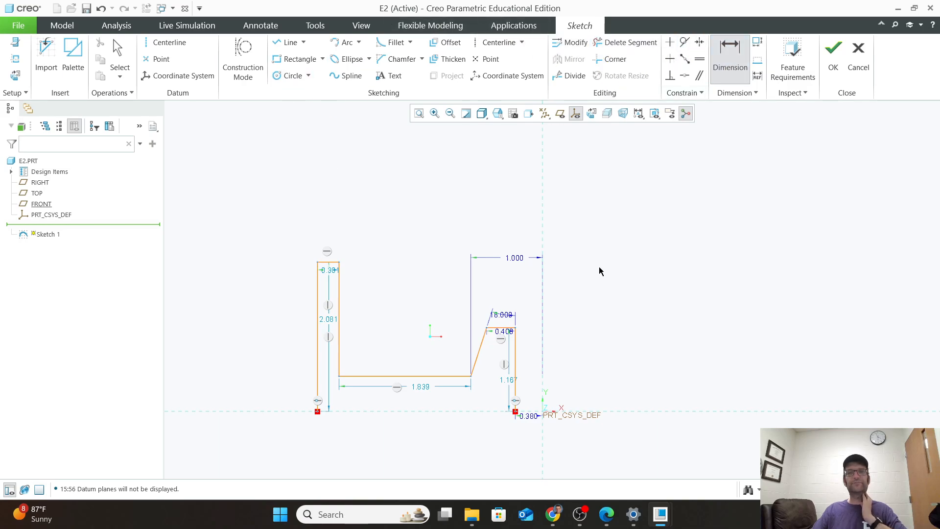
pyautogui.click(543, 234)
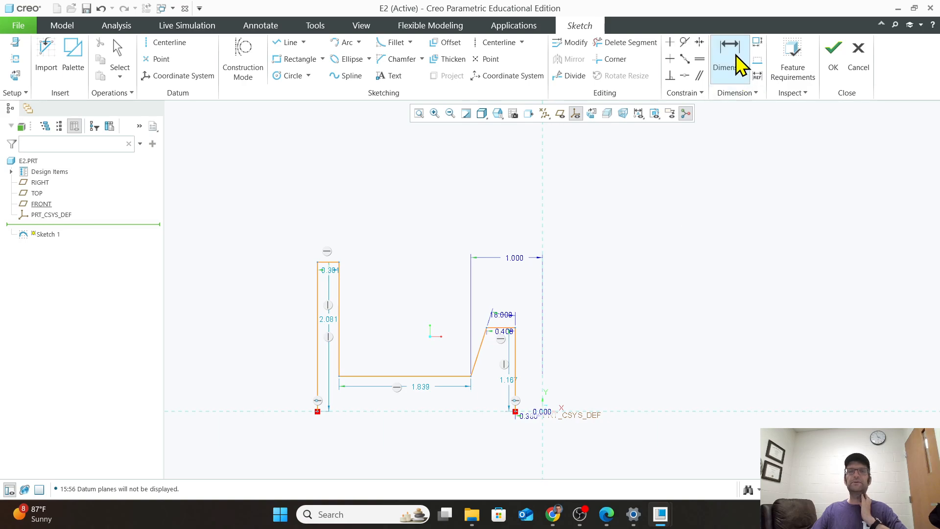
pyautogui.click(317, 262)
pyautogui.middleClick(373, 192)
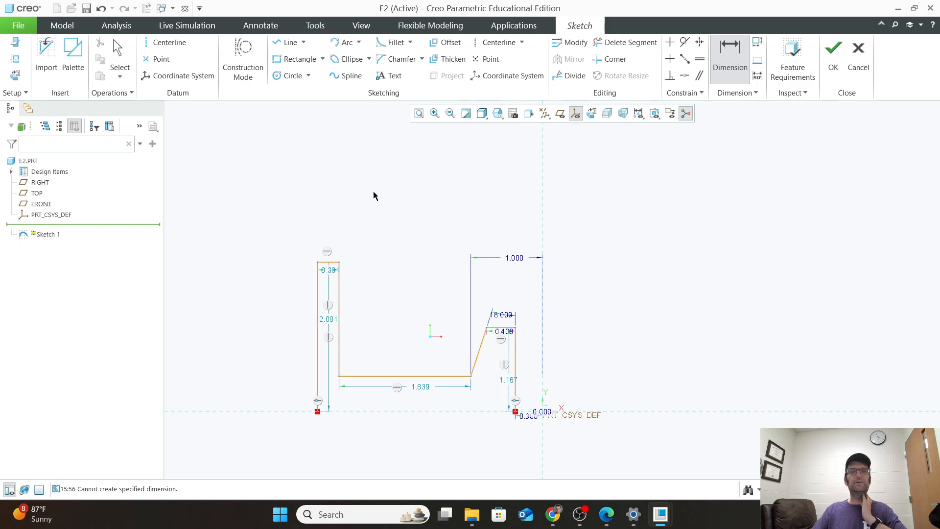
pyautogui.scroll(-4, 414, 437)
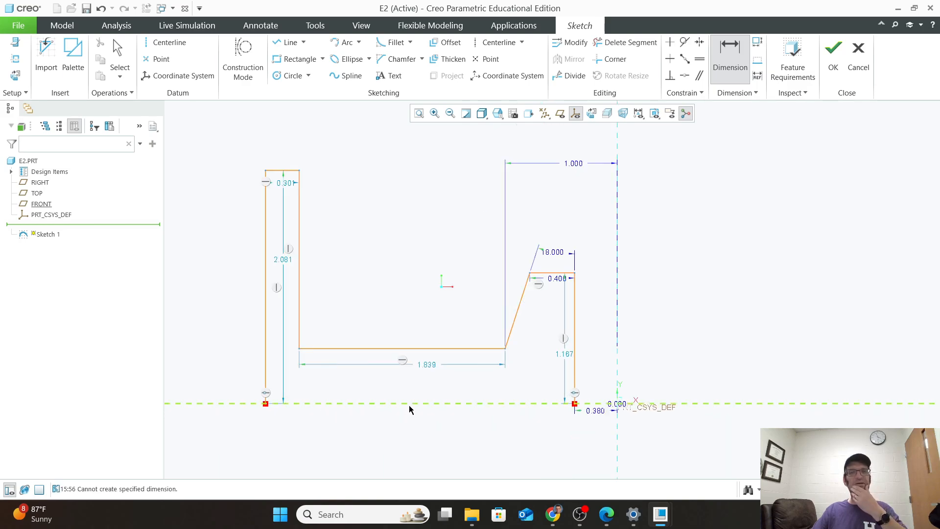
pyautogui.click(433, 369)
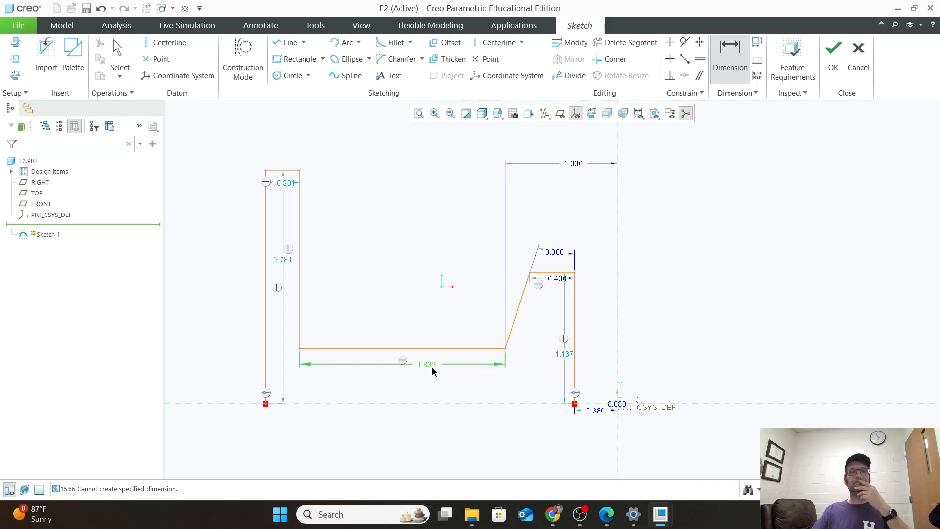
pyautogui.middleClick(397, 382)
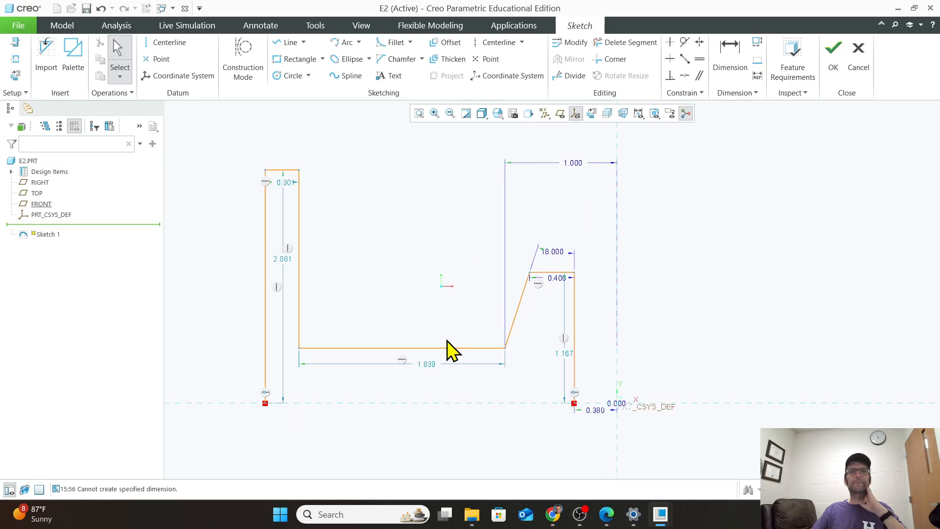
# Replace the floor line's length dimension with a horizontal one from the vertical reference to the tall wall's outer line.
pyautogui.click(437, 374)
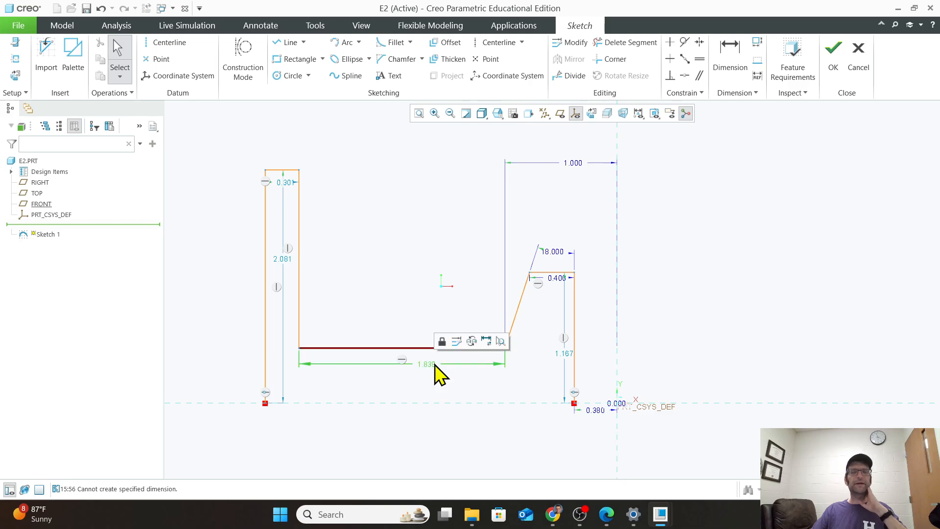
pyautogui.click(472, 341)
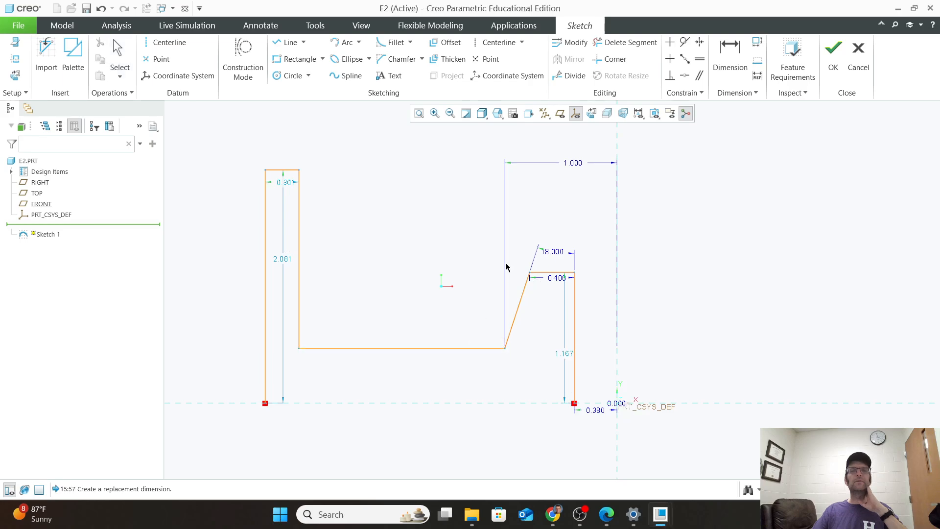
pyautogui.click(616, 155)
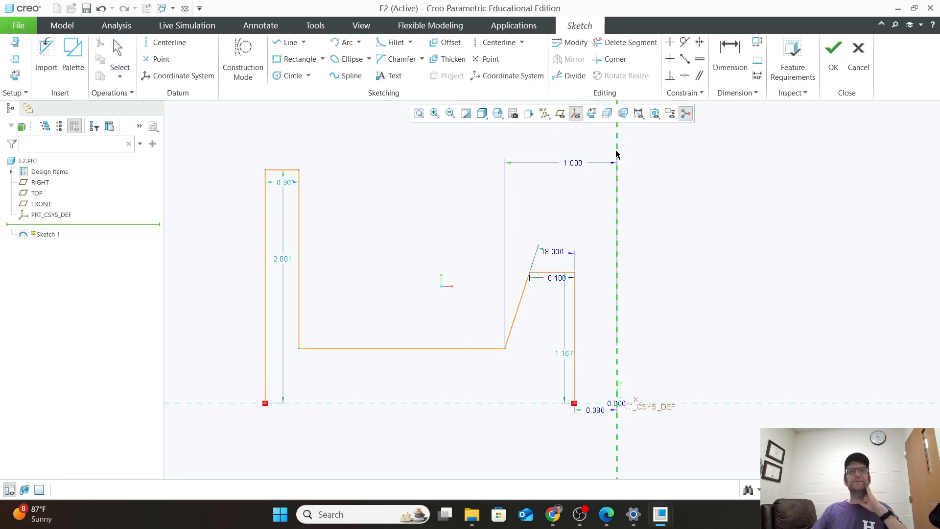
pyautogui.click(268, 174)
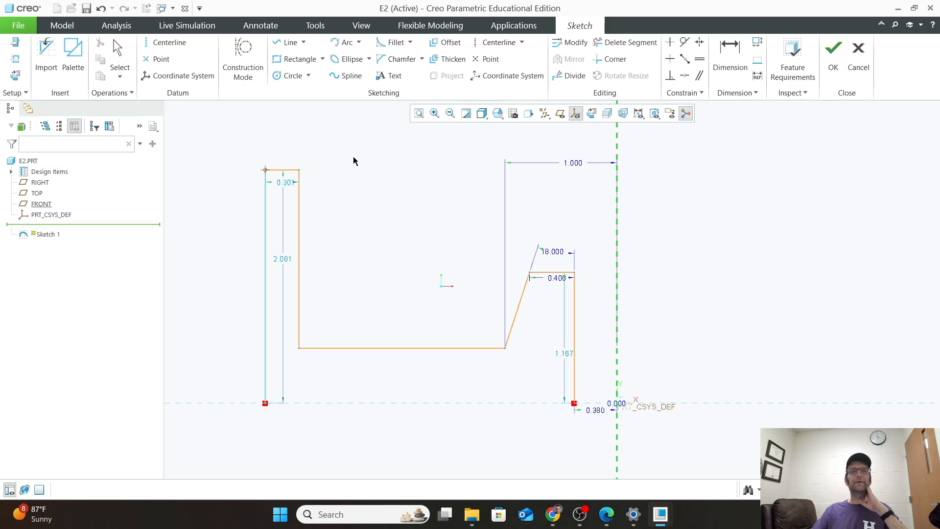
pyautogui.middleClick(371, 137)
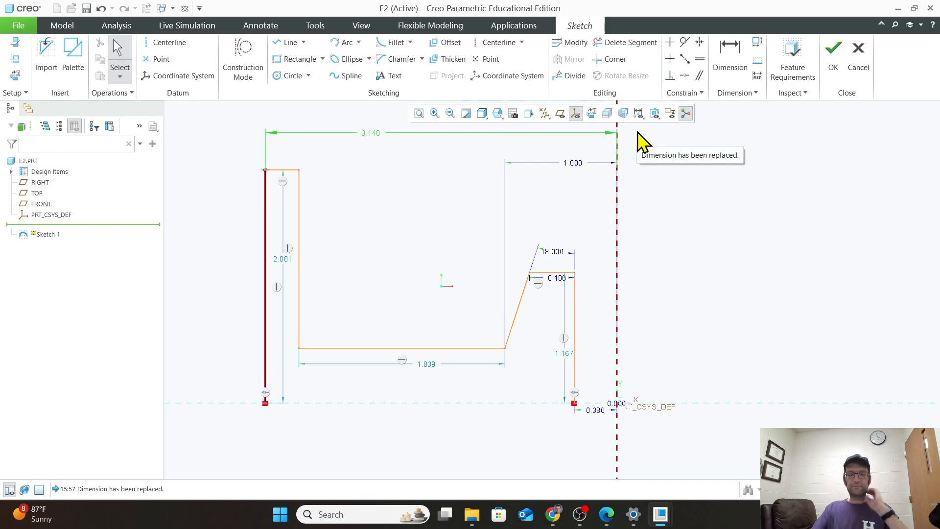
# Try setting the distance from the vertical reference to the tall wall's outer line to 2.5, and undo the change.
pyautogui.write('2.')
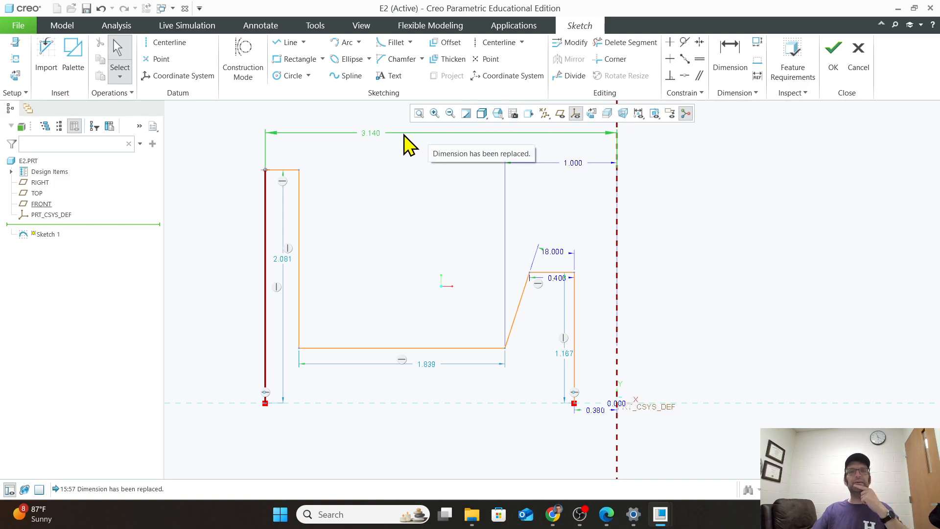
pyautogui.doubleClick(379, 137)
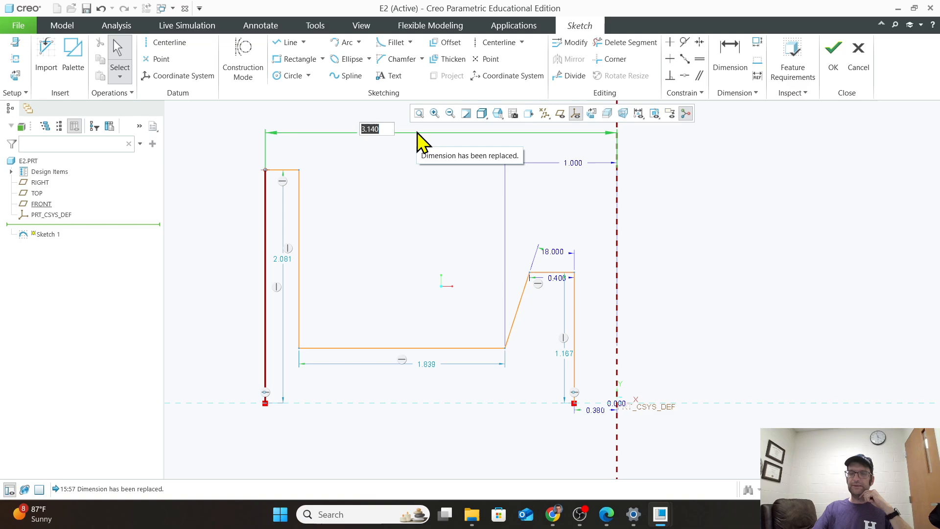
pyautogui.write('2.5')
pyautogui.press('Return')
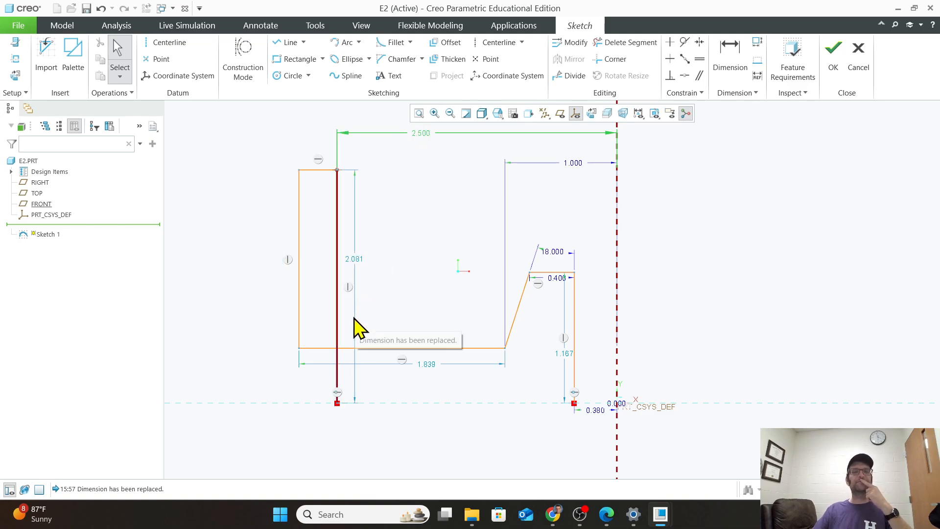
pyautogui.scroll(-3, 346, 345)
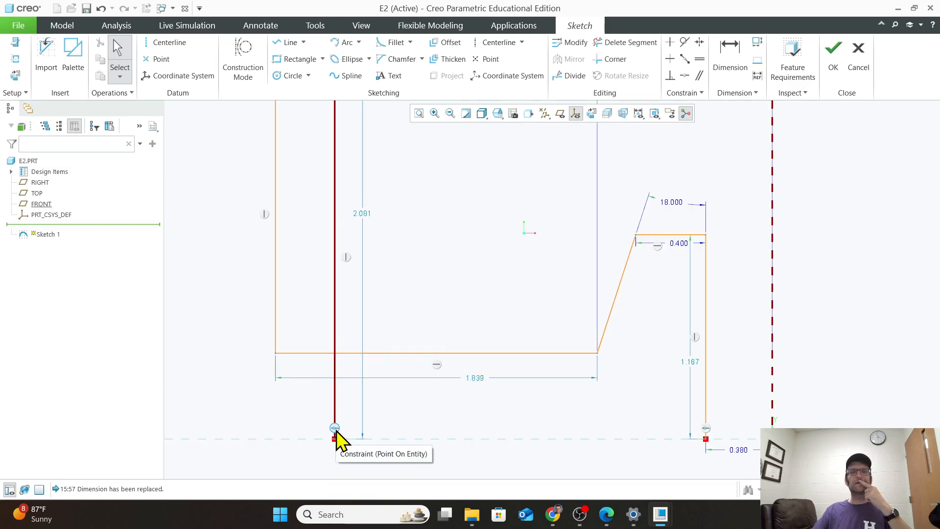
pyautogui.scroll(3, 334, 431)
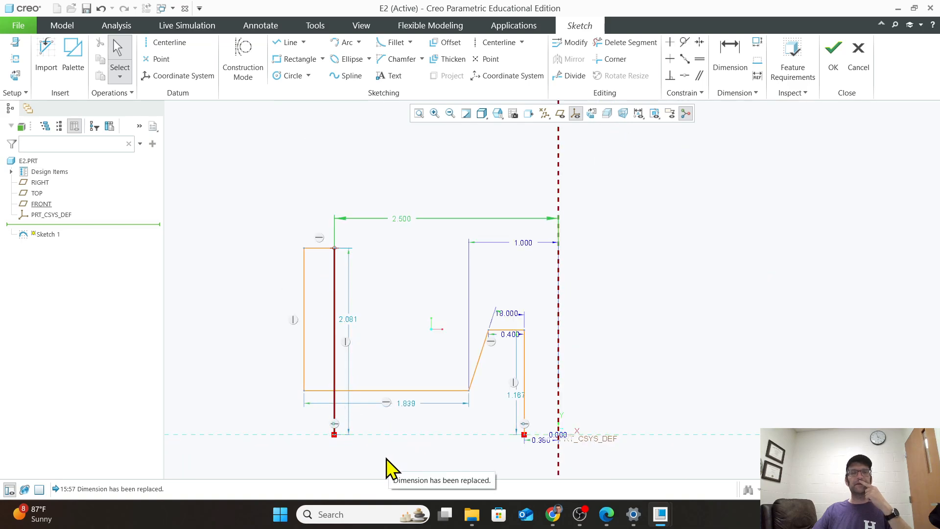
pyautogui.hotkey('ctrl', 'z')
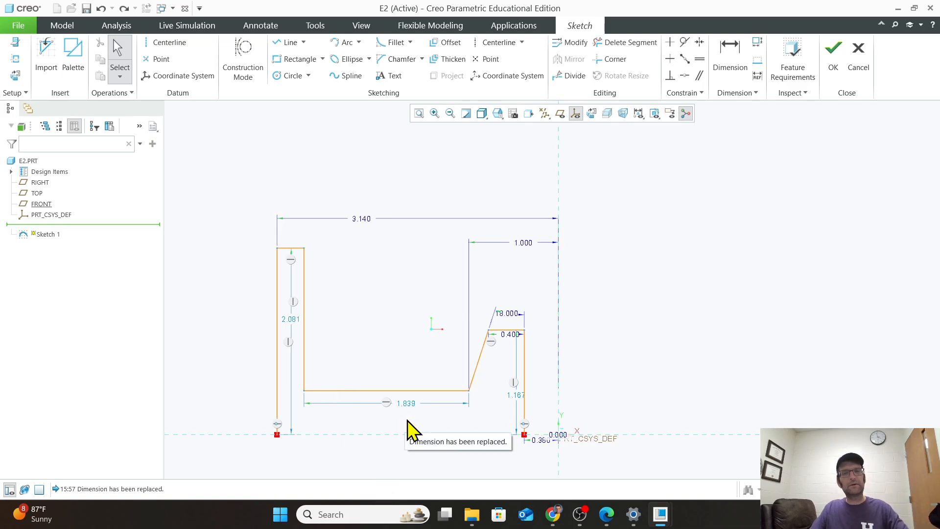
# Set the tall wall's height to 1 and move its dimension to the outer side of the profile.
pyautogui.scroll(-2, 332, 424)
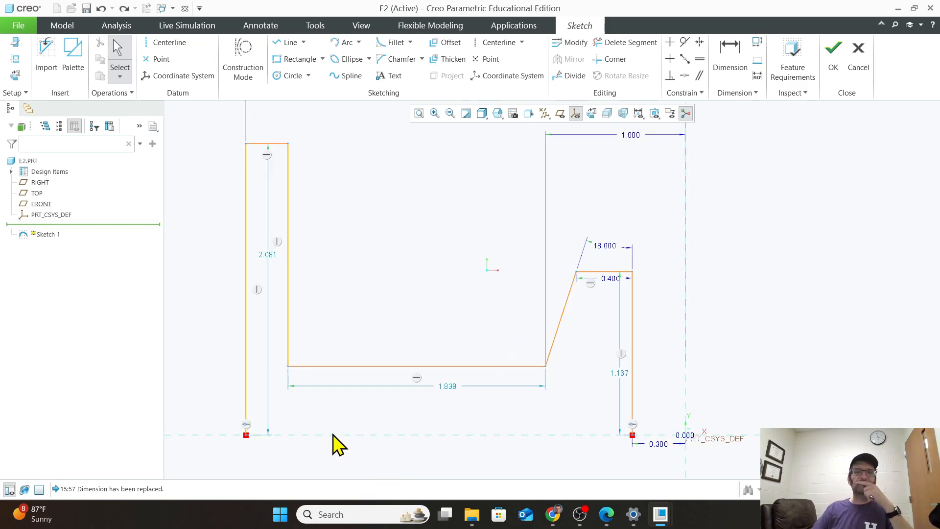
pyautogui.scroll(1, 331, 434)
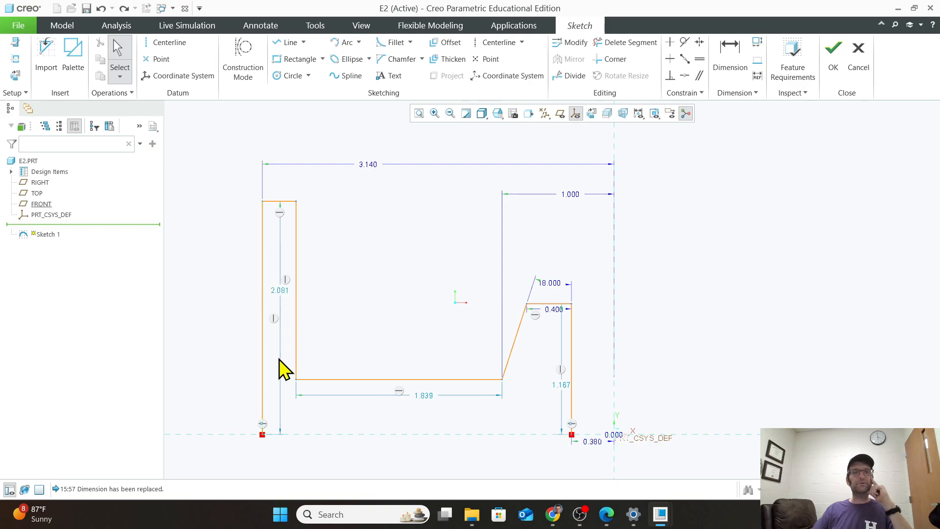
pyautogui.doubleClick(277, 290)
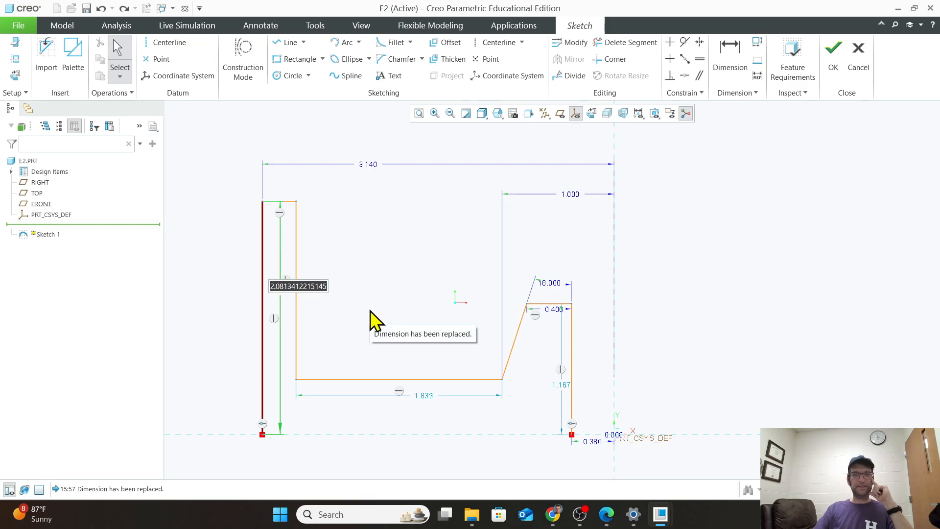
pyautogui.write('1')
pyautogui.press('Return')
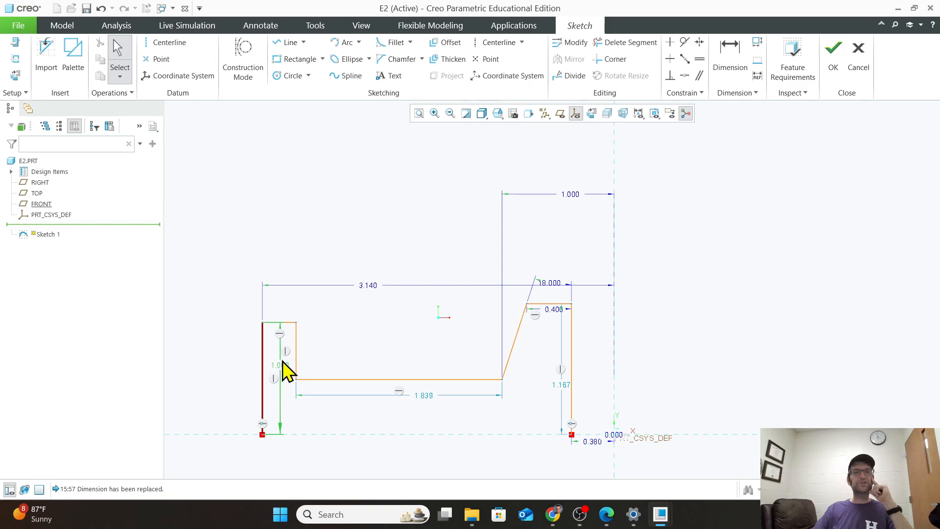
pyautogui.moveTo(281, 367); pyautogui.dragTo(215, 361)
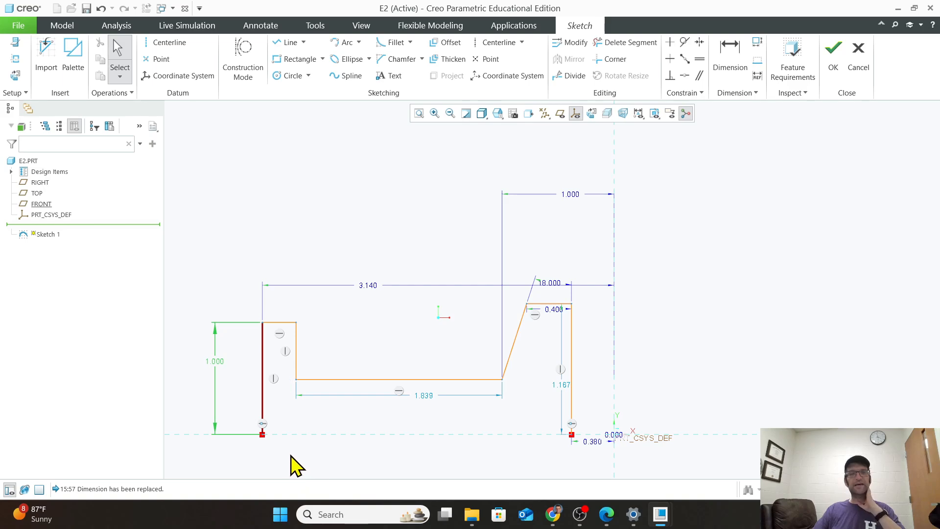
# Dimension the floor line's height above the horizontal reference and set it to 0.125.
pyautogui.scroll(2, 289, 457)
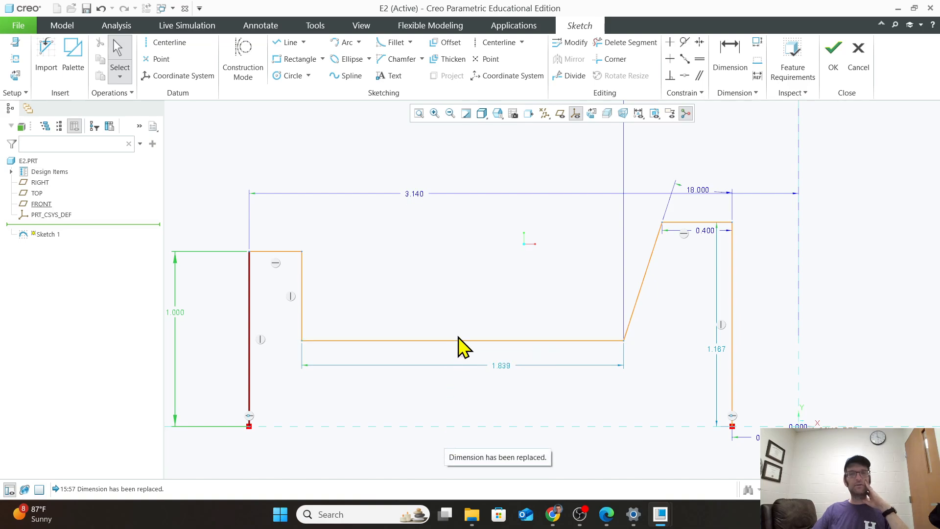
pyautogui.scroll(-1, 448, 411)
pyautogui.scroll(-1, 558, 181)
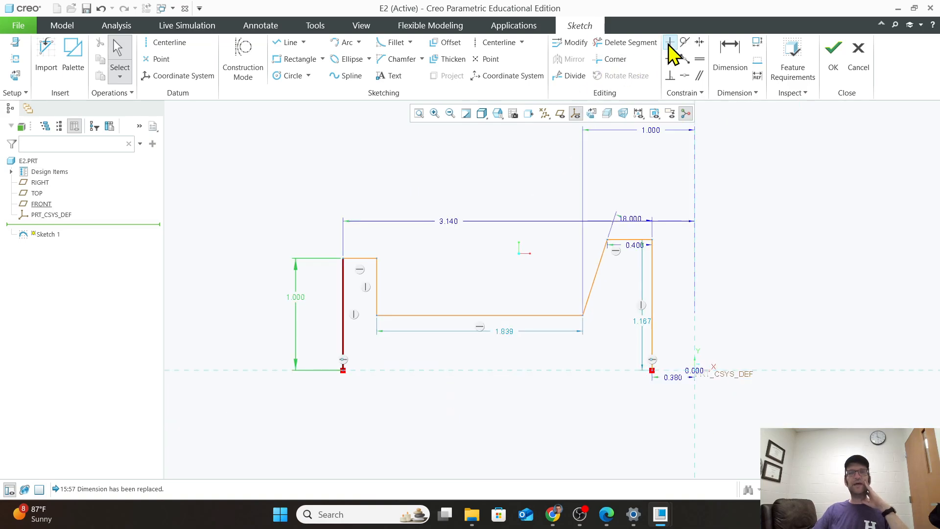
pyautogui.click(722, 44)
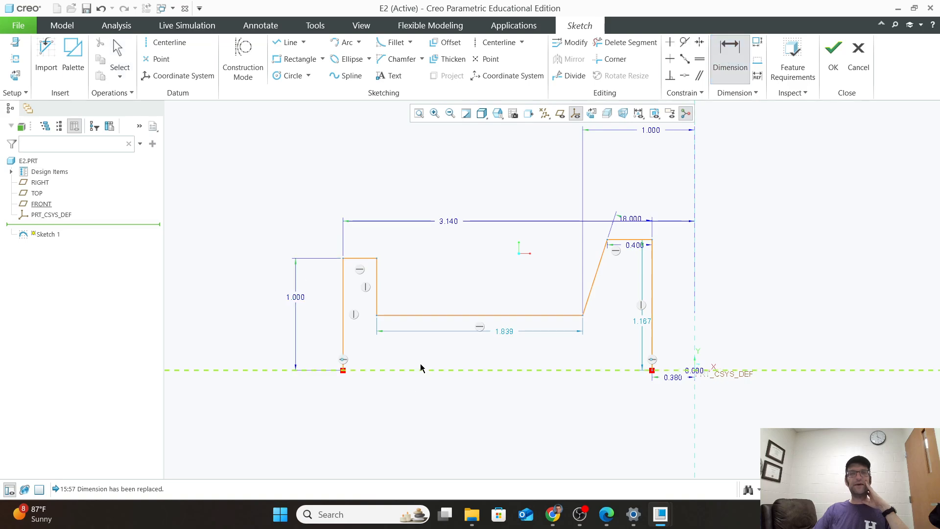
pyautogui.click(443, 314)
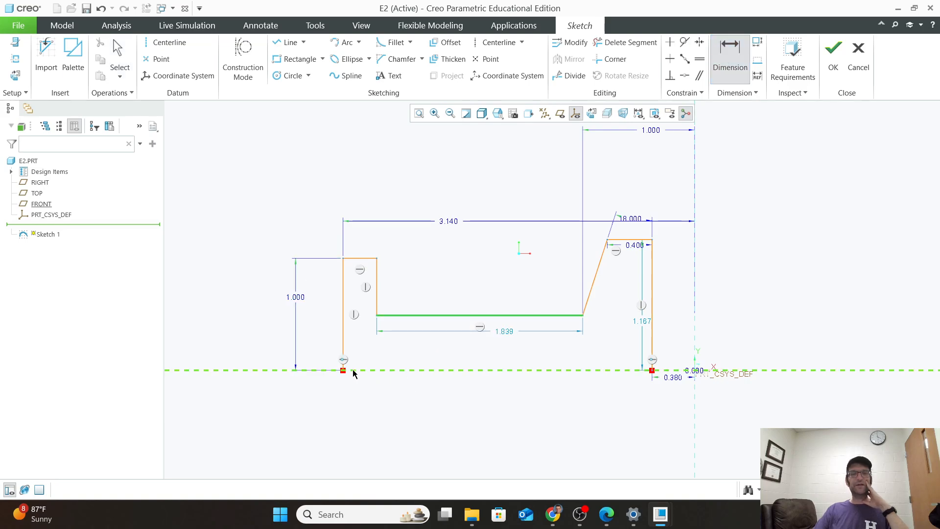
pyautogui.scroll(-1, 323, 347)
pyautogui.middleClick(322, 340)
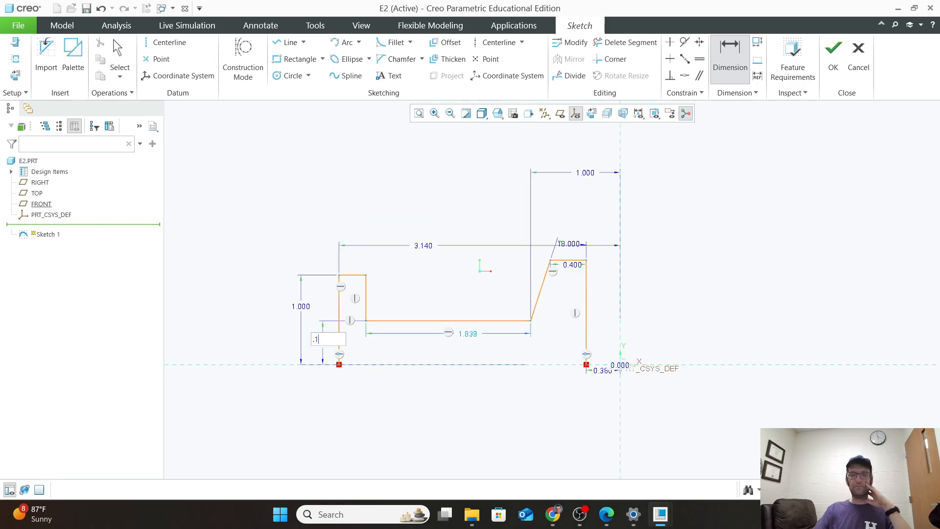
pyautogui.write('.125')
pyautogui.press('Return')
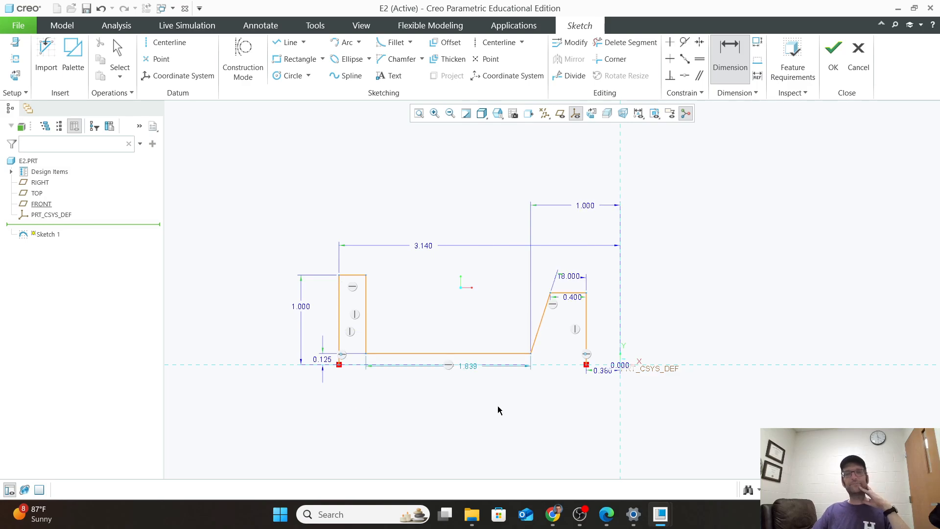
pyautogui.scroll(2, 470, 365)
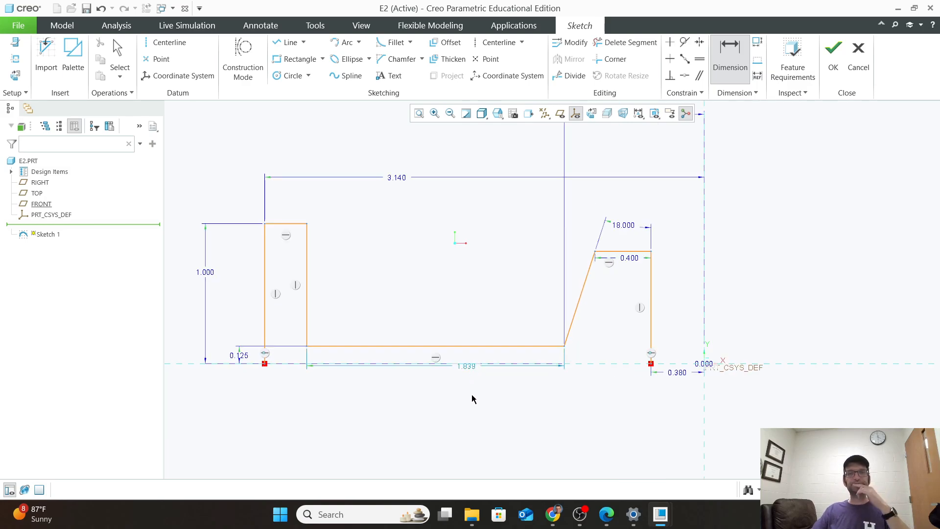
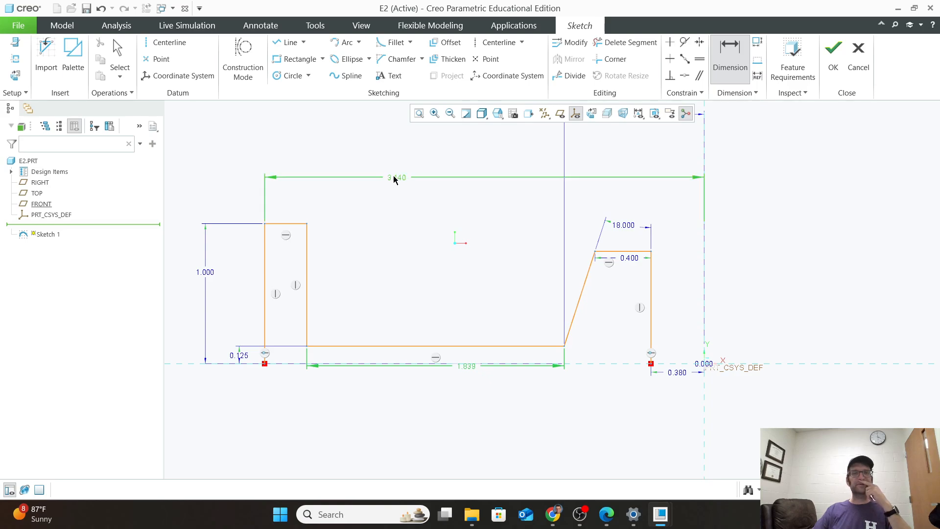
pyautogui.middleClick(383, 226)
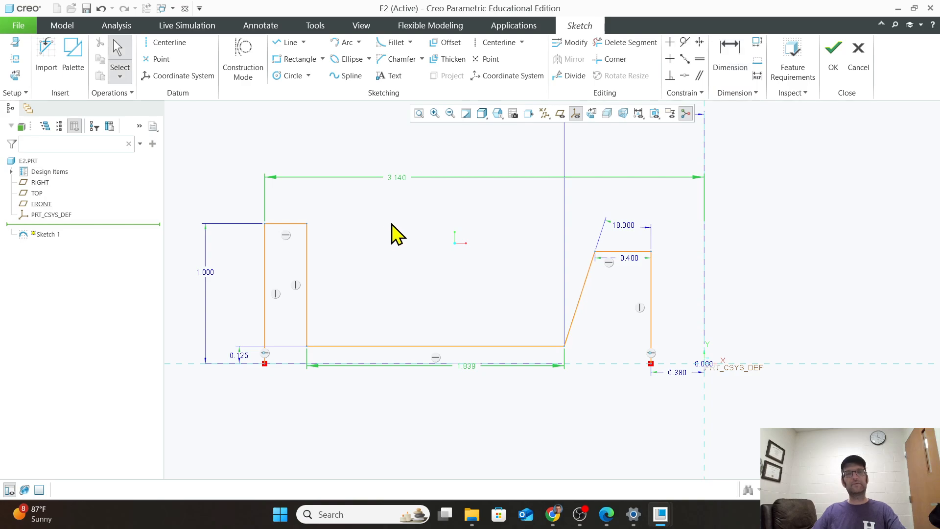
# Try setting the distance from the vertical reference to the tall wall's outer line to 2.5, and undo the change.
pyautogui.doubleClick(397, 176)
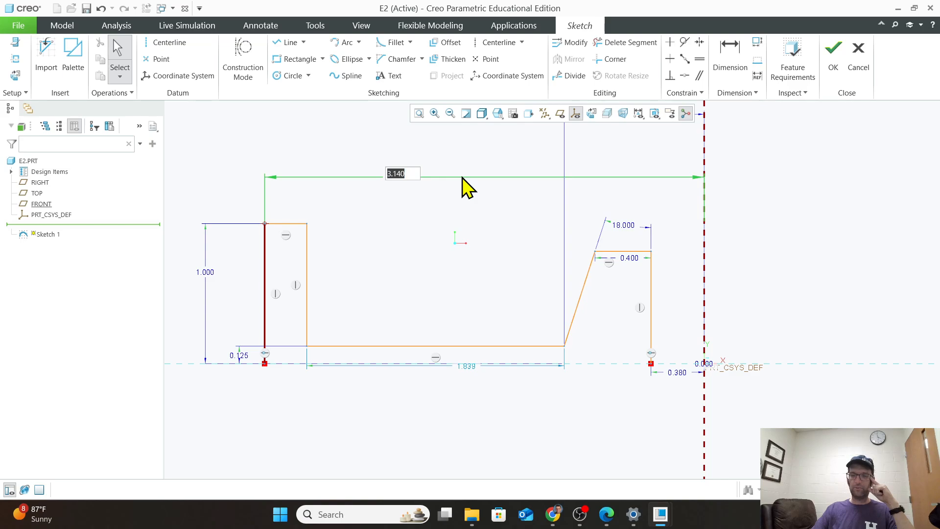
pyautogui.write('2.5')
pyautogui.press('Return')
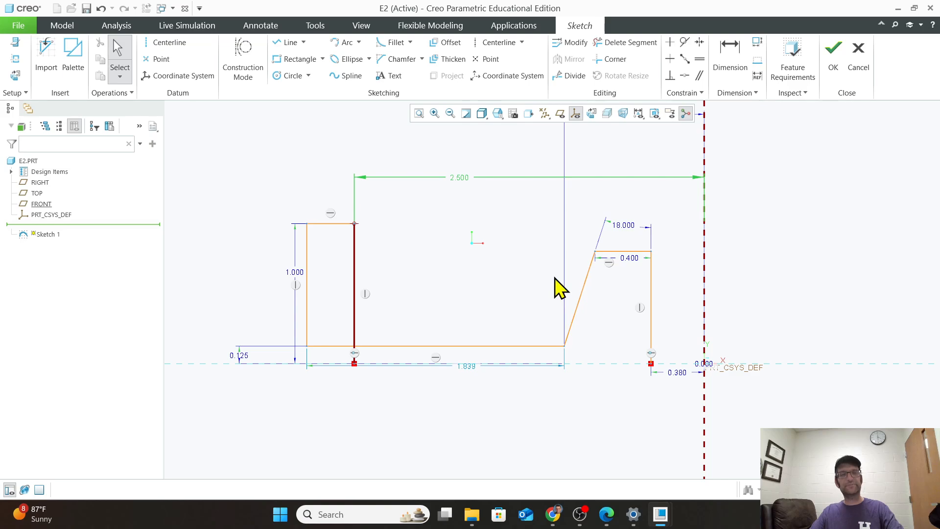
pyautogui.hotkey('ctrl', 'z')
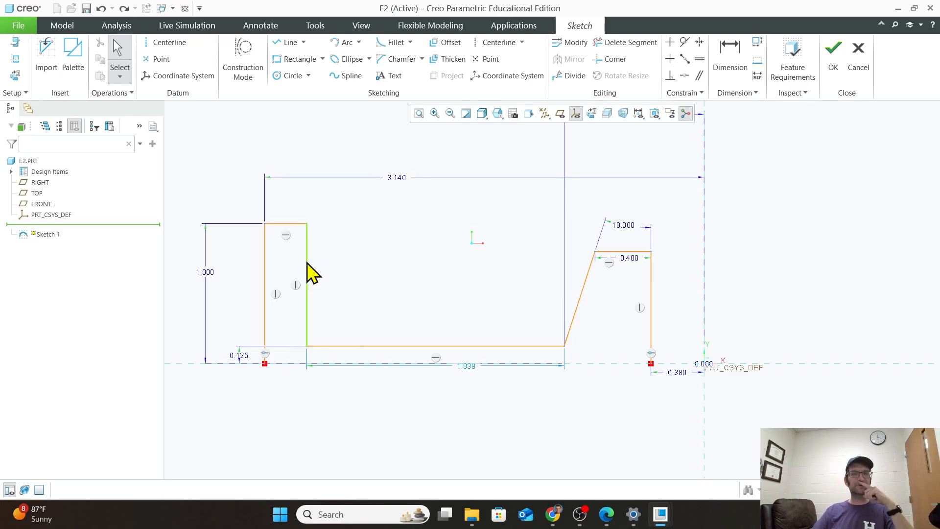
# Lock the floor line's length dimension and try to replace the floor line's reference.
pyautogui.click(467, 366)
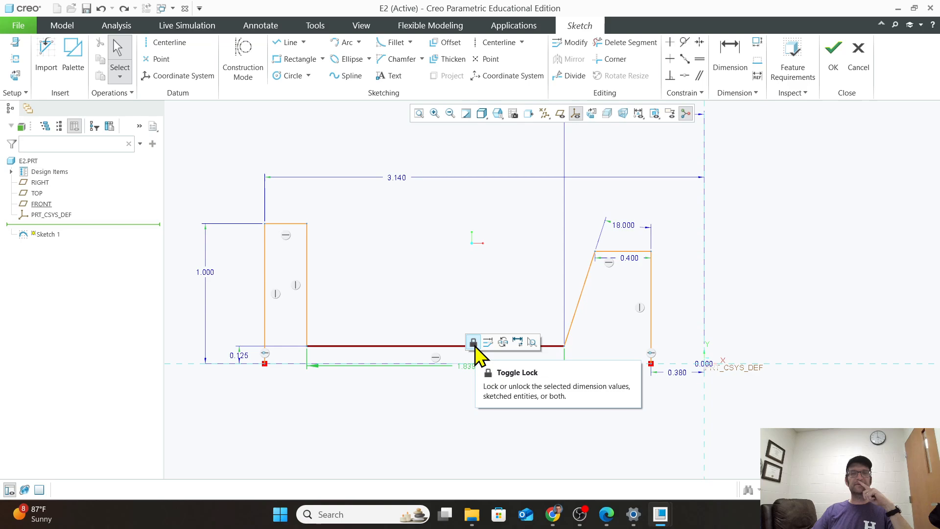
pyautogui.click(474, 343)
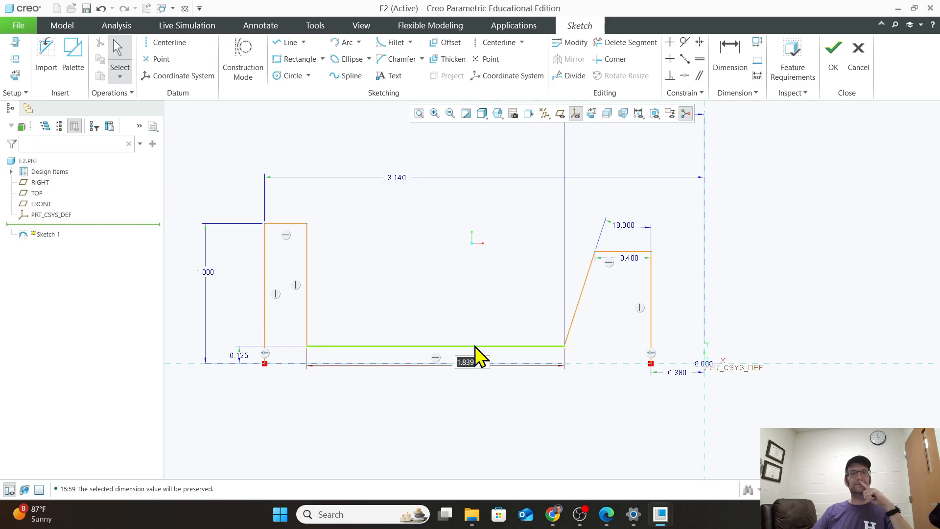
pyautogui.doubleClick(471, 366)
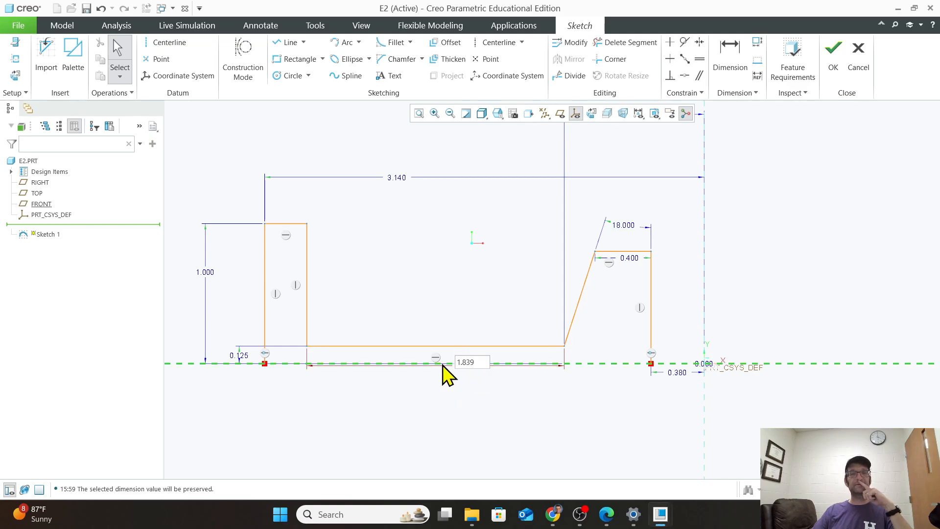
pyautogui.click(448, 346)
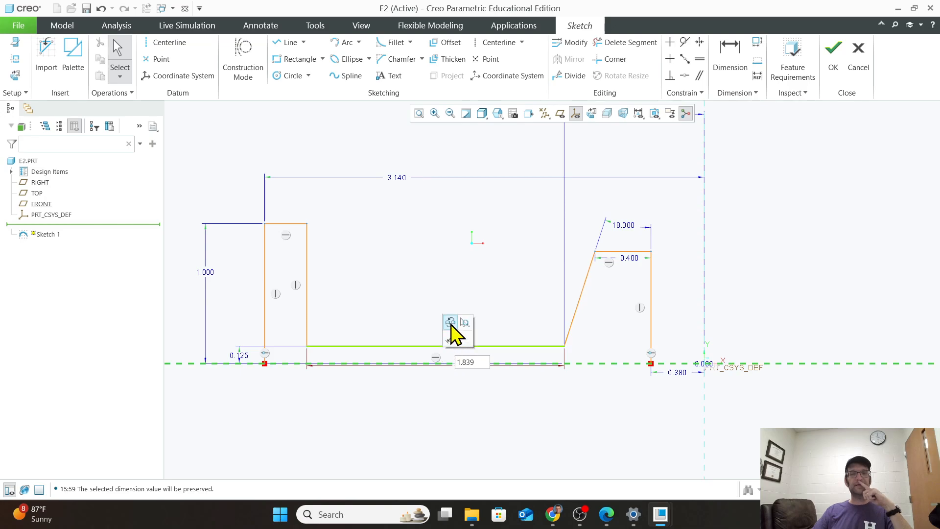
pyautogui.click(450, 322)
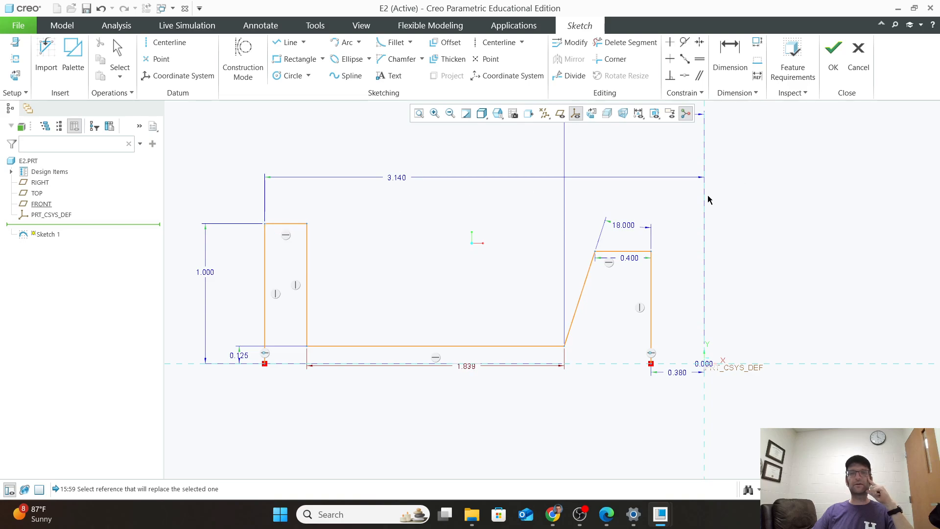
pyautogui.middleClick(456, 163)
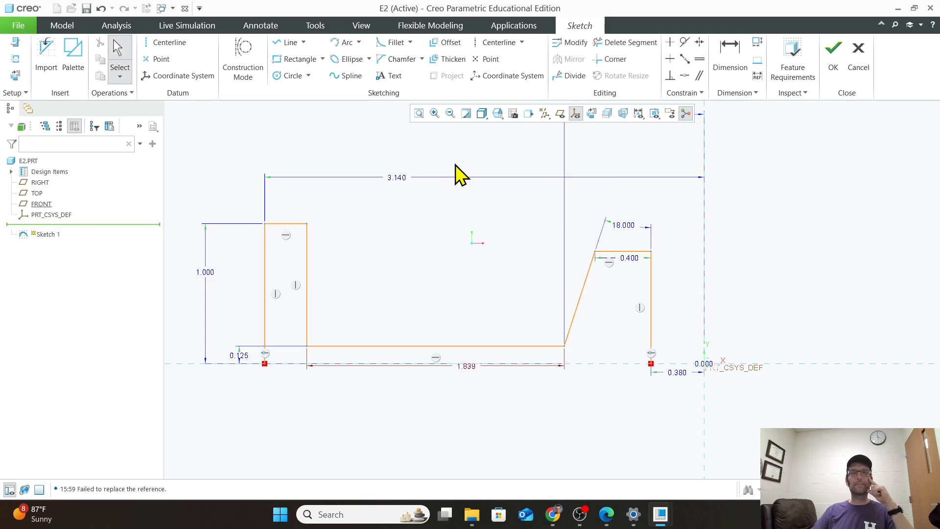
# Remove the outer wall line's distance dimension and recreate it from the vertical reference as the replacement for the floor line's length dimension.
pyautogui.click(406, 179)
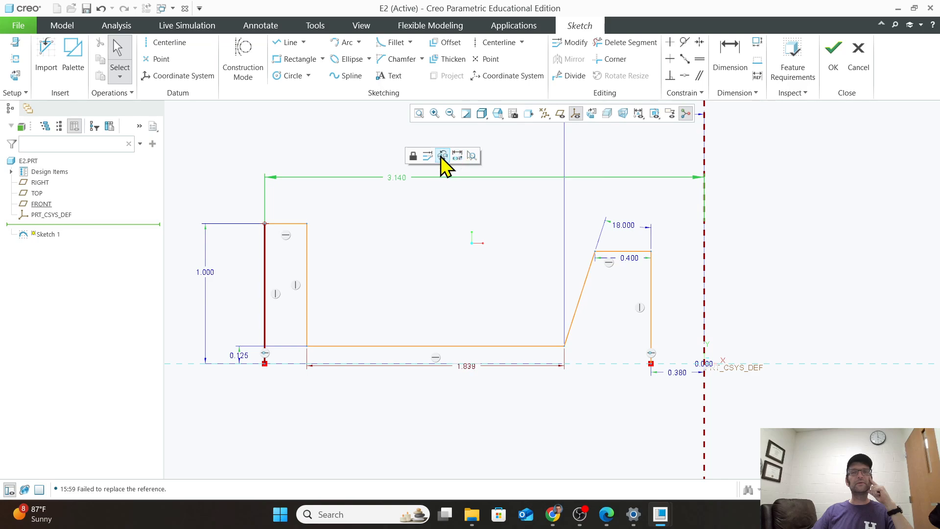
pyautogui.click(443, 156)
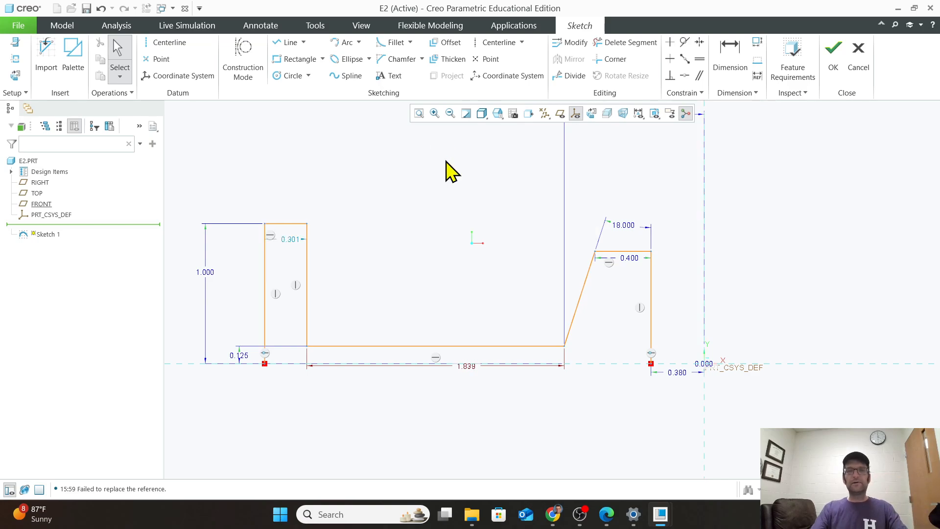
pyautogui.click(463, 367)
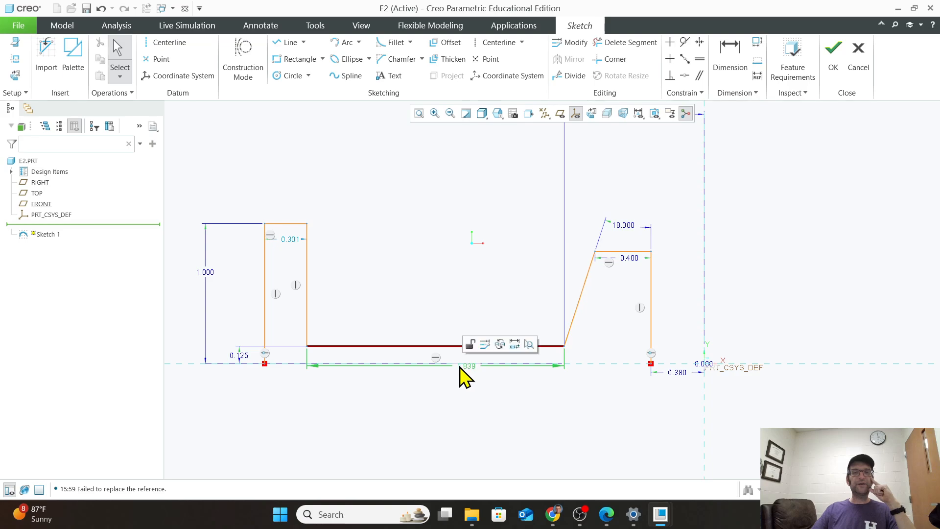
pyautogui.click(499, 344)
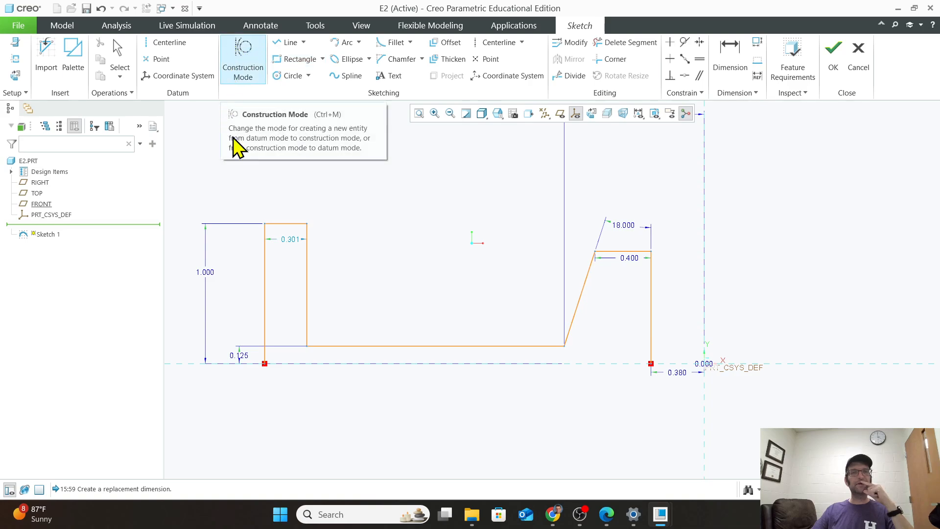
pyautogui.click(264, 224)
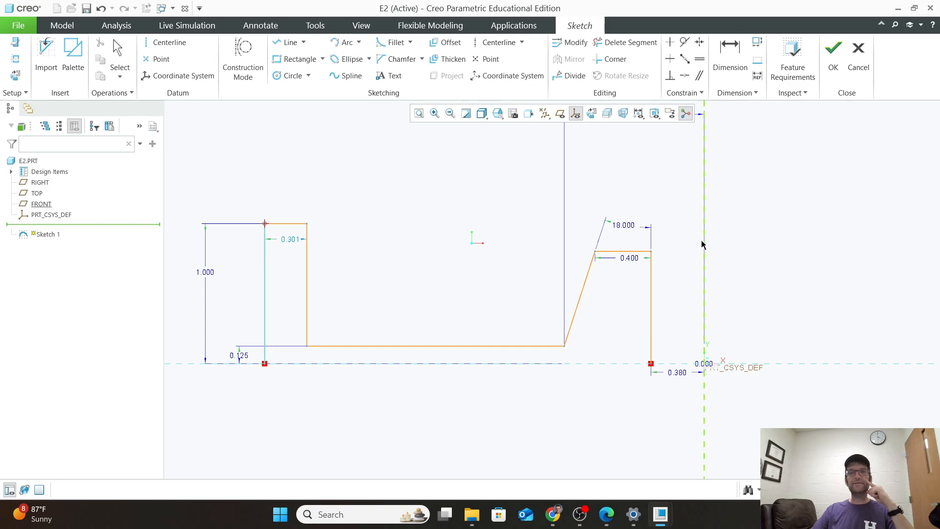
pyautogui.middleClick(481, 160)
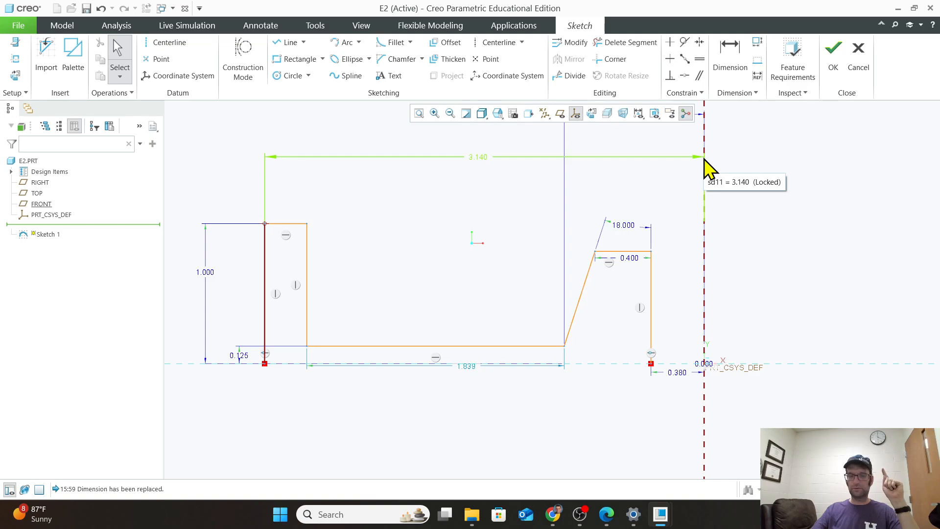
# Try setting the recreated distance between the vertical reference and the tall wall's outer line to 2.5.
pyautogui.write('2.5')
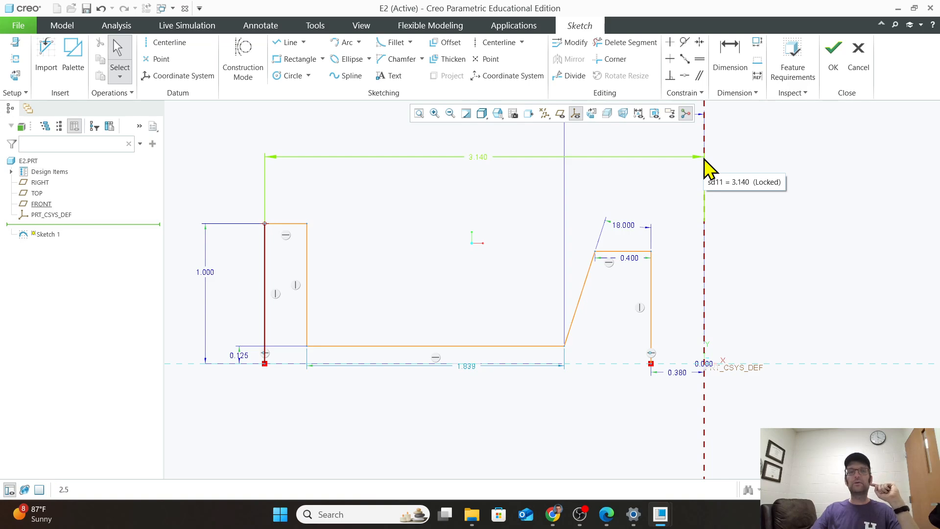
pyautogui.doubleClick(477, 156)
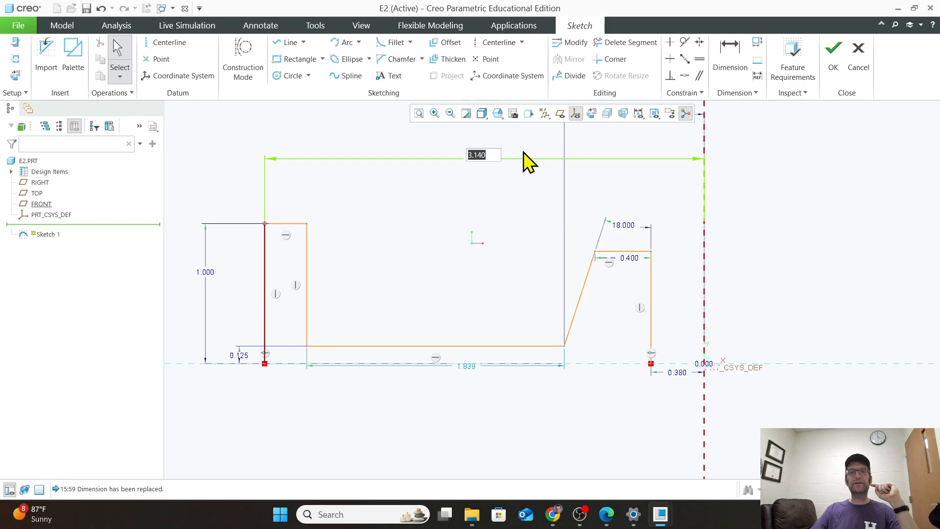
pyautogui.write('2.5')
pyautogui.press('Return')
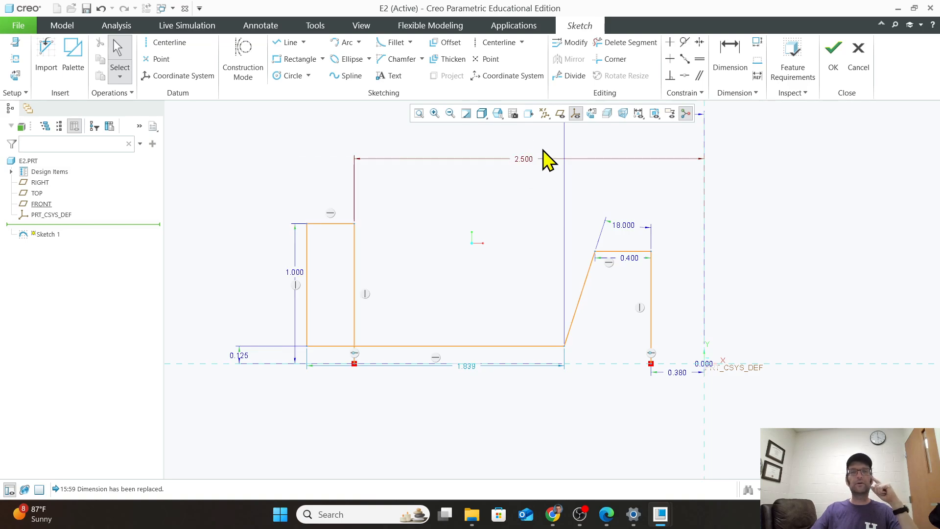
# Try to replace the floor line's length dimension, and undo the last change to the outer wall line's distance.
pyautogui.click(465, 367)
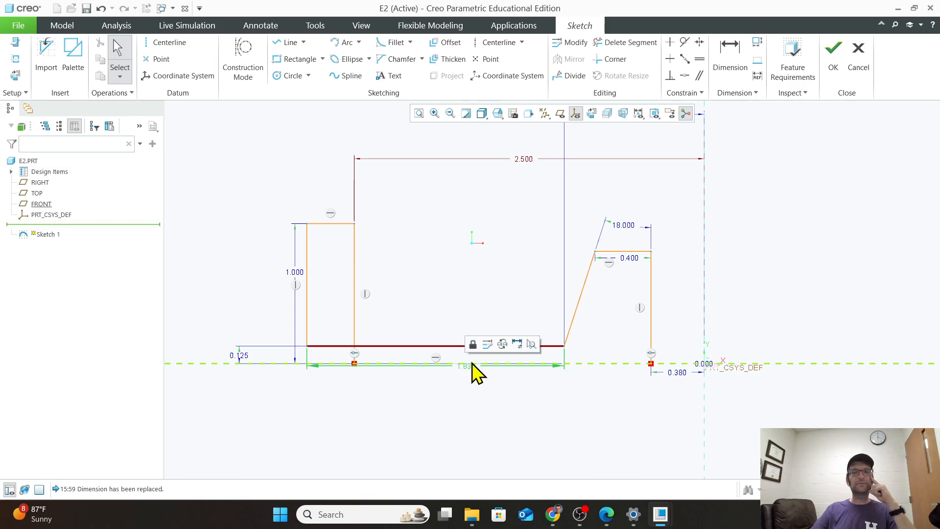
pyautogui.click(502, 344)
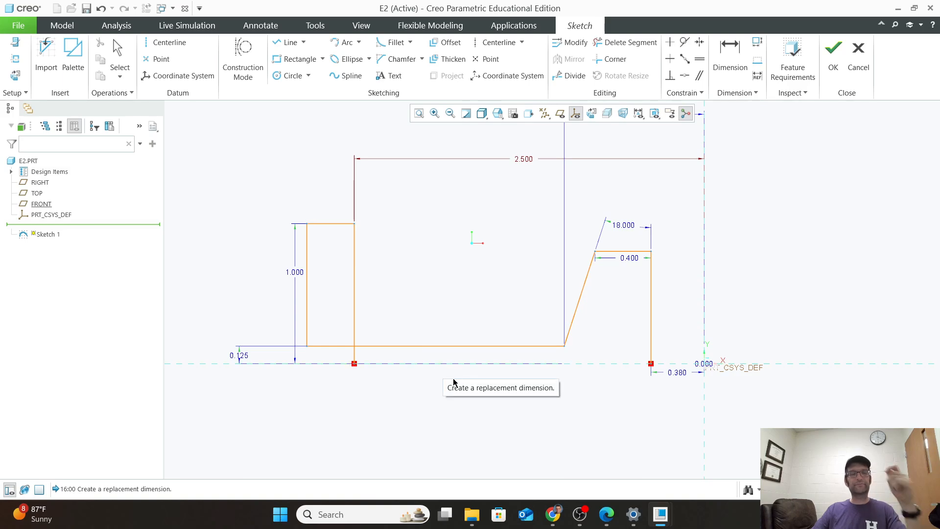
pyautogui.middleClick(485, 370)
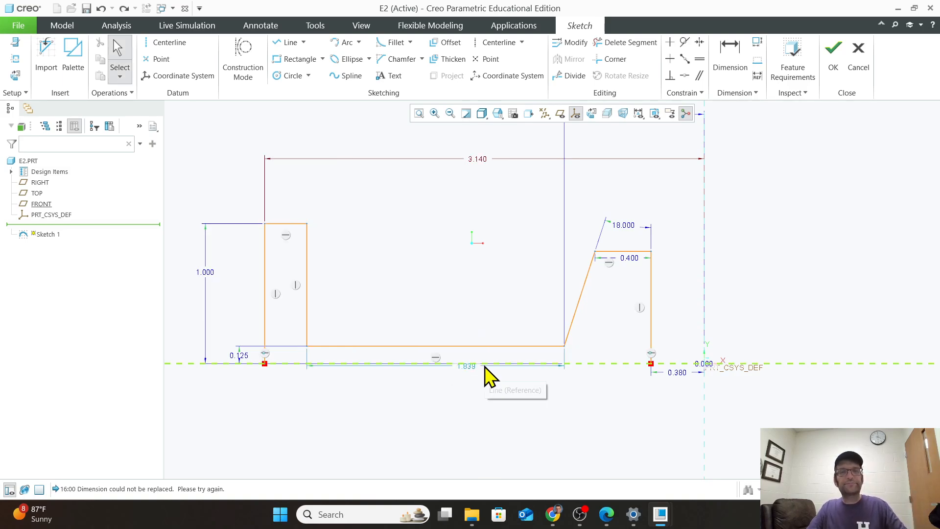
# Delete the overall distance dimension between the vertical reference and the tall wall's outer line.
pyautogui.click(478, 161)
pyautogui.press('Delete')
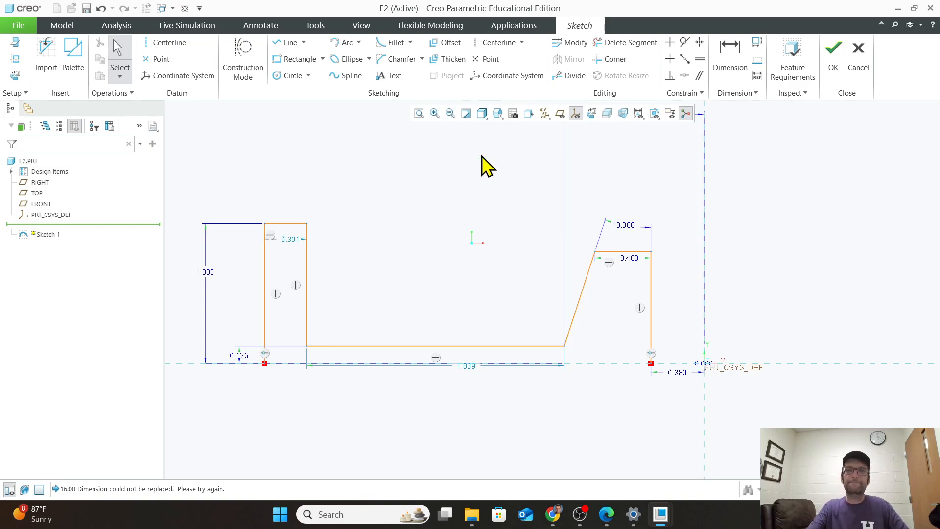
# Try replacing the sketch's horizontal reference with the vertical reference.
pyautogui.click(464, 365)
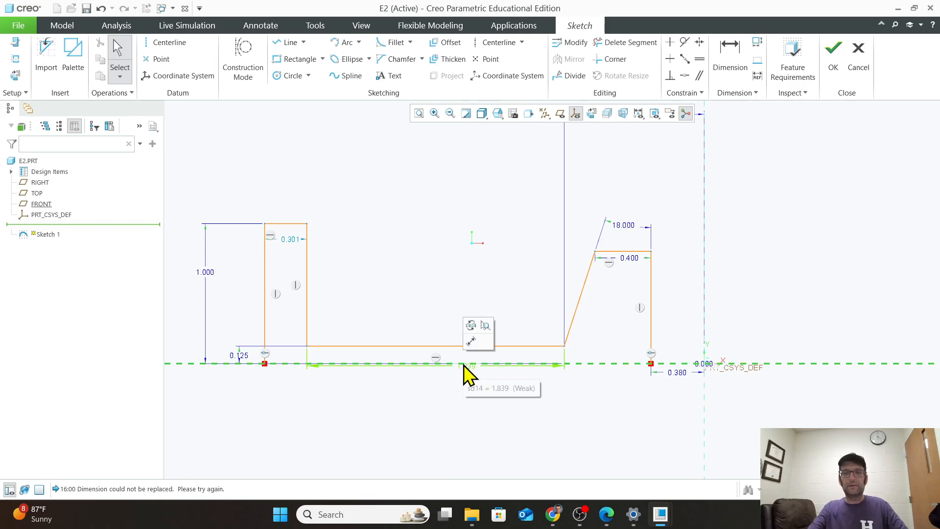
pyautogui.click(477, 381)
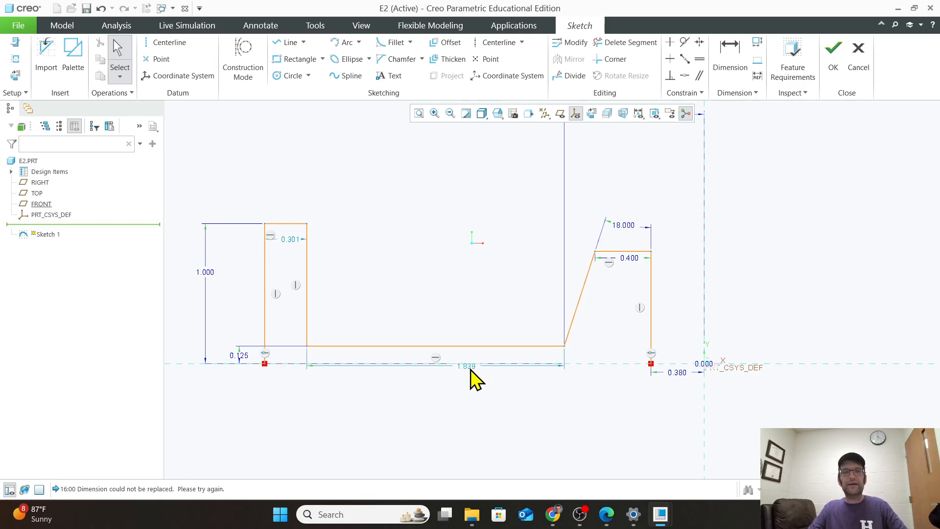
pyautogui.click(469, 373)
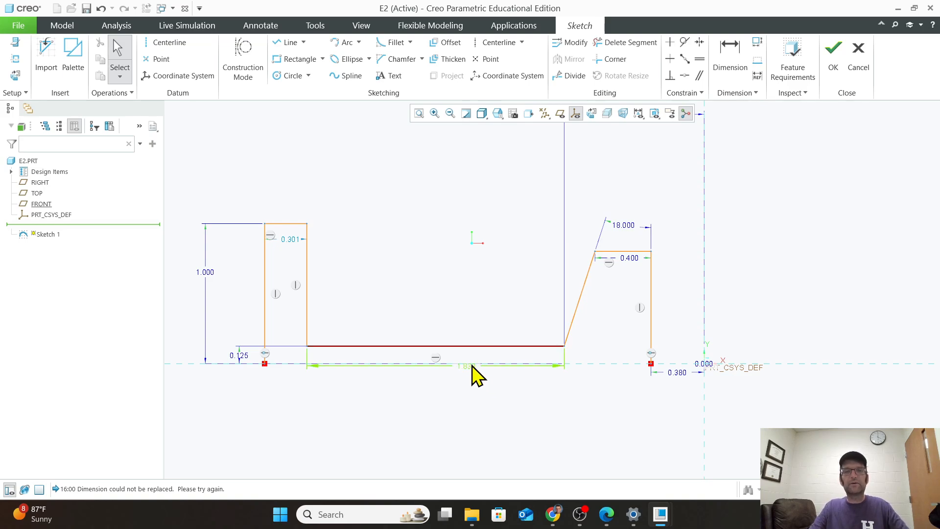
pyautogui.click(474, 365)
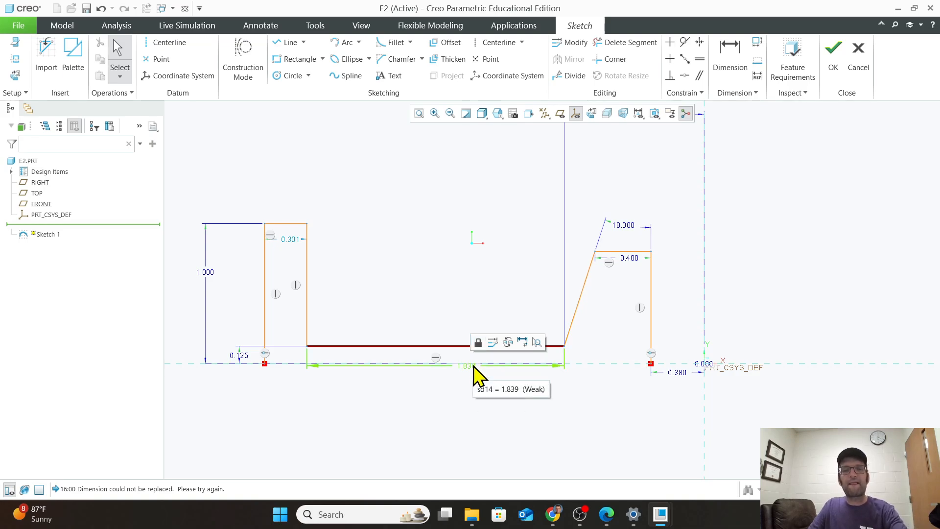
pyautogui.click(472, 365)
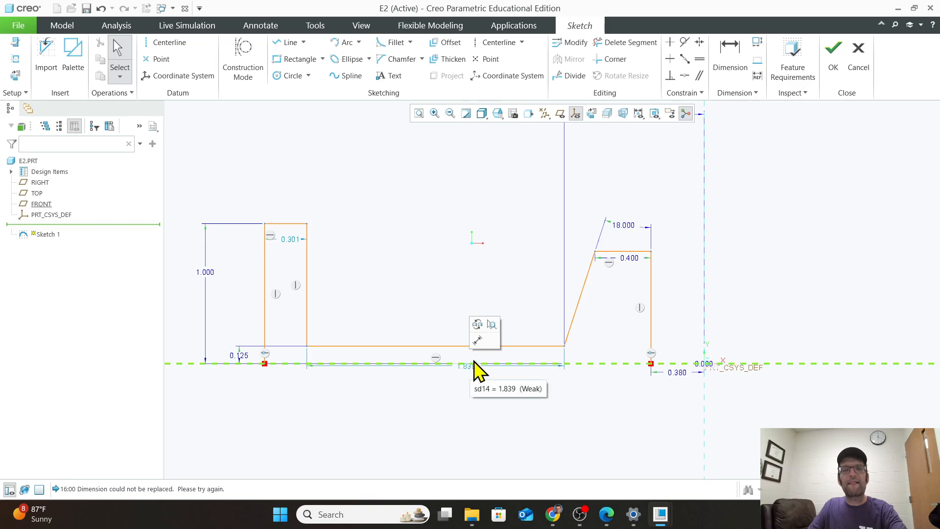
pyautogui.click(477, 324)
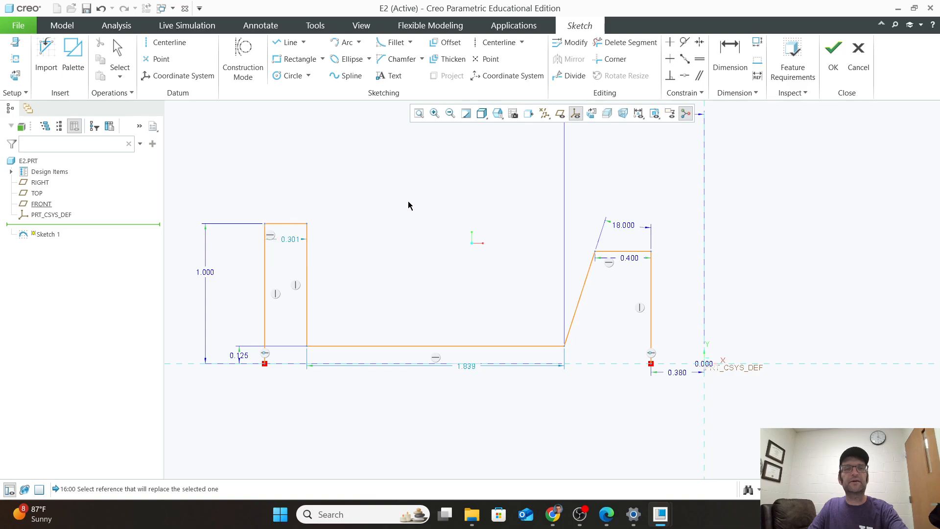
pyautogui.click(705, 242)
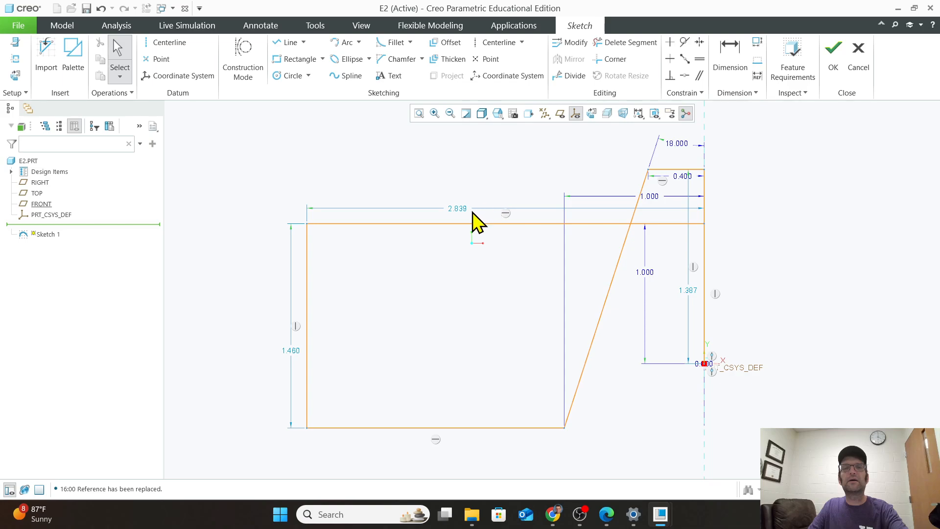
# Try setting the tall wall's top line length to 2.5, and undo it together with the reference replacement.
pyautogui.doubleClick(455, 215)
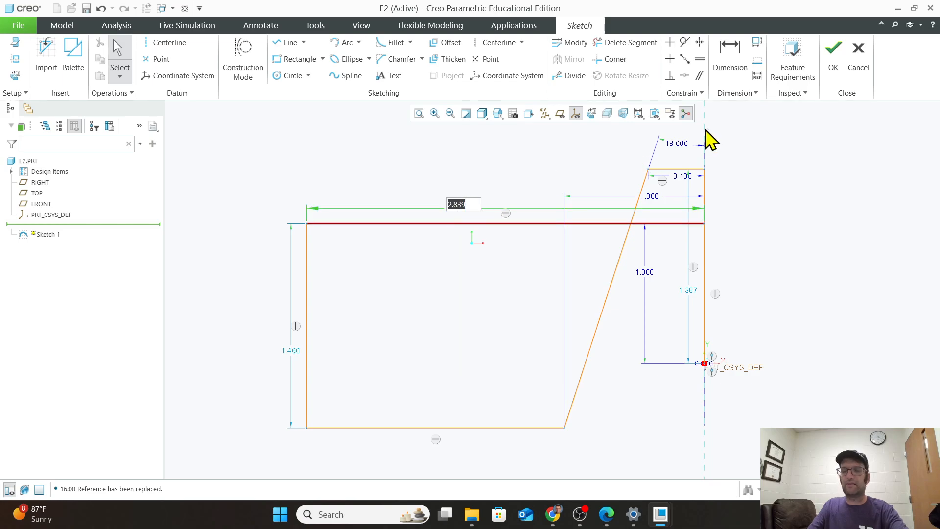
pyautogui.write('2.5')
pyautogui.press('Return')
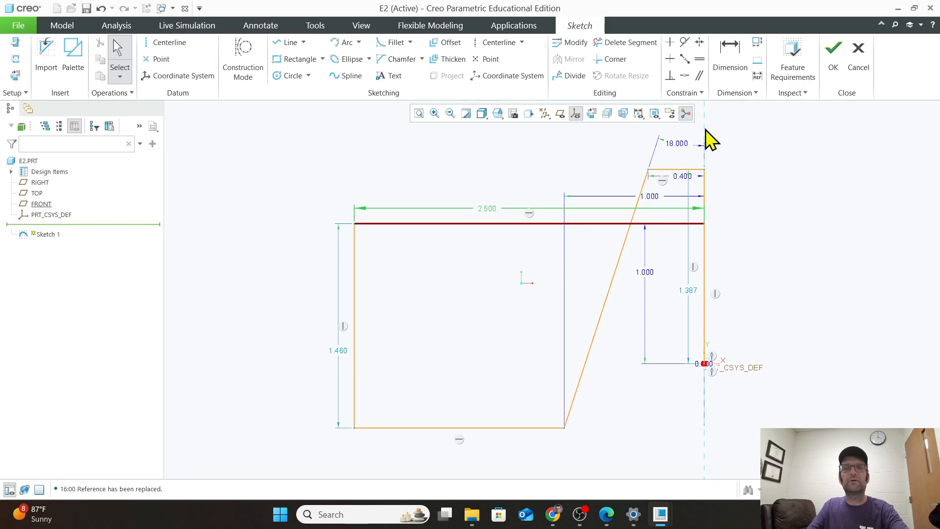
pyautogui.scroll(2, 800, 456)
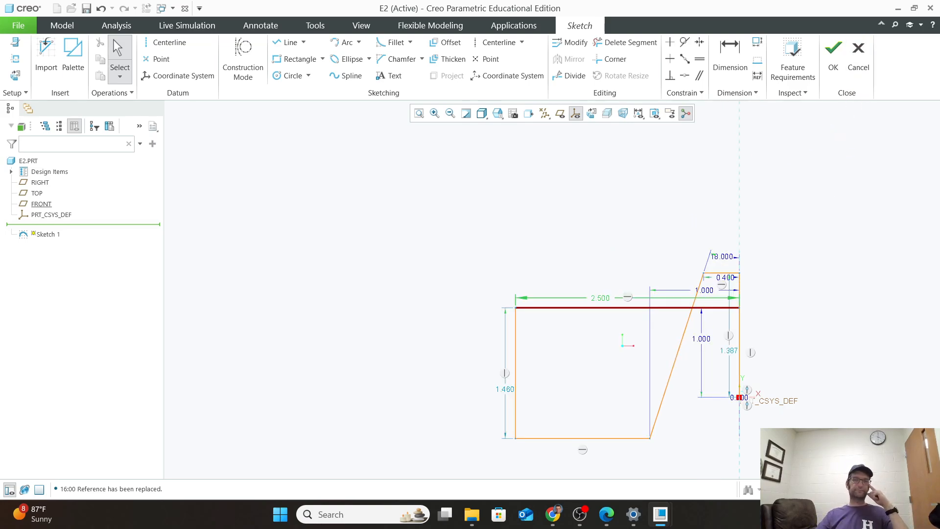
pyautogui.scroll(-3, 724, 369)
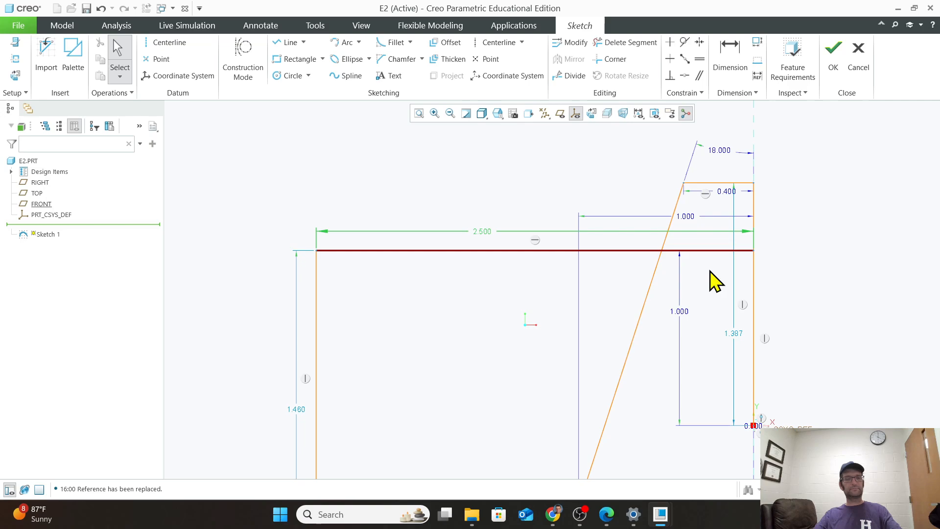
pyautogui.hotkey('ctrl', 'z')
pyautogui.hotkey('ctrl', 'z')
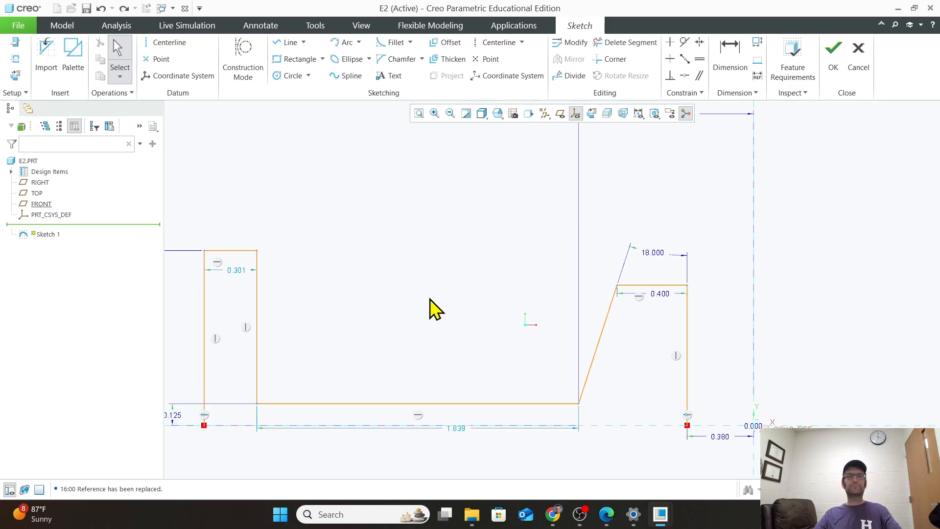
# Refit the tilted sketch and restore its FRONT view orientation.
pyautogui.scroll(2, 405, 468)
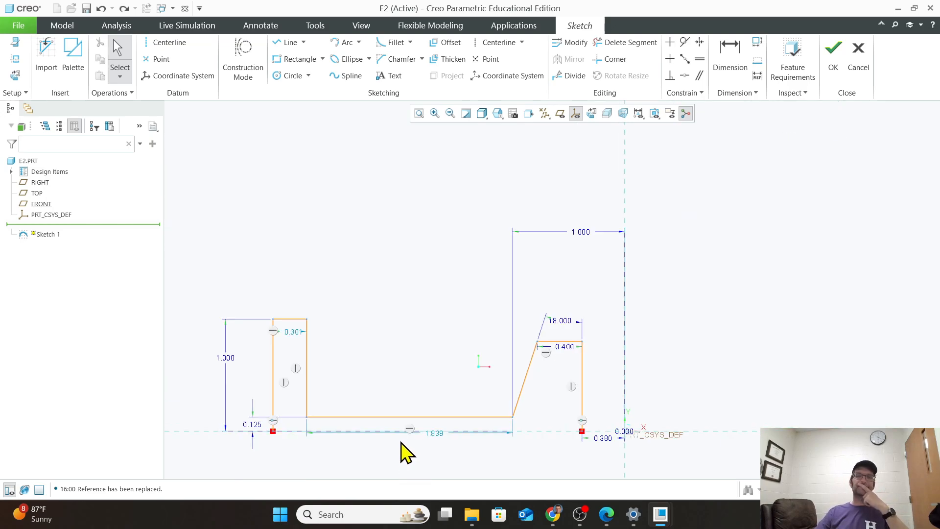
pyautogui.moveTo(426, 390); pyautogui.dragTo(443, 349, button='middle')
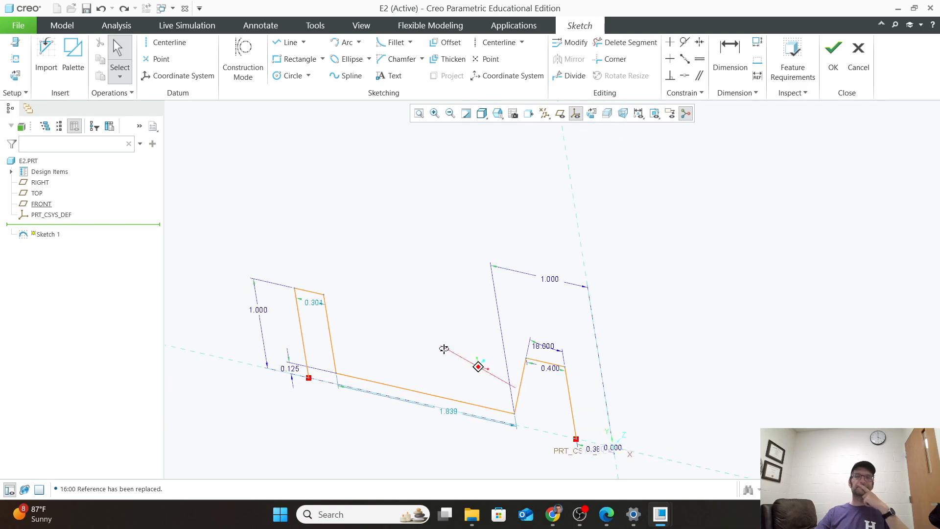
pyautogui.click(420, 114)
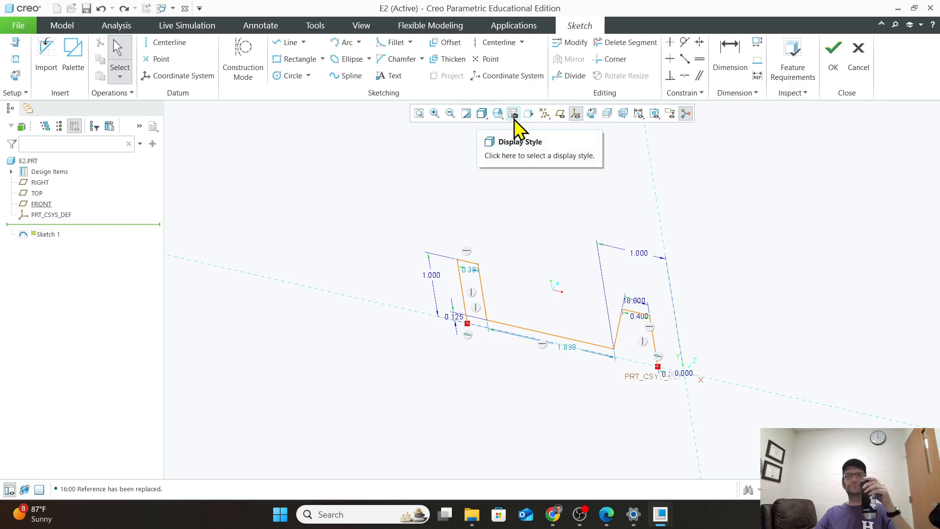
pyautogui.click(499, 115)
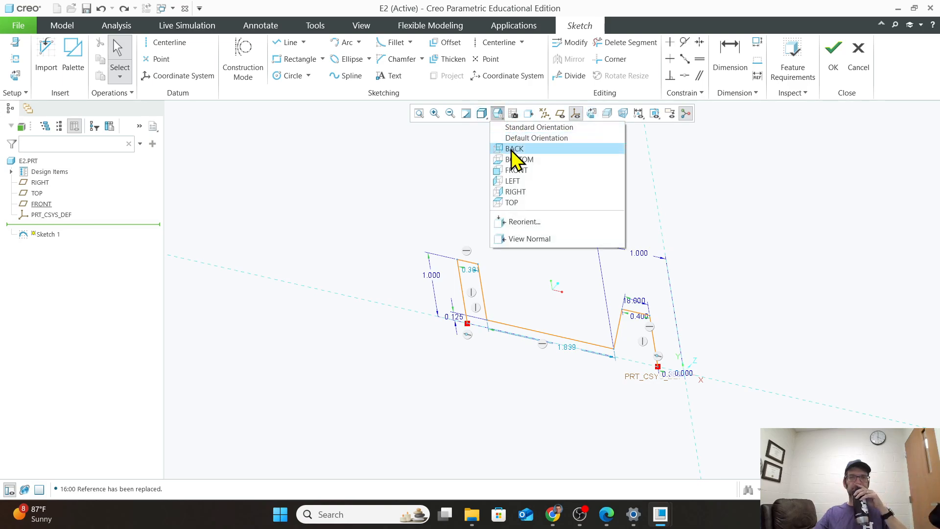
pyautogui.click(514, 168)
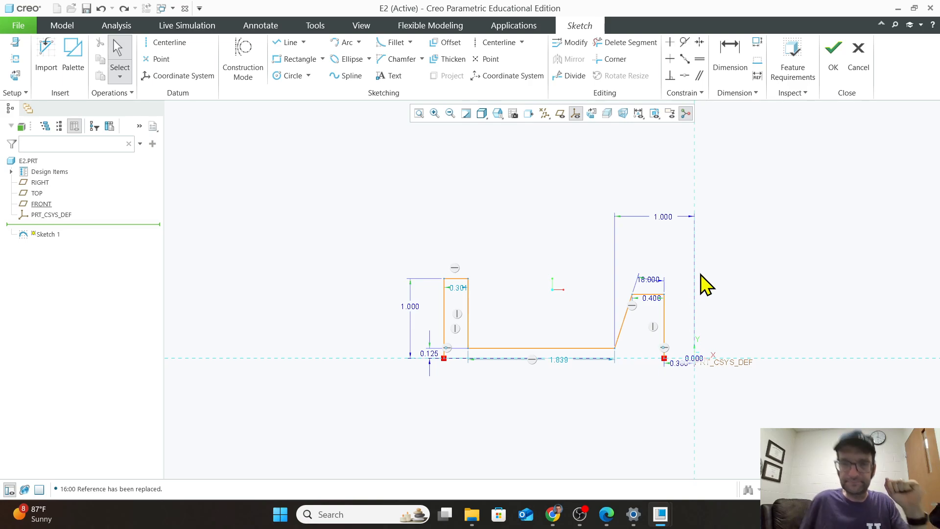
# Move the tall wall's width dimension above the wall and set it to 0.25.
pyautogui.scroll(3, 659, 338)
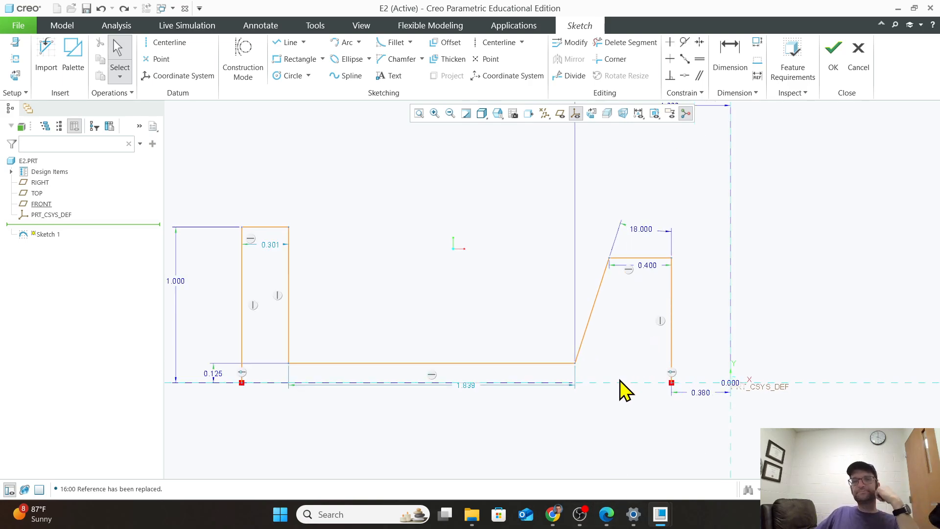
pyautogui.scroll(1, 518, 493)
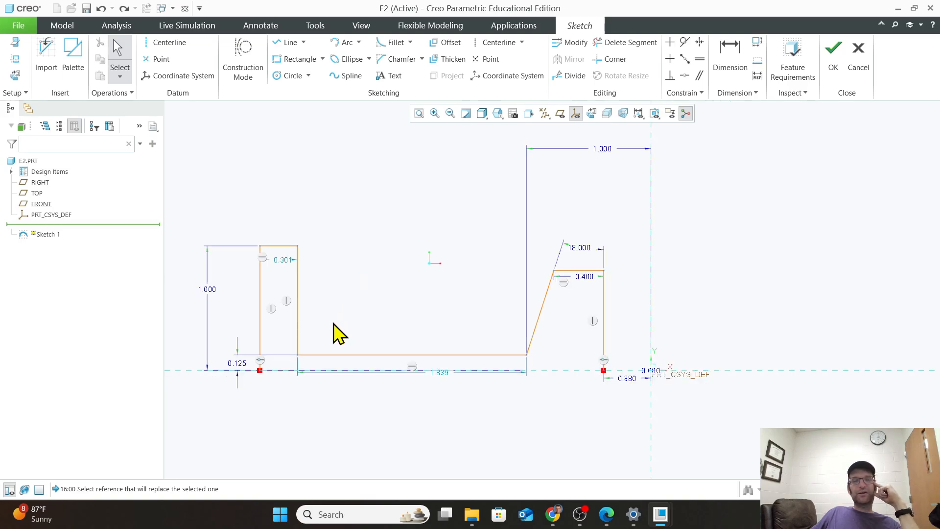
pyautogui.scroll(-1, 331, 321)
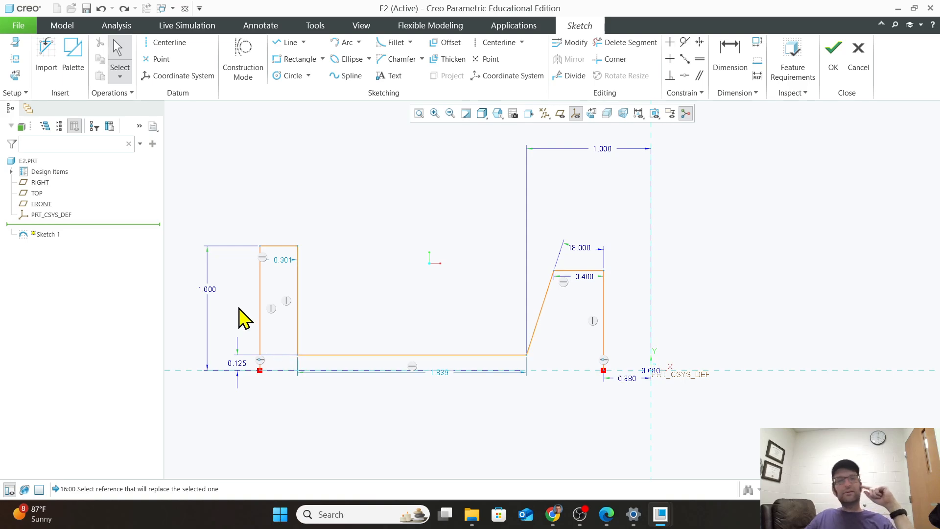
pyautogui.click(284, 260)
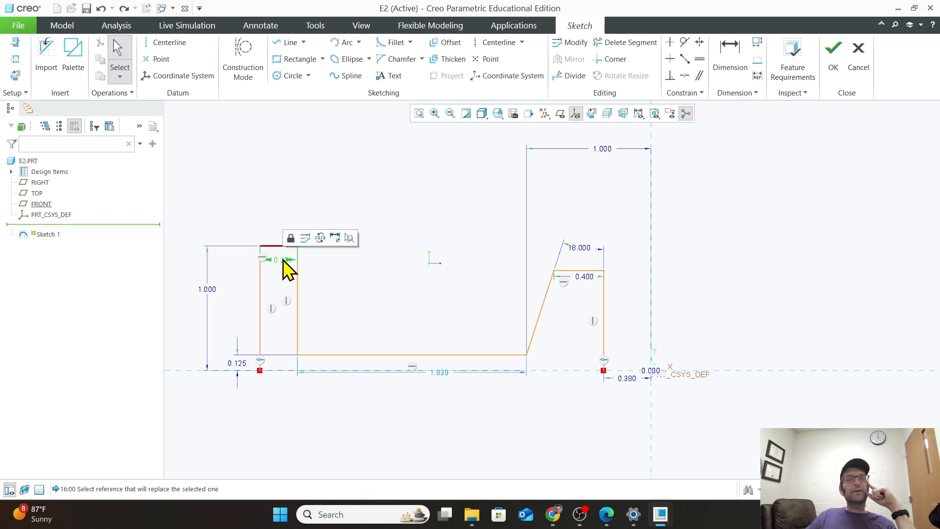
pyautogui.moveTo(284, 261); pyautogui.dragTo(287, 216)
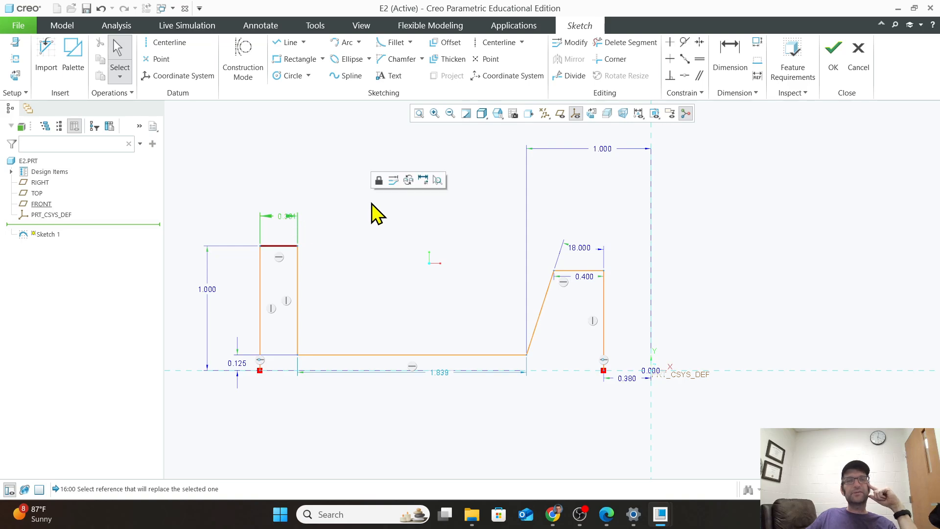
pyautogui.doubleClick(286, 216)
pyautogui.write('.25')
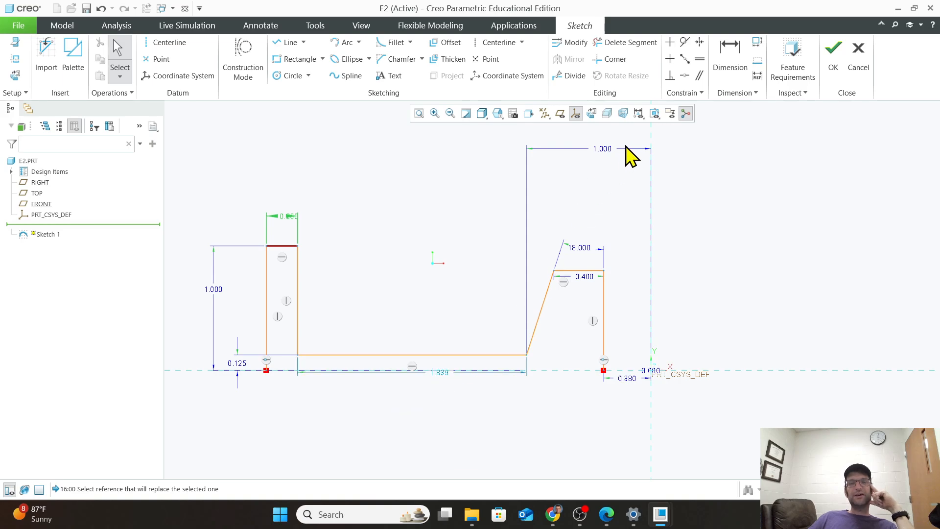
# Replace the floor line's length dimension with a horizontal distance from the vertical reference to the tall wall's outer top corner, placed above the profile.
pyautogui.click(441, 372)
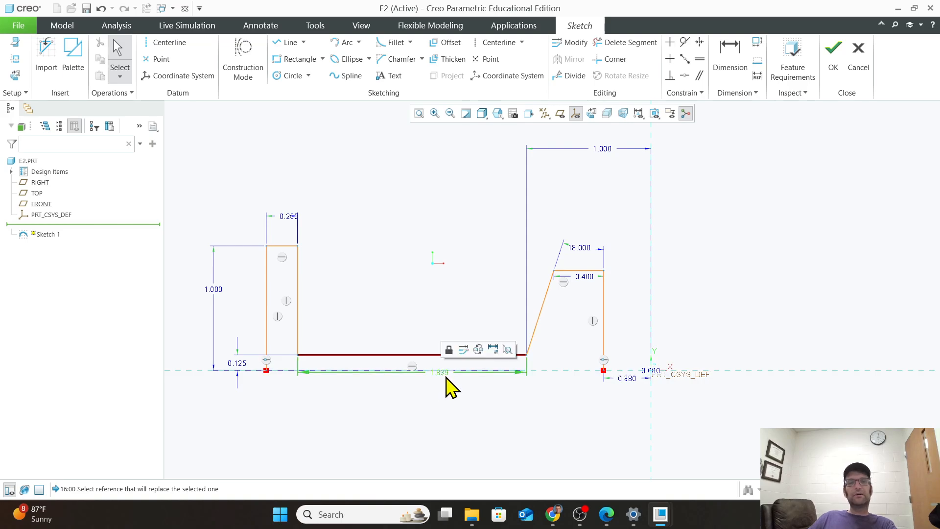
pyautogui.click(449, 388)
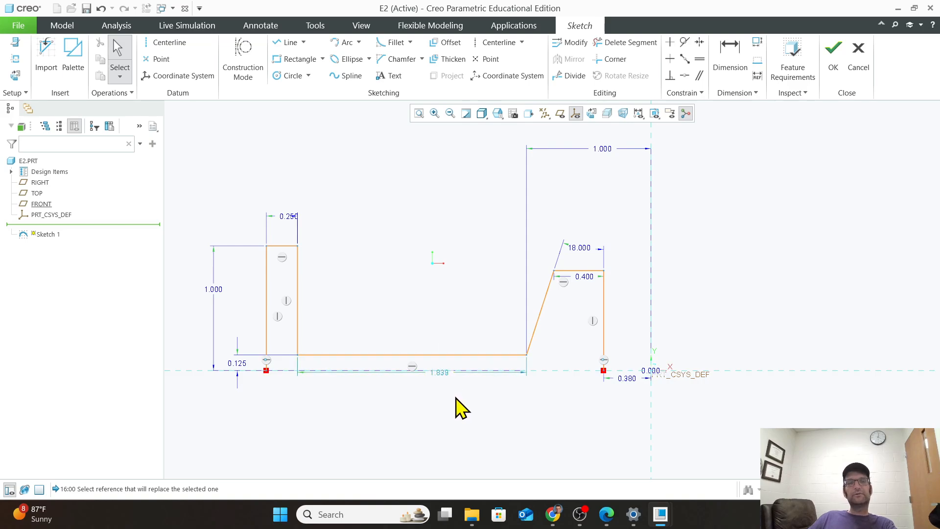
pyautogui.click(444, 374)
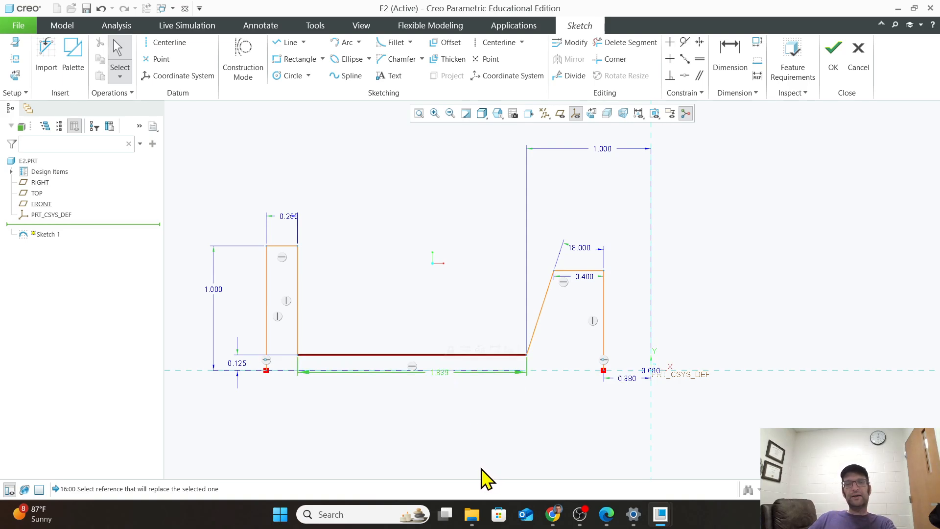
pyautogui.click(439, 376)
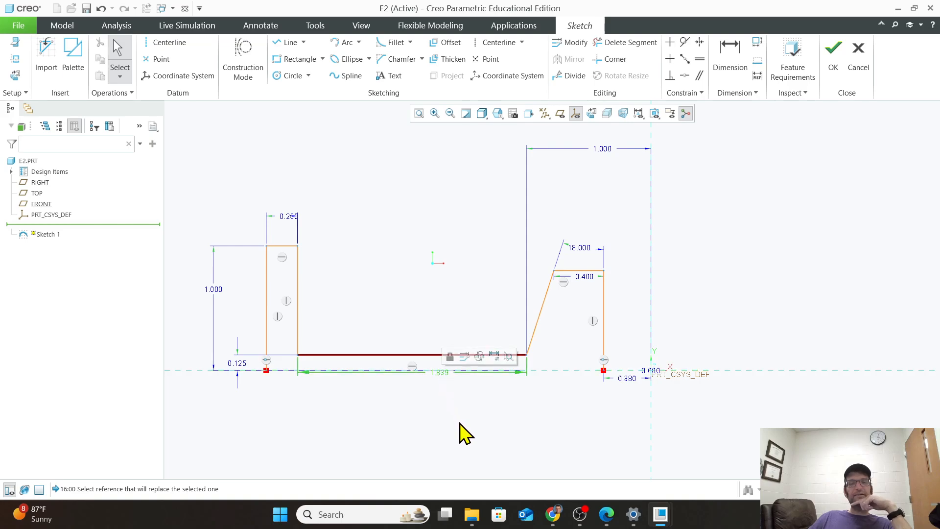
pyautogui.click(473, 411)
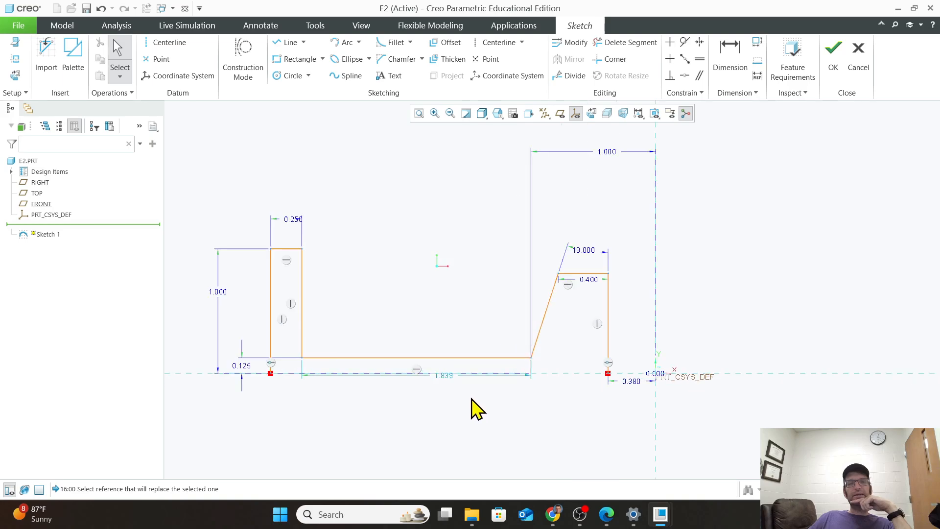
pyautogui.click(450, 383)
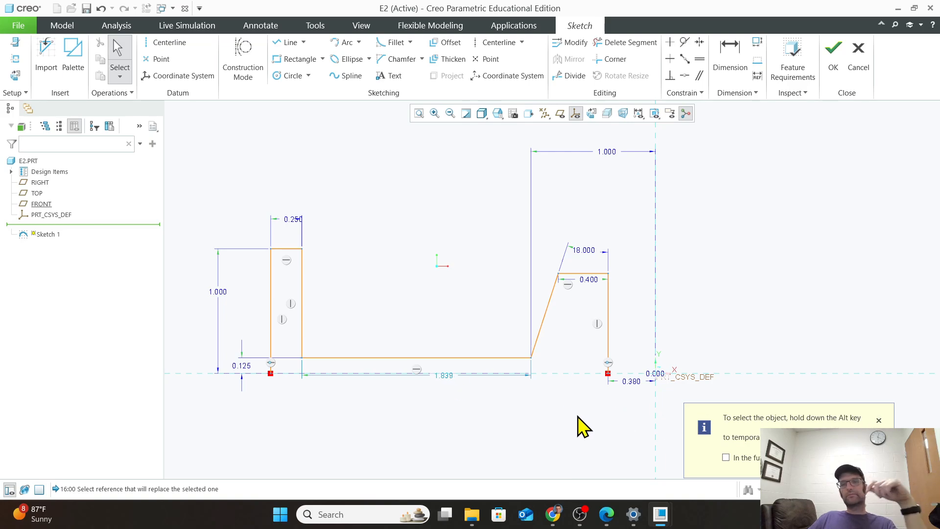
pyautogui.click(452, 380)
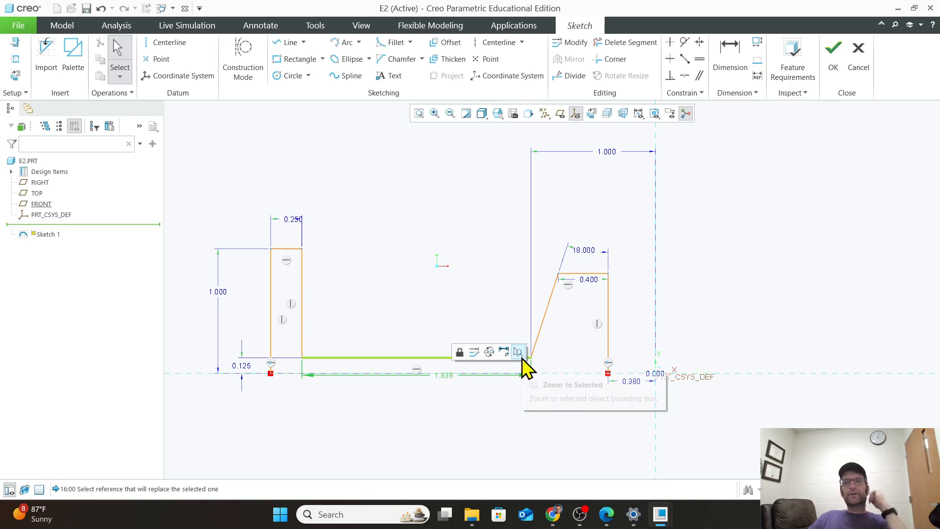
pyautogui.click(489, 352)
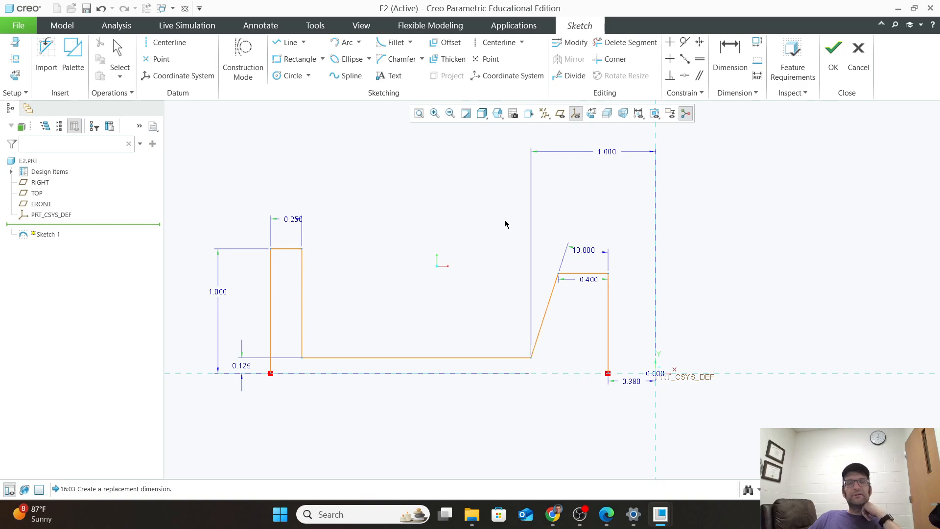
pyautogui.click(656, 146)
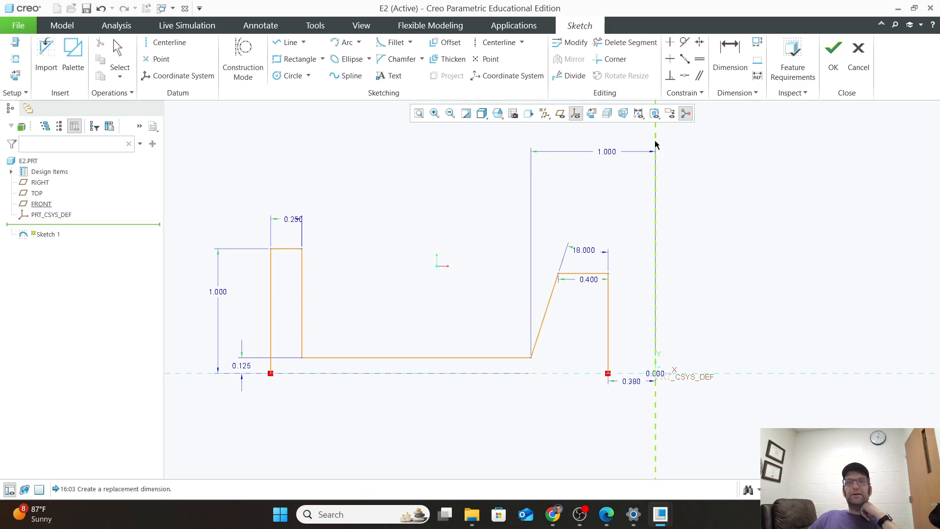
pyautogui.click(271, 248)
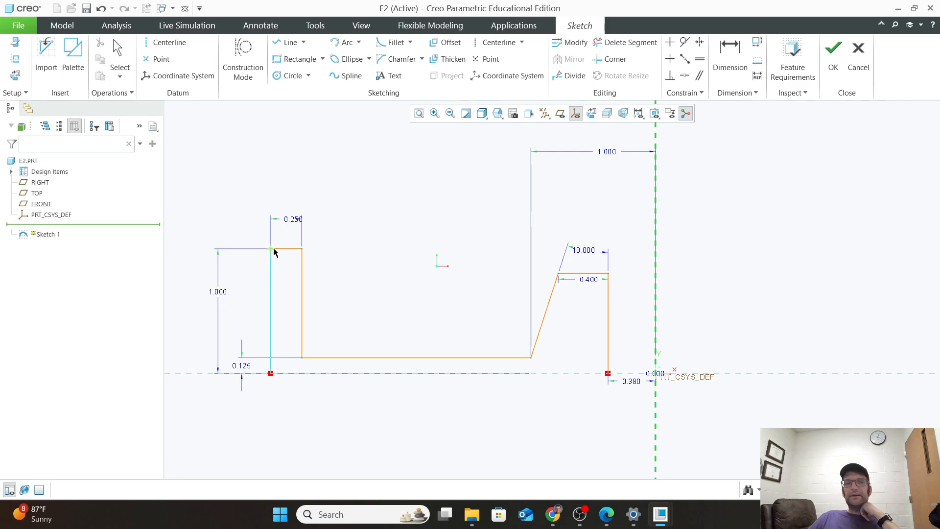
pyautogui.middleClick(377, 142)
pyautogui.middleClick(377, 142)
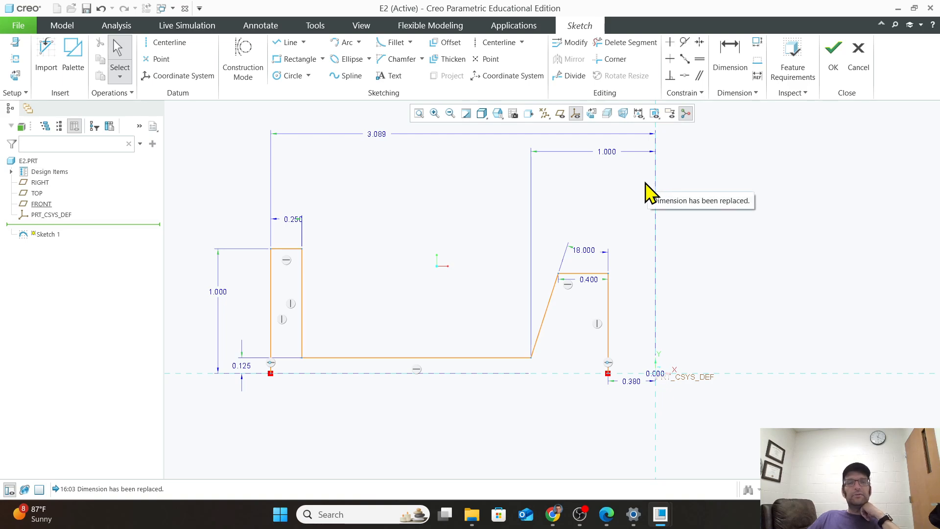
# Set the overall distance from the vertical reference to the tall wall's outer side to 2.5, and move it and the 1.000 dimension closer to the profile.
pyautogui.press('2')
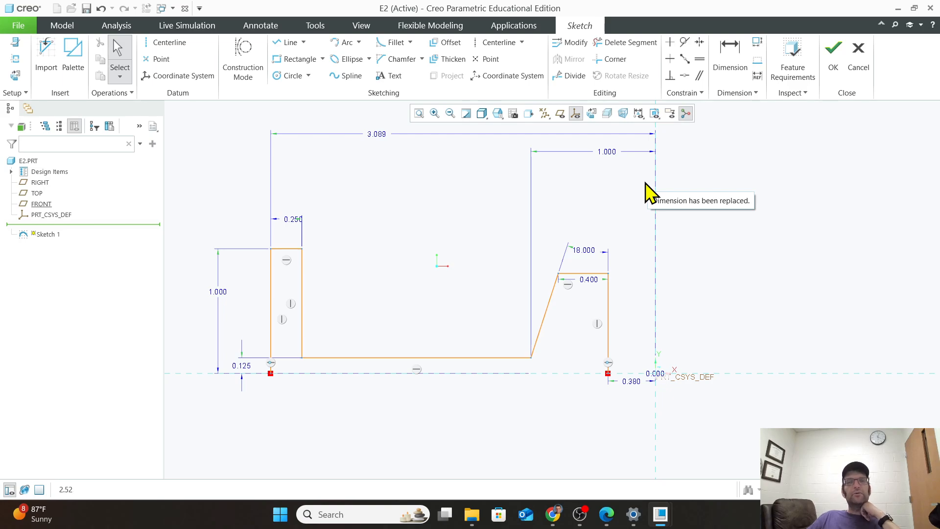
pyautogui.doubleClick(377, 133)
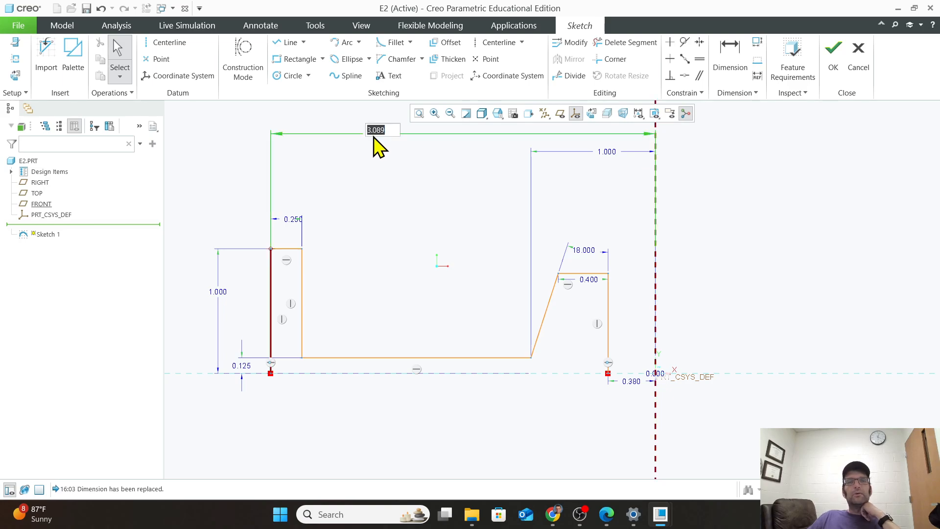
pyautogui.write('2.5')
pyautogui.press('Return')
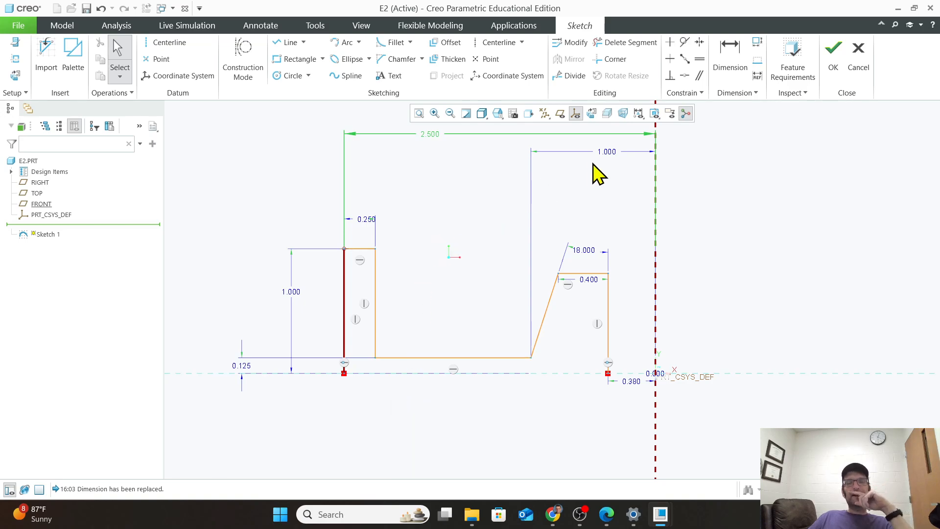
pyautogui.moveTo(607, 151); pyautogui.dragTo(594, 212)
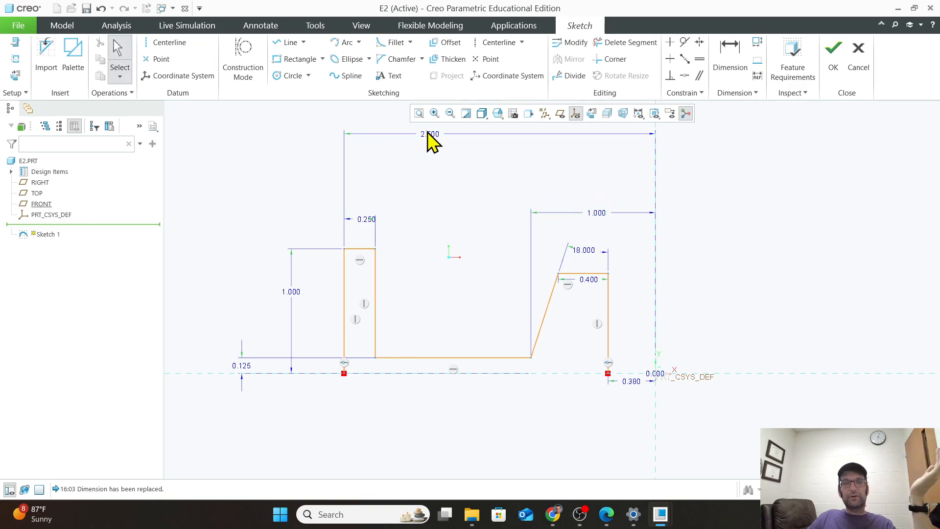
pyautogui.moveTo(438, 132)
pyautogui.mouseDown()
pyautogui.moveTo(478, 181)
pyautogui.moveTo(504, 183)
pyautogui.mouseUp()
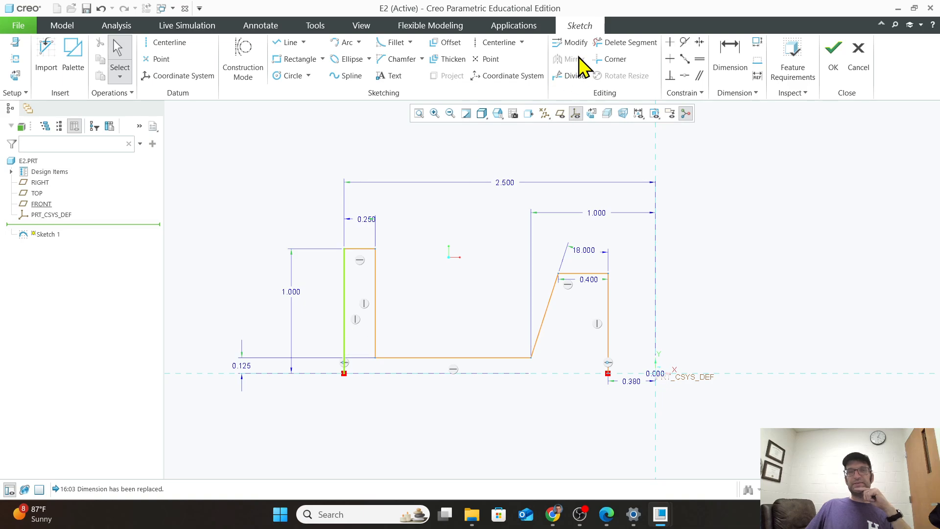
# Mirror all the profile lines about the horizontal reference to form a closed symmetric section, and refit the view.
pyautogui.click(344, 306)
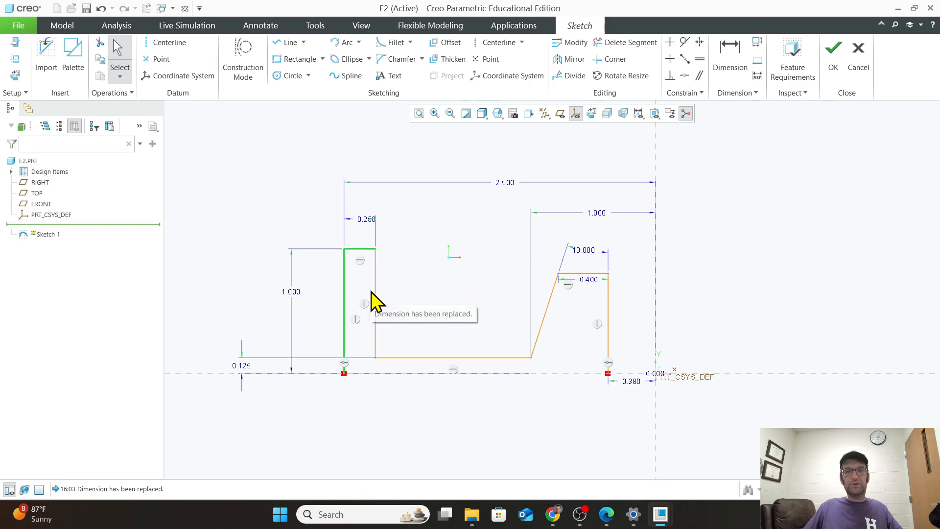
pyautogui.keyDown('ctrl'); pyautogui.click(420, 358); pyautogui.keyUp('ctrl')
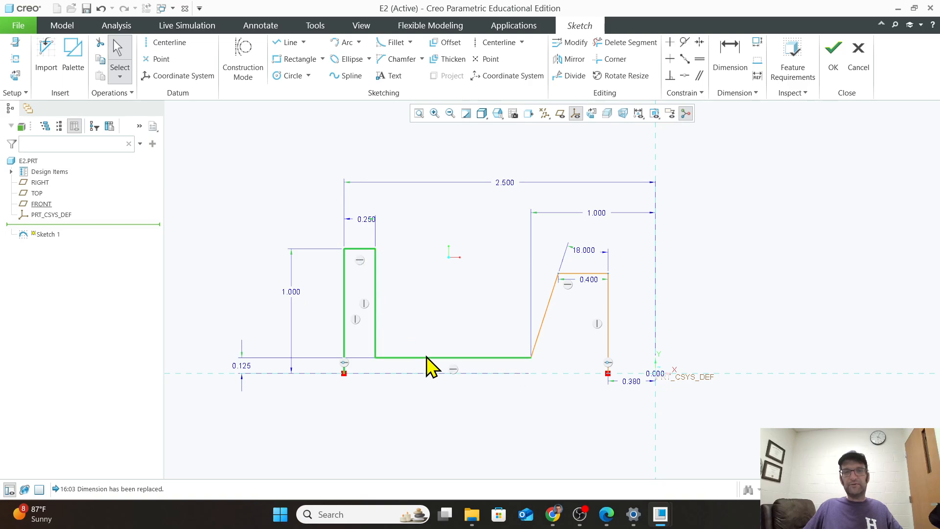
pyautogui.keyDown('ctrl'); pyautogui.click(539, 336); pyautogui.keyUp('ctrl')
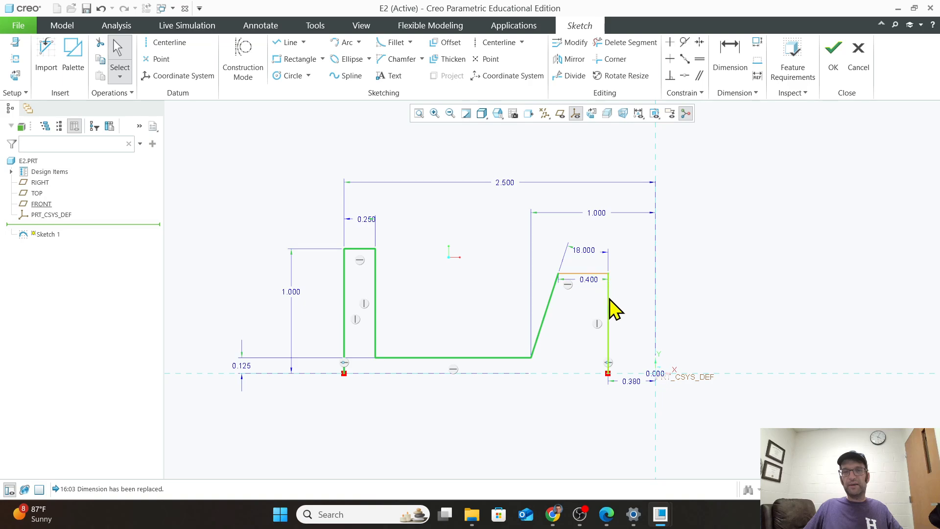
pyautogui.keyDown('ctrl'); pyautogui.click(586, 275); pyautogui.keyUp('ctrl')
pyautogui.keyDown('ctrl'); pyautogui.click(609, 316); pyautogui.keyUp('ctrl')
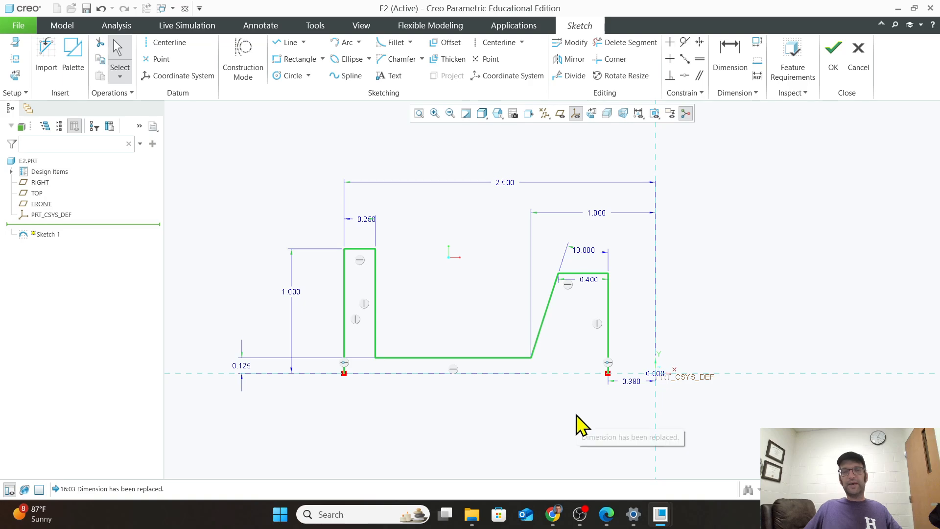
pyautogui.click(574, 62)
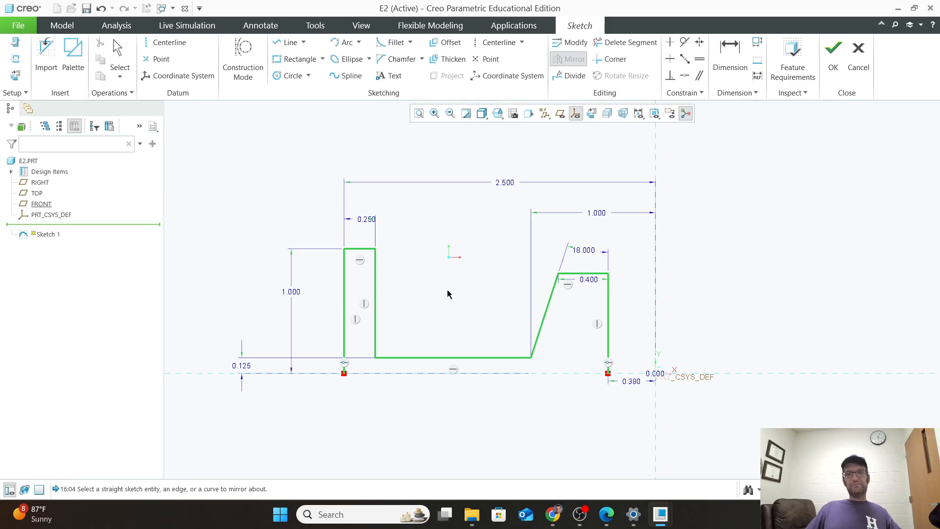
pyautogui.click(412, 372)
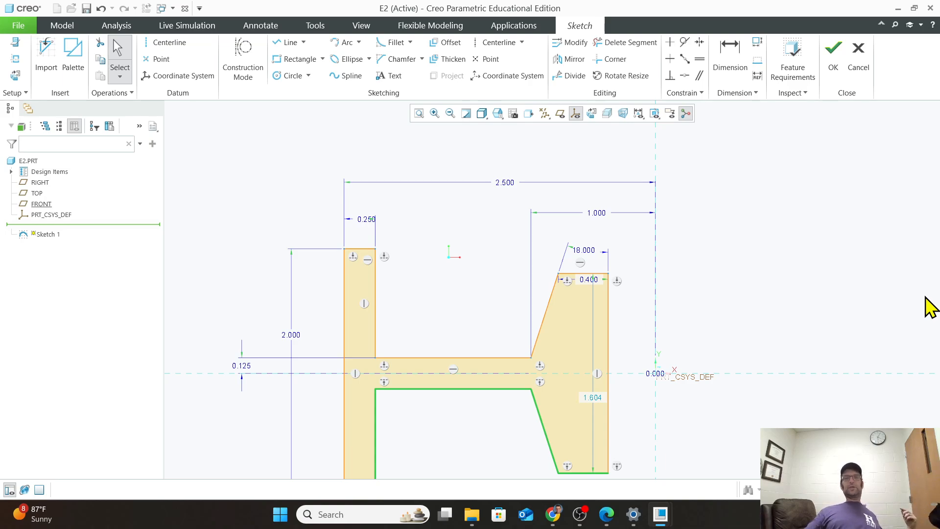
pyautogui.scroll(-3, 807, 403)
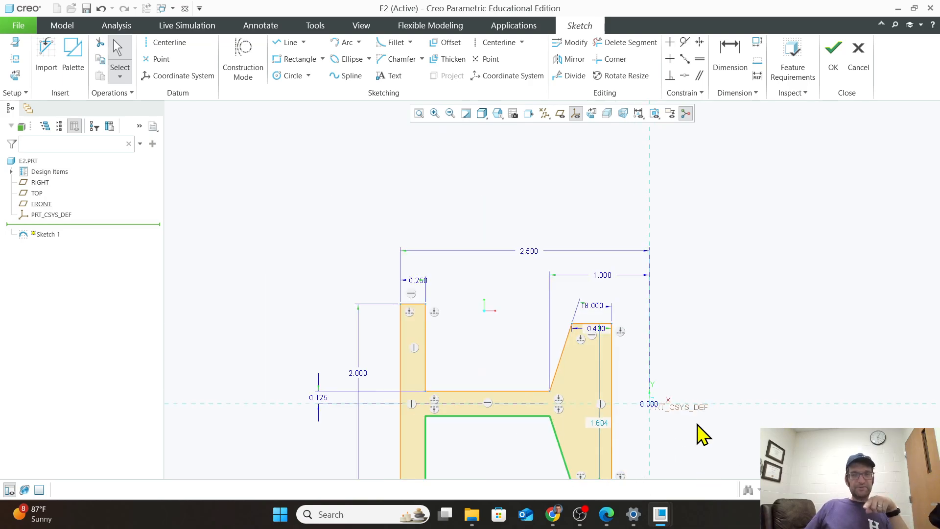
pyautogui.click(419, 113)
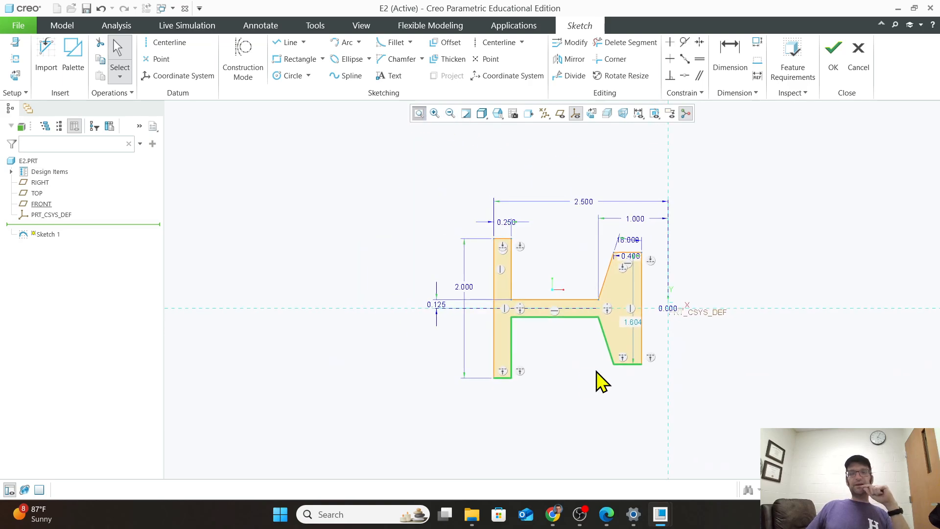
# Inspect the mirrored section and accept the completed sketch.
pyautogui.scroll(3, 588, 352)
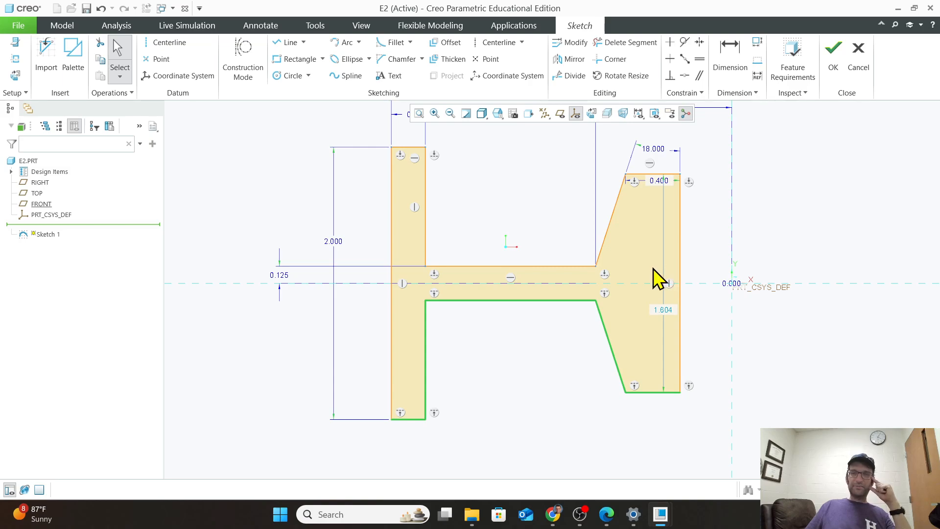
pyautogui.scroll(1, 653, 268)
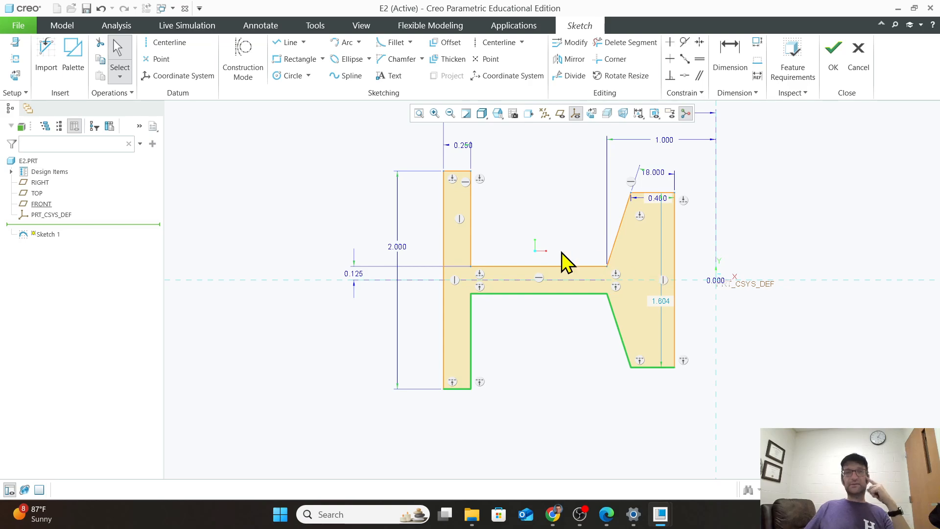
pyautogui.scroll(1, 578, 148)
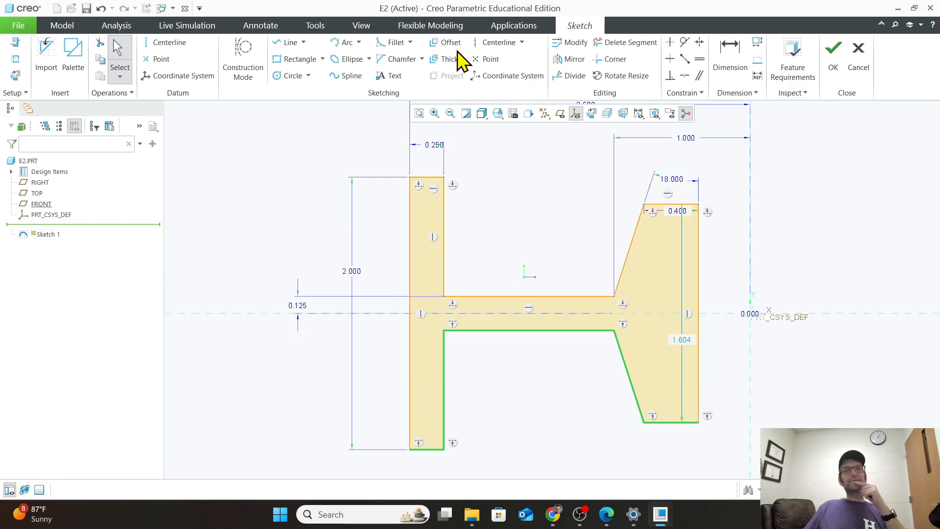
pyautogui.scroll(-1, 495, 138)
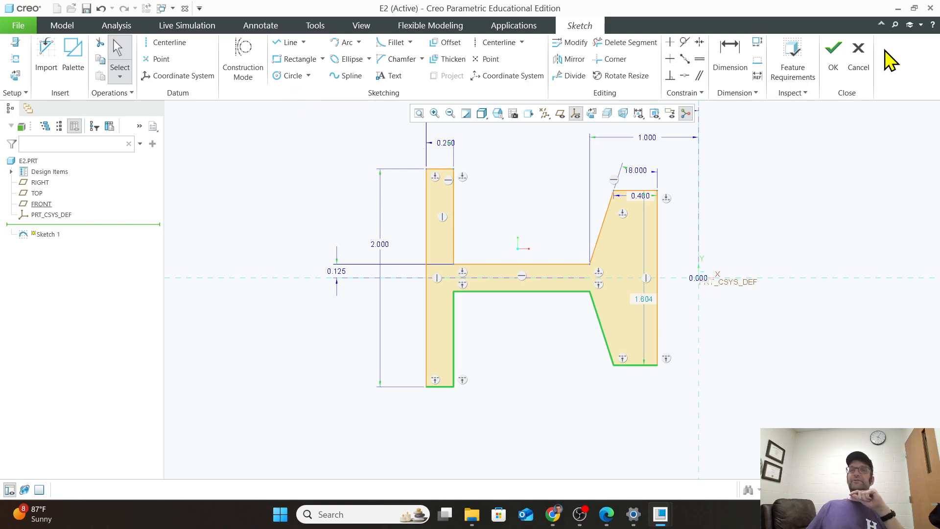
pyautogui.click(834, 61)
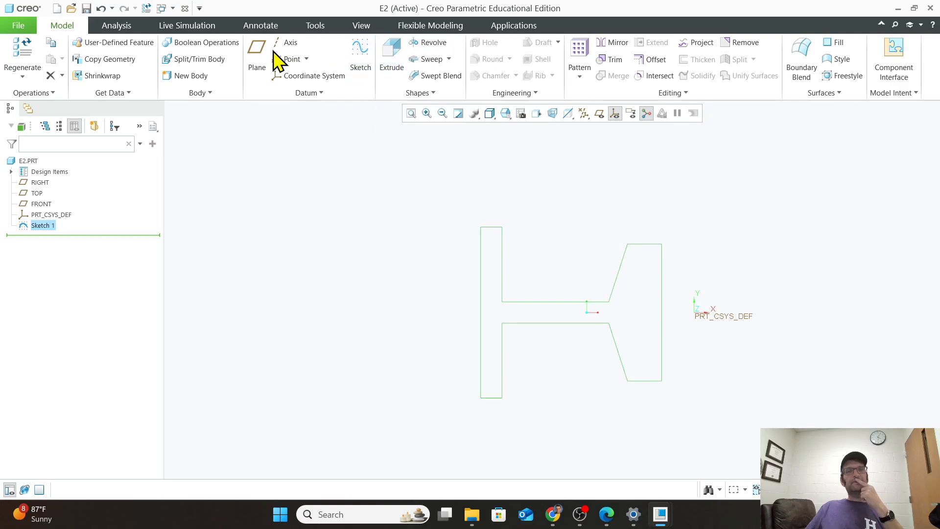
pyautogui.click(427, 43)
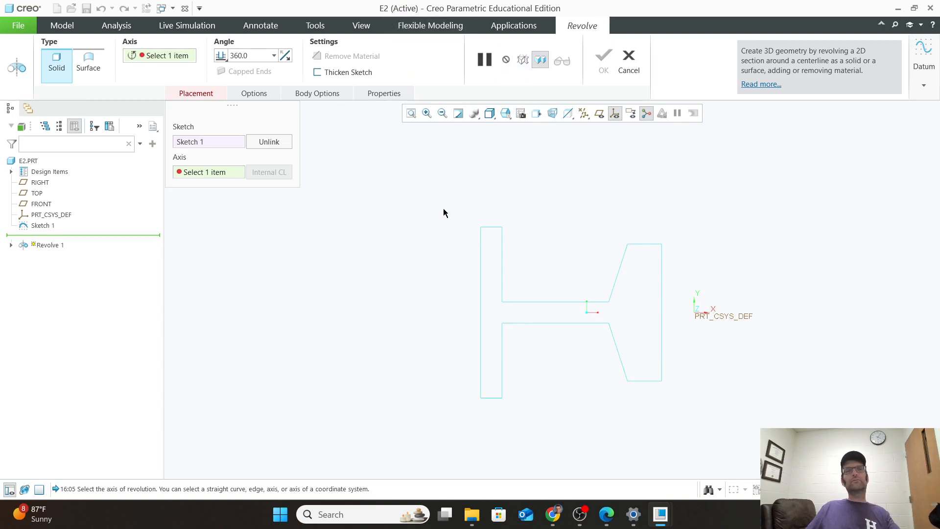
pyautogui.click(631, 66)
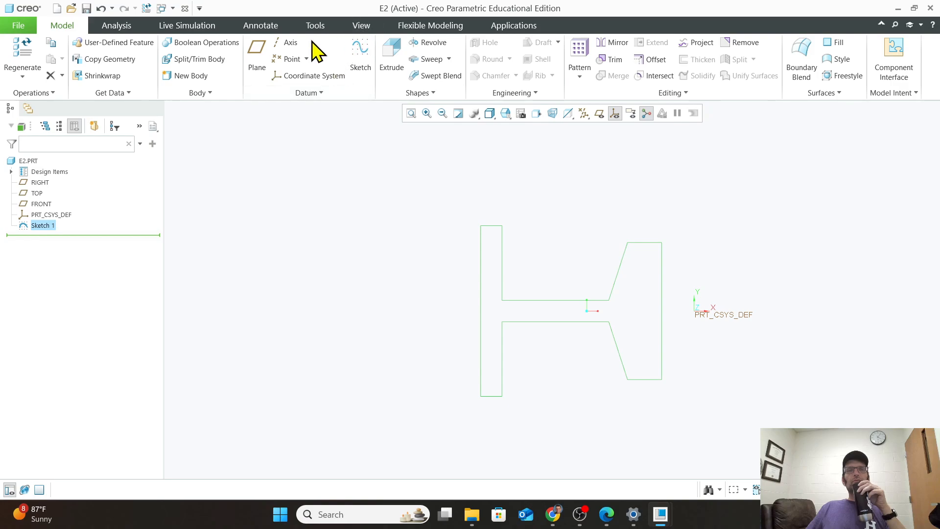
pyautogui.click(290, 43)
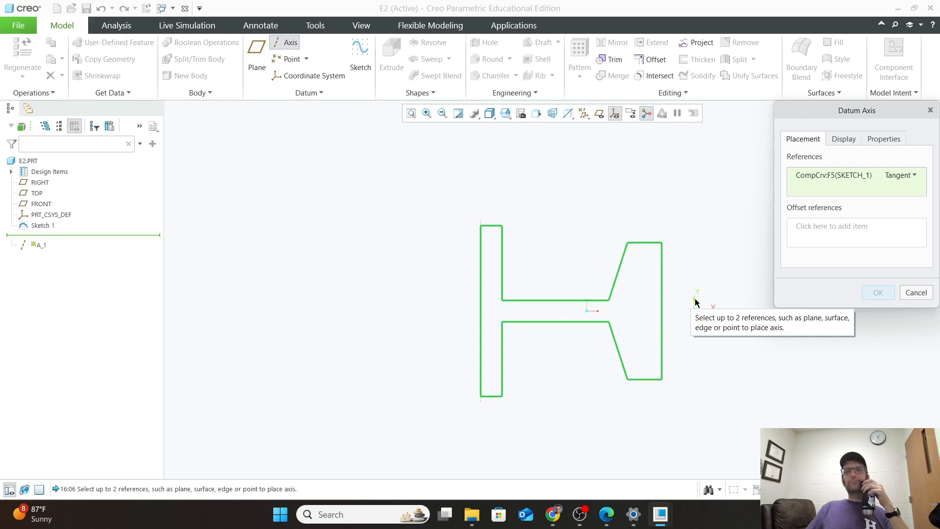
pyautogui.click(926, 294)
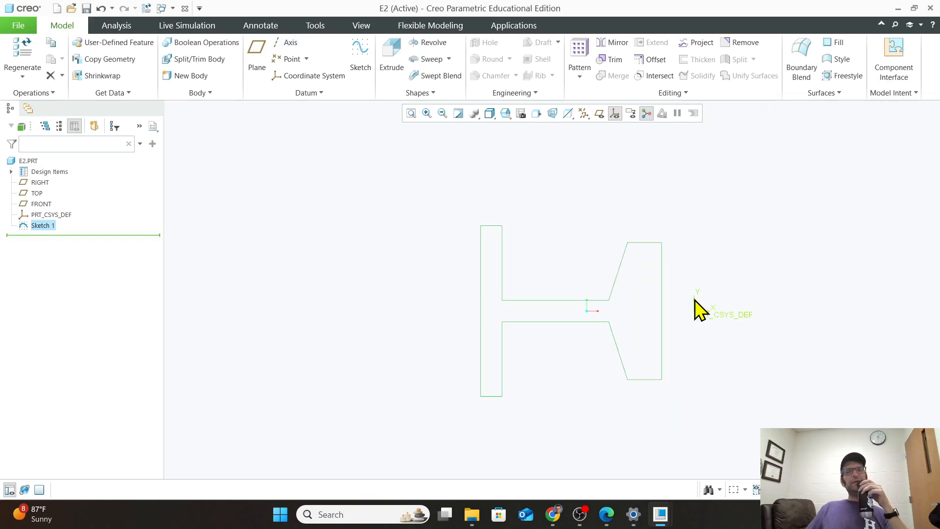
pyautogui.scroll(-3, 698, 313)
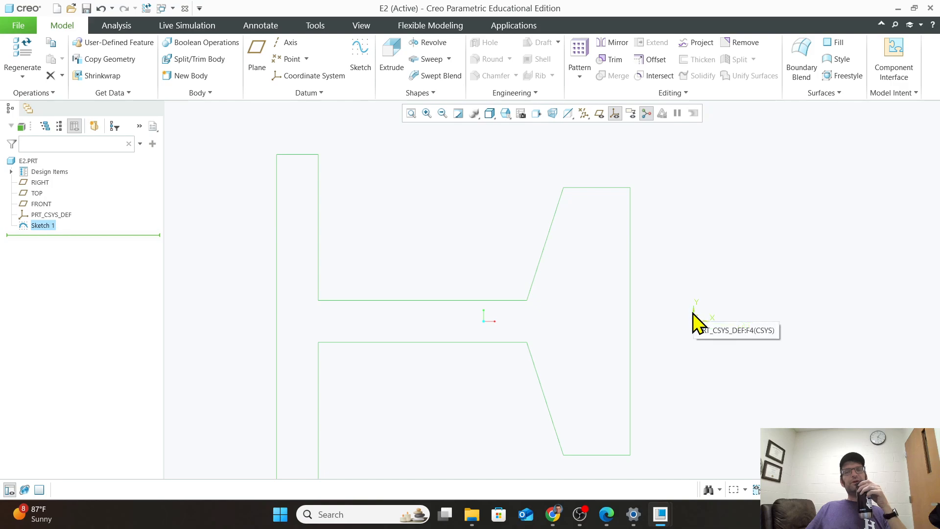
pyautogui.scroll(2, 700, 317)
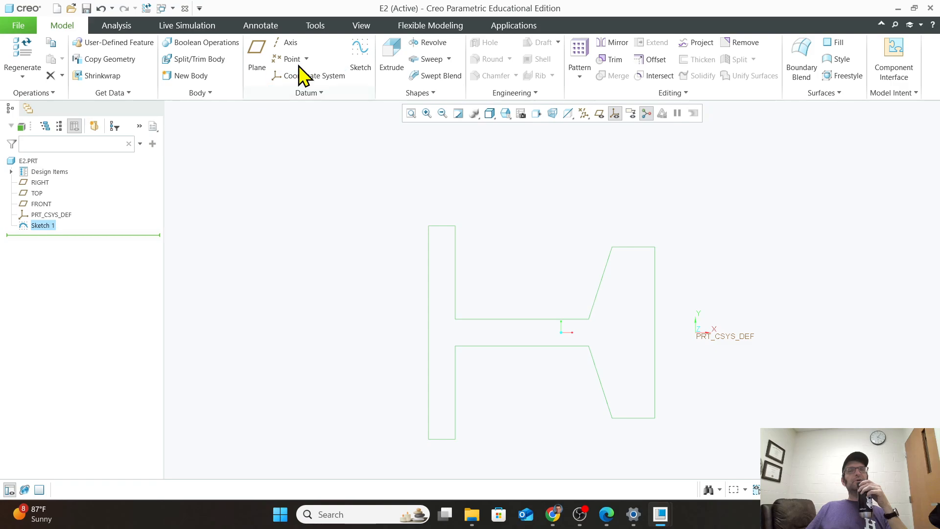
# Try revolving the sketch 360 degrees about the hub's vertical profile line, inspect the preview, and cancel the feature.
pyautogui.click(430, 43)
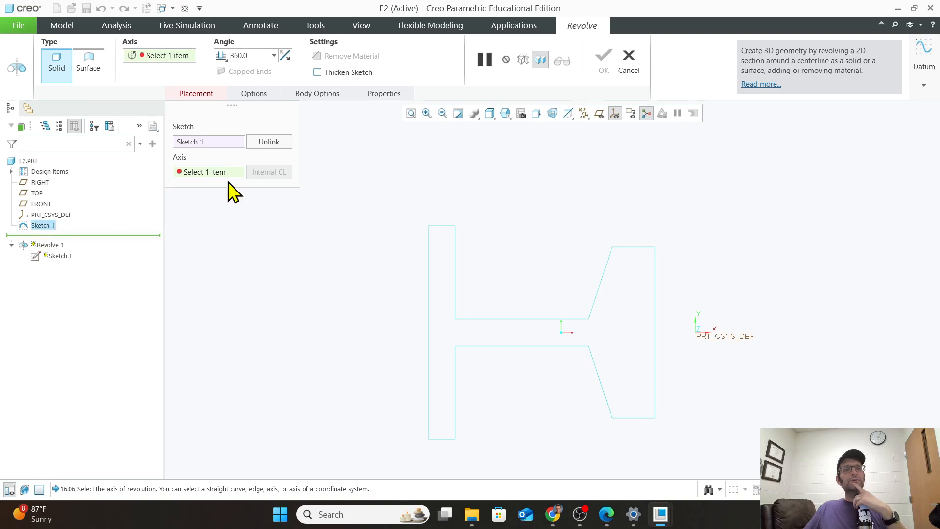
pyautogui.click(208, 172)
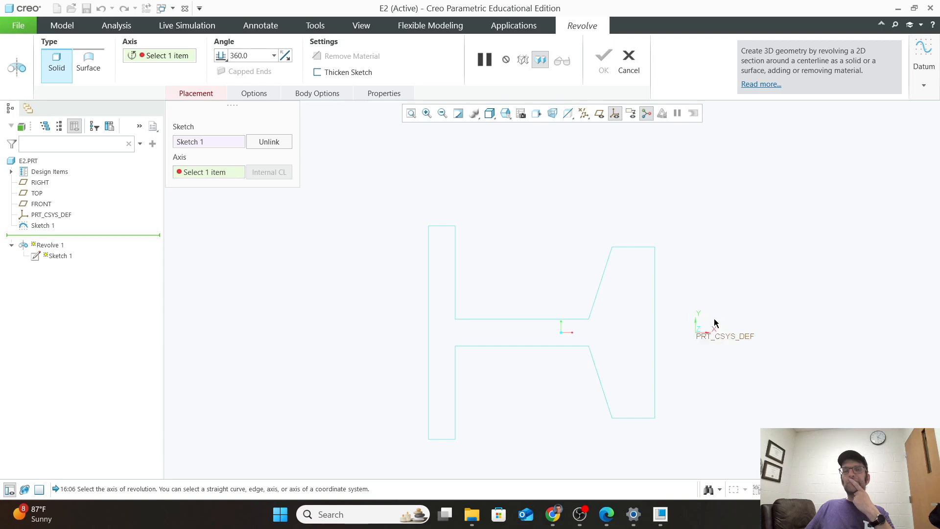
pyautogui.click(655, 323)
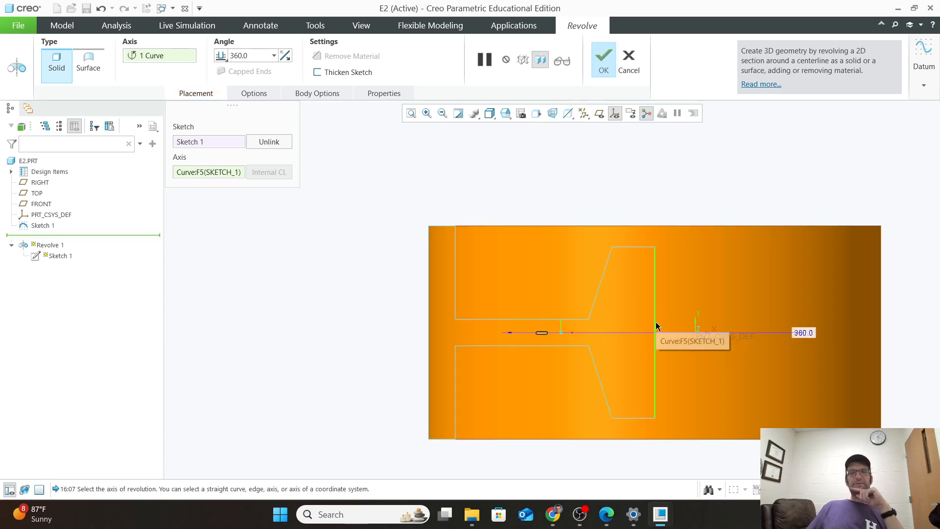
pyautogui.moveTo(793, 342)
pyautogui.mouseDown(button='middle')
pyautogui.moveTo(774, 367)
pyautogui.moveTo(793, 372)
pyautogui.mouseUp(button='middle')
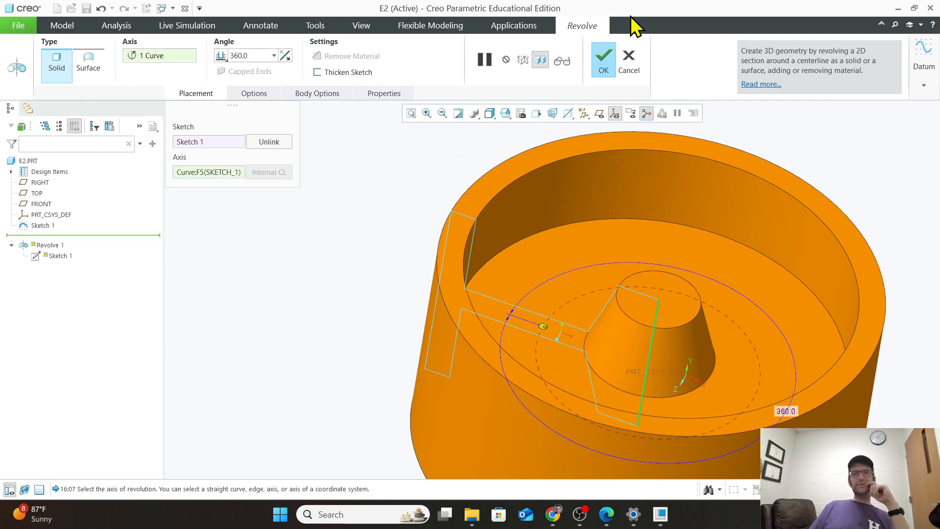
pyautogui.click(628, 61)
pyautogui.click(473, 278)
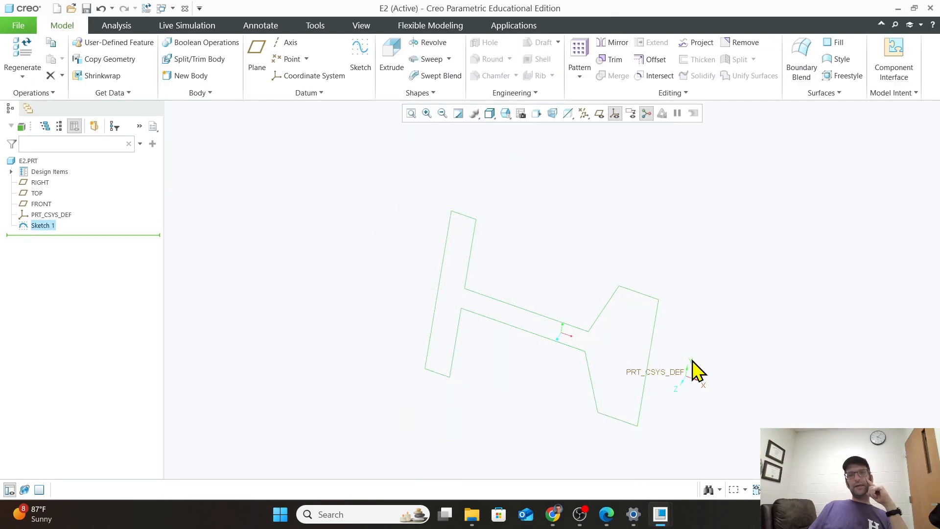
# Try revolving the sketch 360 degrees about the Y axis of PRT_CSYS_DEF, and cancel the feature.
pyautogui.click(420, 47)
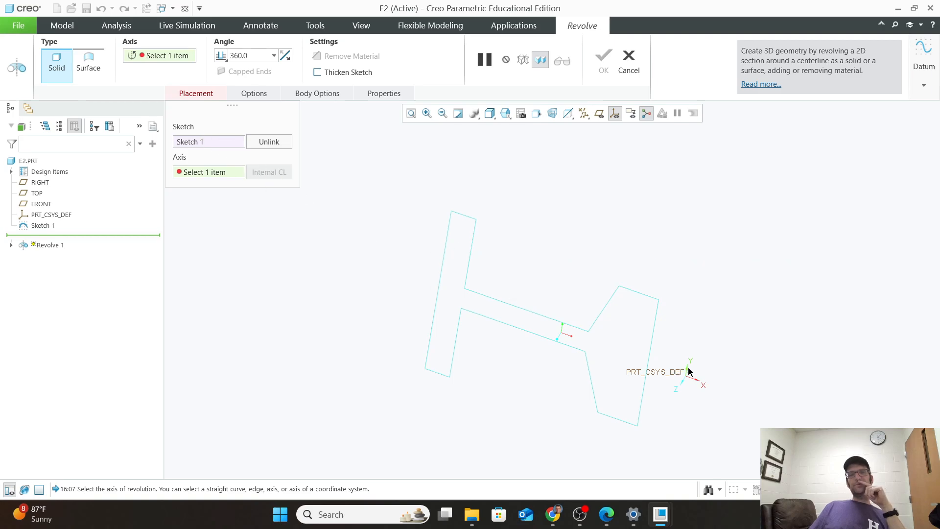
pyautogui.click(688, 368)
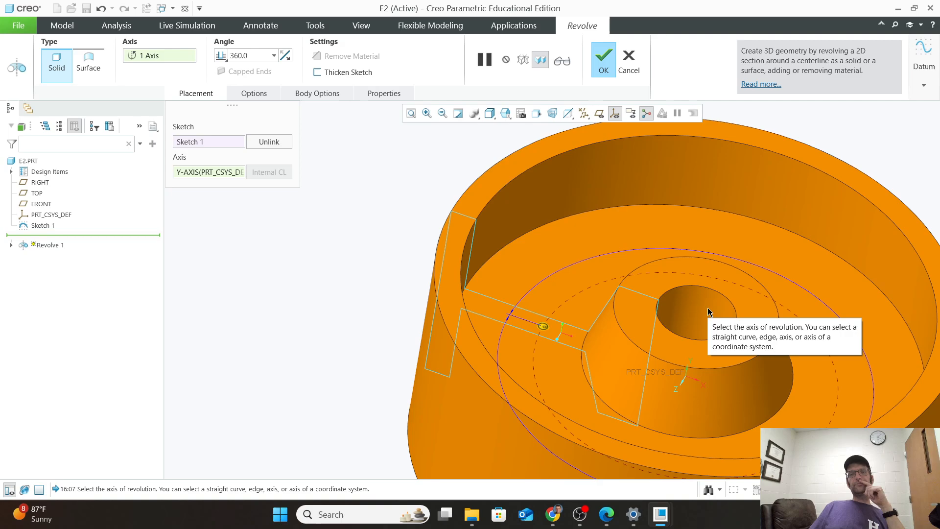
pyautogui.scroll(2, 698, 410)
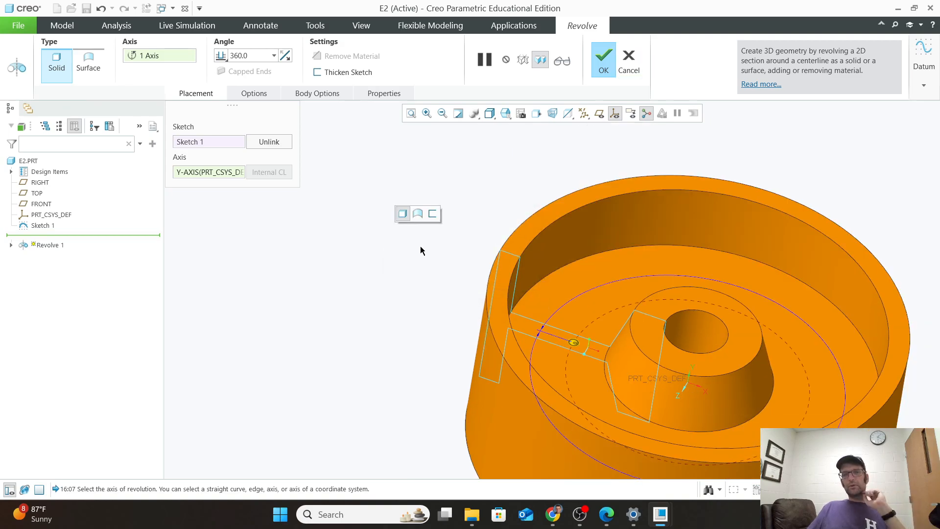
pyautogui.click(629, 61)
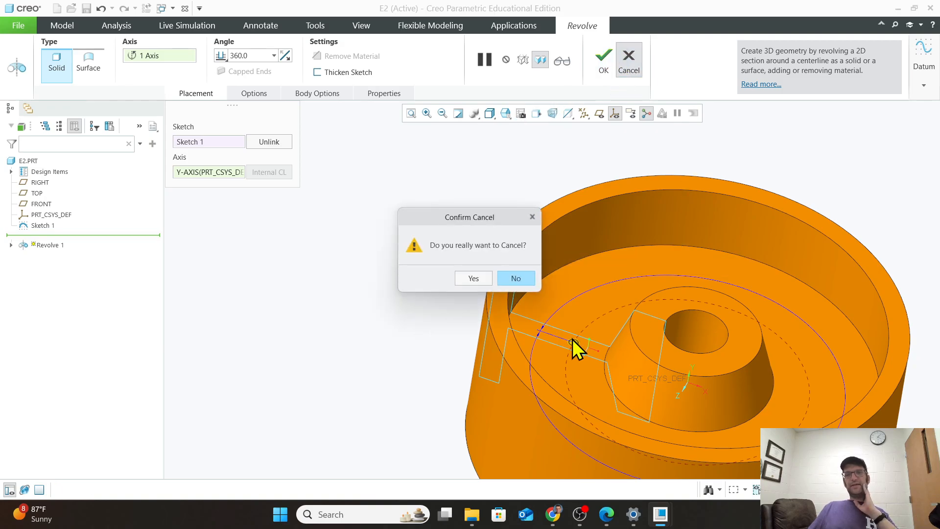
pyautogui.click(473, 278)
# Revolve the sketch 360 degrees about the Y axis of PRT_CSYS_DEF as a solid and accept the feature.
pyautogui.moveTo(625, 426)
pyautogui.mouseDown(button='middle')
pyautogui.moveTo(626, 404)
pyautogui.moveTo(671, 405)
pyautogui.moveTo(686, 377)
pyautogui.mouseUp(button='middle')
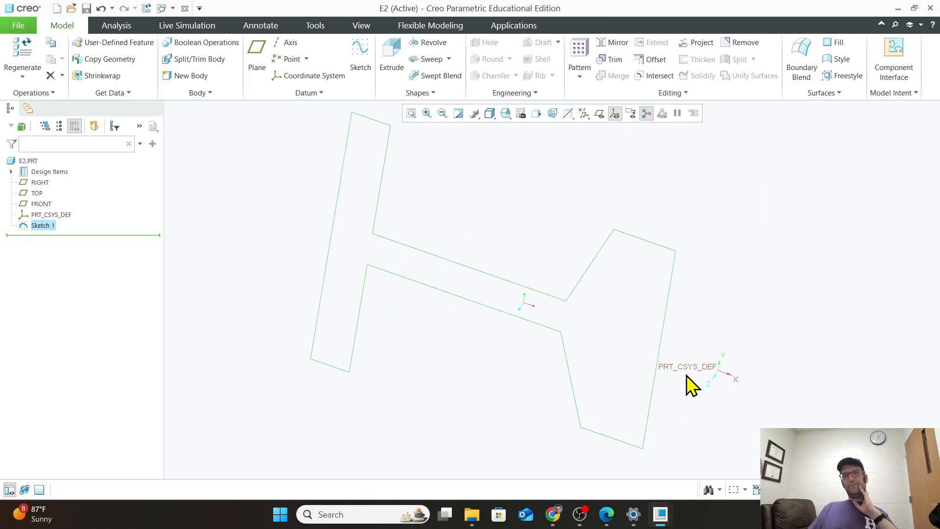
pyautogui.click(434, 44)
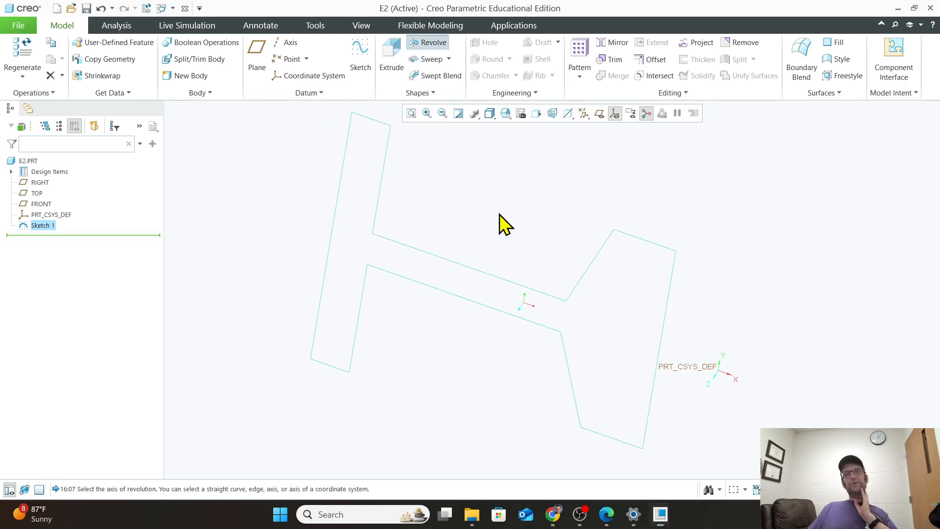
pyautogui.click(720, 364)
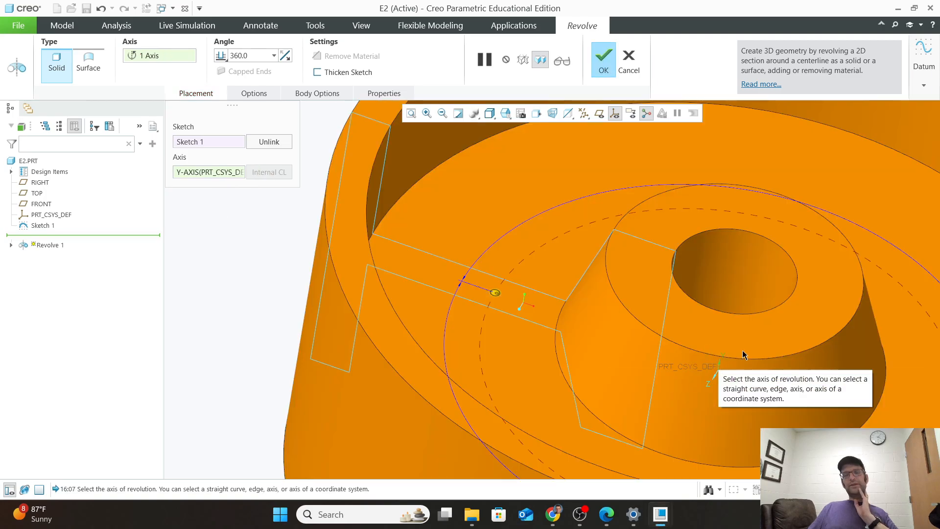
pyautogui.scroll(3, 716, 377)
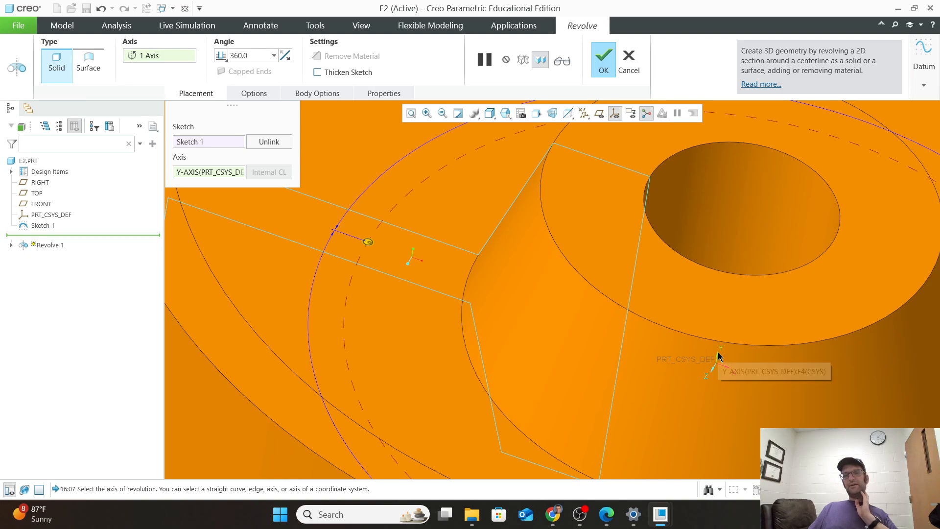
pyautogui.scroll(-3, 719, 358)
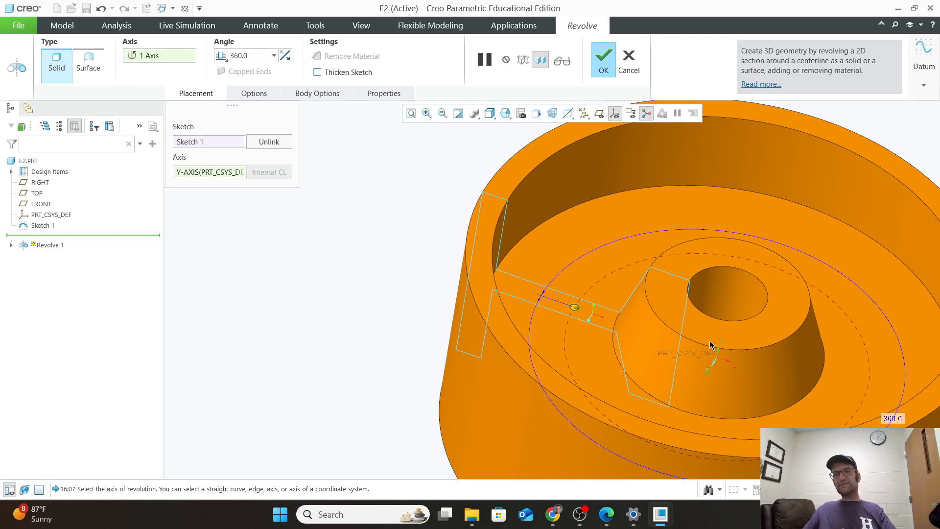
pyautogui.scroll(-1, 727, 356)
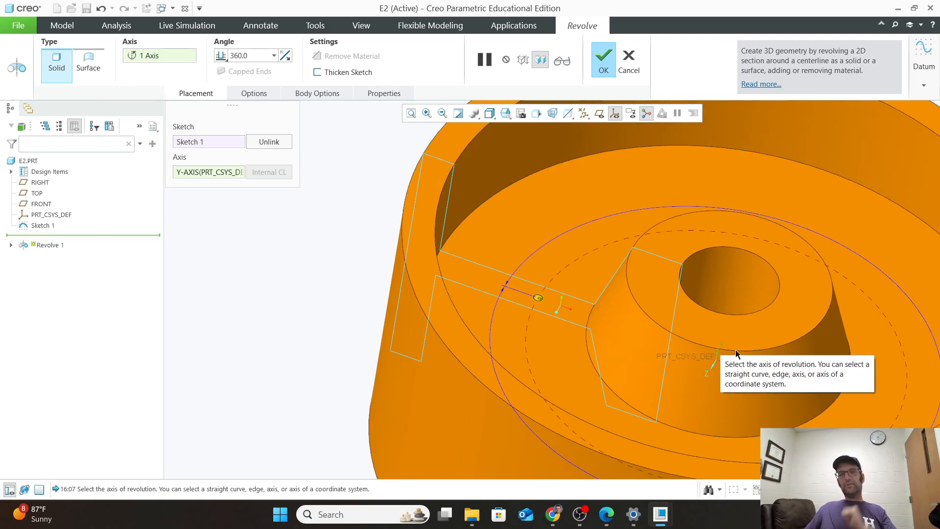
pyautogui.scroll(-1, 736, 352)
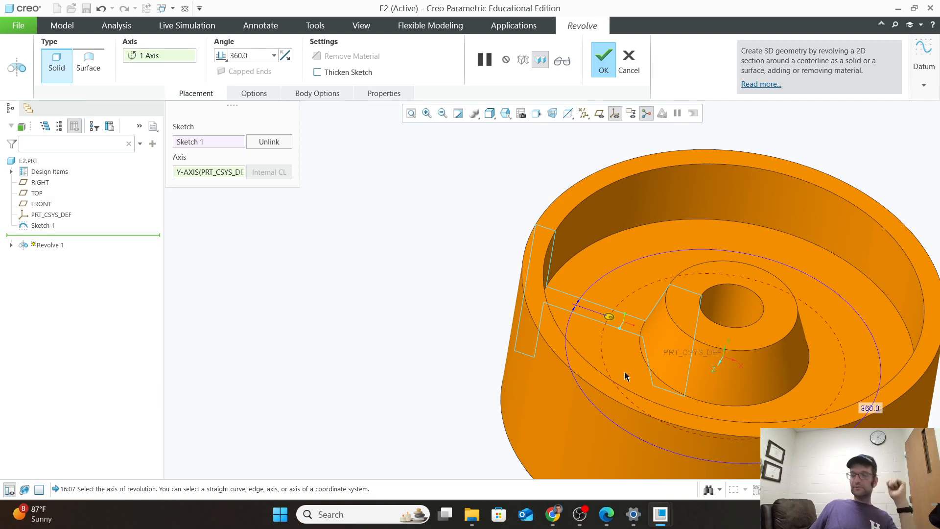
pyautogui.moveTo(645, 375)
pyautogui.mouseDown(button='middle')
pyautogui.moveTo(620, 301)
pyautogui.moveTo(523, 337)
pyautogui.mouseUp(button='middle')
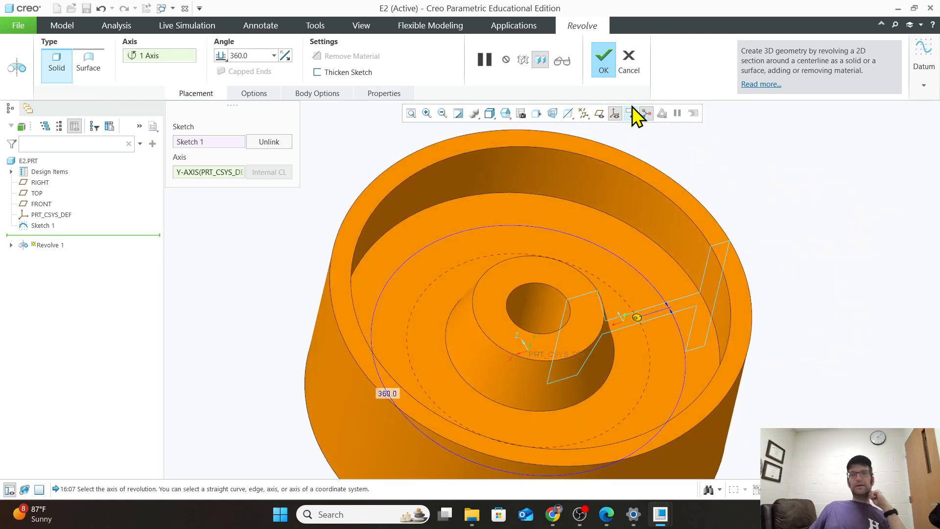
pyautogui.click(605, 62)
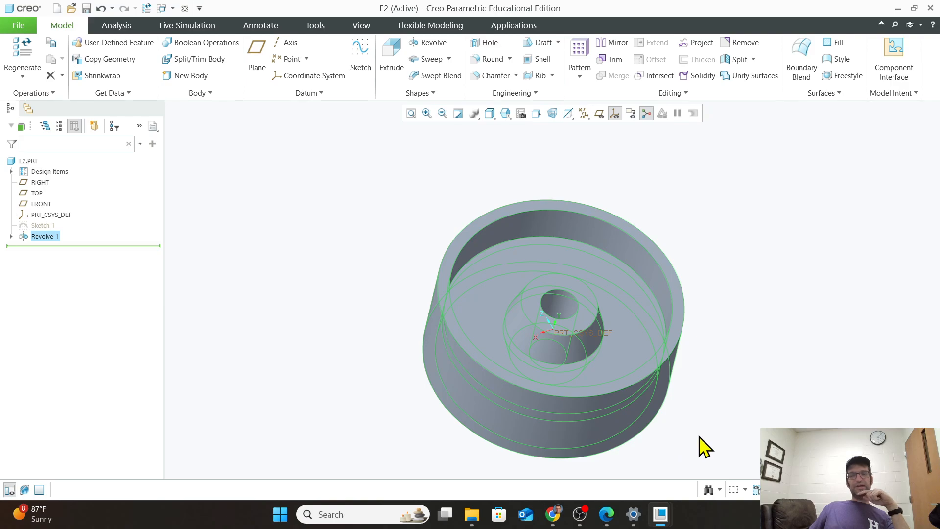
# Start a round on the wheel's upper outer rim edge and set its radius to 0.1.
pyautogui.moveTo(704, 446); pyautogui.dragTo(678, 421, button='middle')
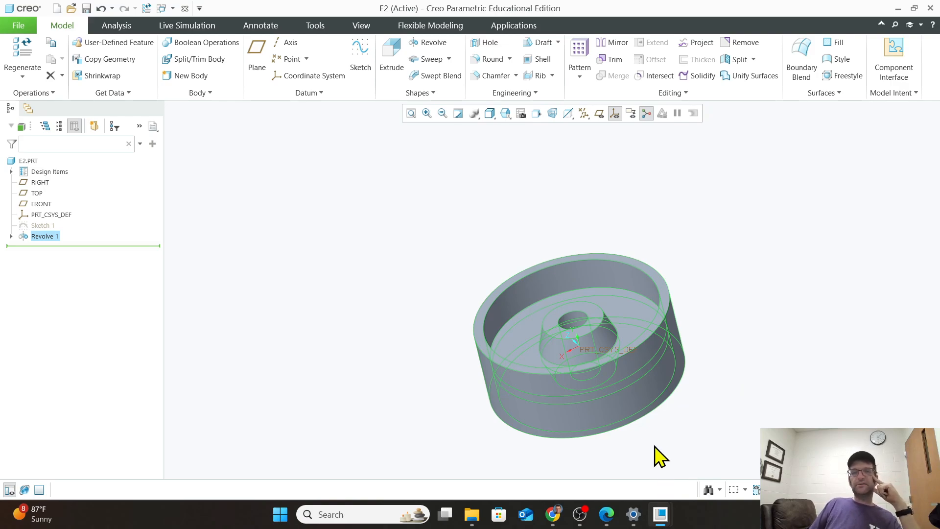
pyautogui.scroll(-5, 657, 435)
pyautogui.scroll(2, 689, 399)
pyautogui.click(766, 246)
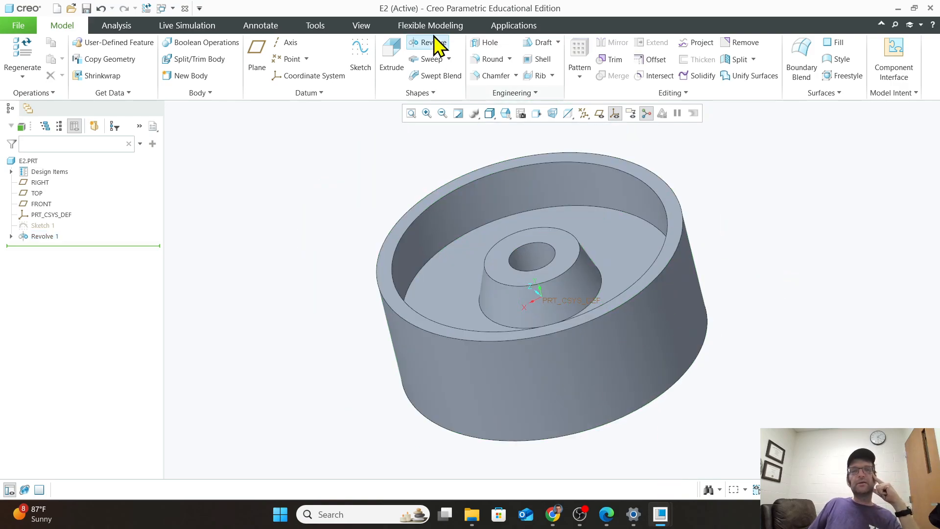
pyautogui.click(490, 58)
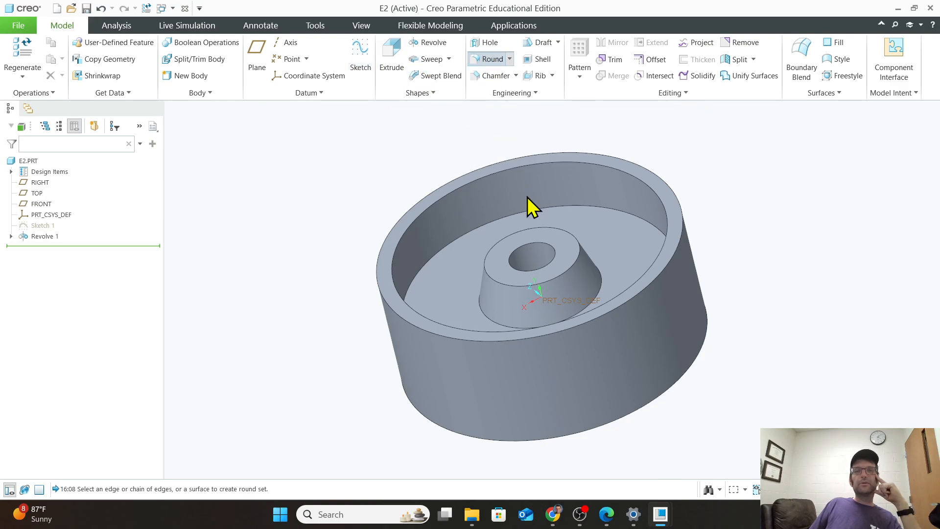
pyautogui.click(676, 197)
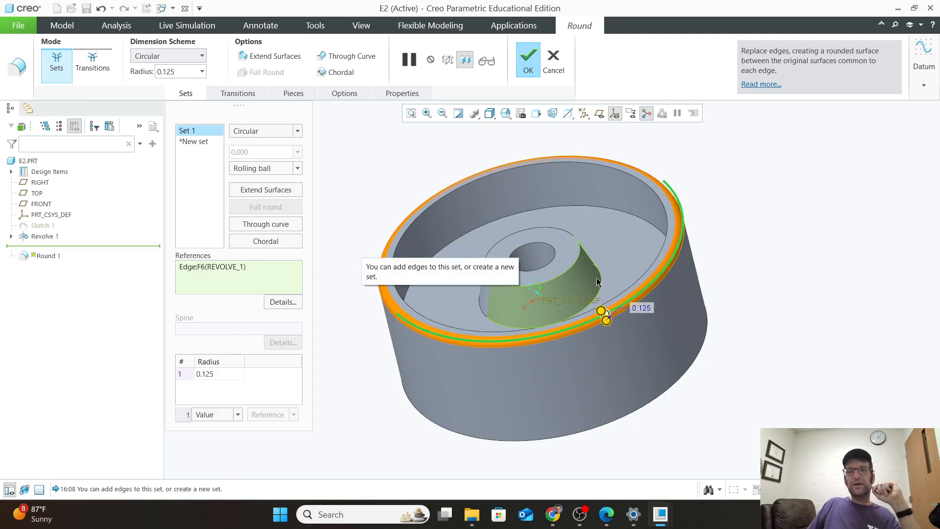
pyautogui.scroll(3, 602, 309)
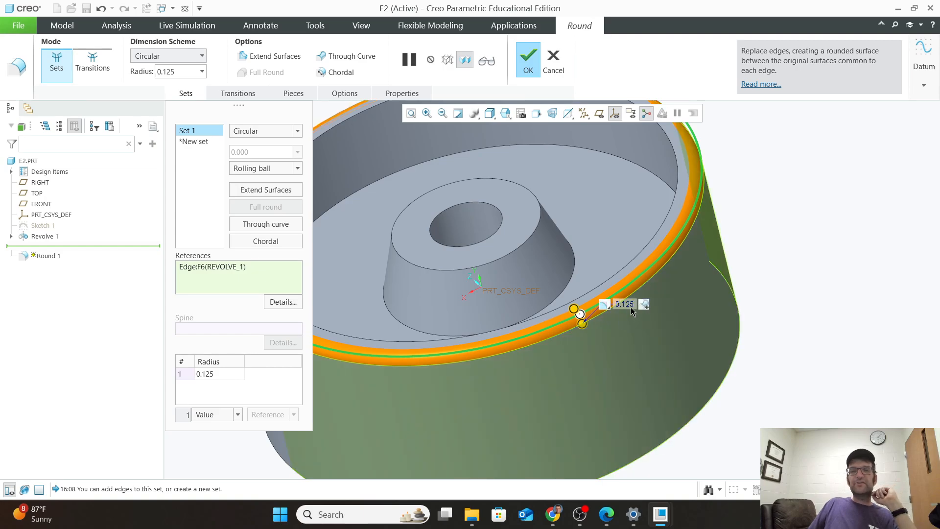
pyautogui.doubleClick(627, 306)
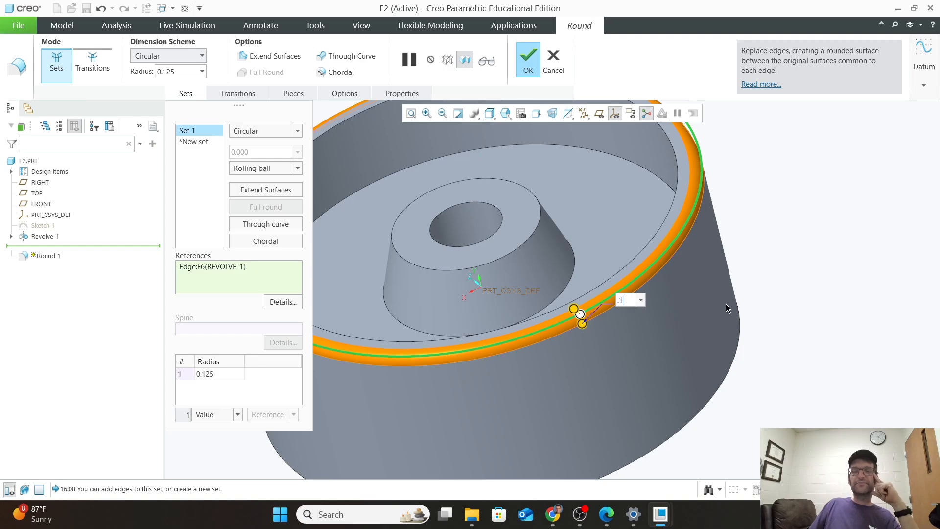
pyautogui.scroll(-1, 719, 301)
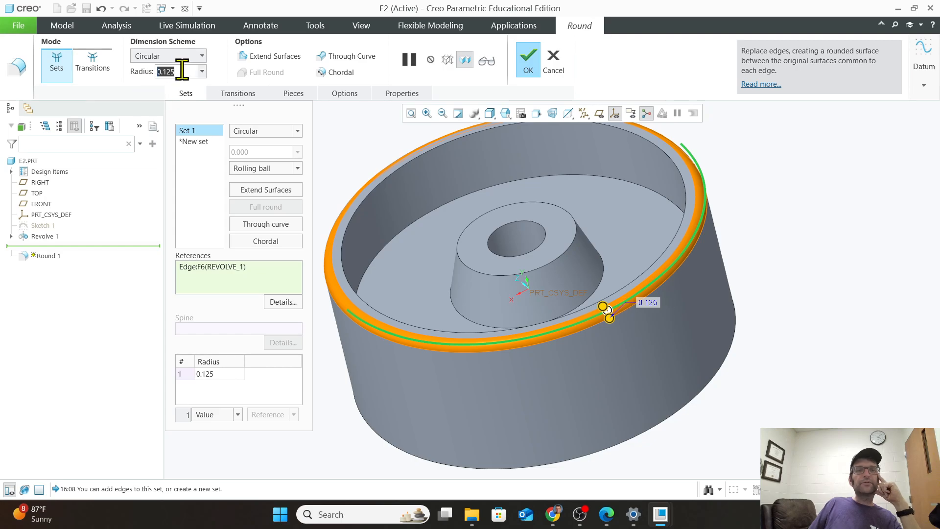
pyautogui.write('.1')
pyautogui.press('Return')
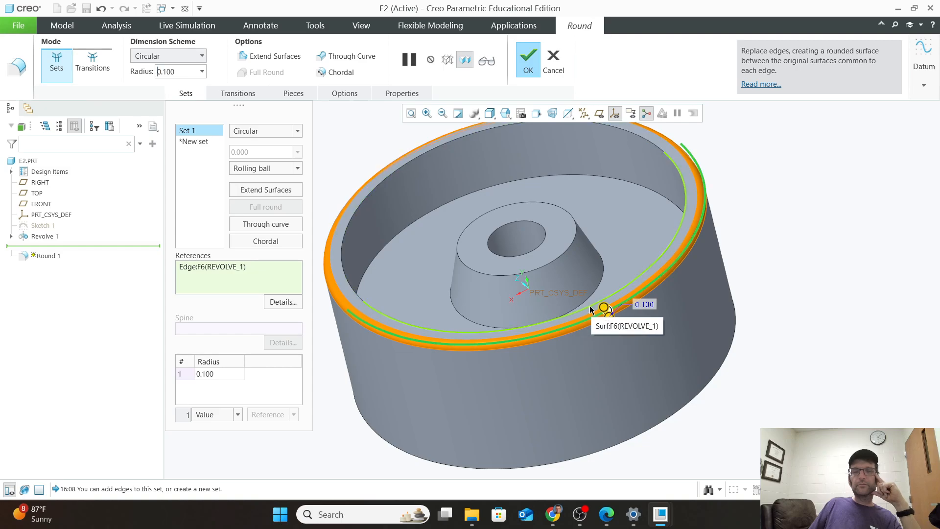
# Try adding the upper inner rim edge and the opposite outer rim edge as further 0.1 radius round sets.
pyautogui.click(678, 164)
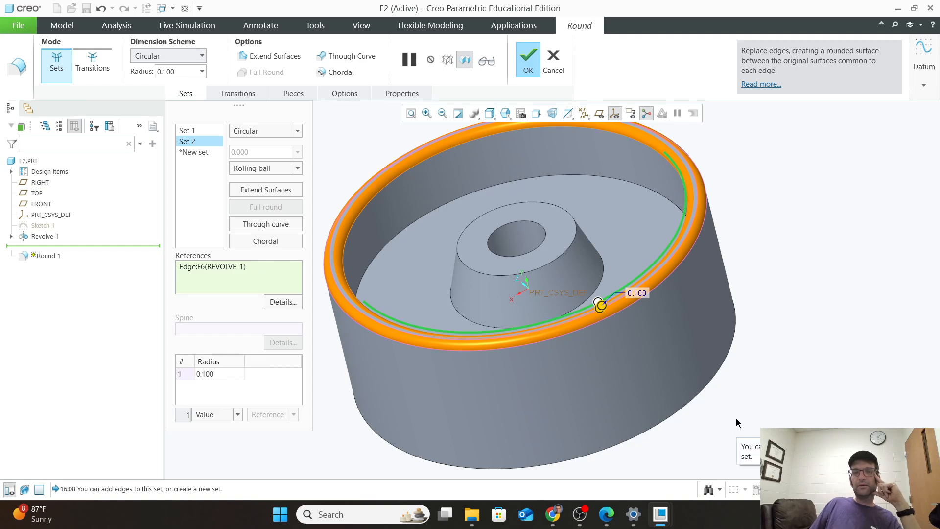
pyautogui.moveTo(713, 409); pyautogui.dragTo(669, 368, button='middle')
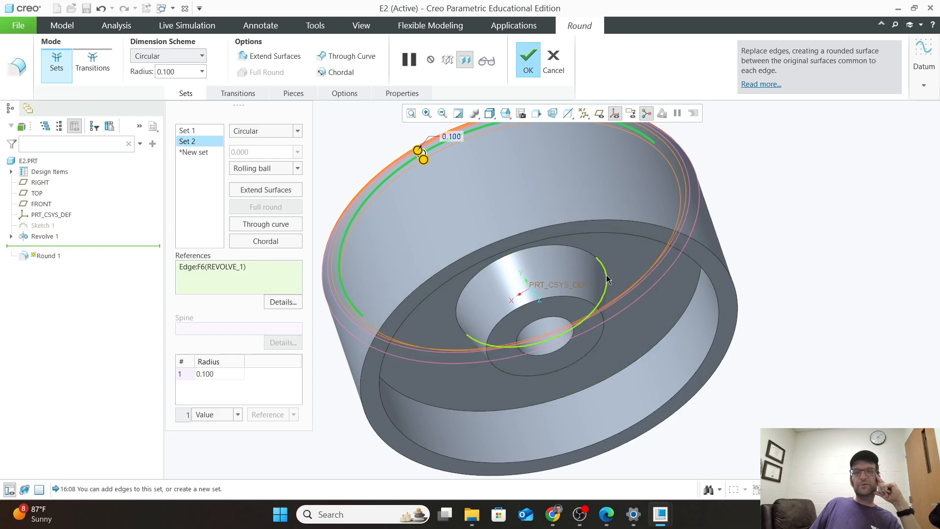
pyautogui.click(620, 234)
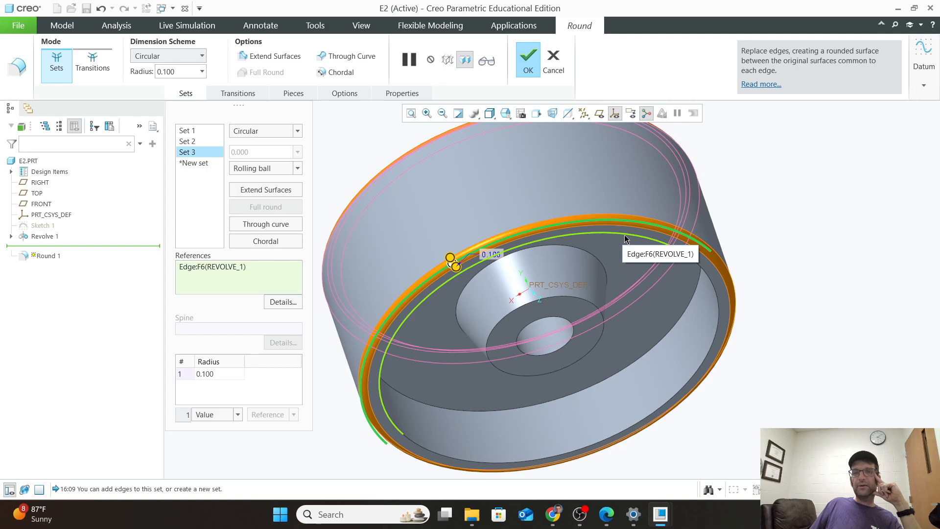
# Try adding the opposite inner rim edge as a fourth round set, and cancel the whole Round feature.
pyautogui.scroll(-3, 374, 355)
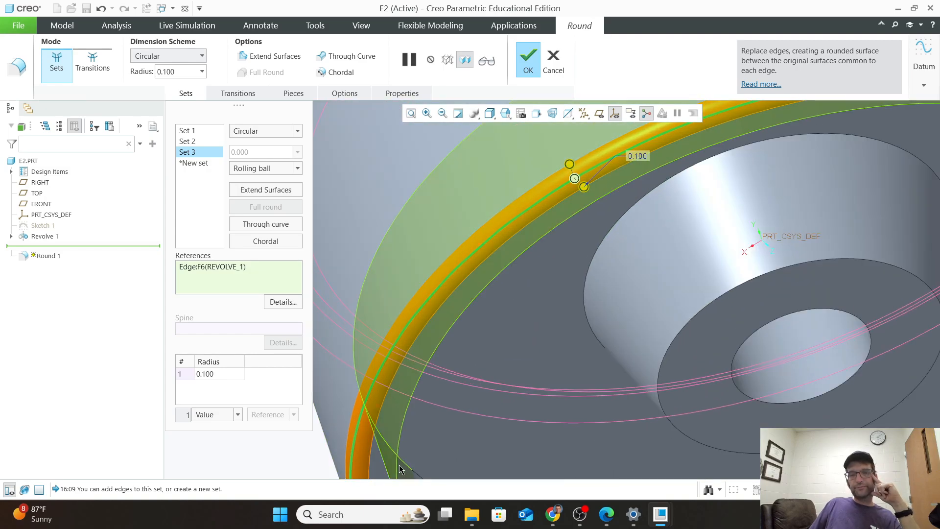
pyautogui.click(386, 447)
pyautogui.scroll(5, 505, 399)
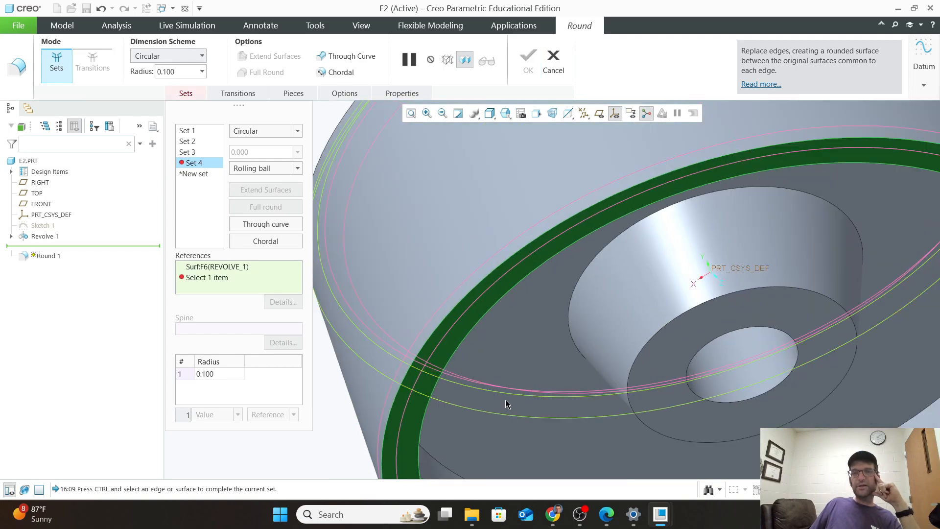
pyautogui.moveTo(877, 354); pyautogui.dragTo(825, 306, button='middle')
pyautogui.scroll(-2, 824, 307)
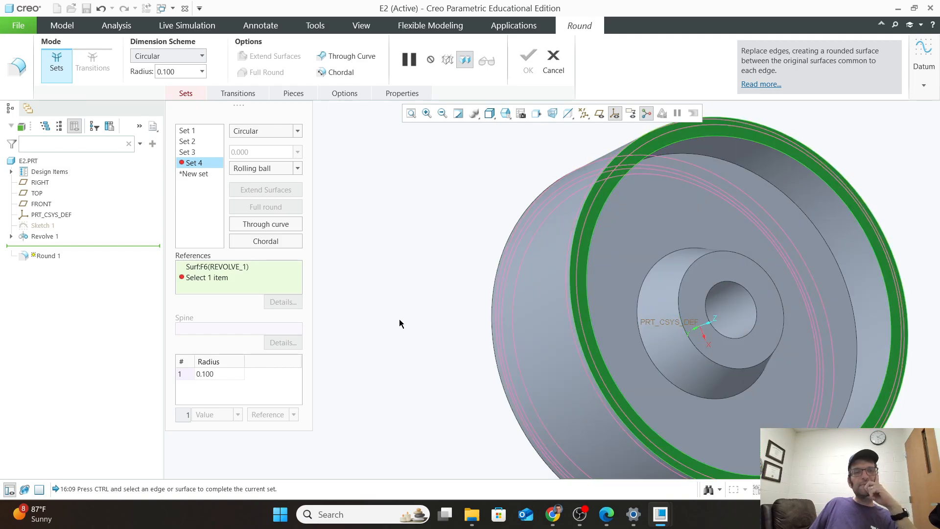
pyautogui.click(585, 205)
pyautogui.moveTo(673, 237); pyautogui.dragTo(609, 340, button='middle')
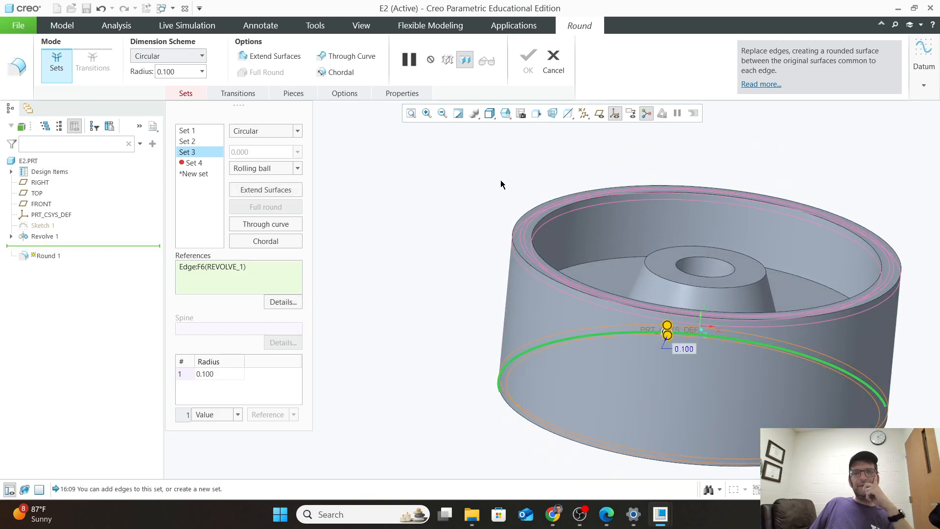
pyautogui.click(553, 61)
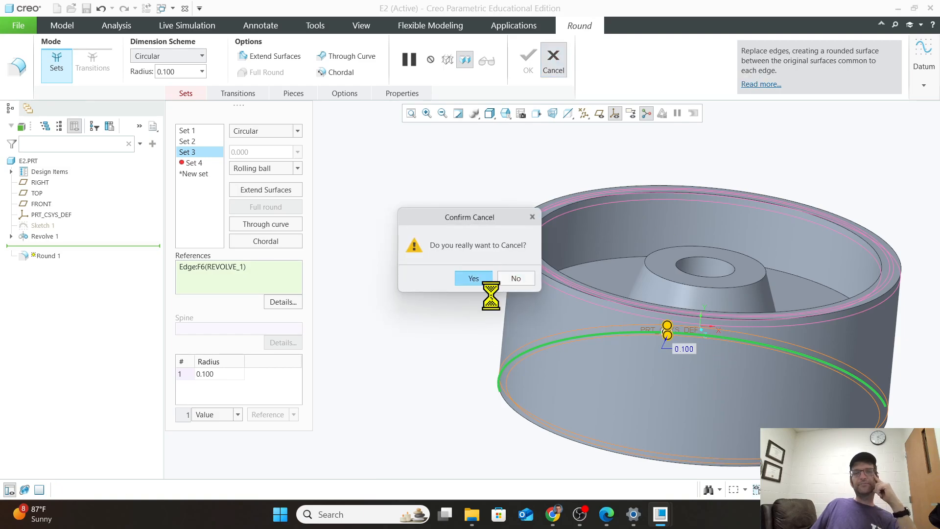
pyautogui.click(482, 280)
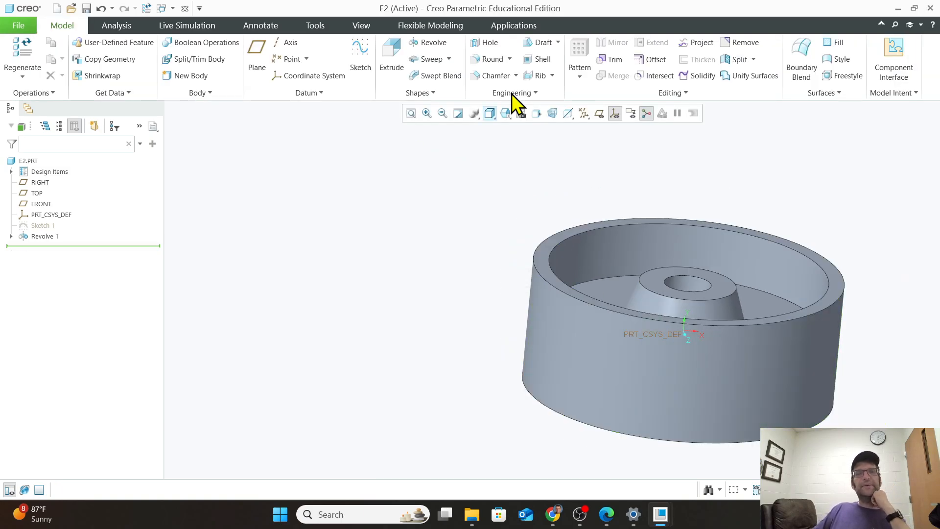
# Start a new 0.1 radius round on the inner and outer edges of the wheel's upper rim.
pyautogui.click(484, 61)
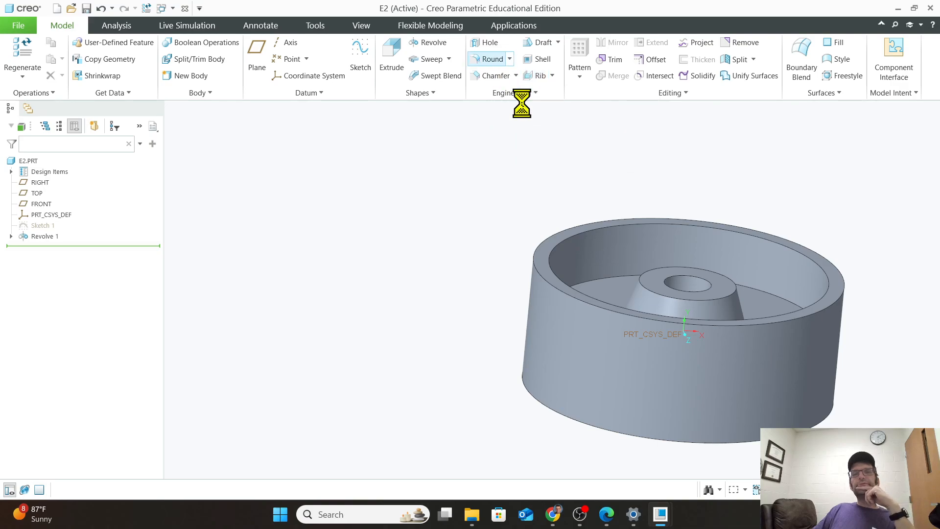
pyautogui.scroll(-3, 576, 238)
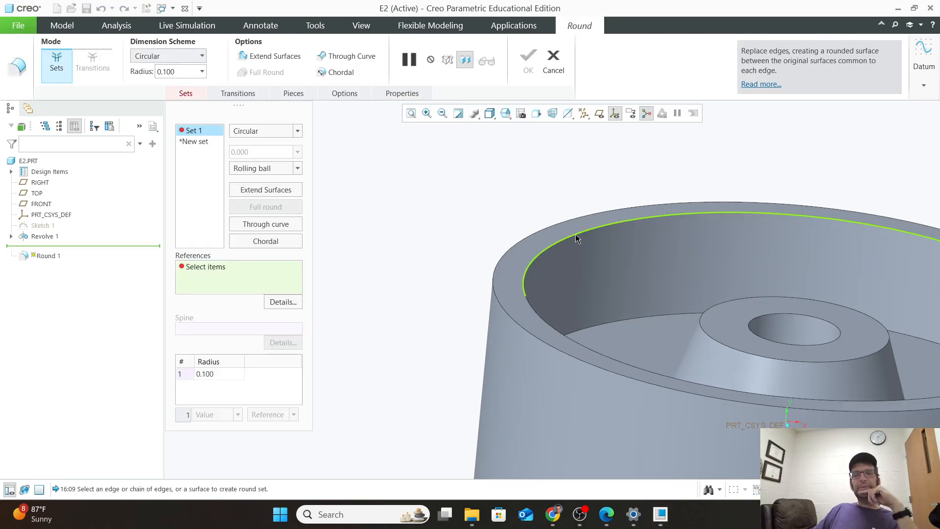
pyautogui.scroll(-2, 576, 239)
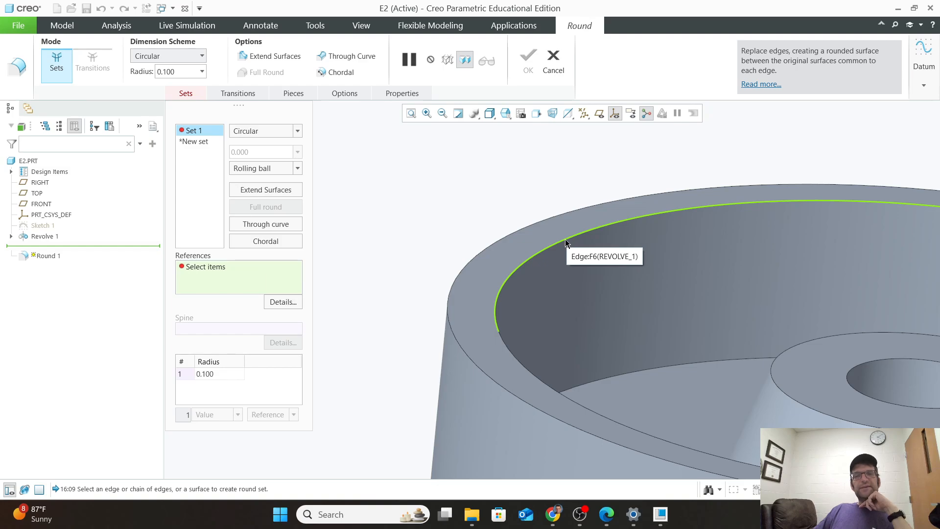
pyautogui.click(565, 243)
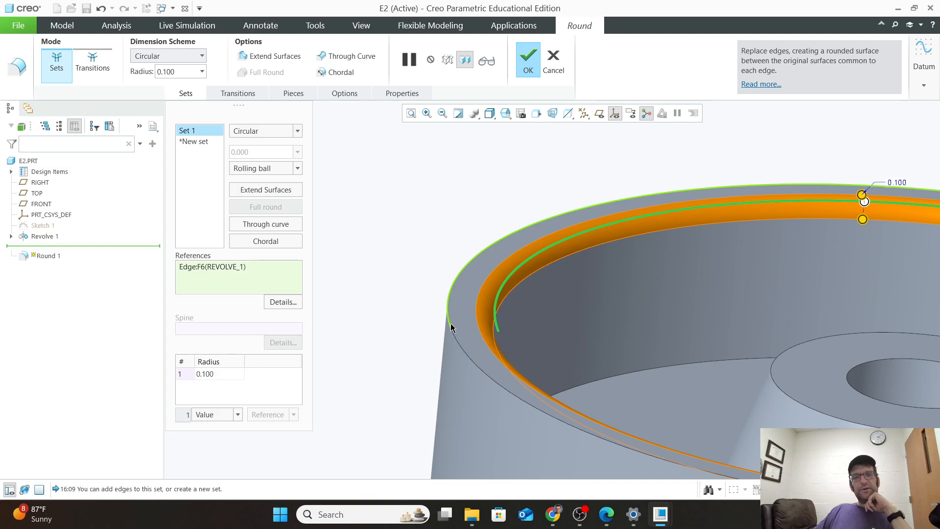
pyautogui.click(451, 327)
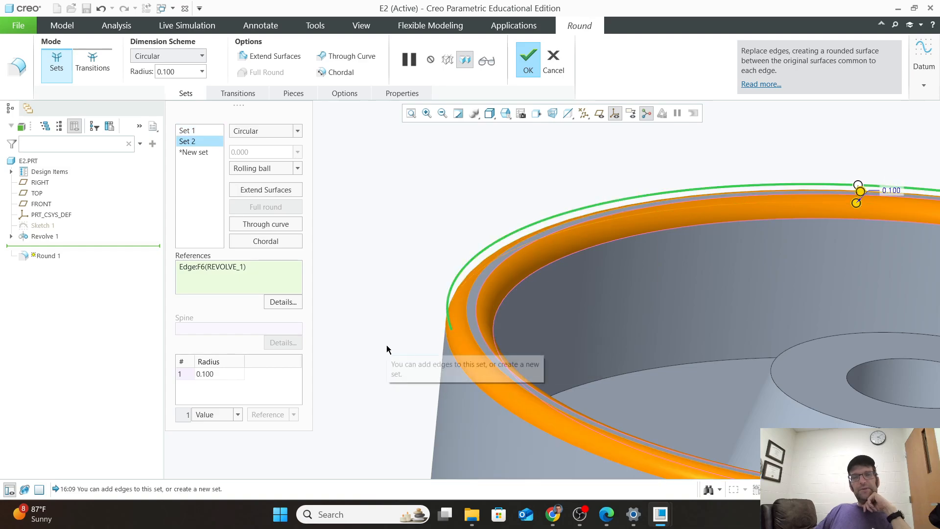
# Add the outer and inner edges of the opposite rim to the round at 0.1 radius.
pyautogui.moveTo(385, 347); pyautogui.dragTo(392, 285, button='middle')
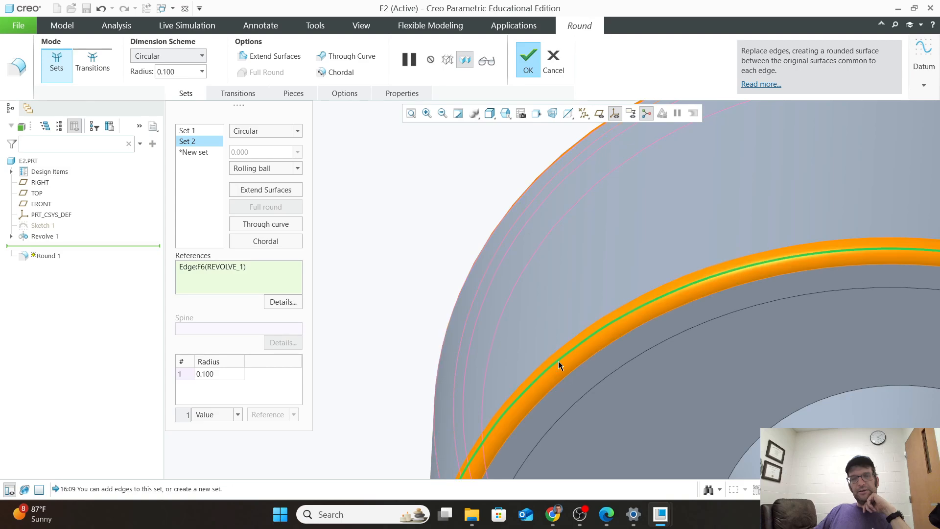
pyautogui.click(573, 400)
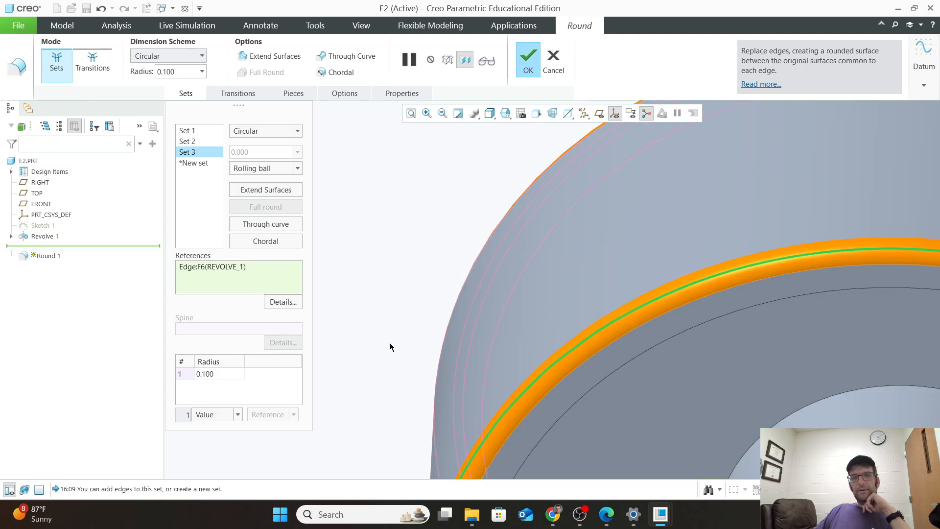
pyautogui.moveTo(389, 343); pyautogui.dragTo(372, 314, button='middle')
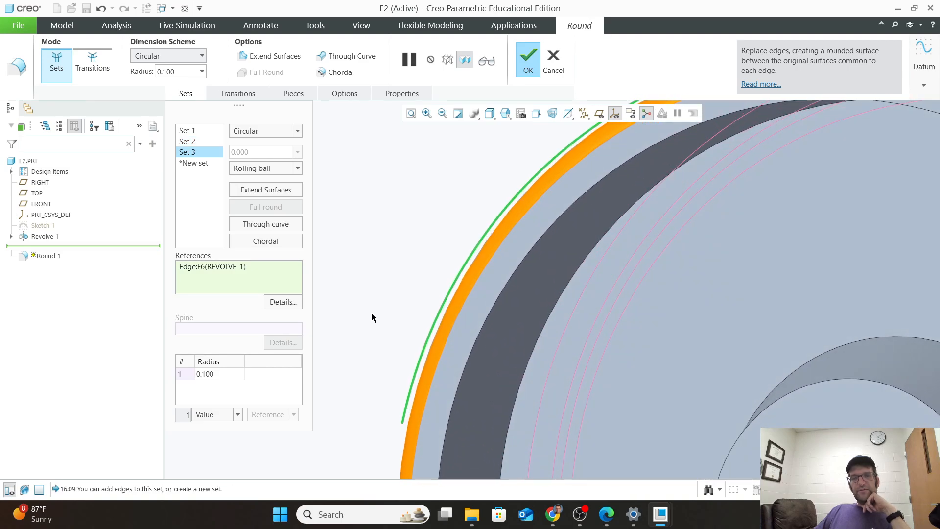
pyautogui.click(477, 344)
pyautogui.moveTo(414, 254); pyautogui.dragTo(442, 329, button='middle')
pyautogui.scroll(5, 637, 367)
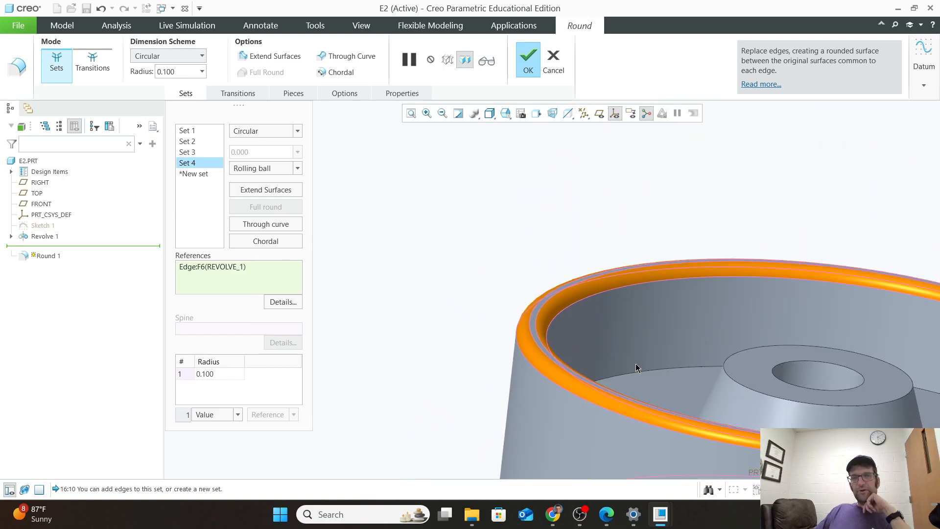
# Complete the four-set 0.1 radius round on the wheel's rim edges.
pyautogui.scroll(2, 643, 369)
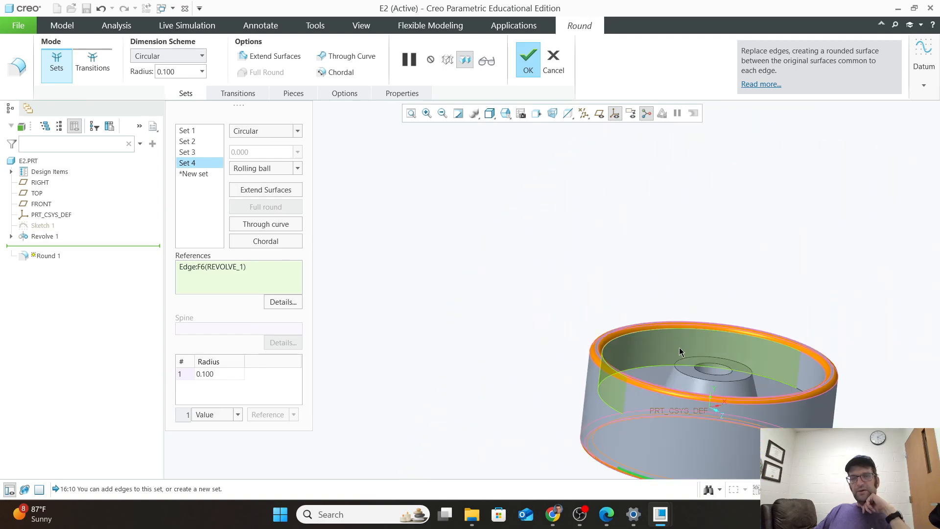
pyautogui.click(530, 57)
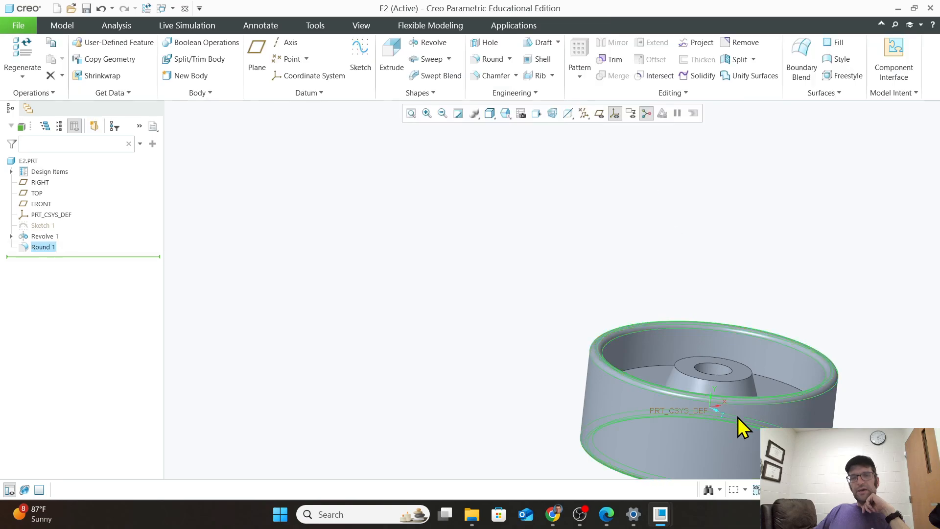
# Refit the wheel in the default orientation and turn off the display of coordinate systems.
pyautogui.click(411, 113)
pyautogui.click(505, 116)
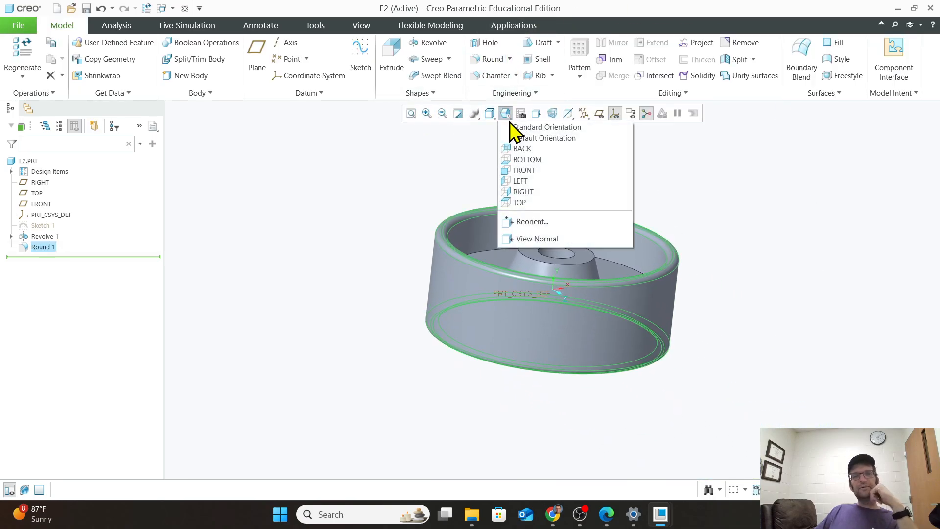
pyautogui.click(515, 138)
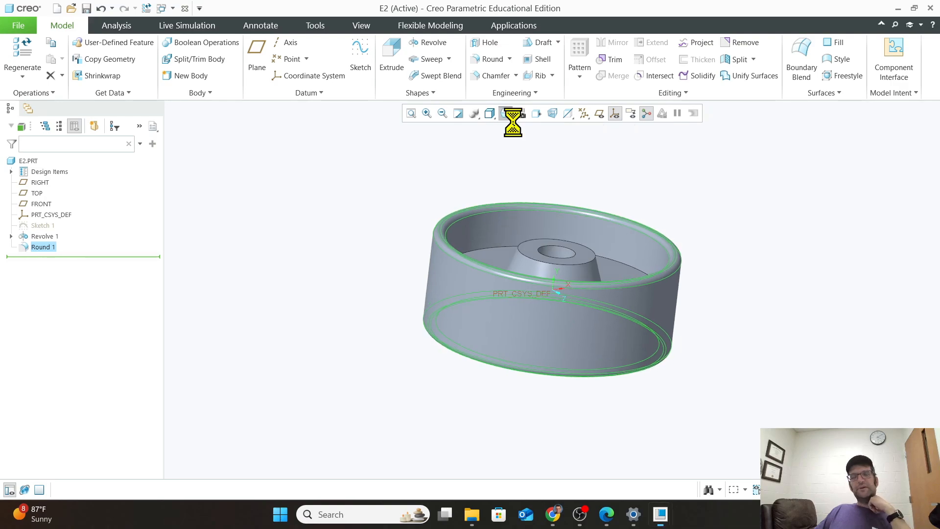
pyautogui.click(813, 318)
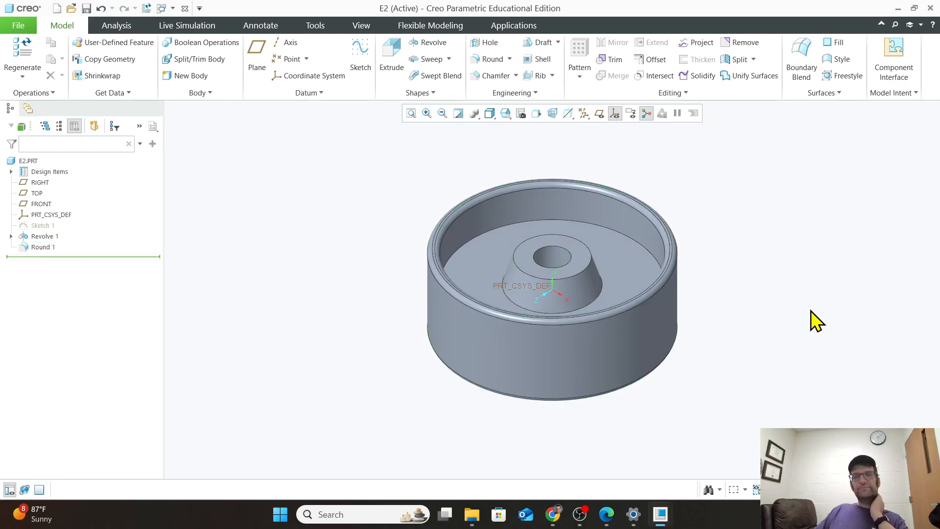
pyautogui.click(617, 116)
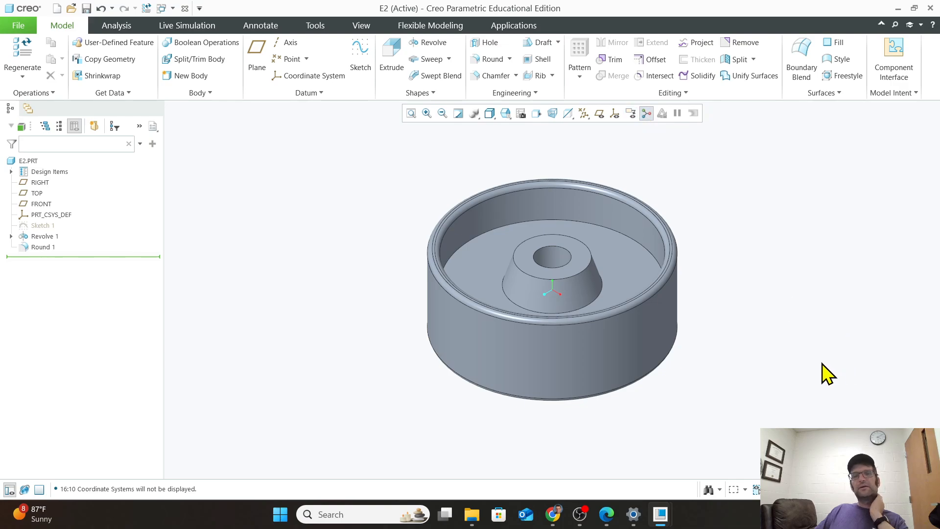
pyautogui.scroll(1, 761, 321)
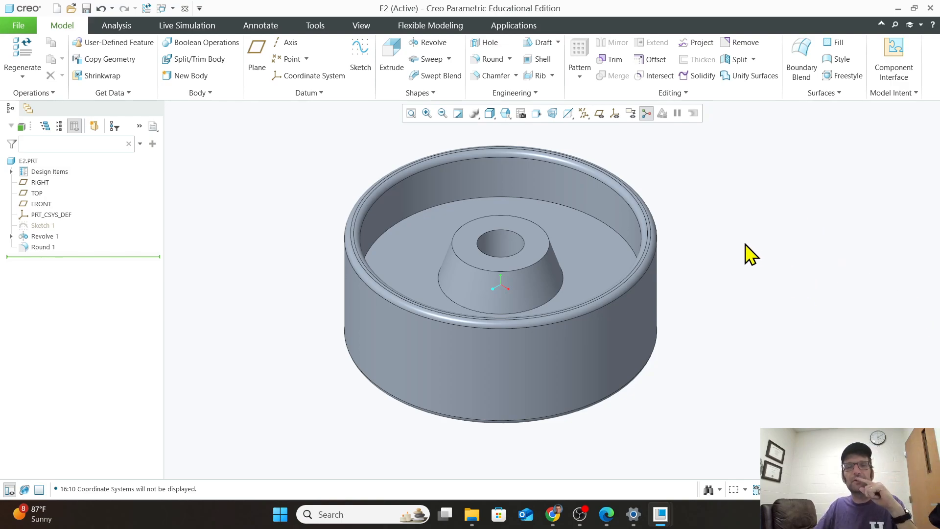
pyautogui.click(18, 25)
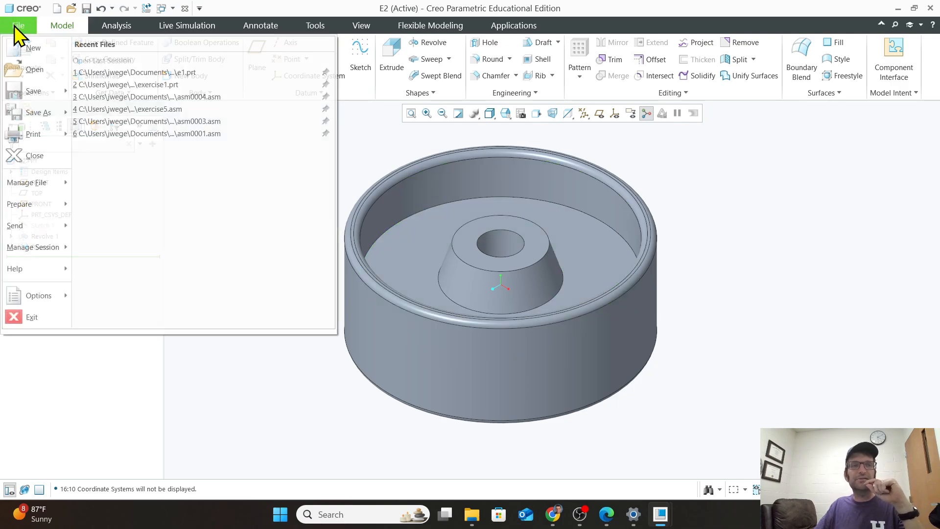
pyautogui.click(31, 140)
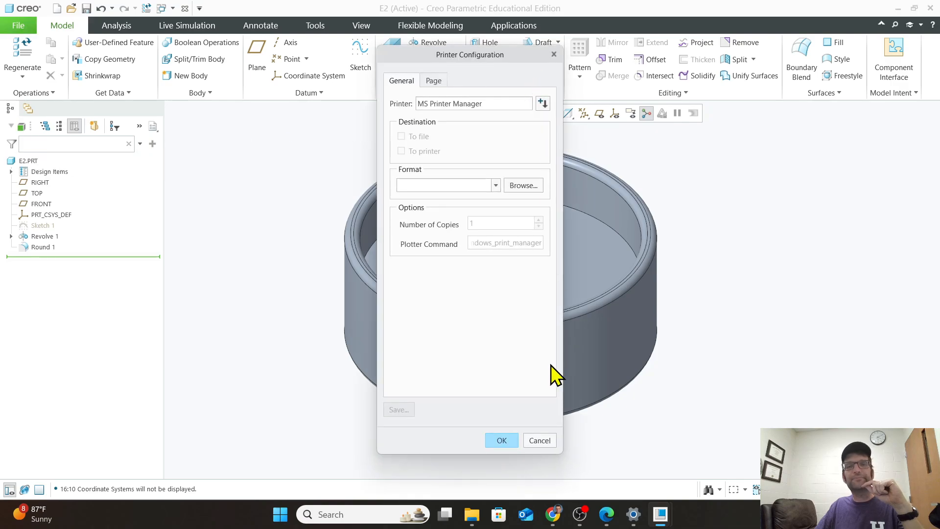
pyautogui.click(539, 440)
# Try to quick-print the wheel with Microsoft Print to PDF, and cancel saving the output file.
pyautogui.click(19, 25)
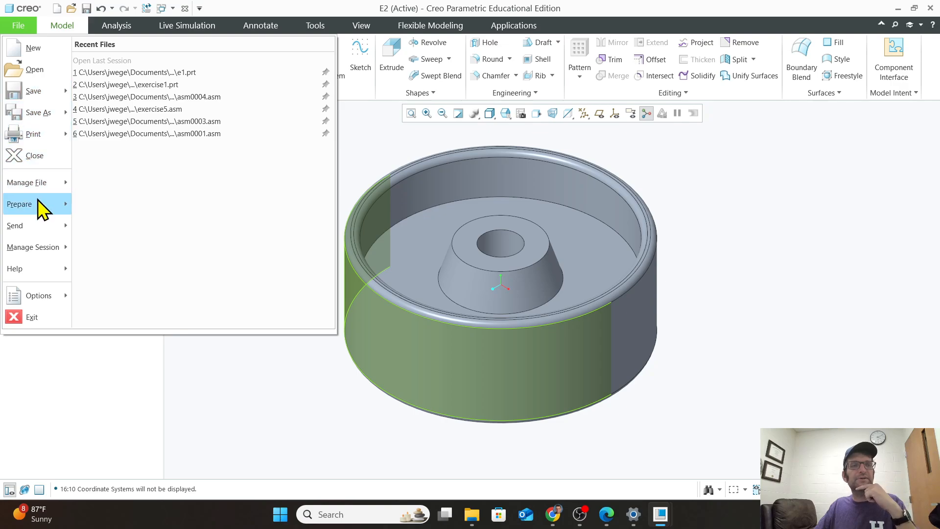
pyautogui.moveTo(39, 201)
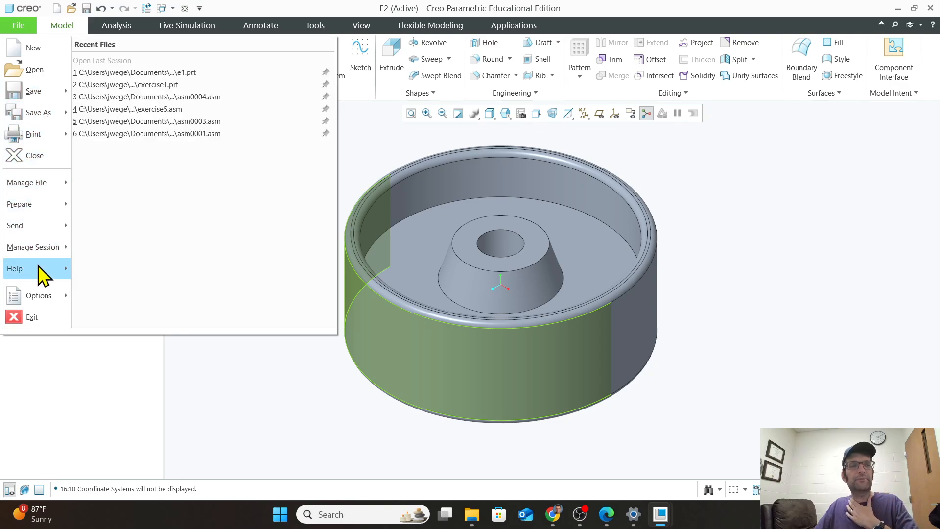
pyautogui.moveTo(35, 257)
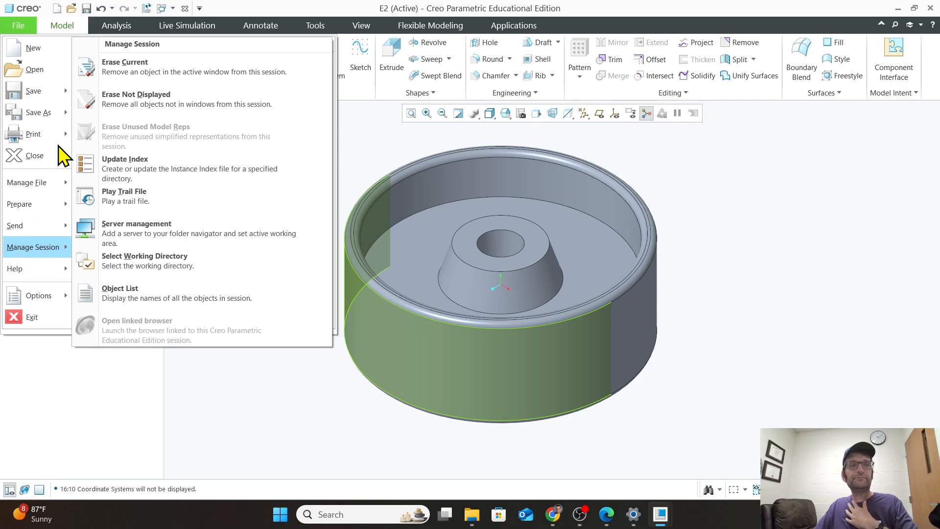
pyautogui.moveTo(65, 139)
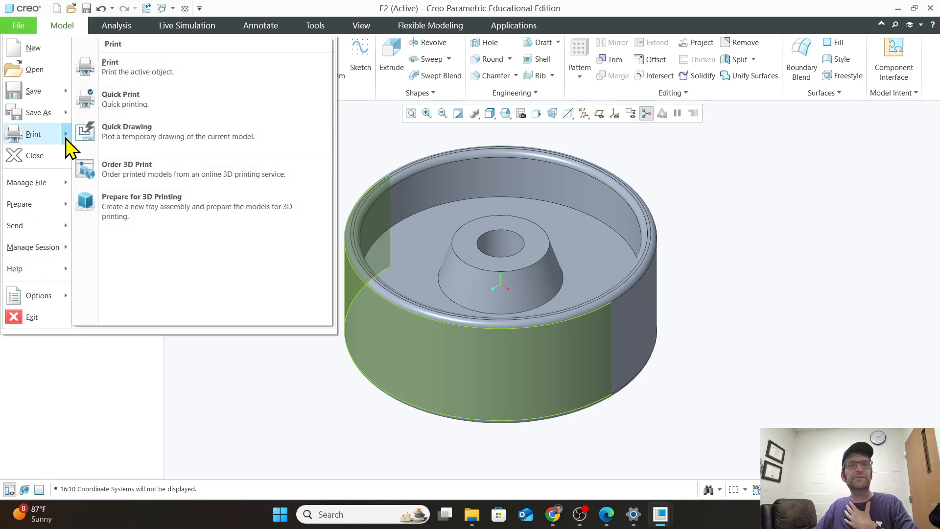
pyautogui.click(117, 105)
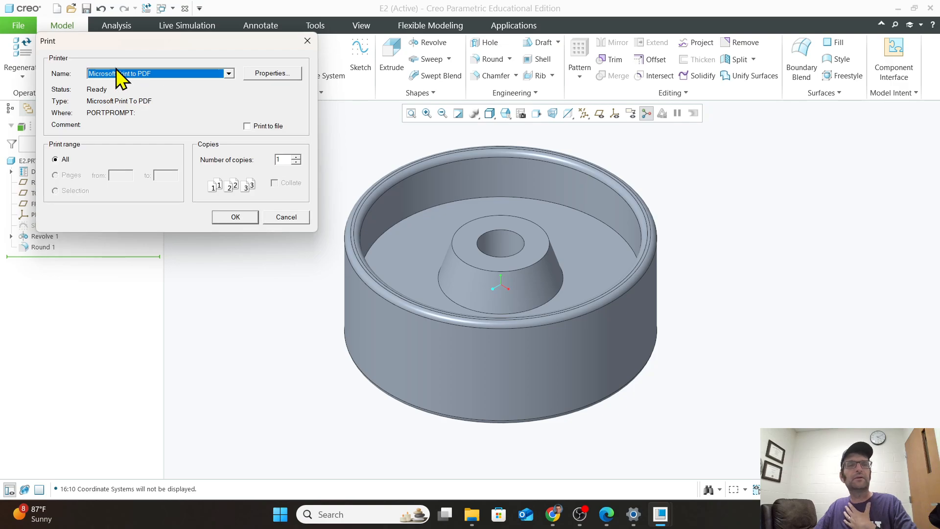
pyautogui.click(242, 218)
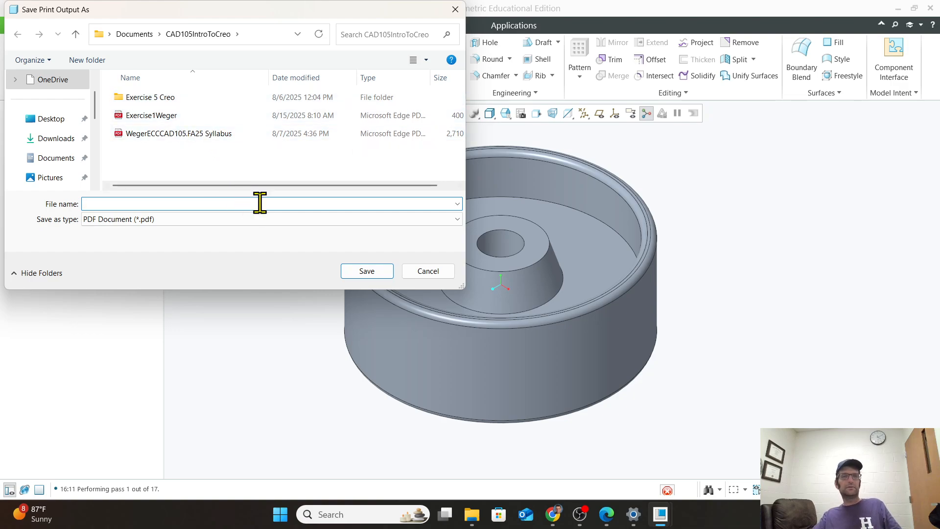
pyautogui.click(422, 268)
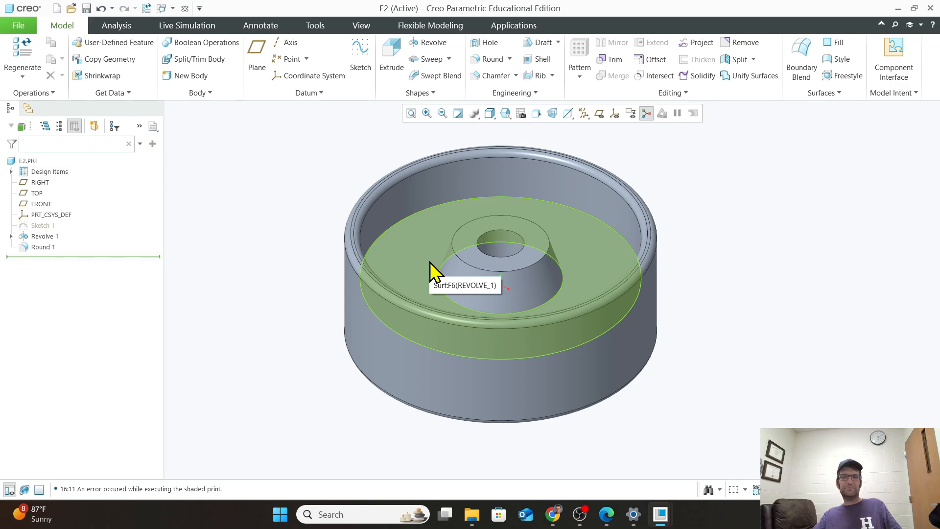